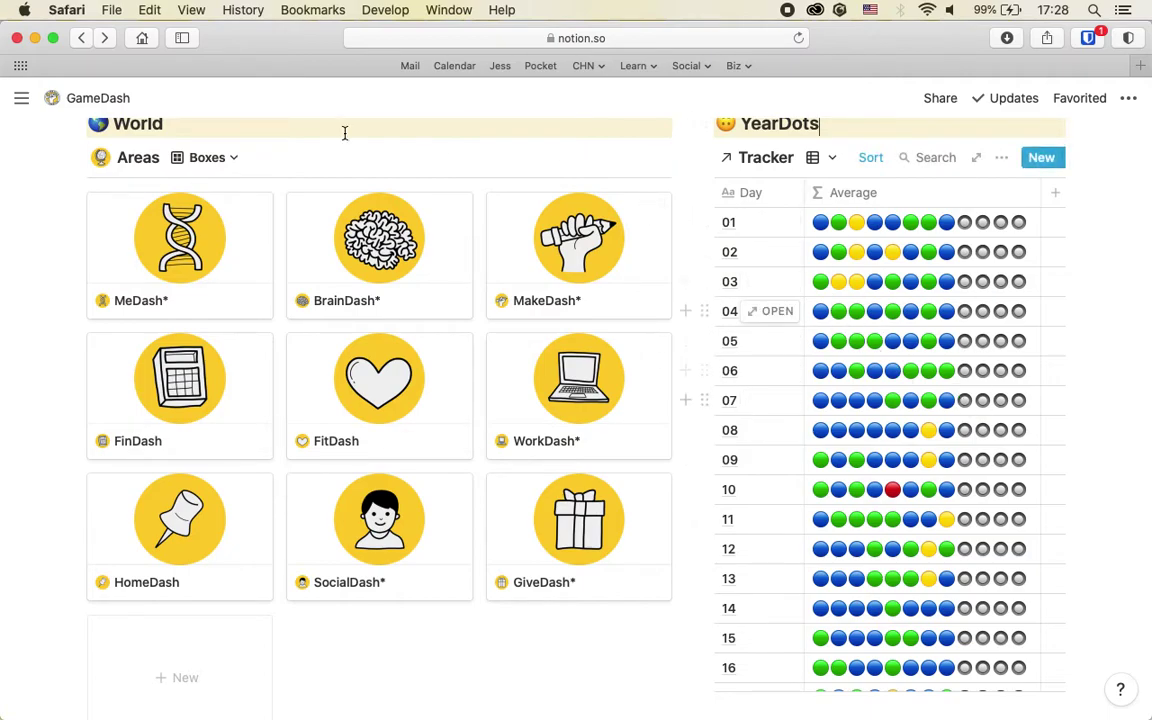
Go to the 2021 coloured-dots tracker page and examine the habit's emoji and colour scale and its motivation callout
mouse_move(24, 106)
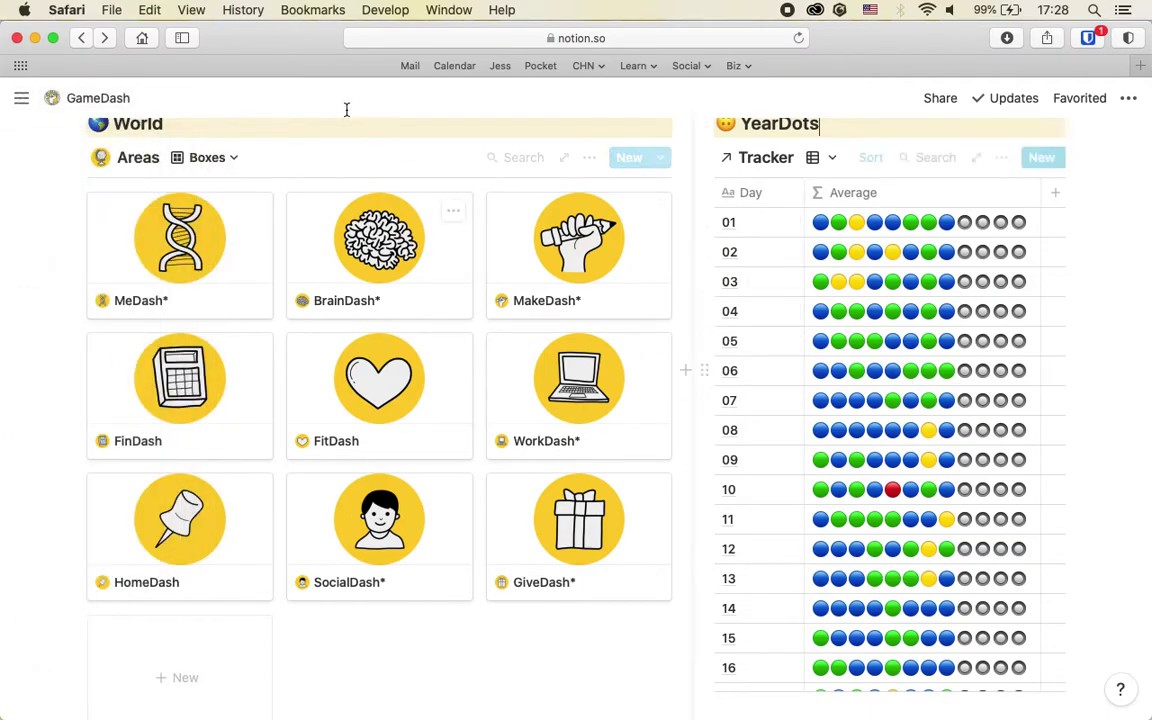
left_click(110, 38)
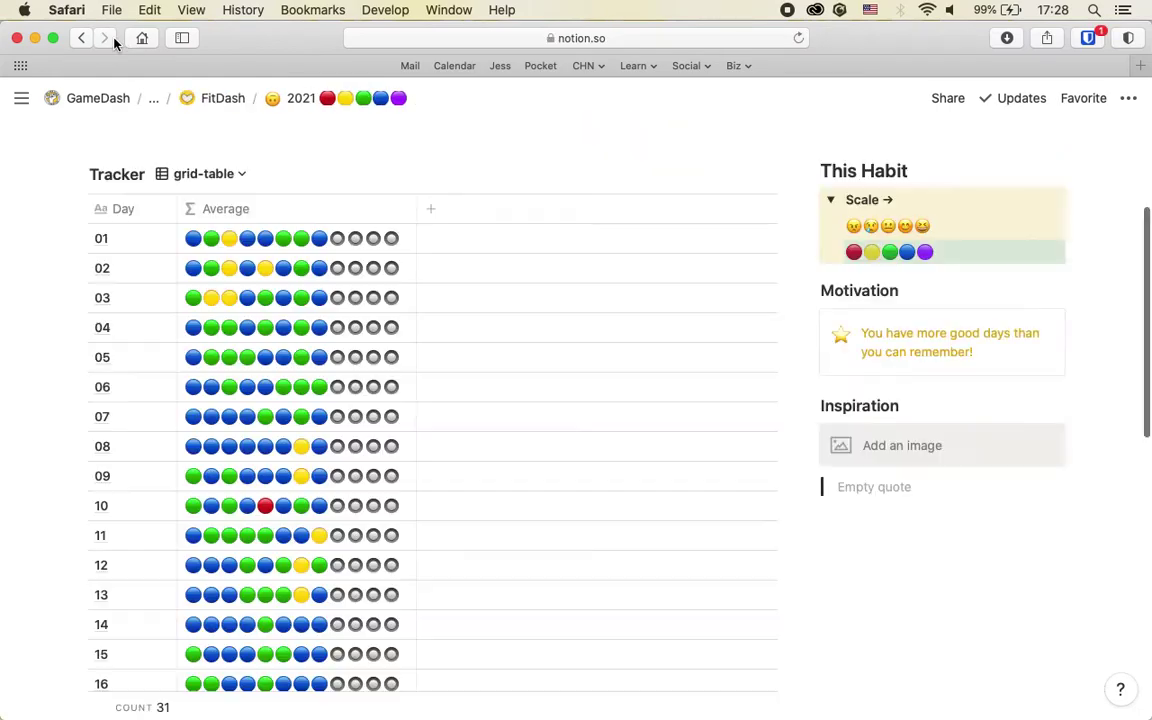
scroll(767, 372, "up", 2)
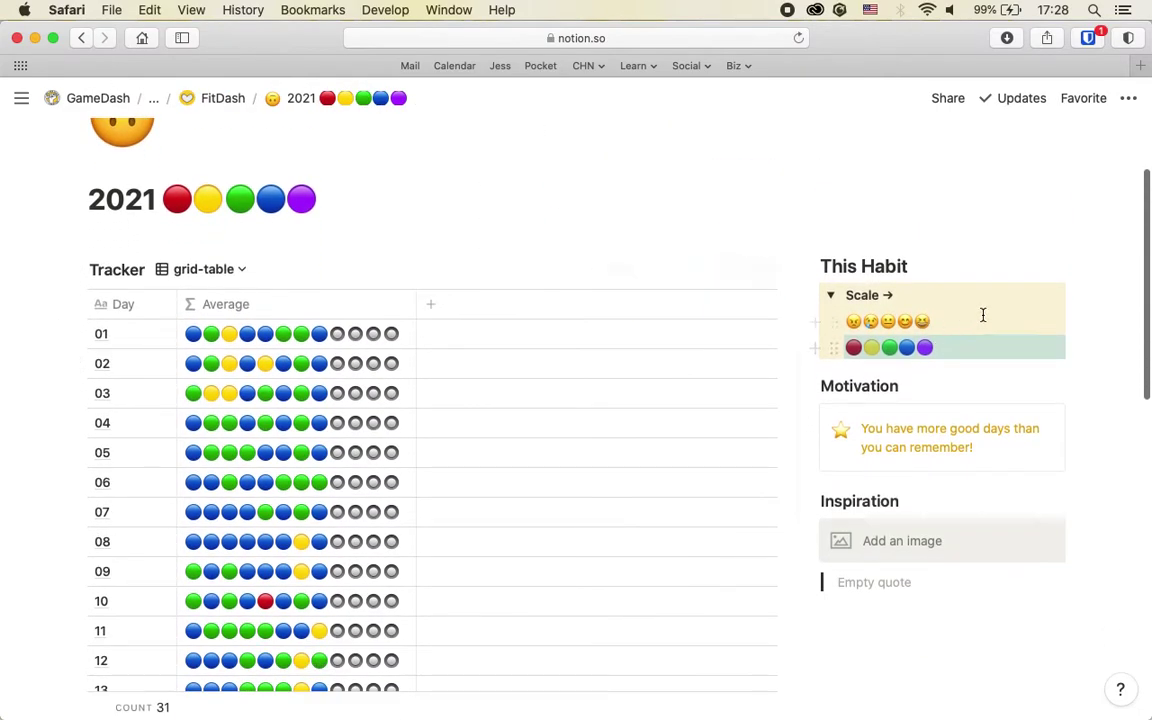
left_click_drag(933, 323, 848, 319)
left_click(867, 333)
left_click(932, 347)
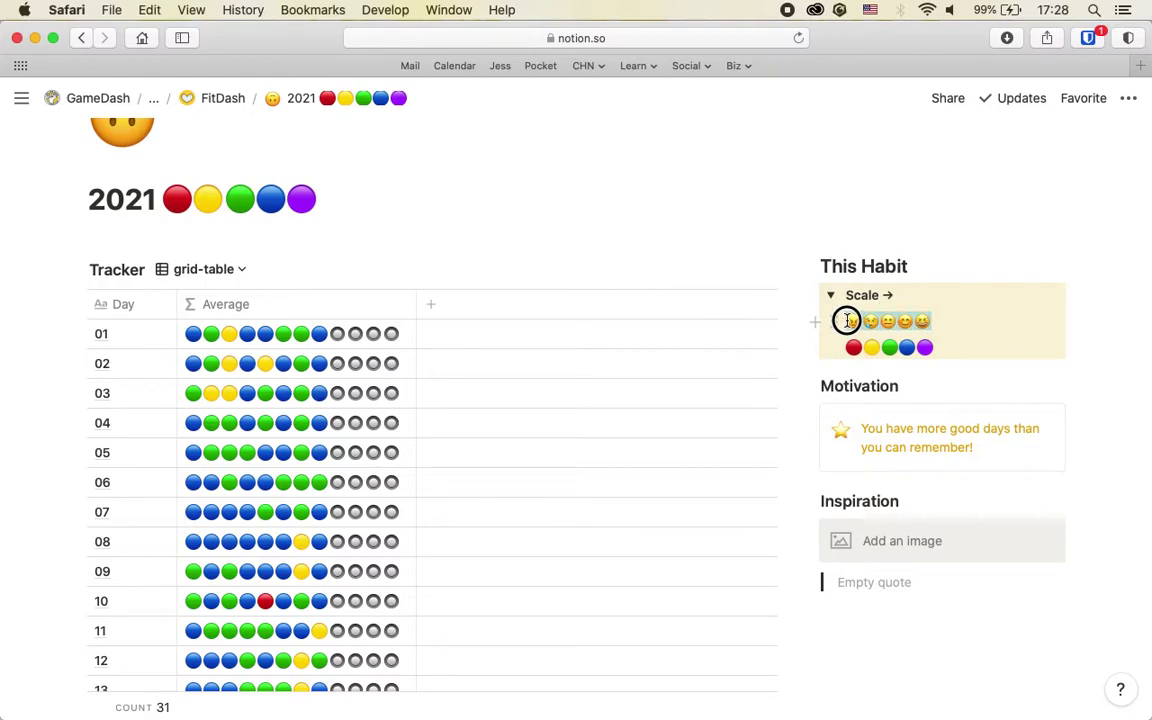
left_click(903, 322)
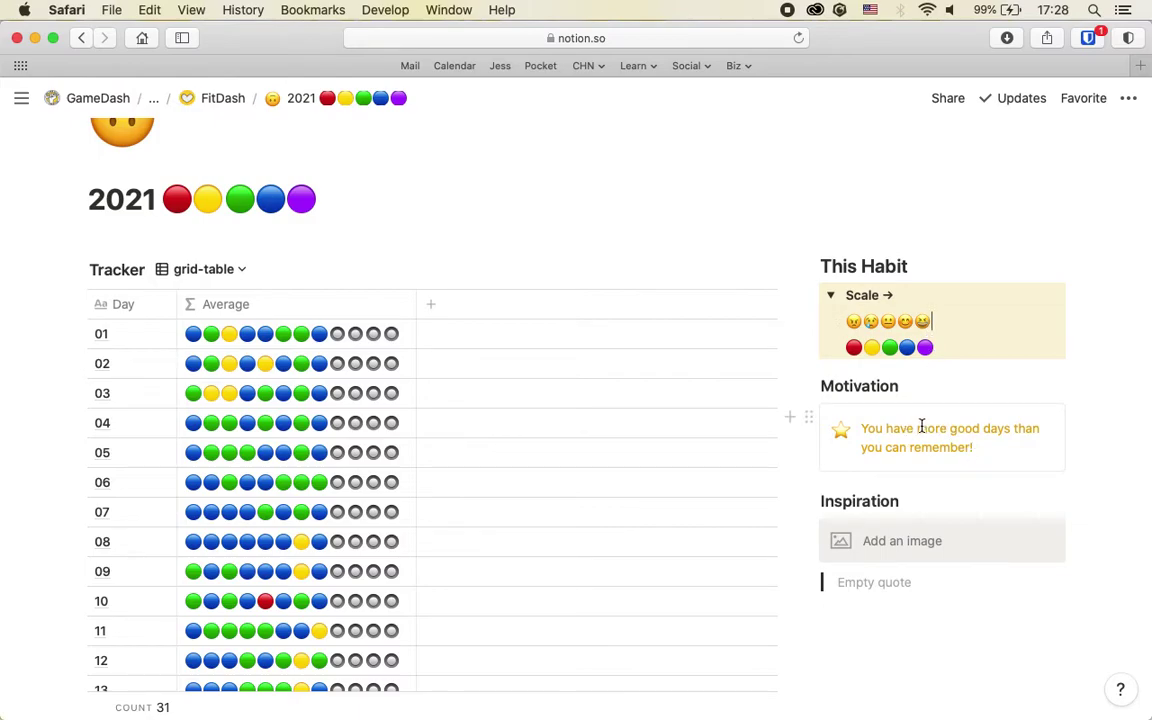
left_click_drag(873, 428, 1046, 478)
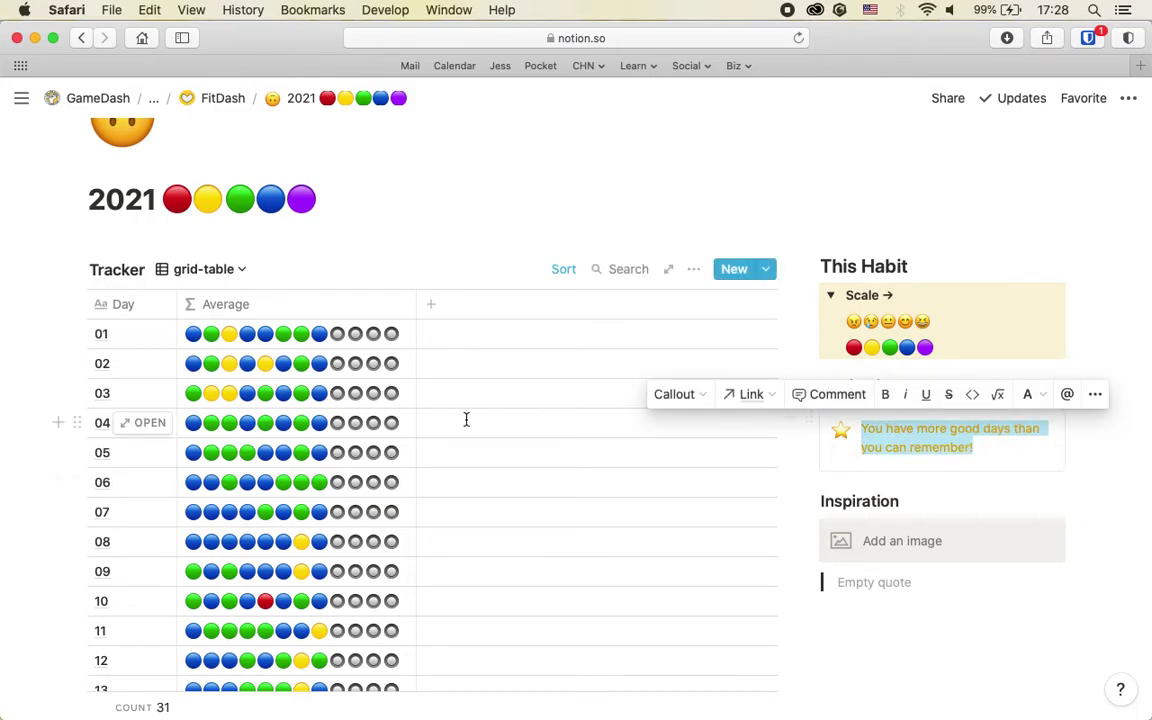
Examine the tracker table's daily rows and the Inspiration section's image and quote placeholders
scroll(466, 419, "down", 4)
scroll(278, 464, "down", 5)
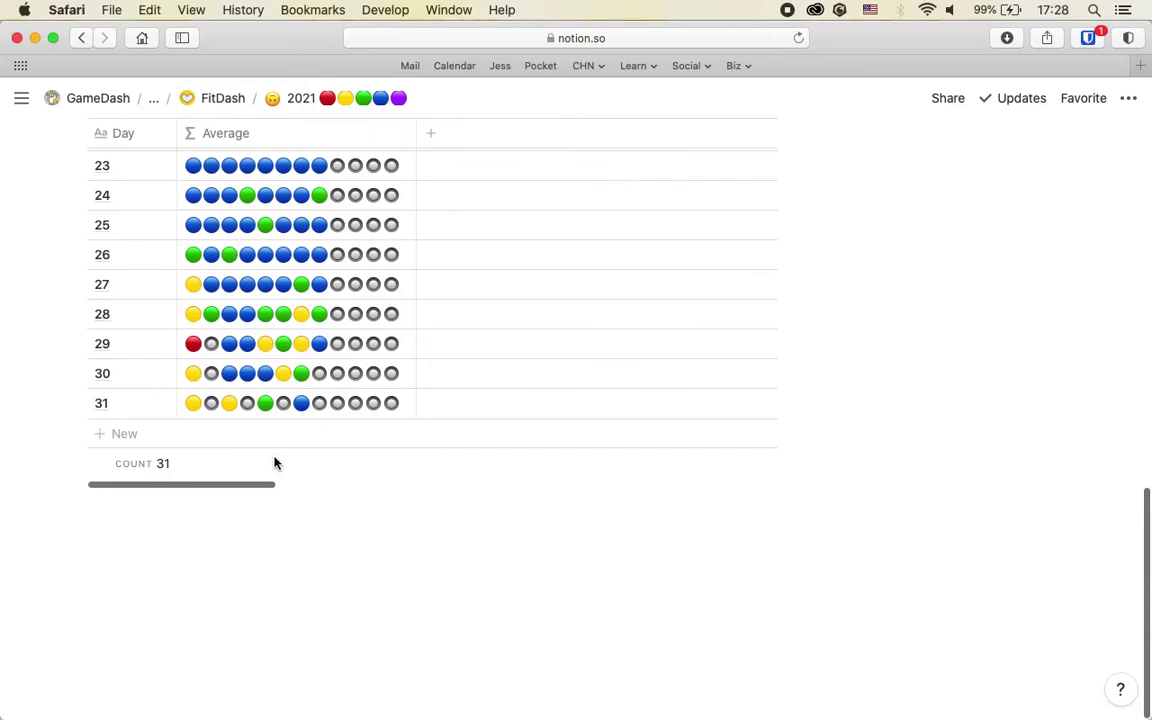
scroll(275, 463, "up", 10)
scroll(275, 460, "down", 3)
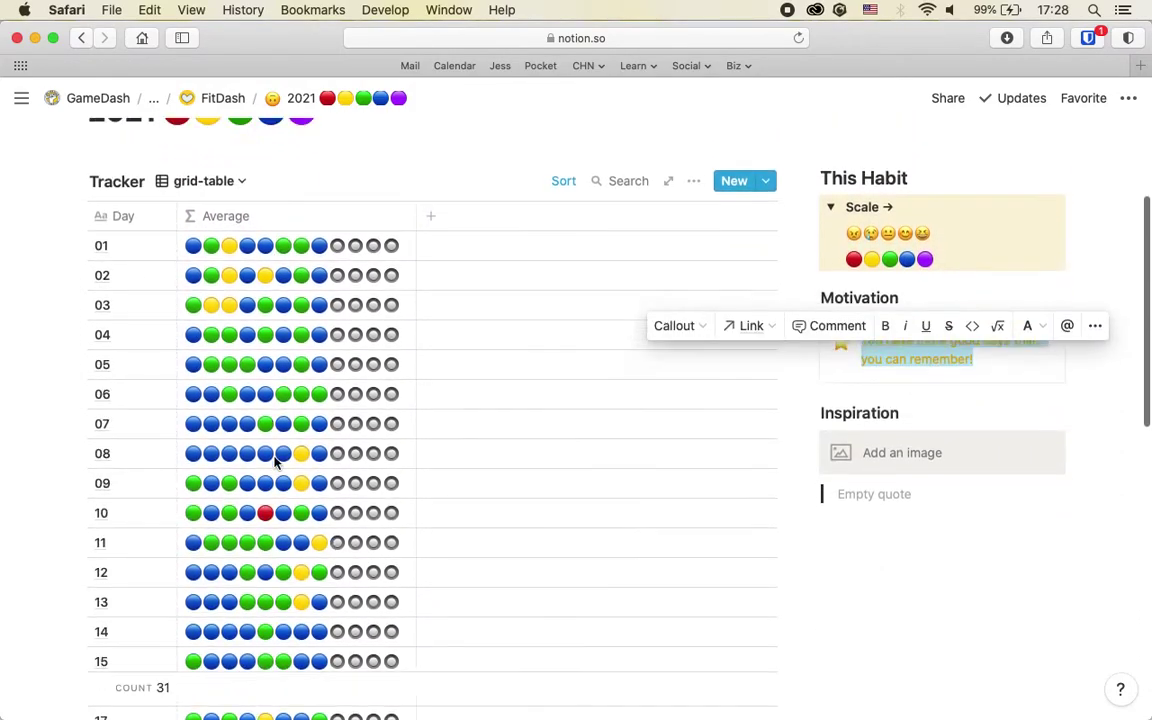
scroll(275, 460, "down", 2)
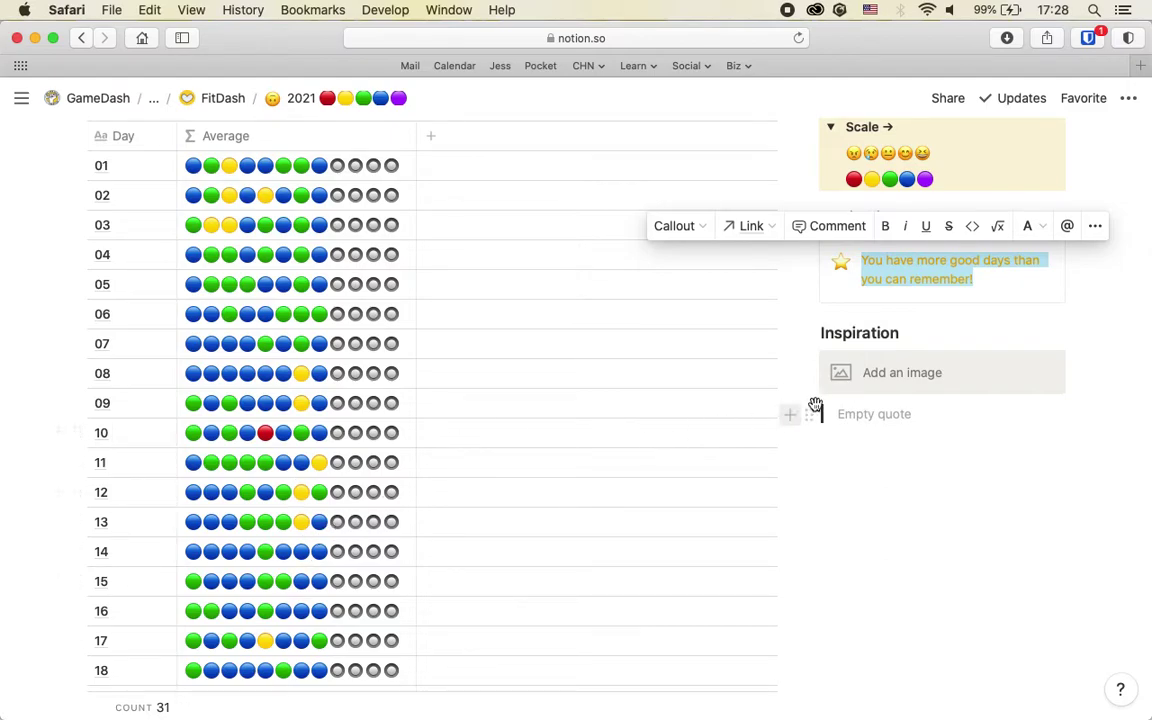
left_click(877, 413)
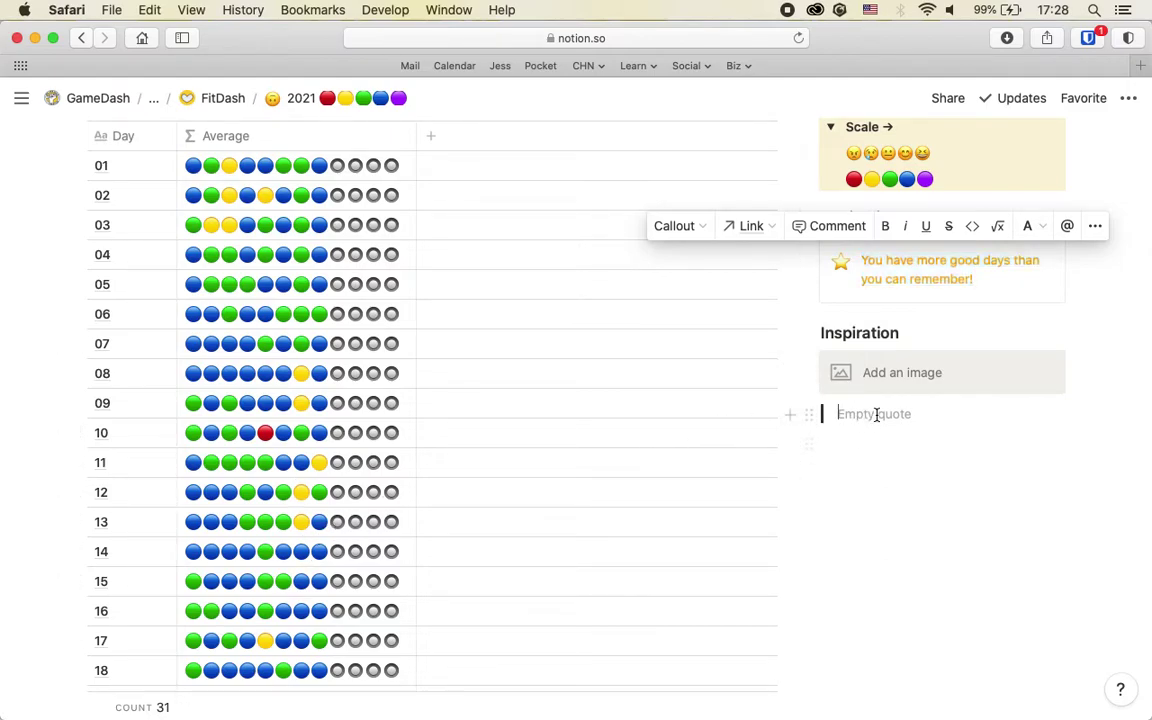
scroll(316, 600, "down", 10)
scroll(318, 650, "up", 10)
scroll(318, 648, "up", 5)
scroll(620, 585, "down", 3)
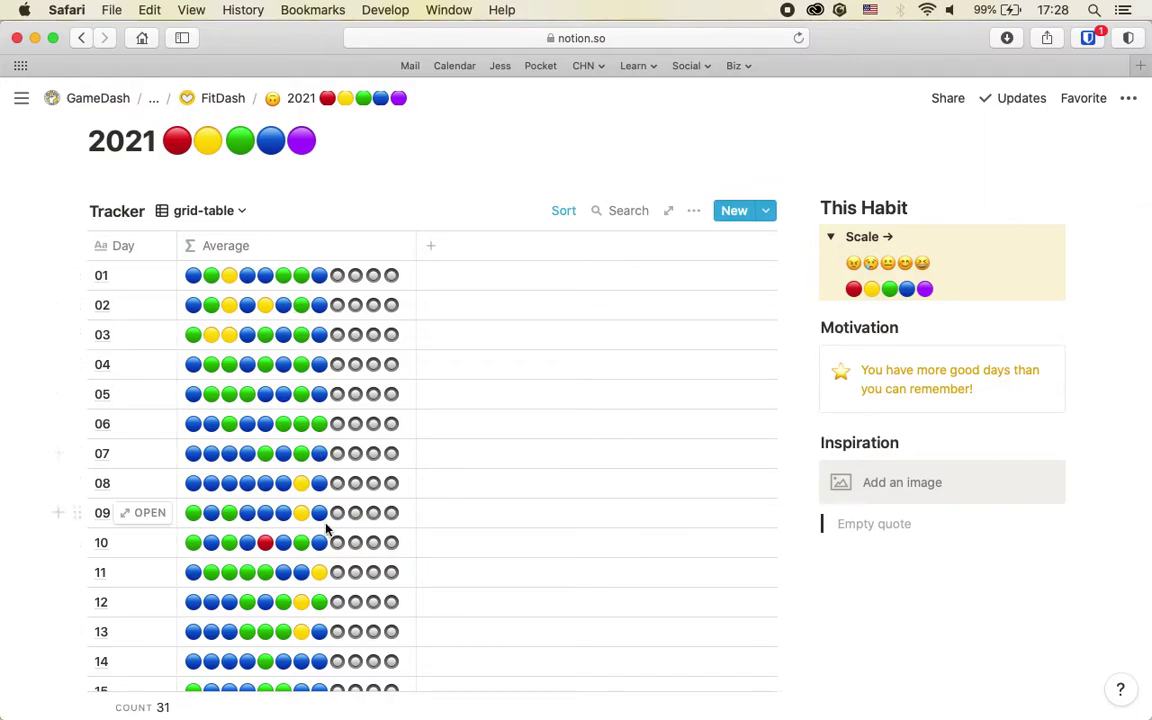
Open the YearDash [Dots] template from the Internal collection in LifeDash's Templates page
mouse_move(21, 102)
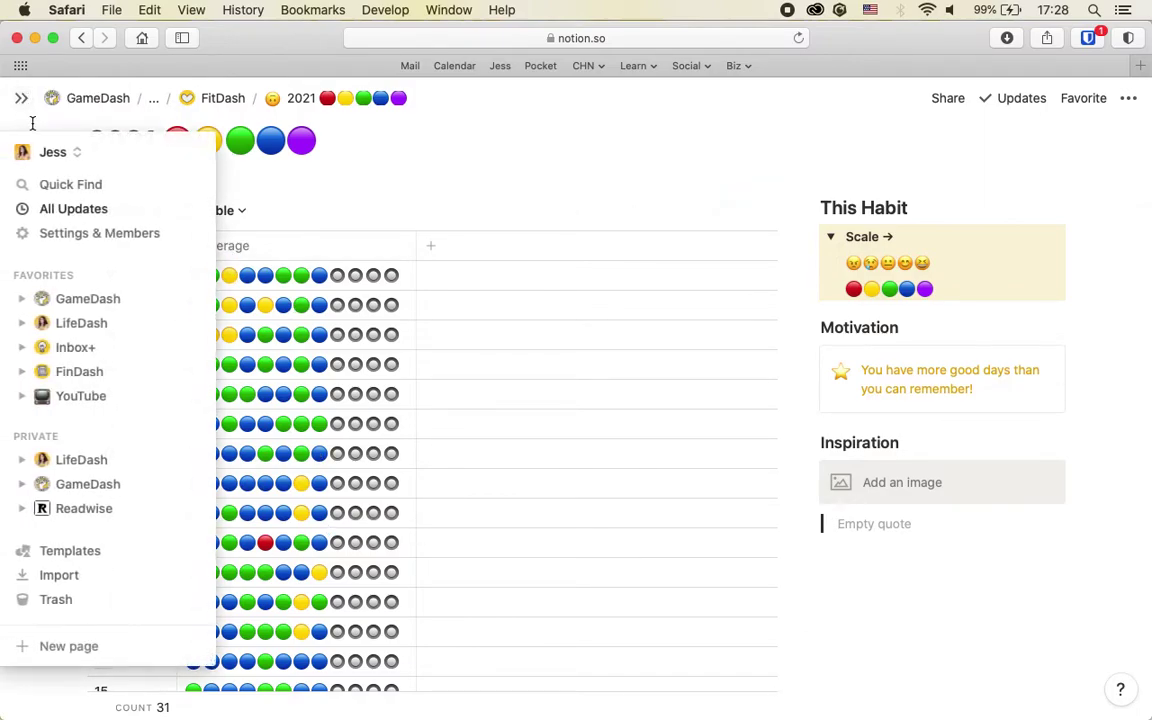
left_click(80, 325)
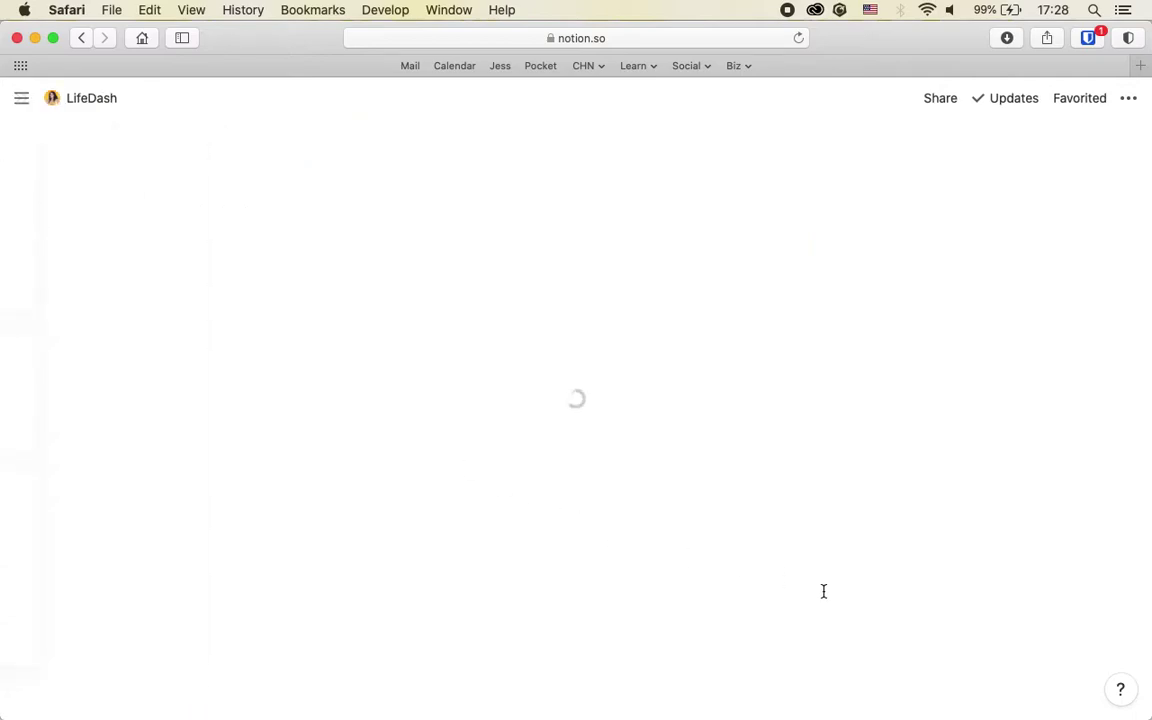
scroll(825, 598, "down", 10)
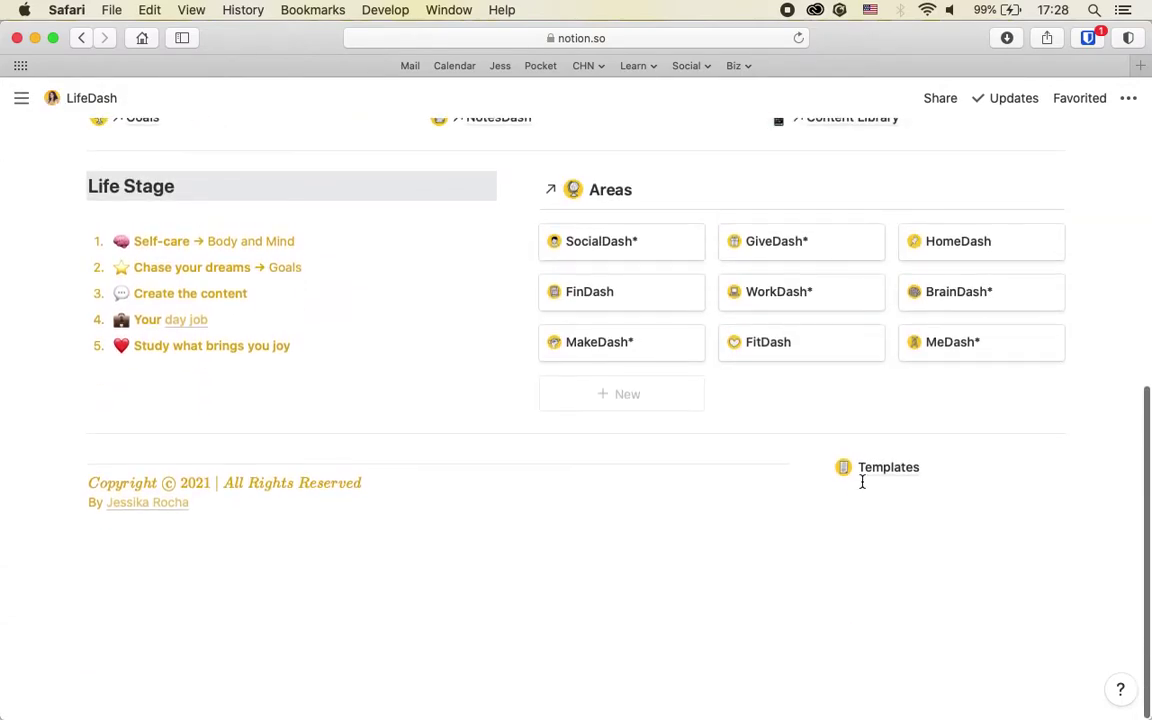
left_click(888, 470)
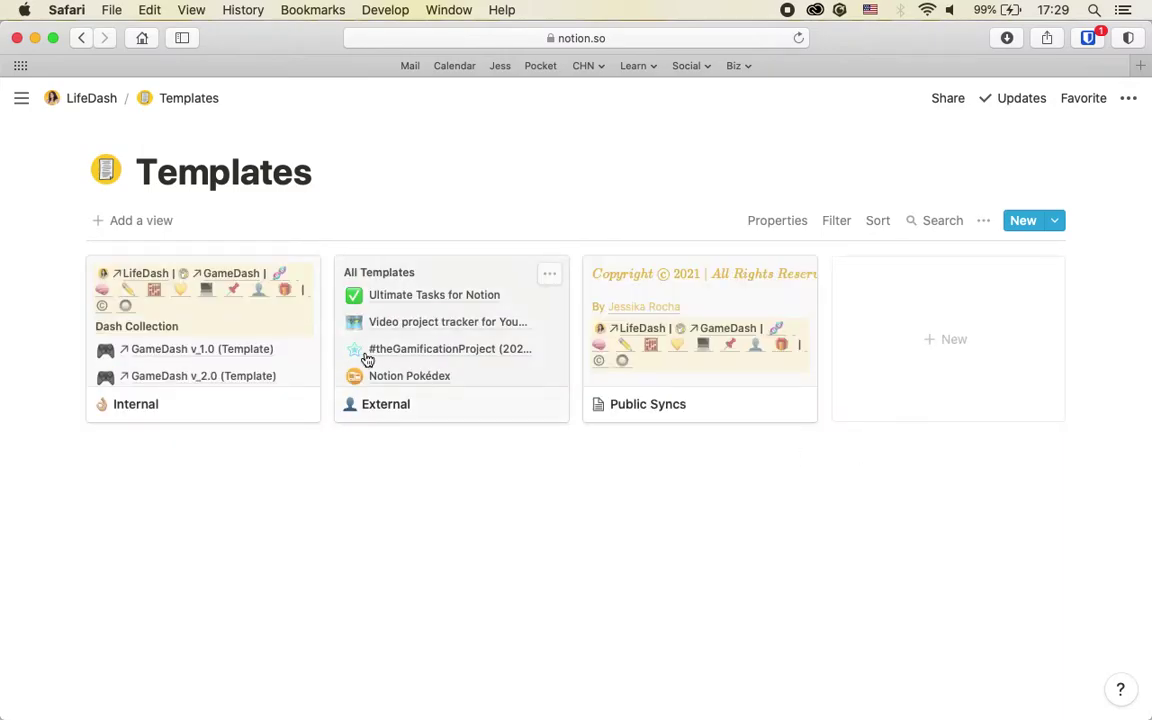
left_click(242, 345)
scroll(344, 549, "down", 5)
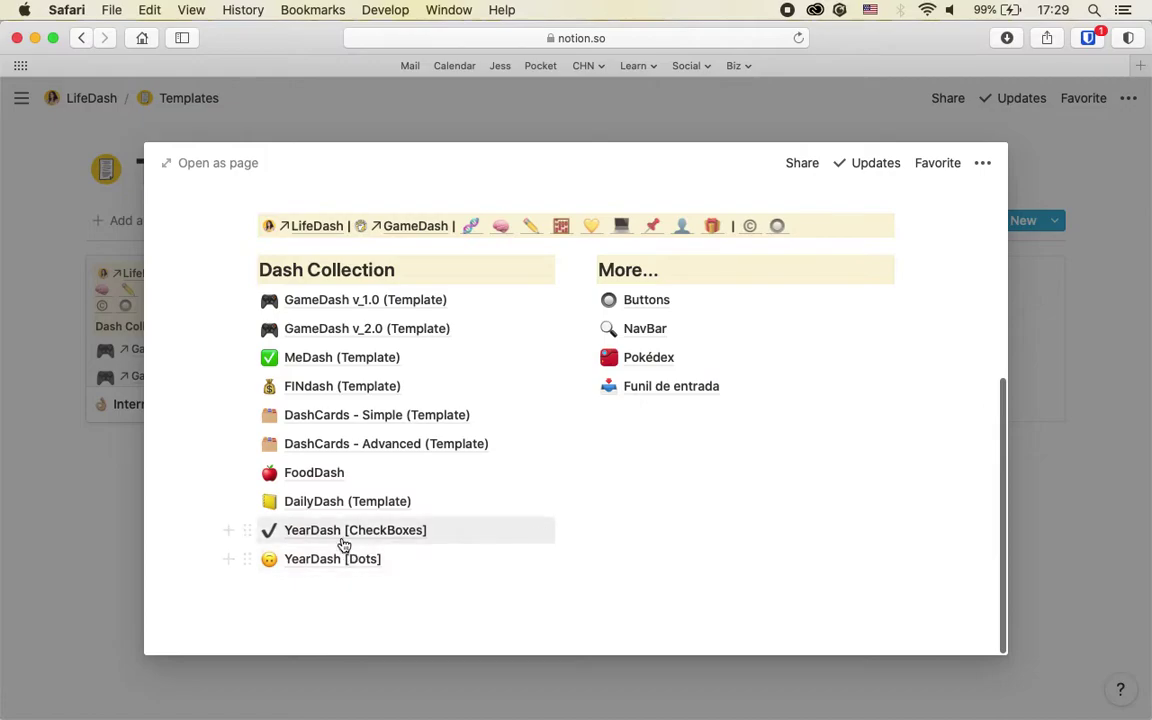
left_click(304, 566)
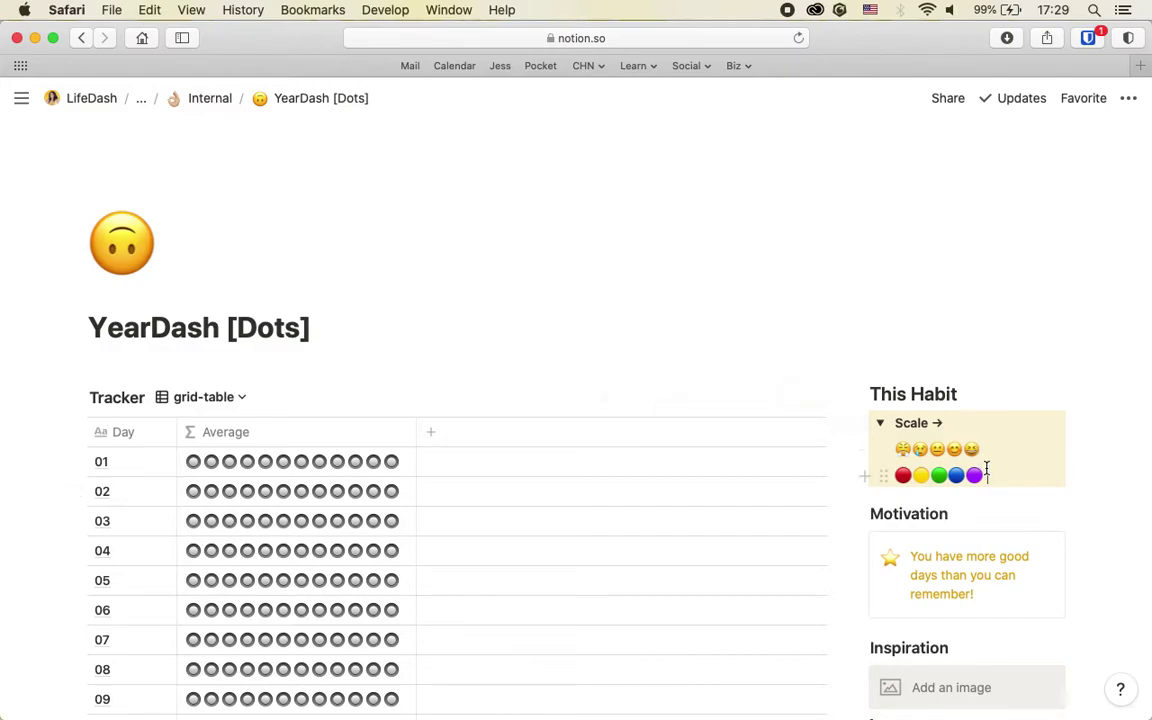
Examine the template's colour scale and the list of views available for its Tracker database
left_click_drag(982, 472, 897, 476)
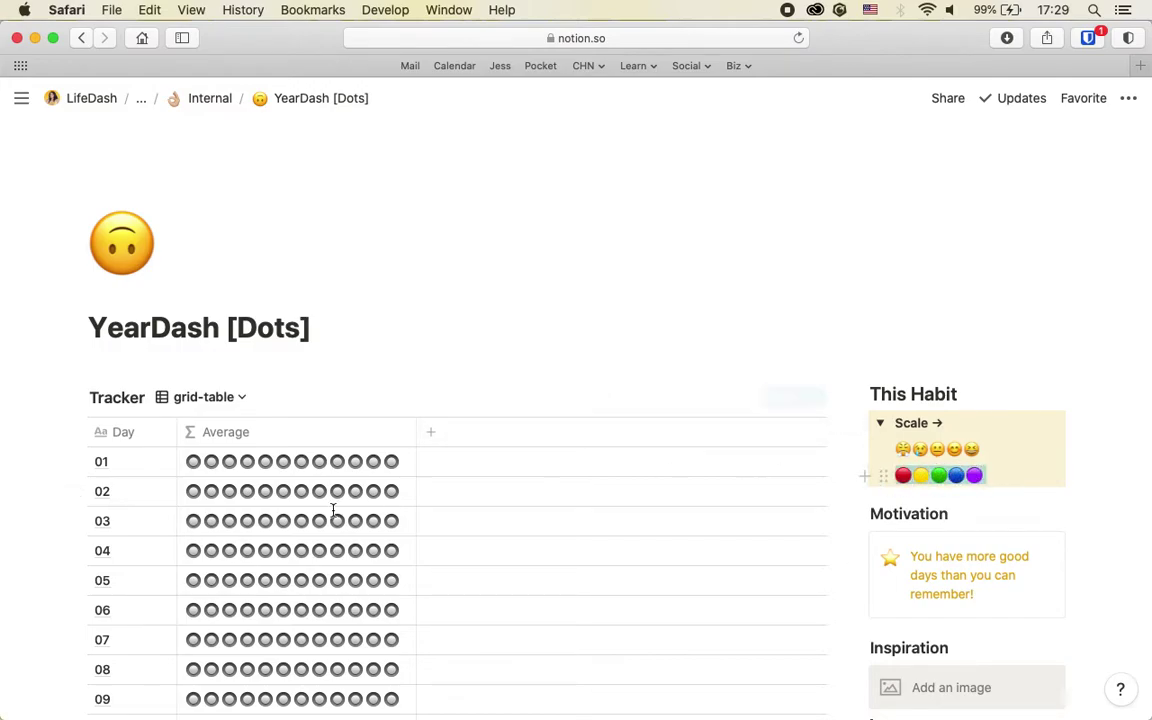
left_click(210, 399)
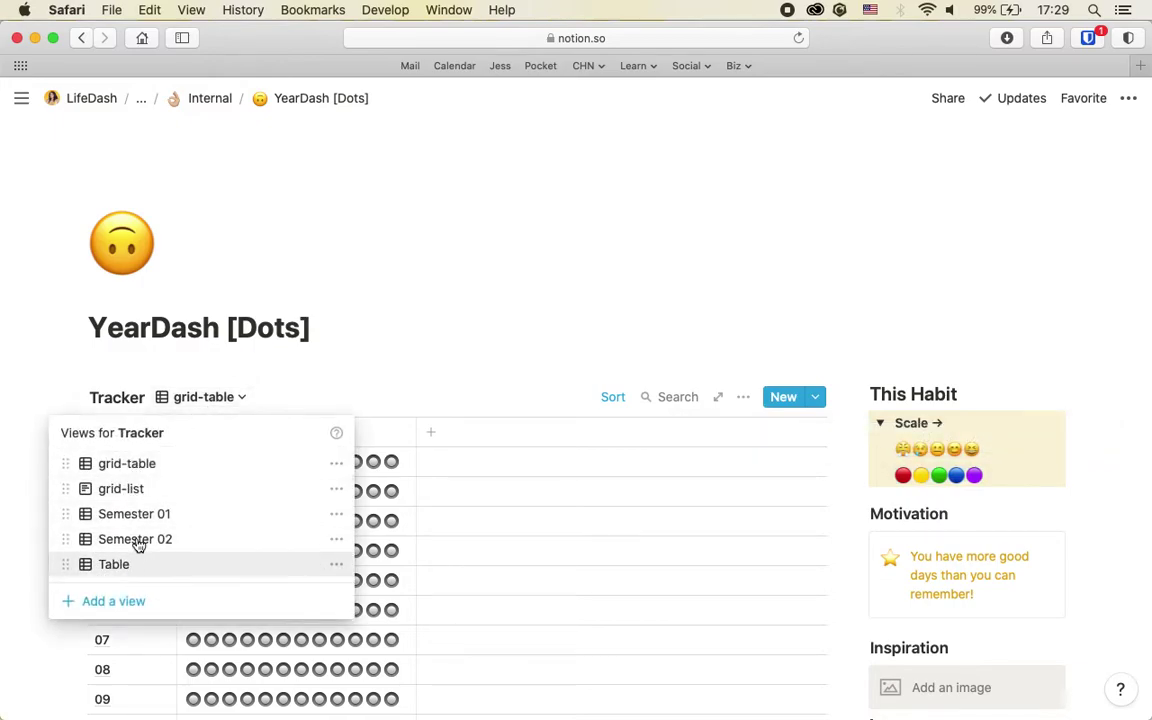
left_click(377, 296)
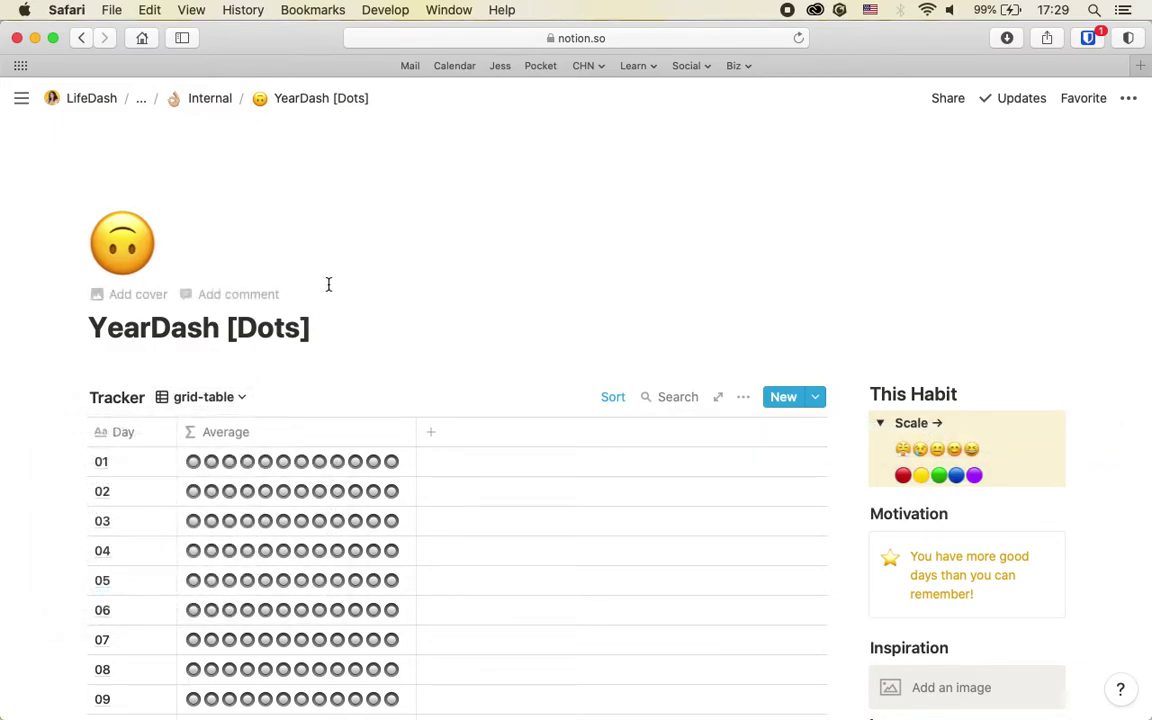
Return to the Internal template collection and open the YearDash [CheckBoxes] template to view its tracker grid
left_click(207, 99)
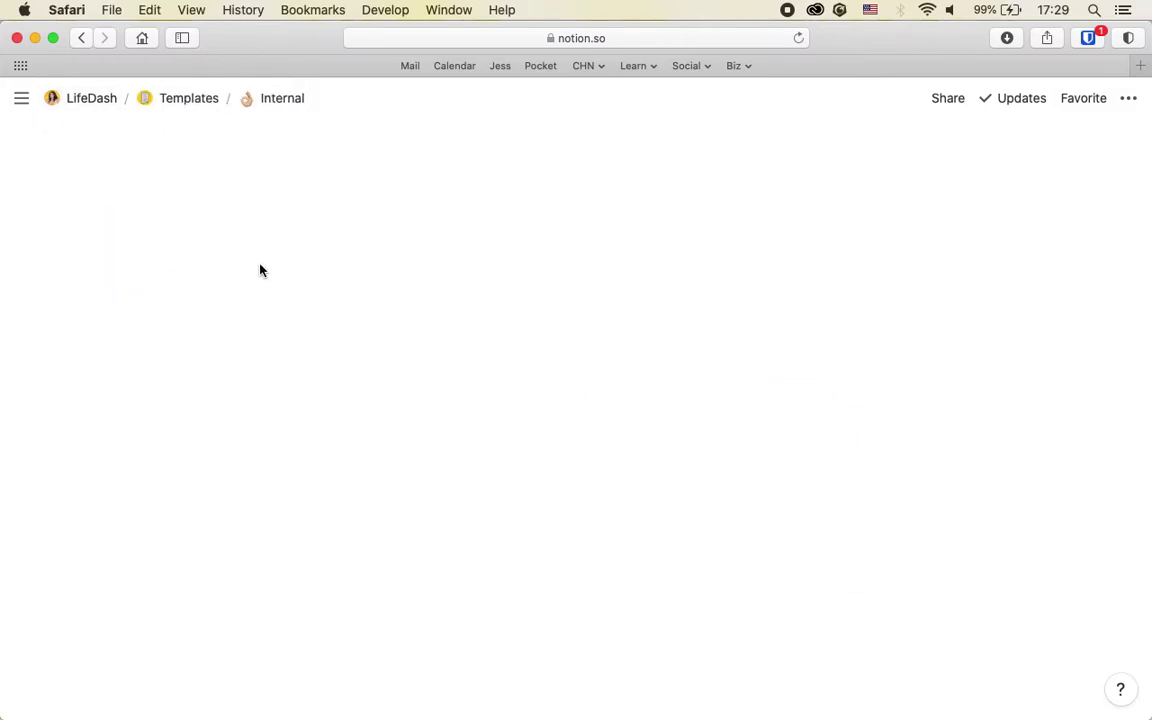
scroll(298, 474, "down", 5)
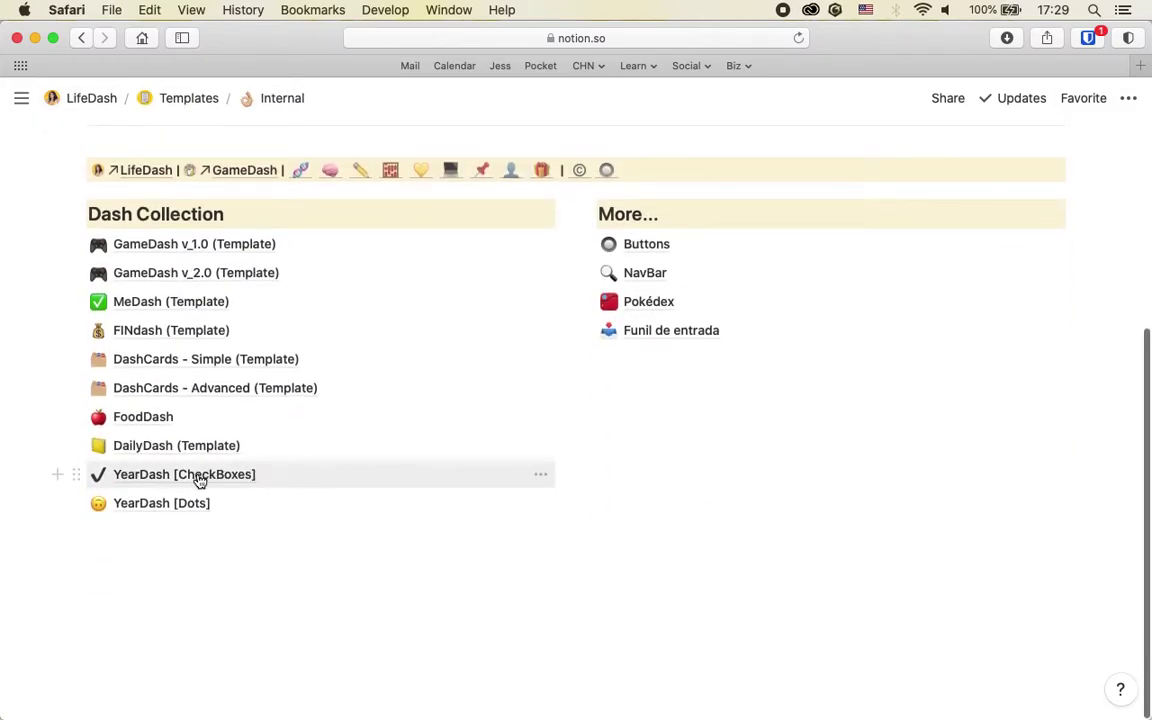
left_click(199, 476)
scroll(446, 488, "down", 4)
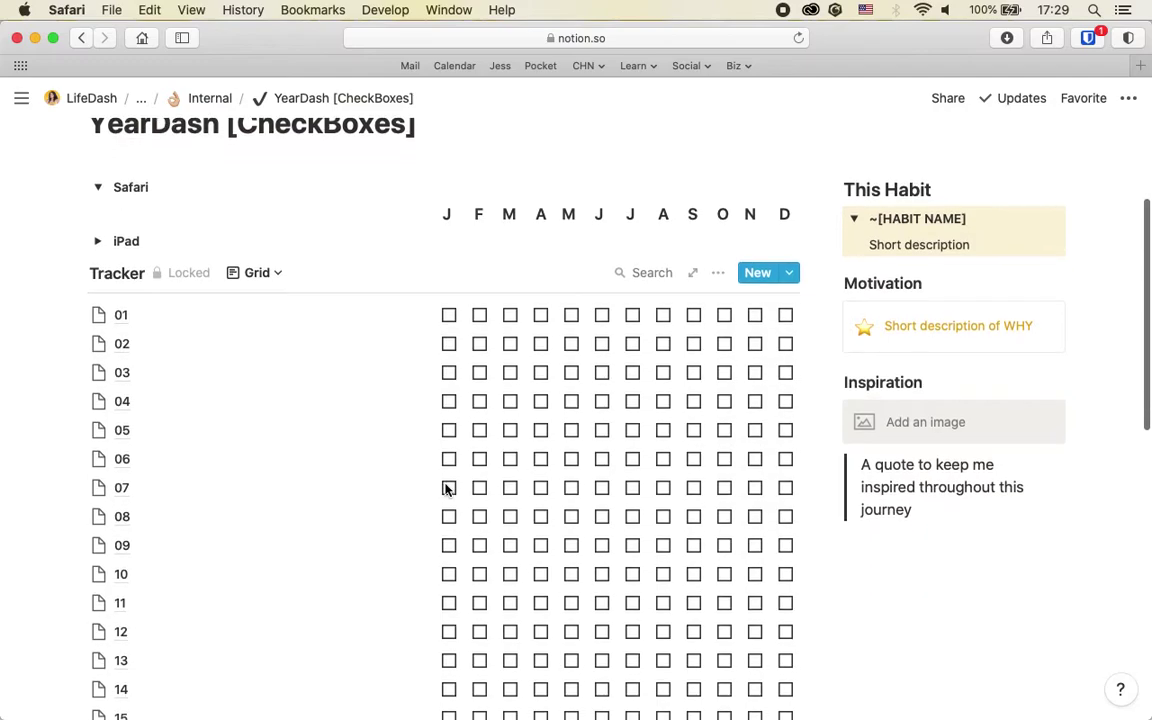
Tick January for day 01 and February, March and September for day 02 in the checkbox tracker
left_click(450, 318)
left_click(479, 345)
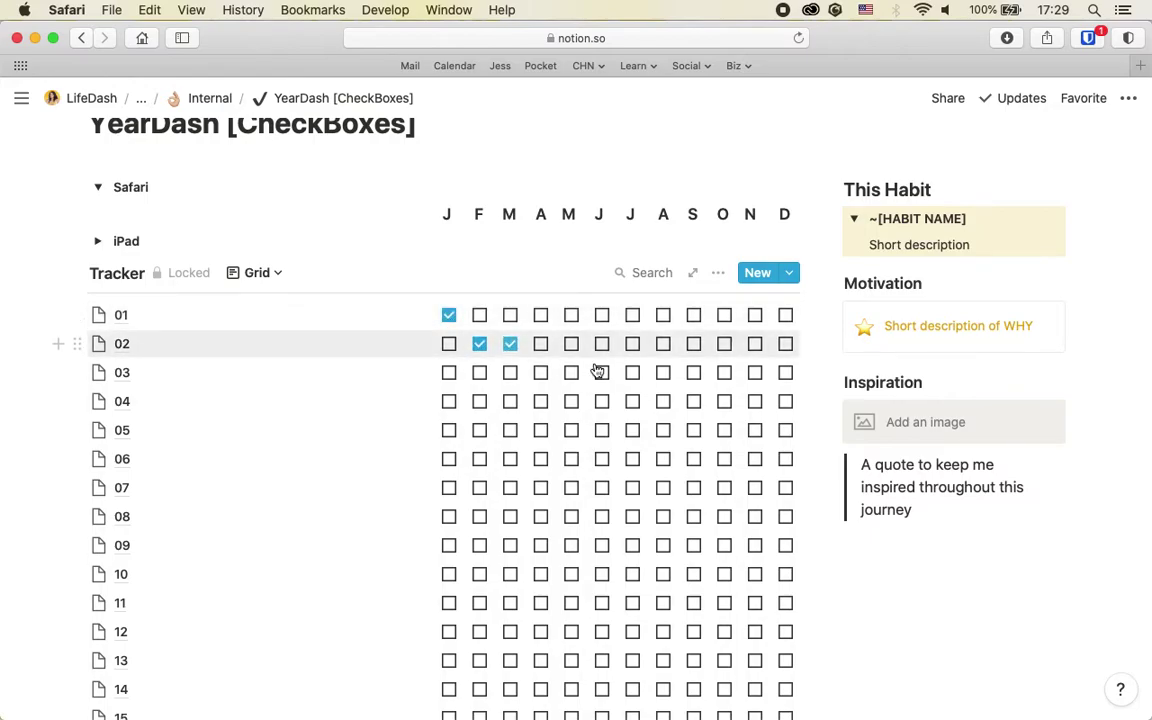
left_click(696, 346)
scroll(676, 530, "down", 10)
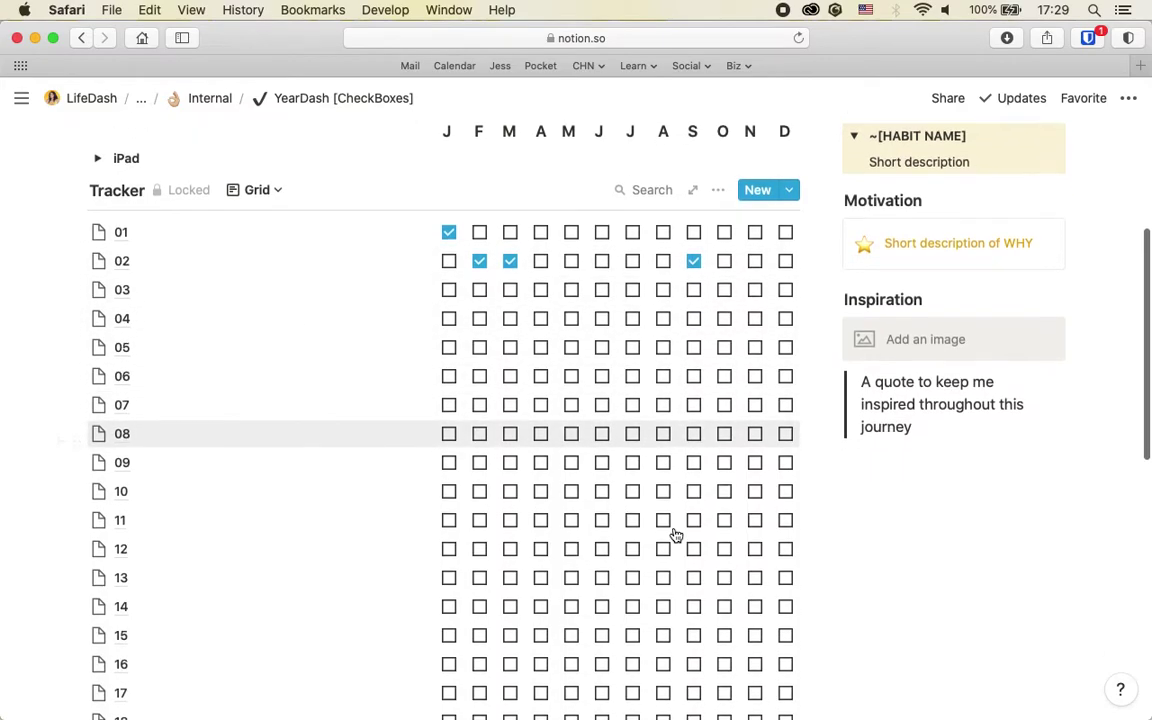
scroll(676, 535, "up", 10)
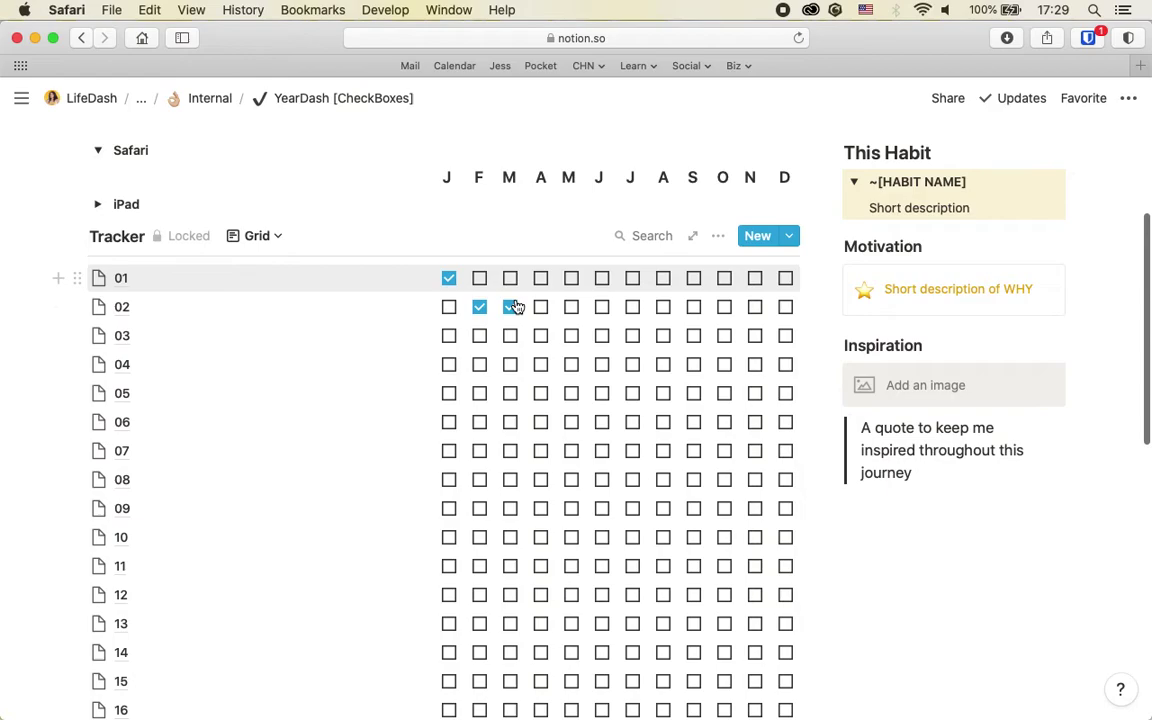
Clear the sample ticks from days 01 and 02 of the checkbox tracker
left_click(480, 308)
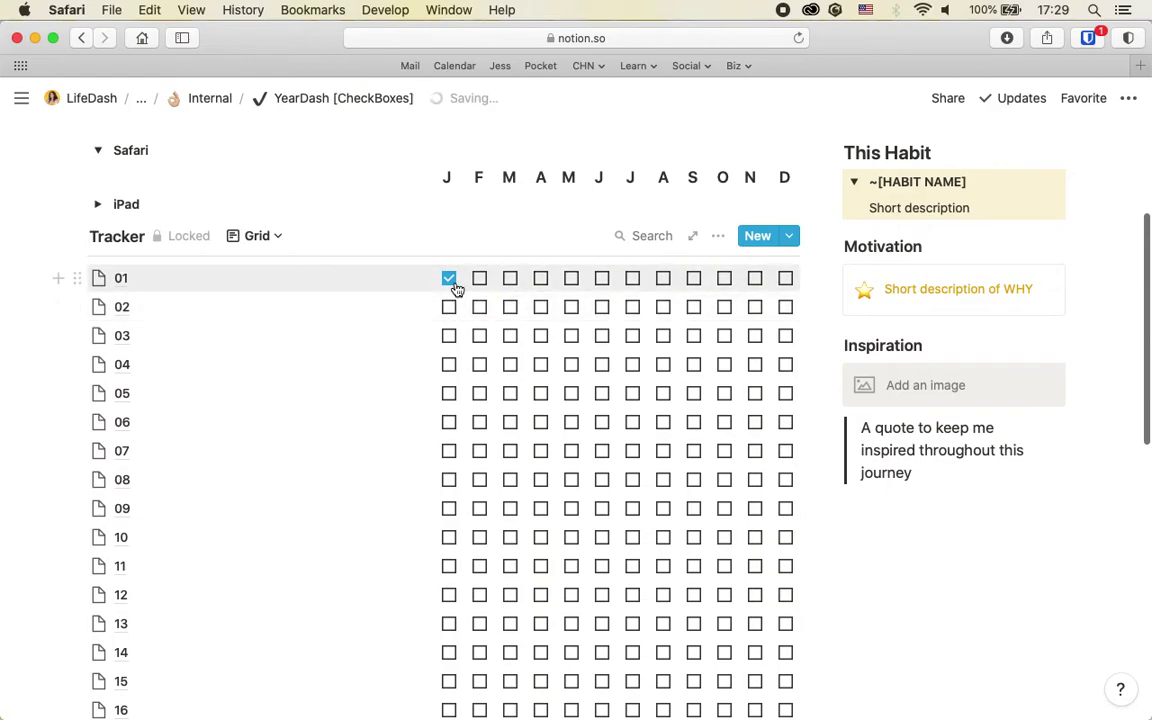
left_click(452, 283)
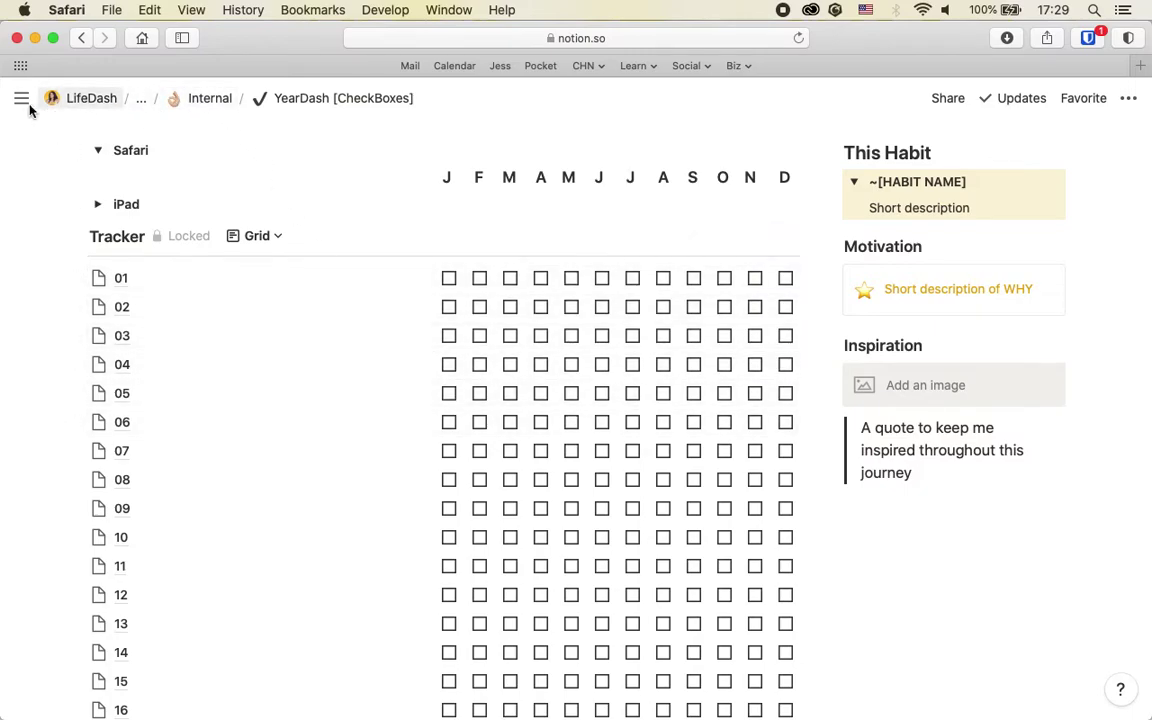
Add a new private page and turn on full width and small text for it
mouse_move(28, 104)
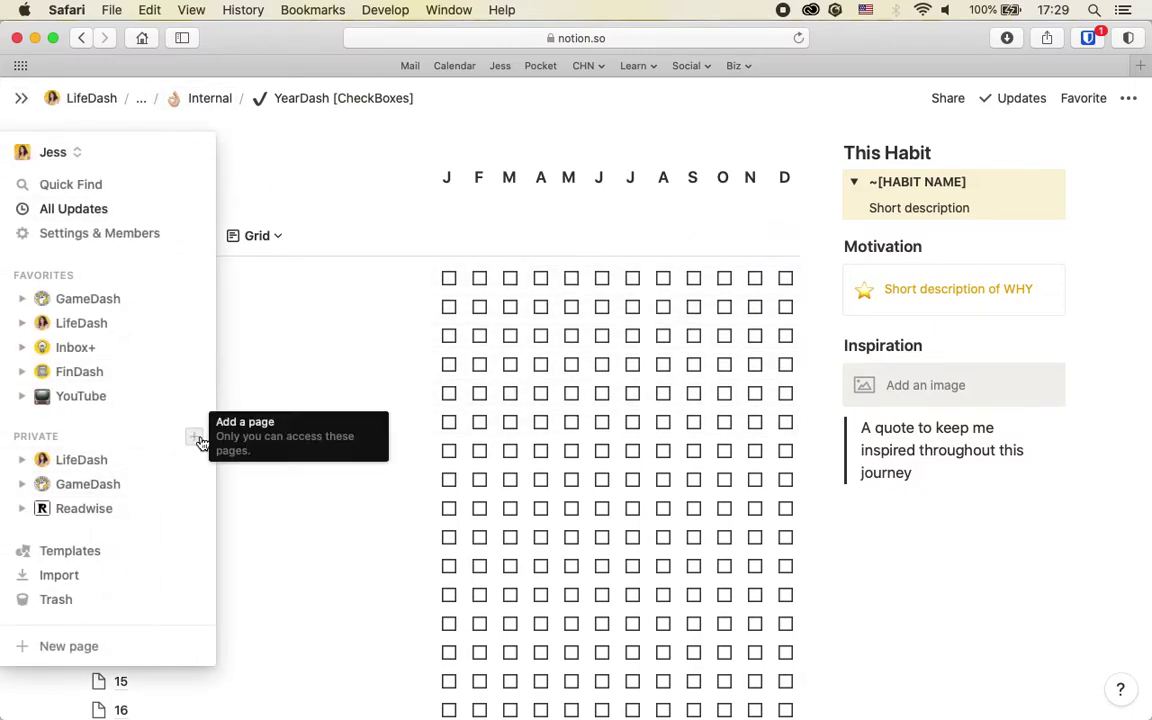
left_click(194, 440)
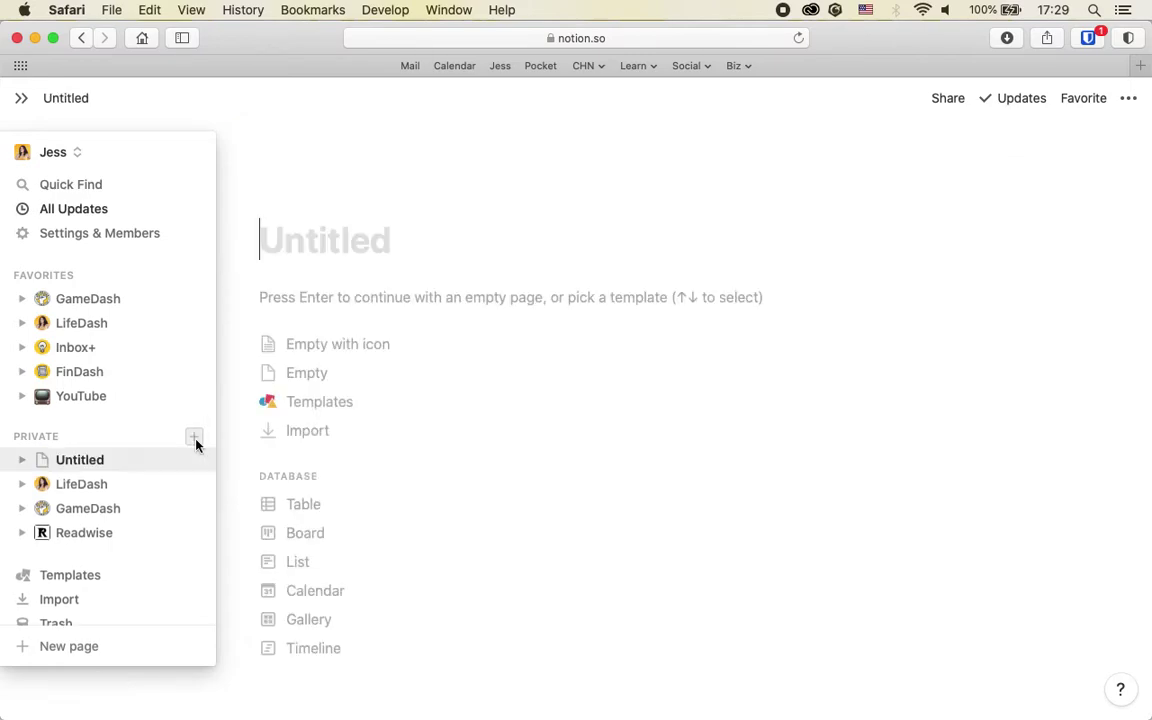
left_click(1136, 97)
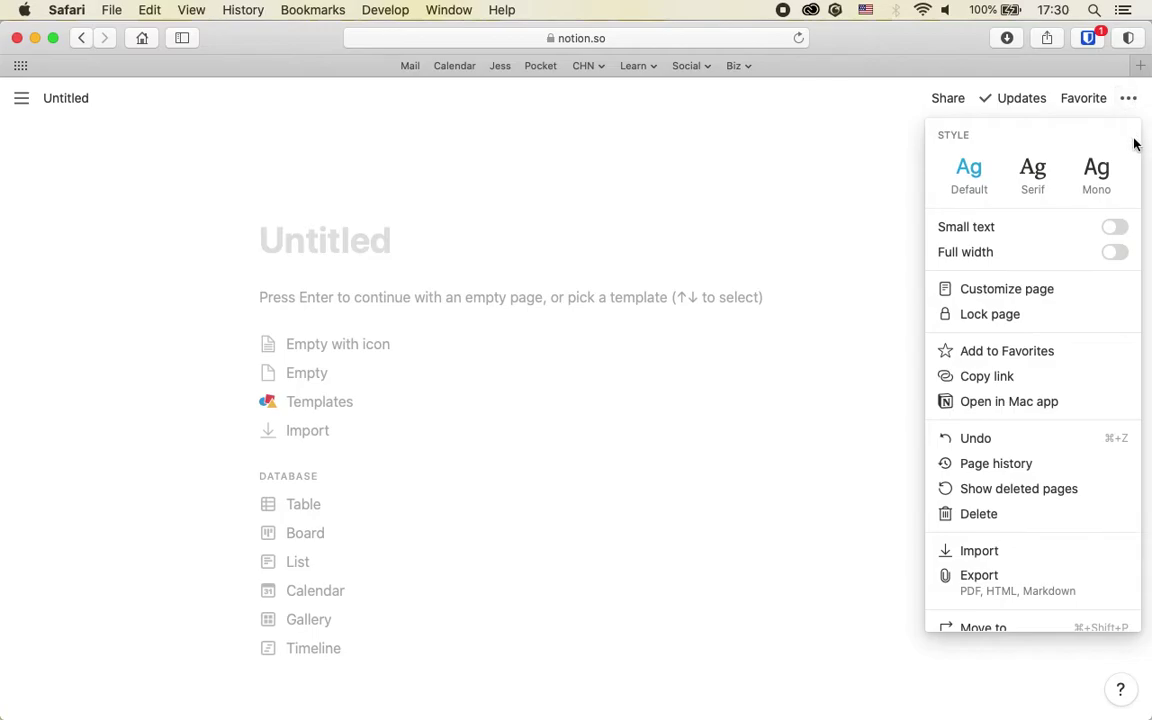
left_click(1113, 254)
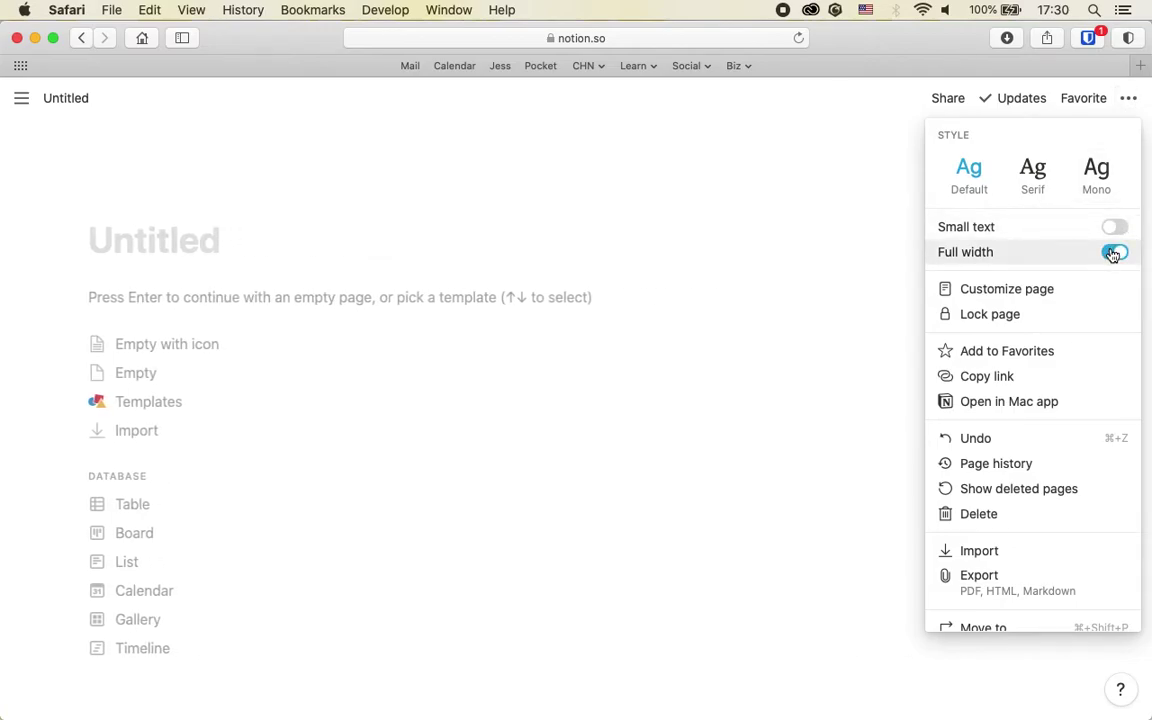
left_click(1114, 227)
left_click(123, 250)
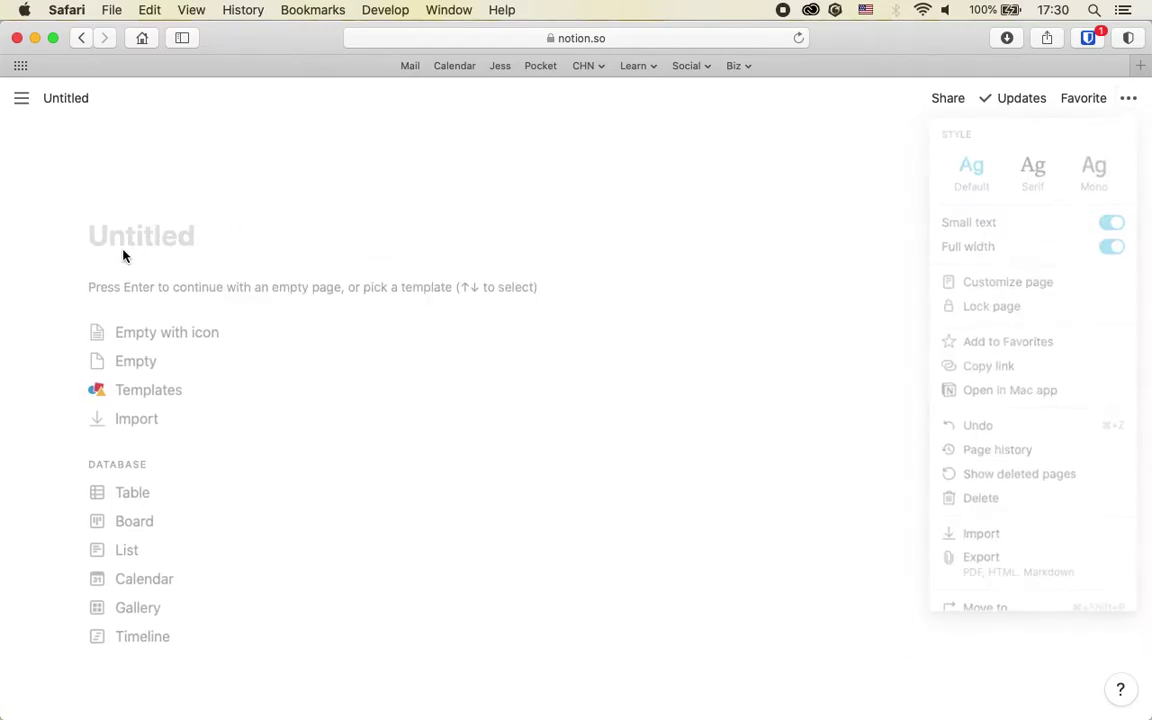
Title the new page "Tracker - Template [hábito]"
left_click(143, 237)
type("Trac")
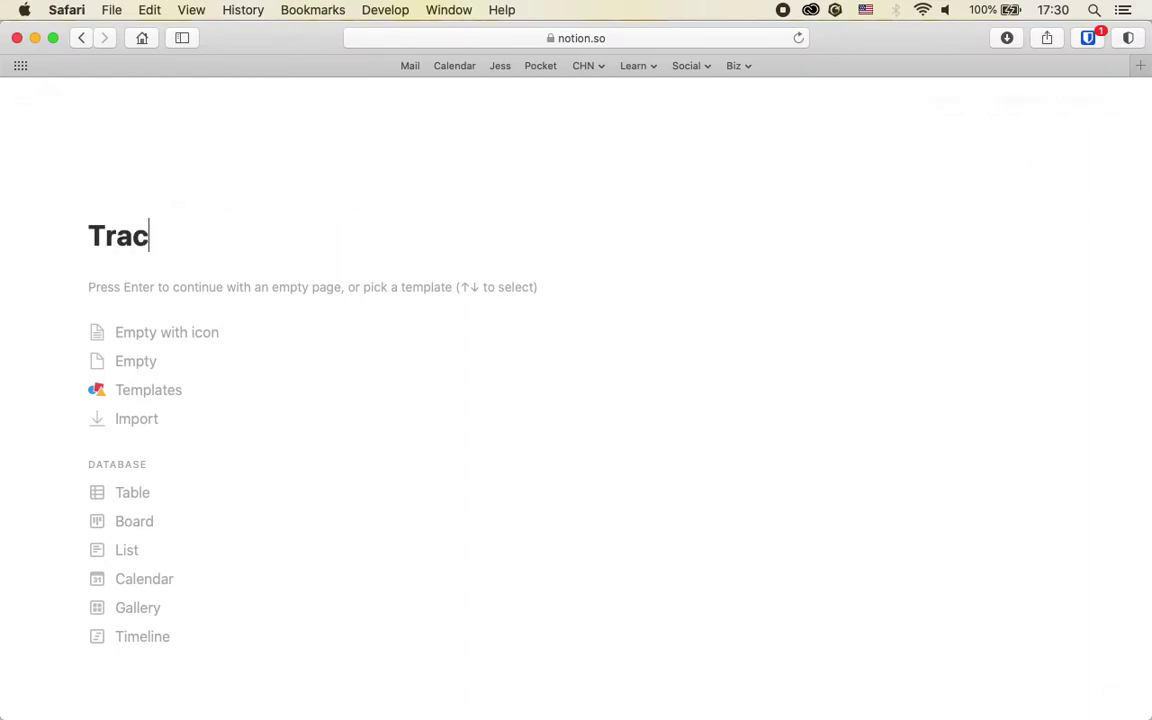
type("ker - Templ")
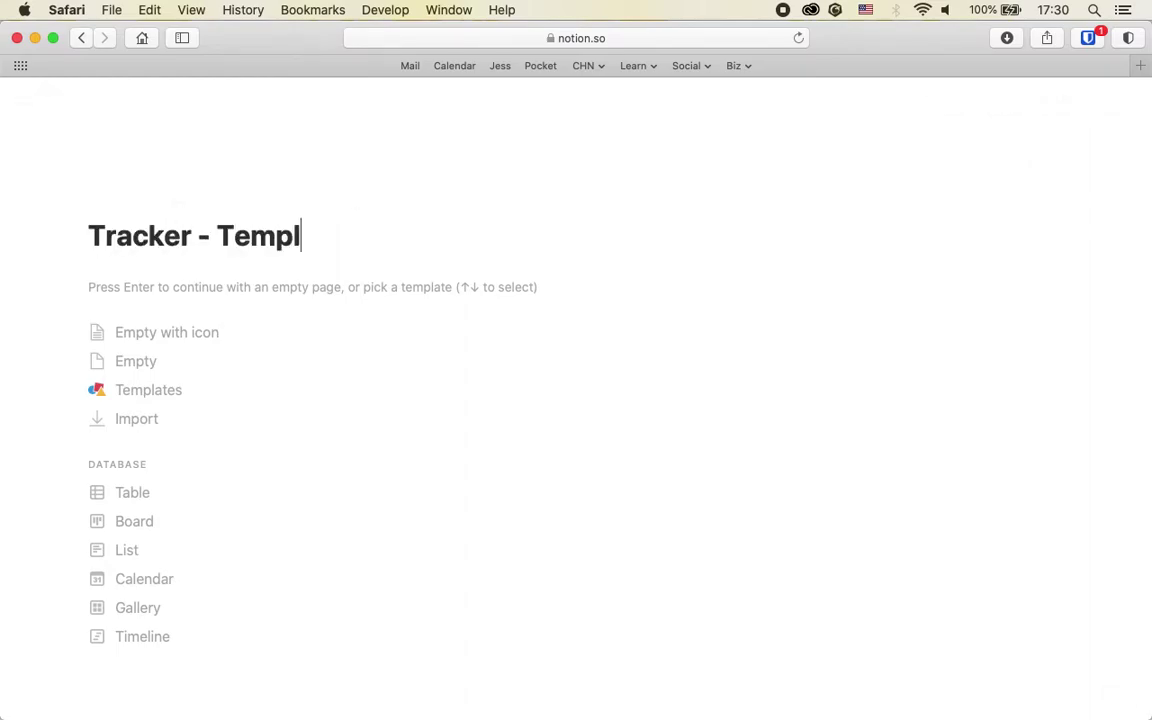
type("ate")
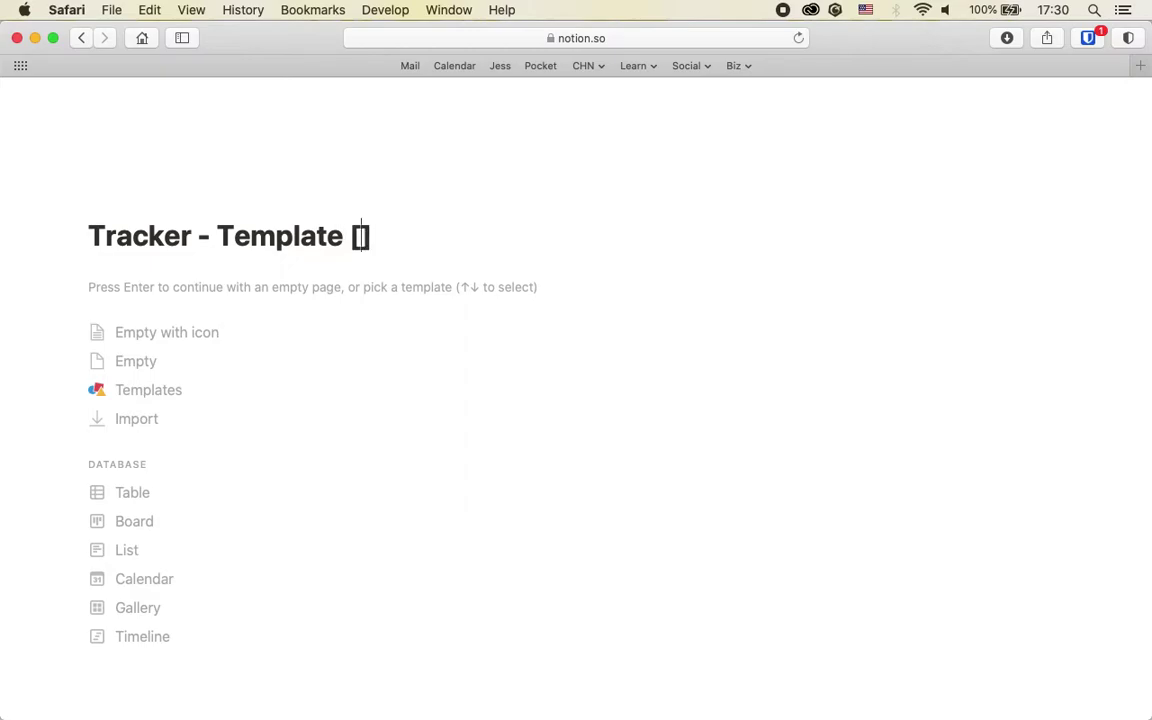
type(" [hábito")
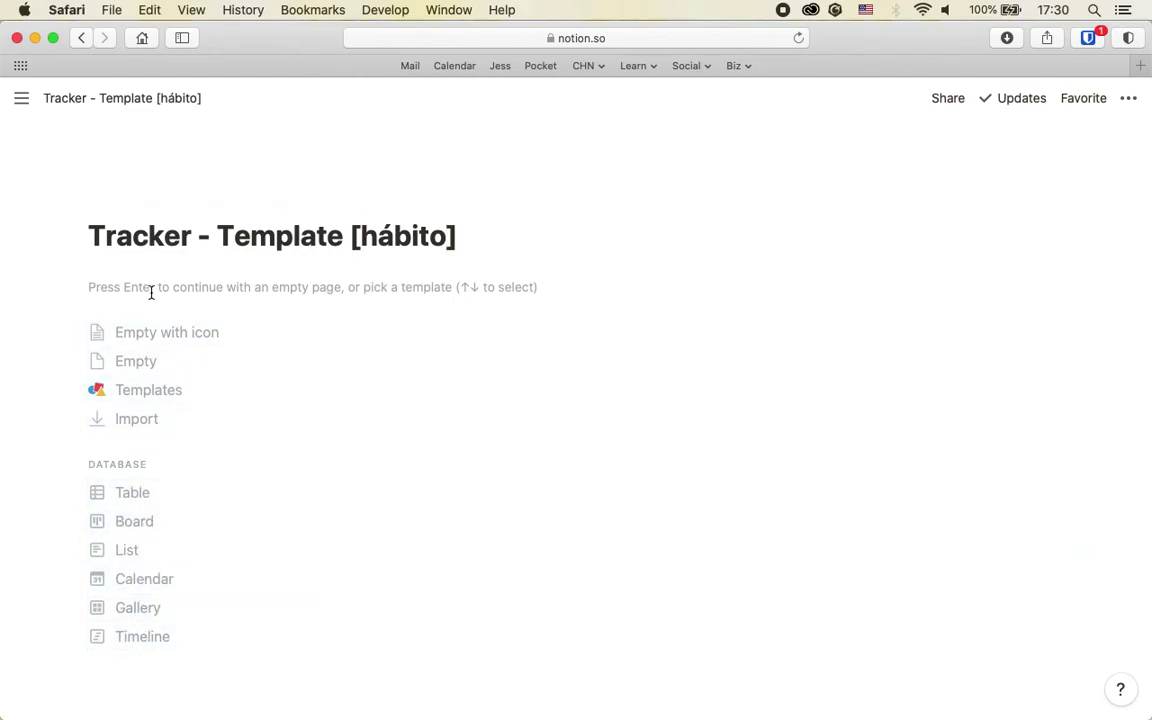
Start the page as an empty one and insert an inline table below the title
left_click(151, 291)
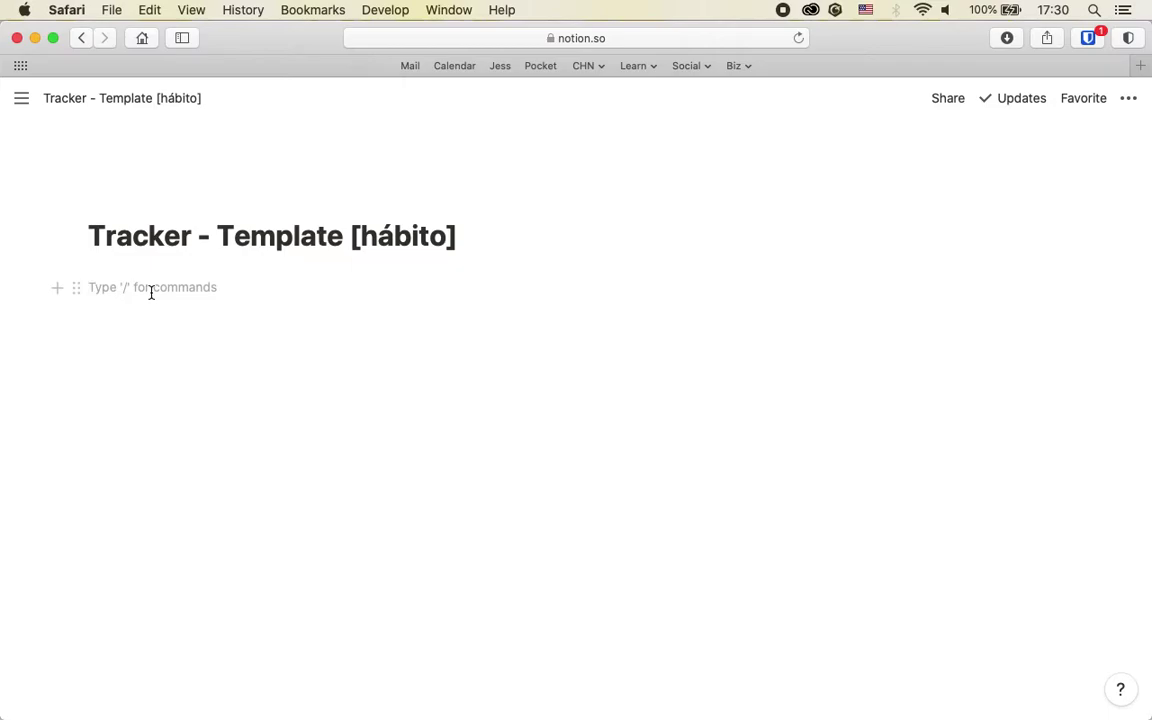
type("/table")
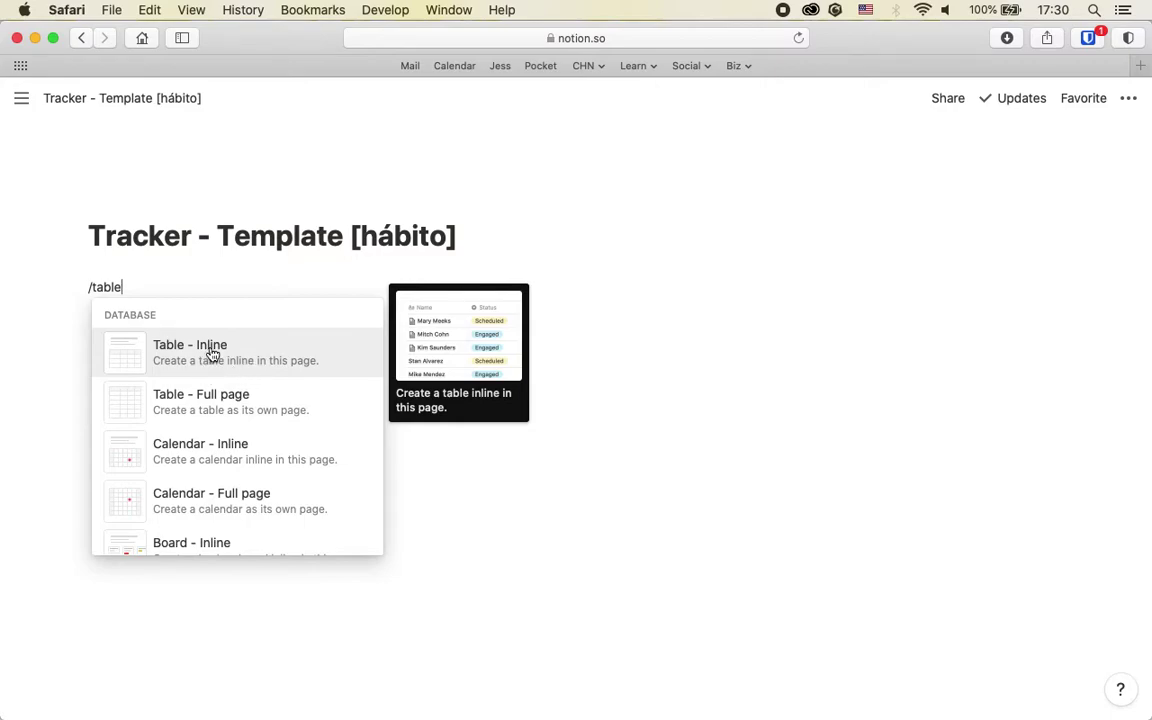
left_click(245, 357)
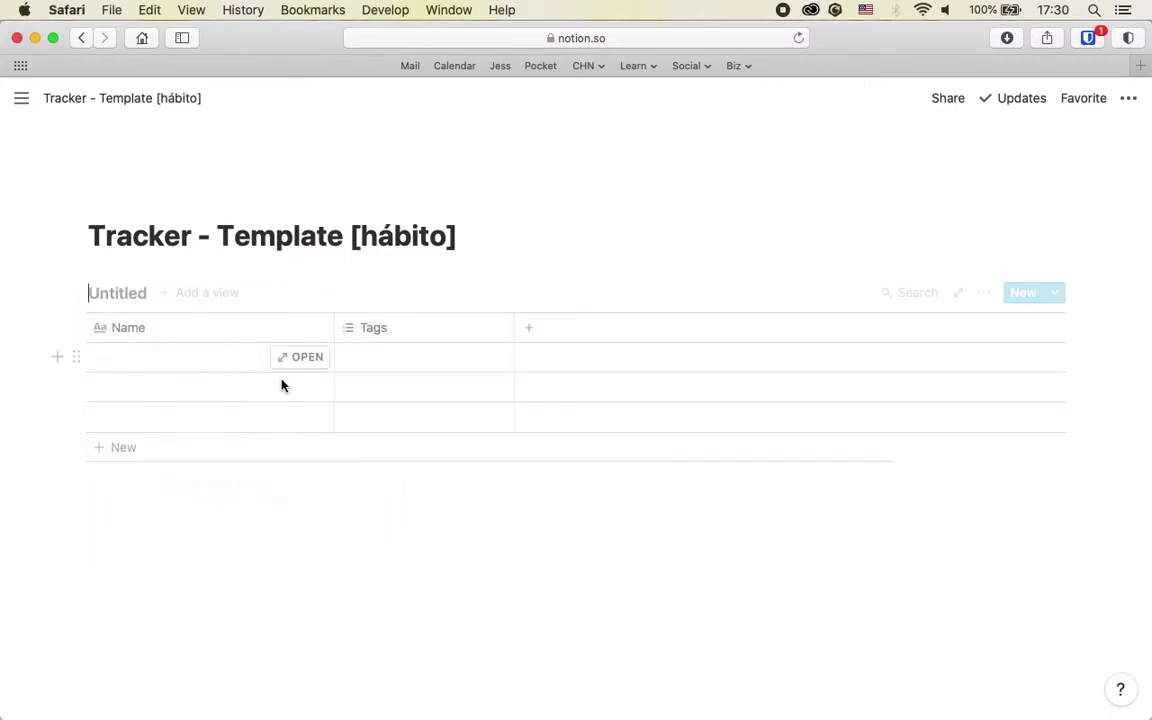
Add empty text blocks below the table and arrange them side by side as two columns
left_click(160, 525)
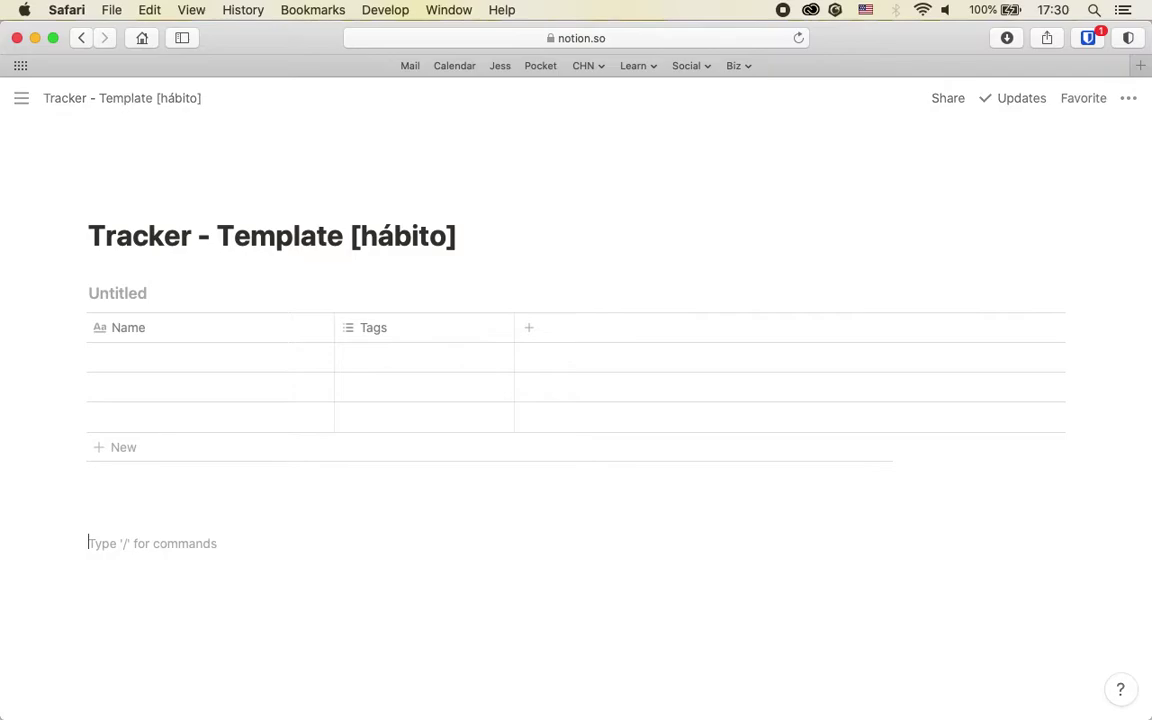
left_click_drag(75, 517, 58, 520)
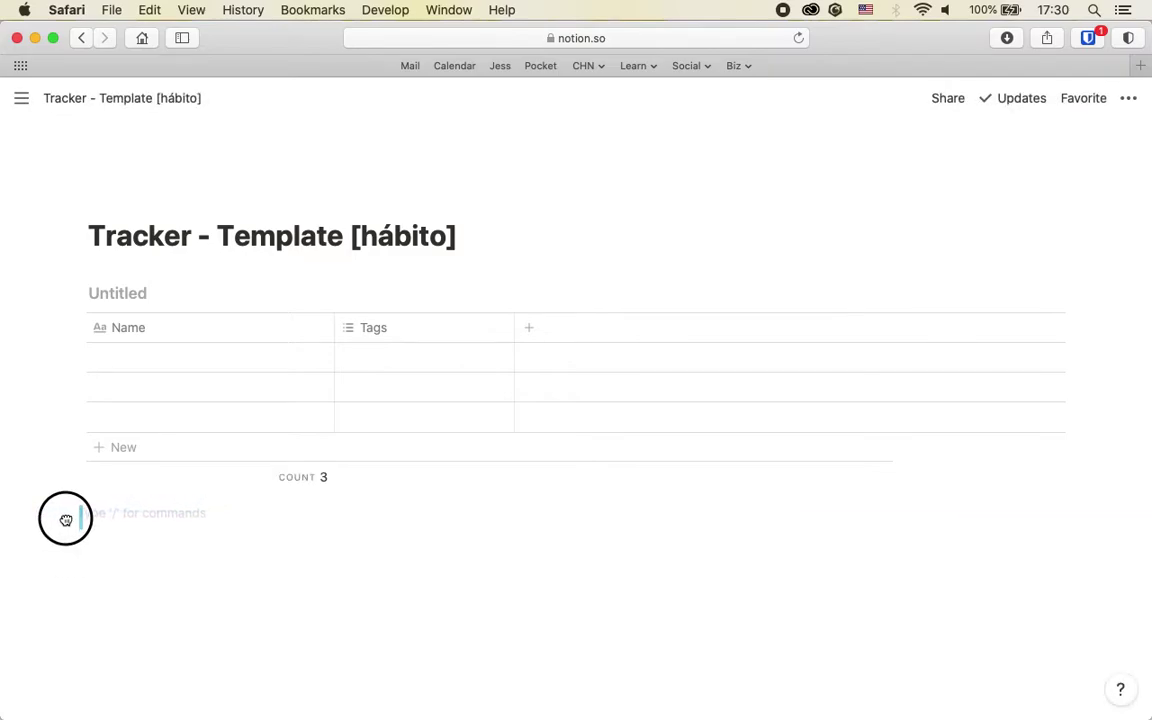
left_click(167, 537)
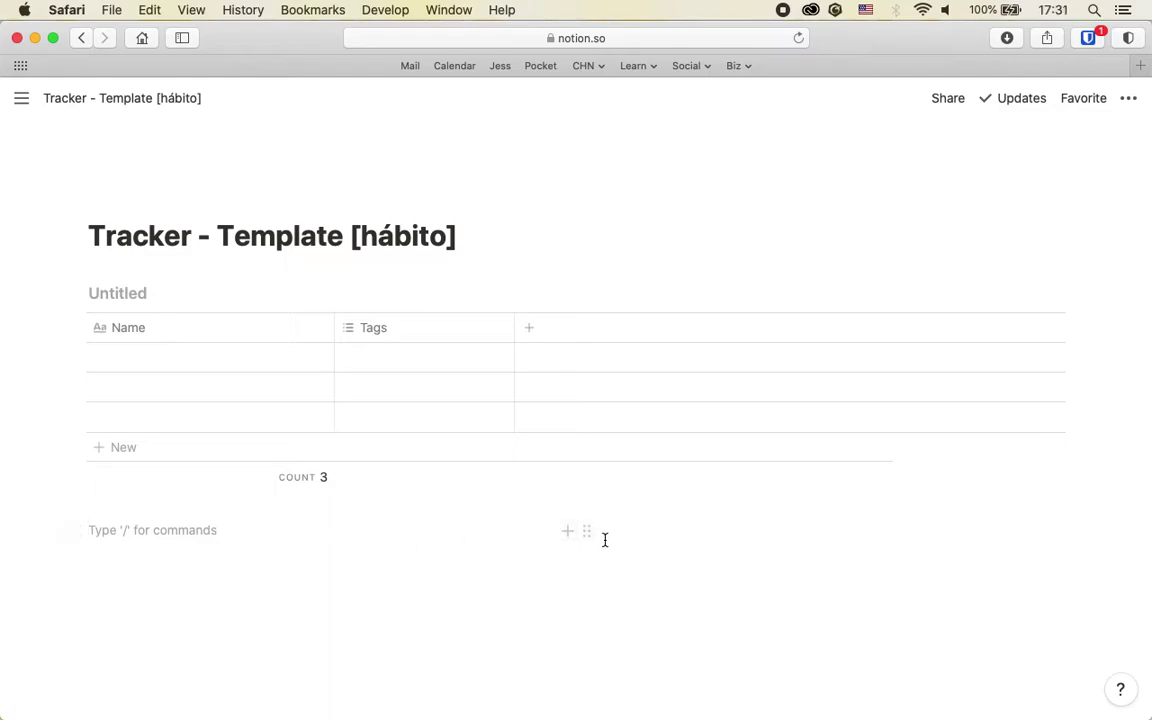
Add a Heading 2 reading "Legenda" with a yellow background in the second column
left_click(638, 537)
type("/he")
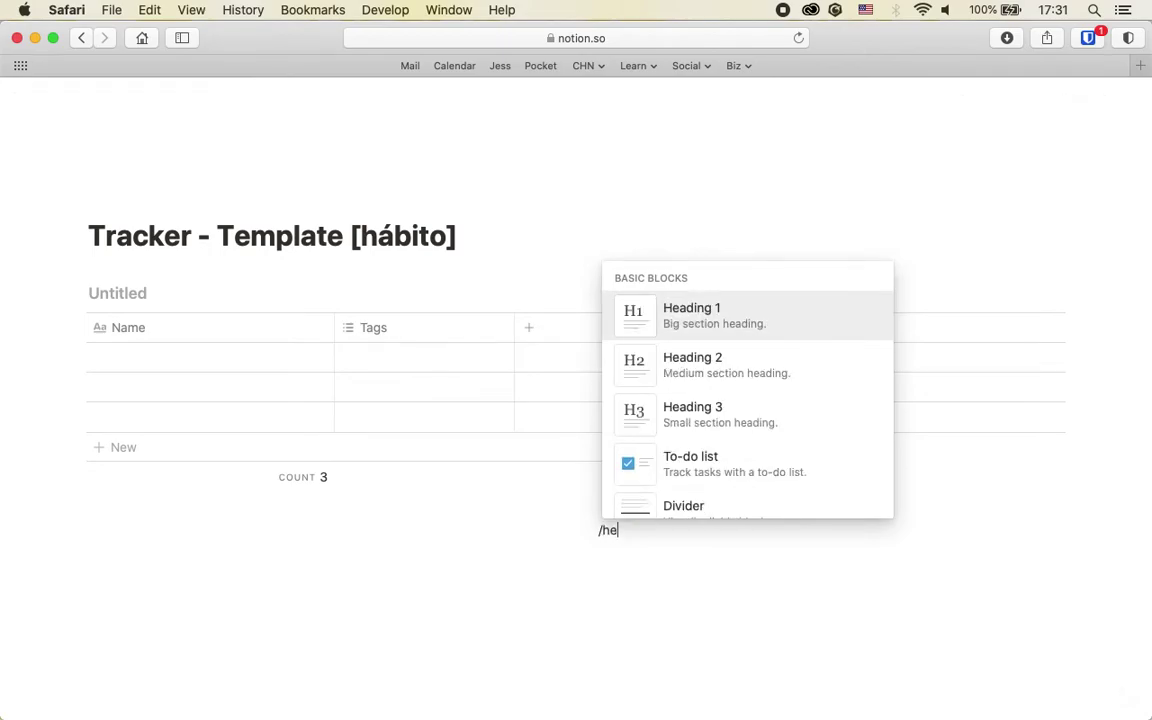
key("BackSpace")
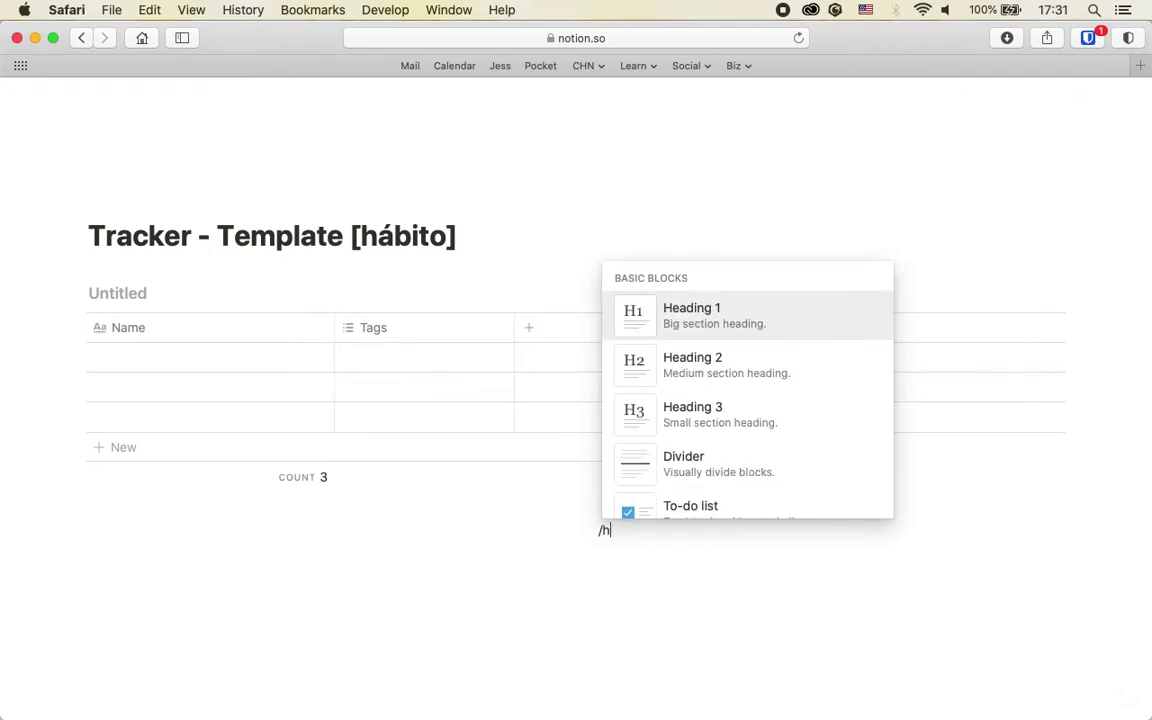
type("2")
key("Return")
type("/yel")
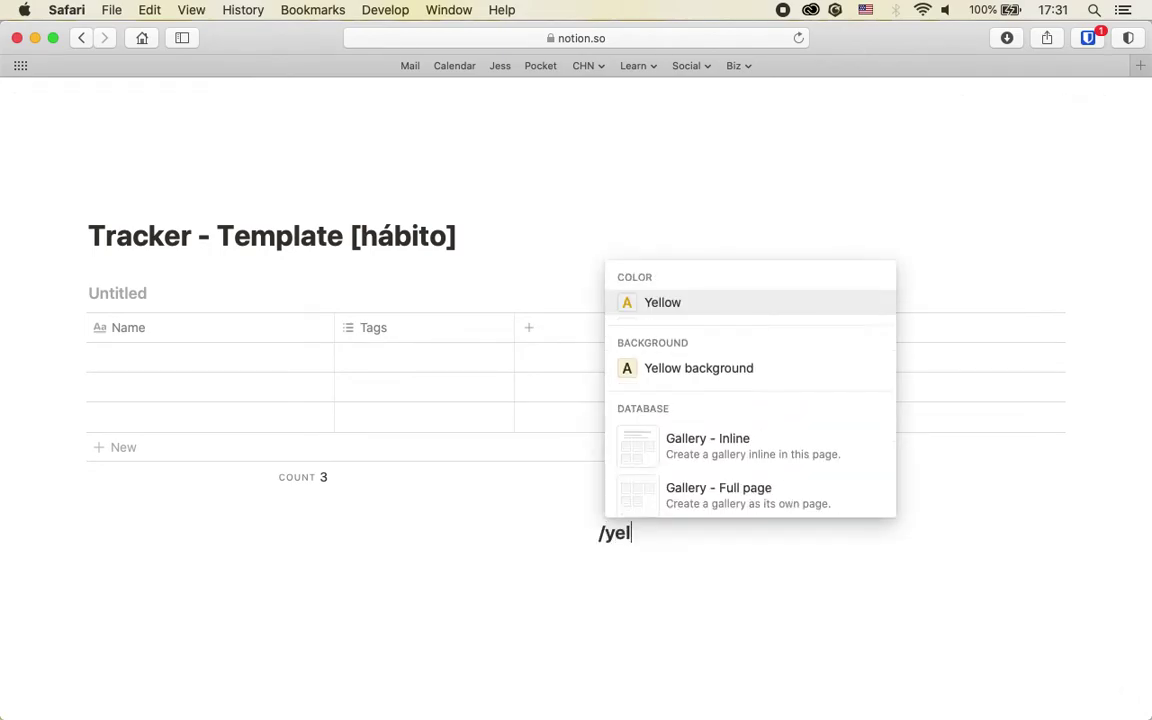
key("Return")
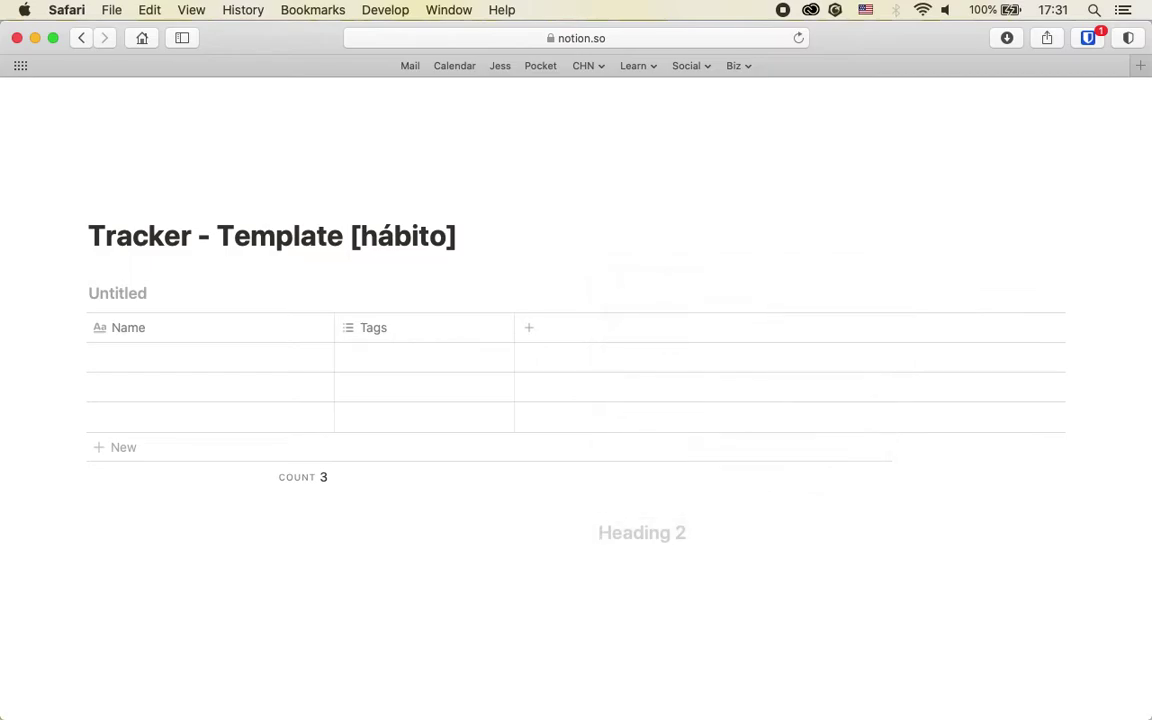
type("/yel")
key("Down")
key("Return")
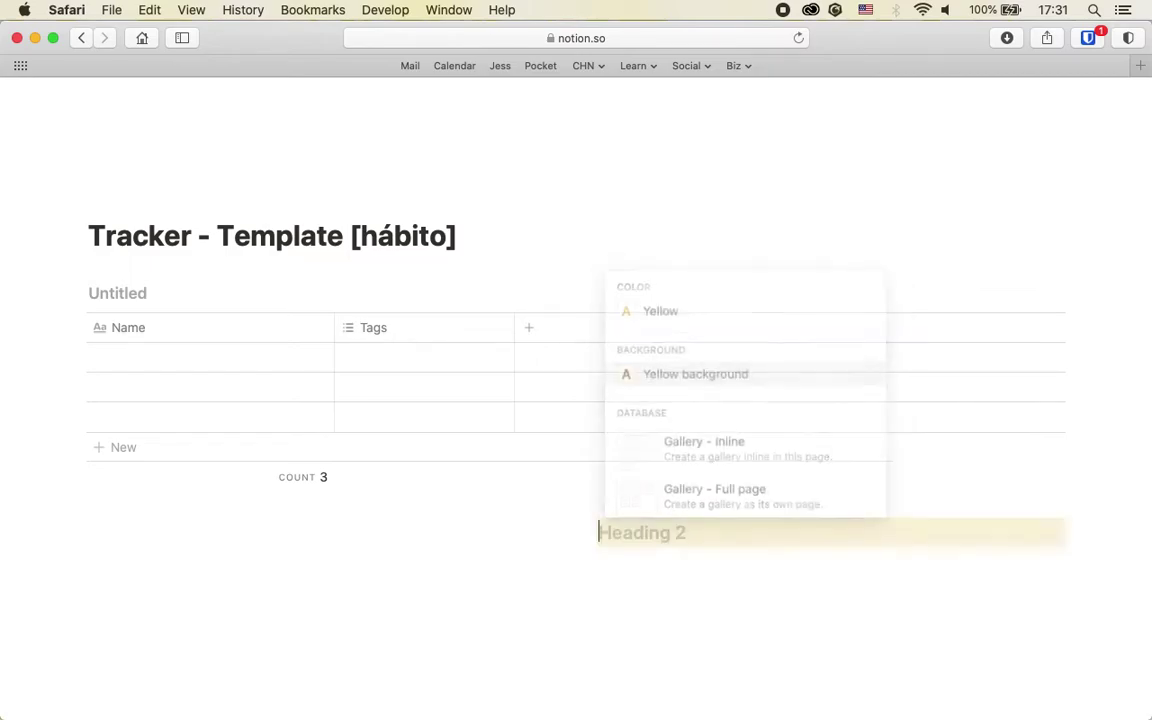
type("Legenda")
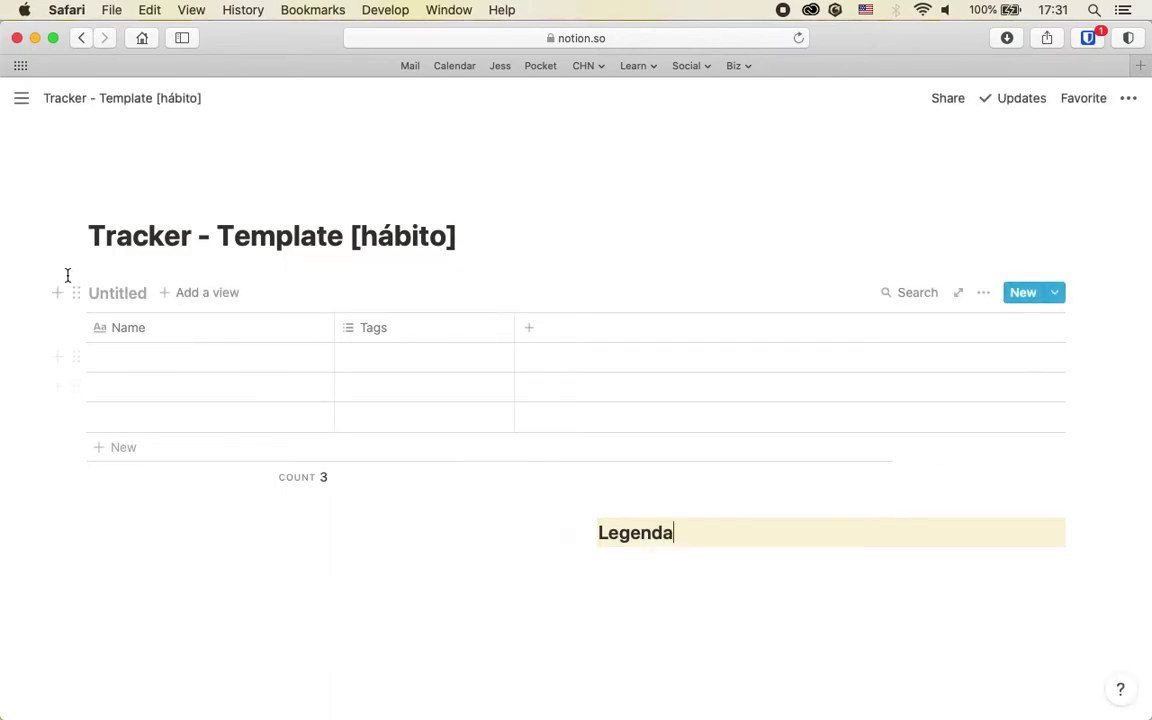
Move the table into the column beside the Legenda heading and widen the table's column
left_click_drag(77, 292, 130, 528)
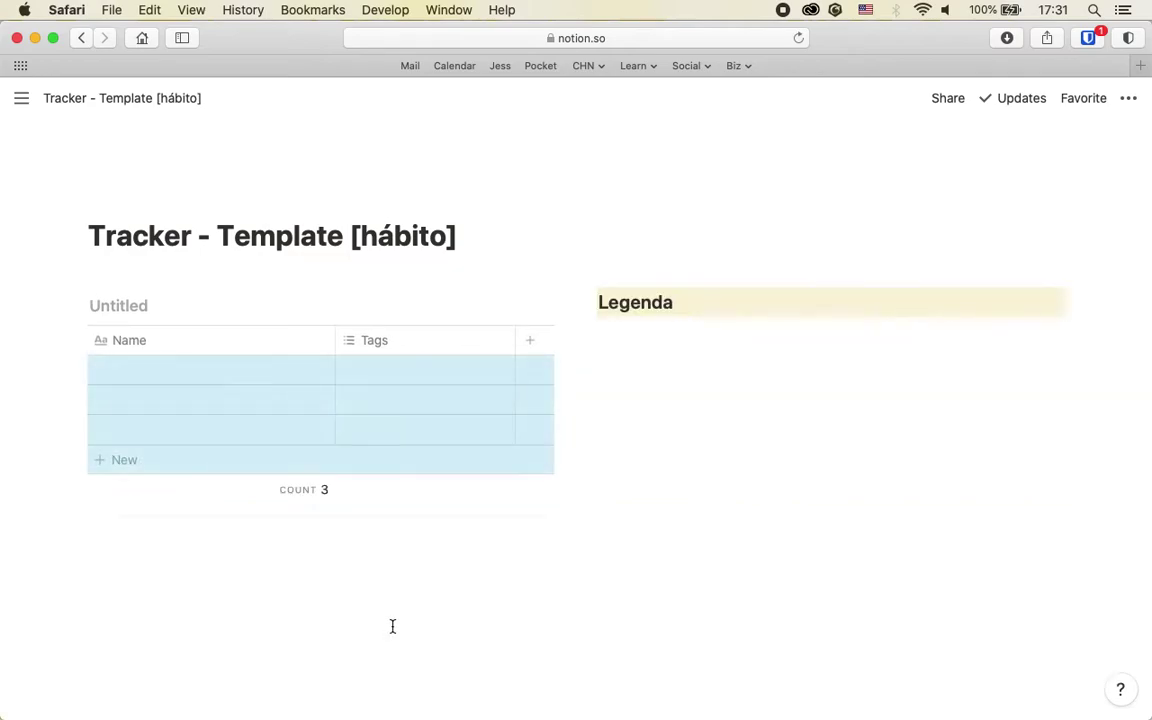
left_click_drag(573, 285, 813, 296)
Add a line under the Legenda heading with a slightly smiling face emoji followed by "- significado"
left_click(911, 307)
key("Return")
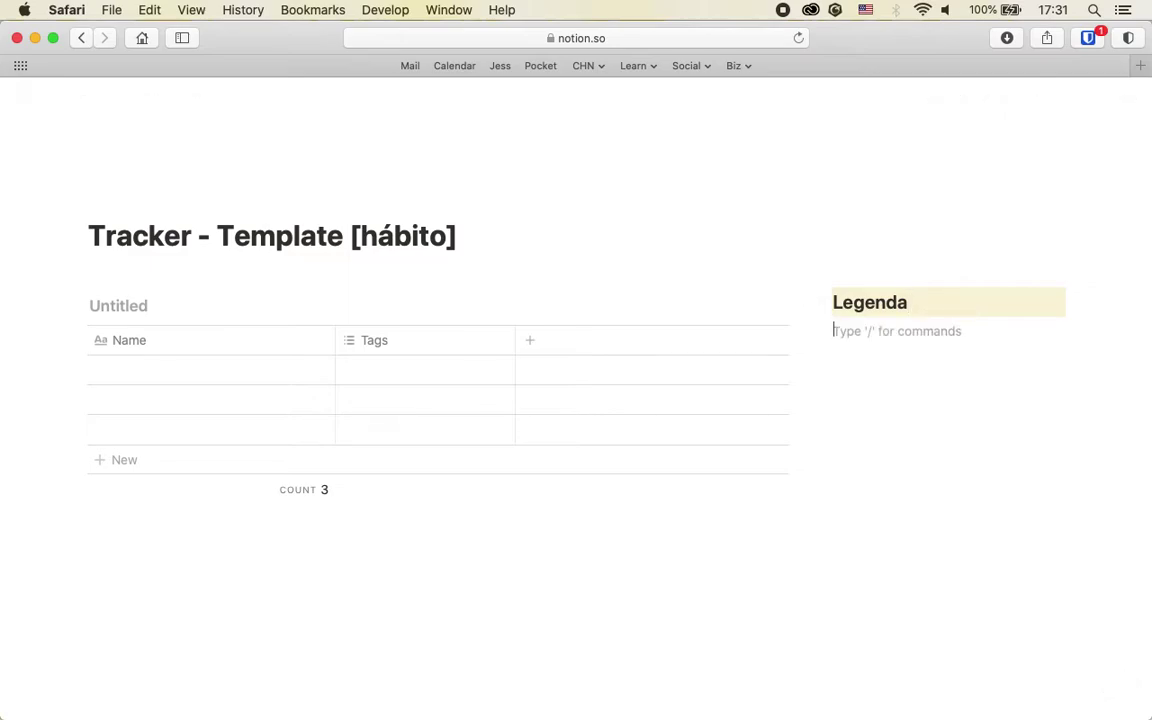
type(":")
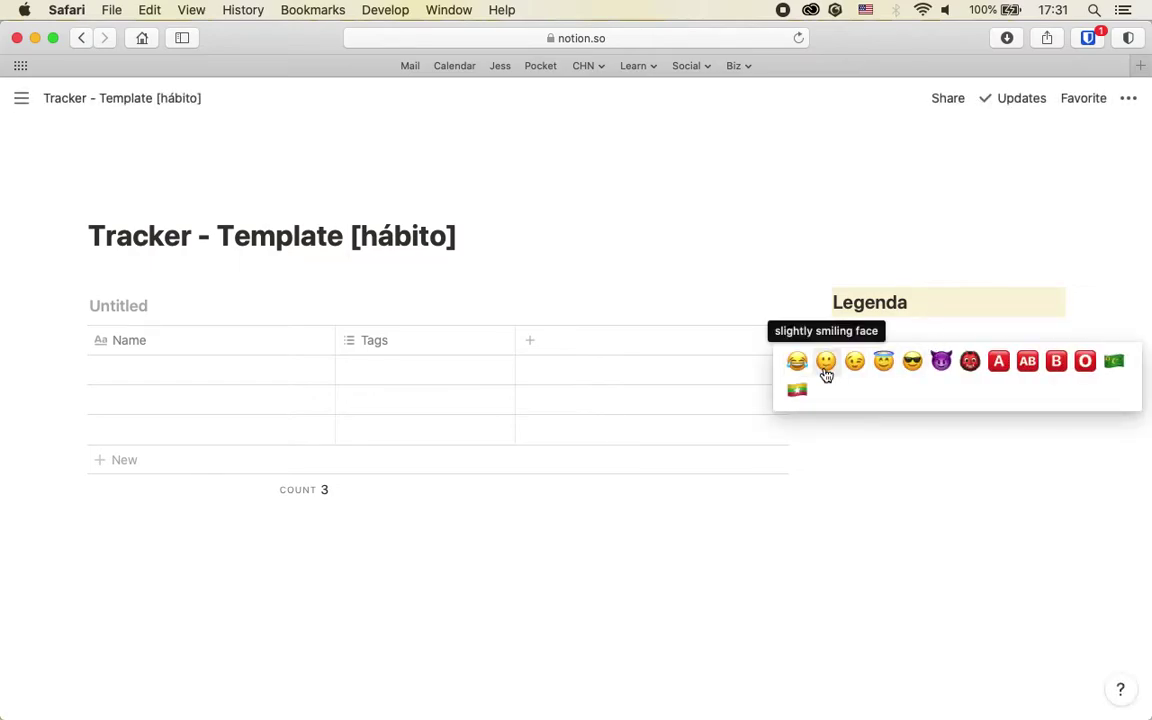
left_click(825, 361)
type("- significado")
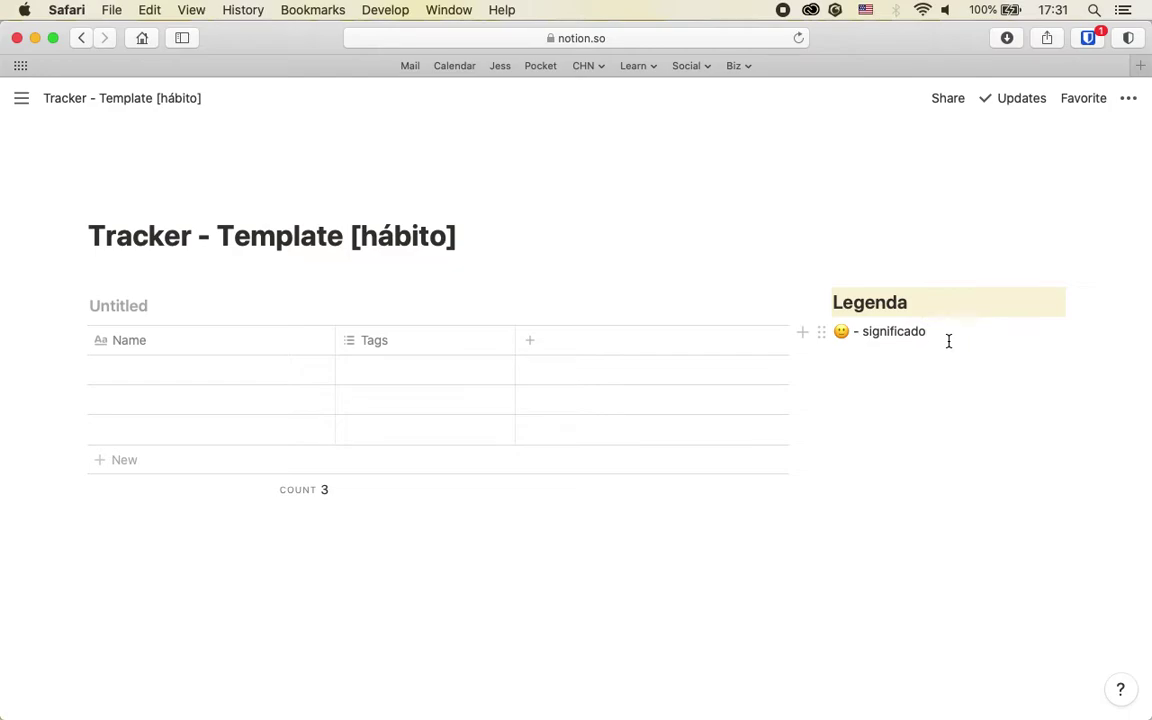
Copy the emoji legend line four times below itself to make five identical entries
left_click_drag(949, 341, 835, 332)
key("super+c")
key("Right")
key("Return")
key("super+v")
key("Return")
key("super+v")
key("Return")
key("super+v")
key("Return")
key("super+v")
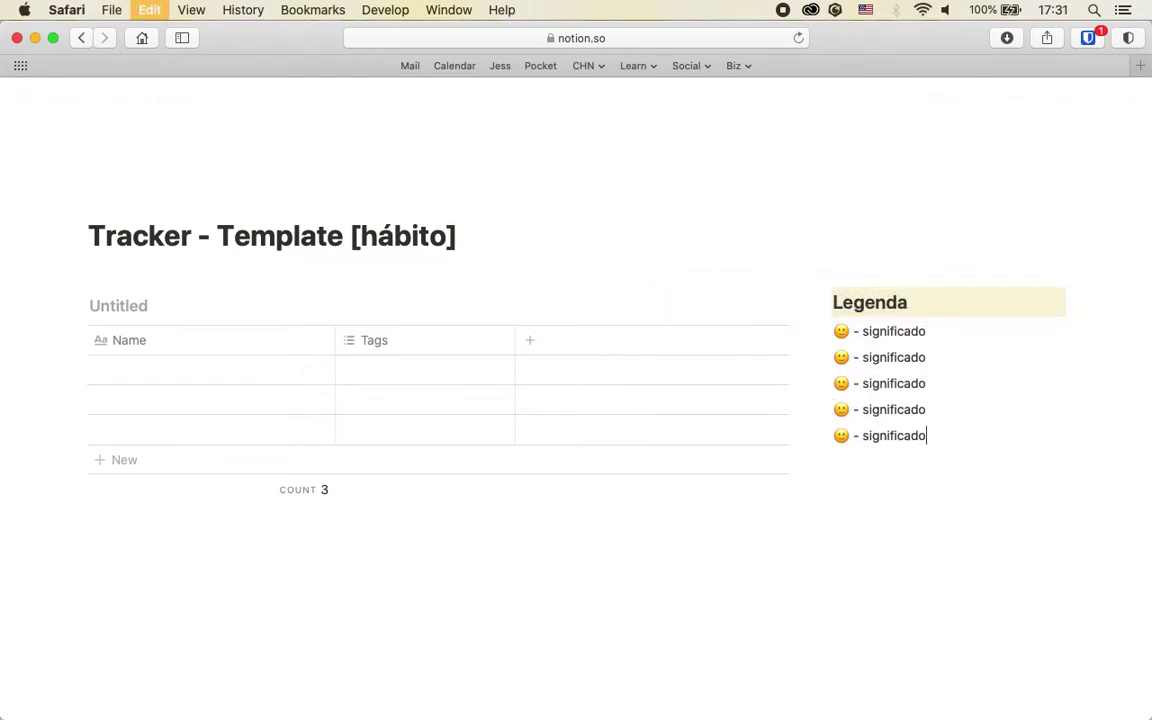
key("Return")
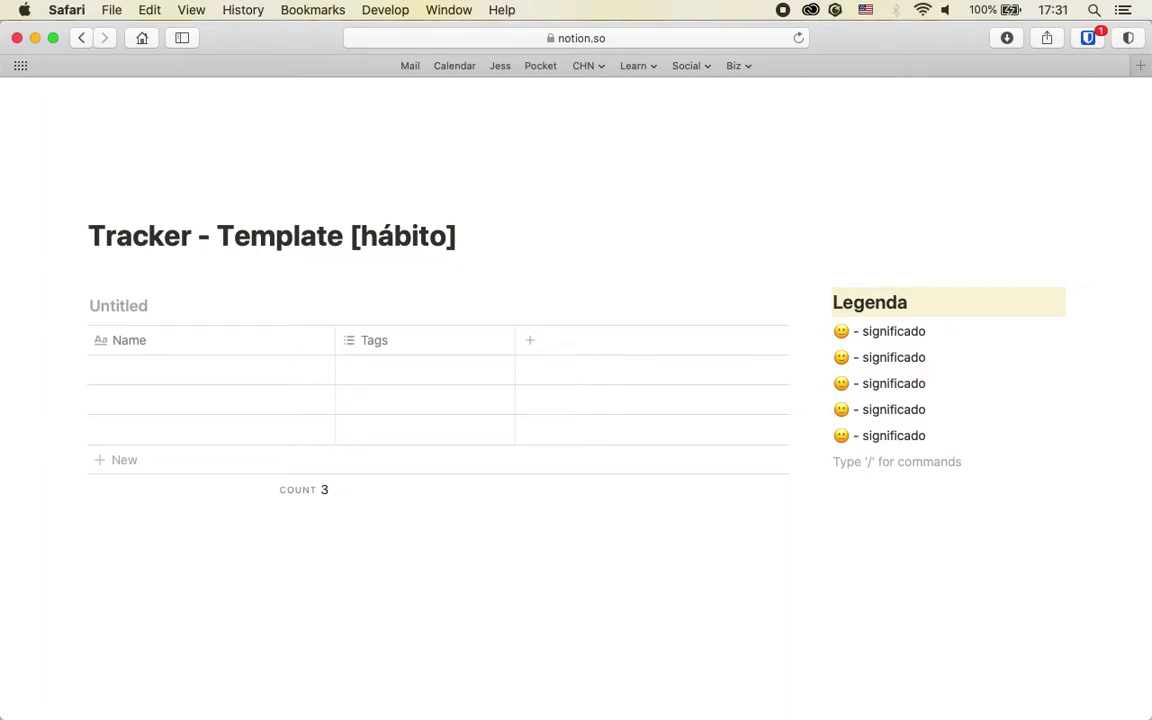
Name the table "Tracker" and rename its Name column to "Dia"
left_click(94, 307)
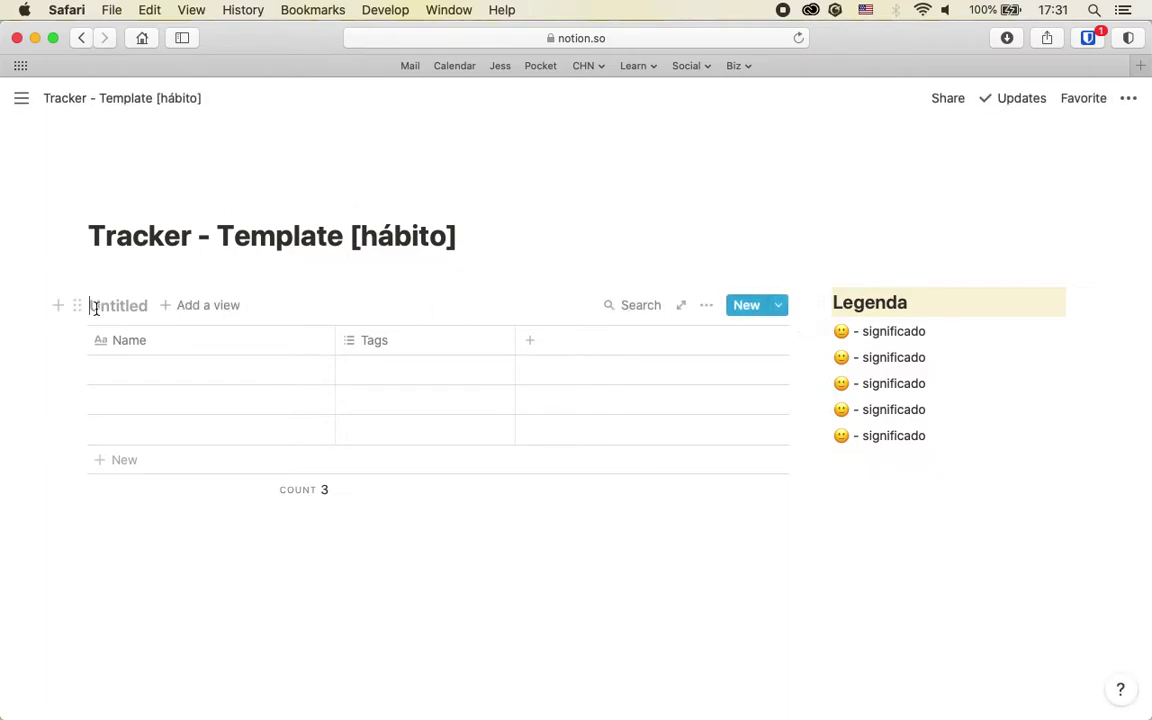
type("Tracker")
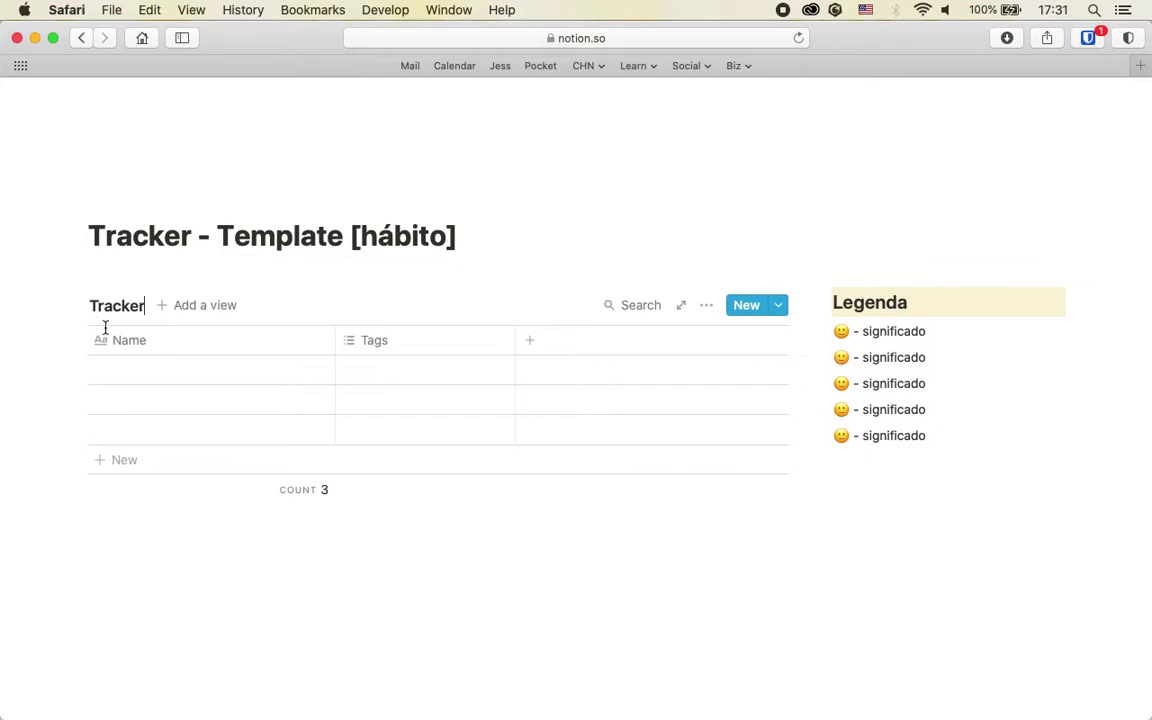
left_click(156, 352)
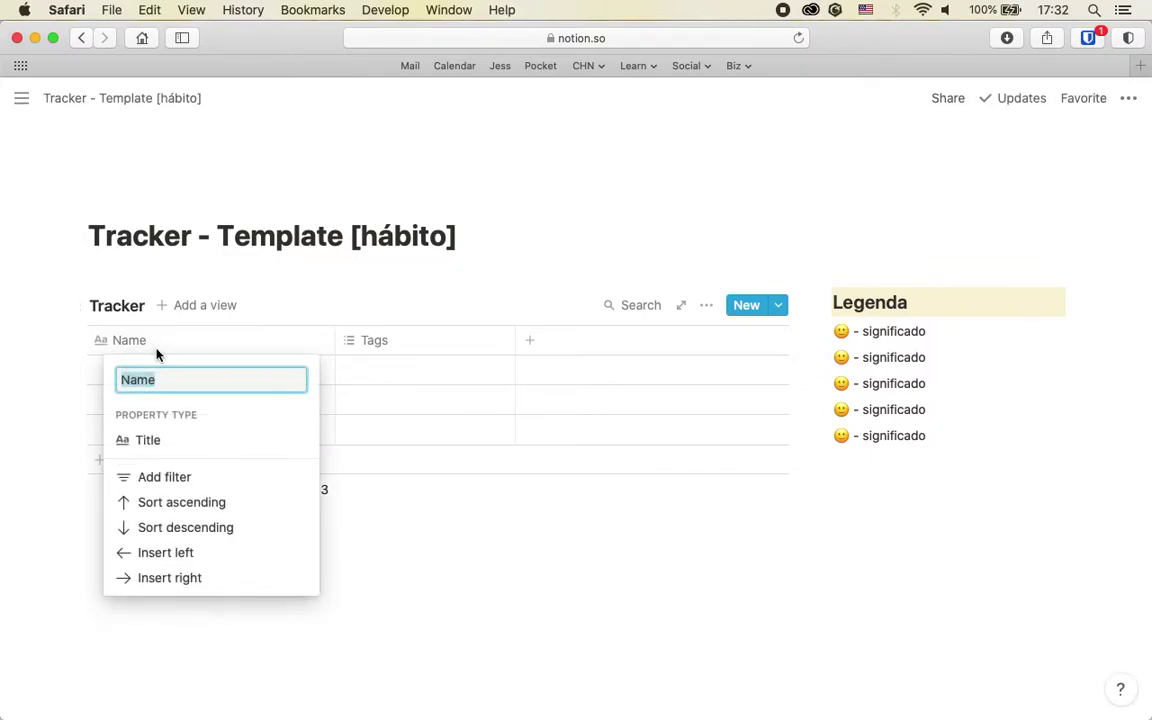
type("Da")
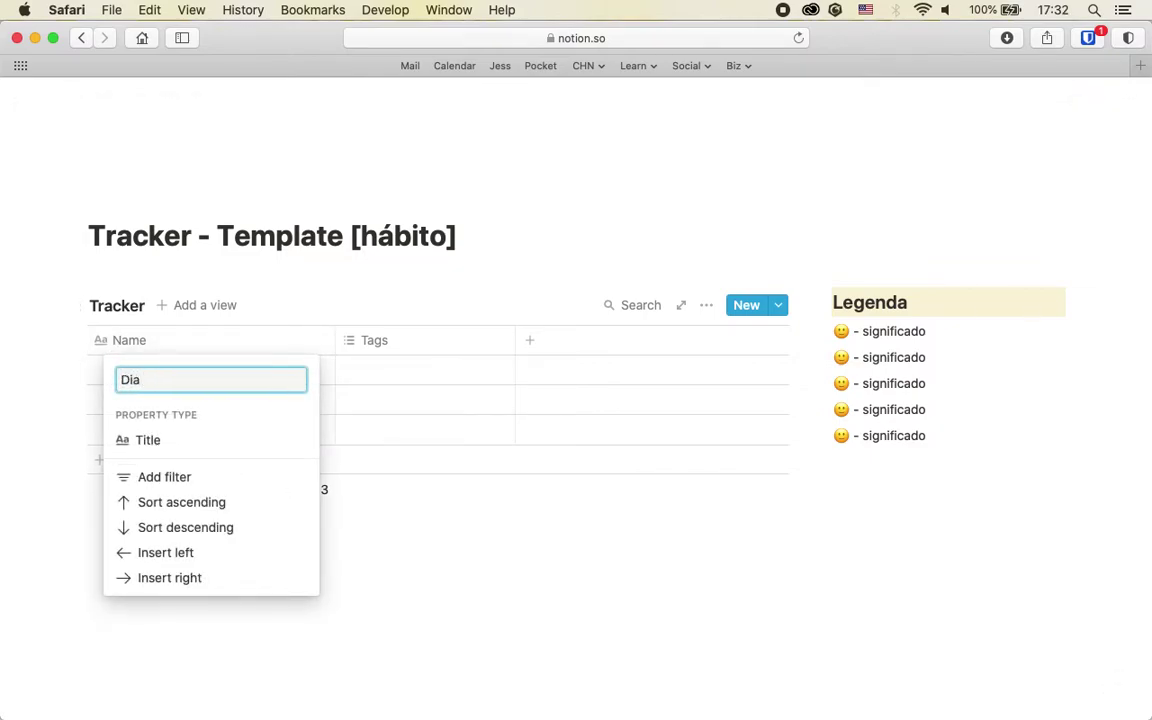
key("Return")
Fill the Dia column with the day numbers 01, 02, 03, 04 and 05 in consecutive rows
left_click(161, 377)
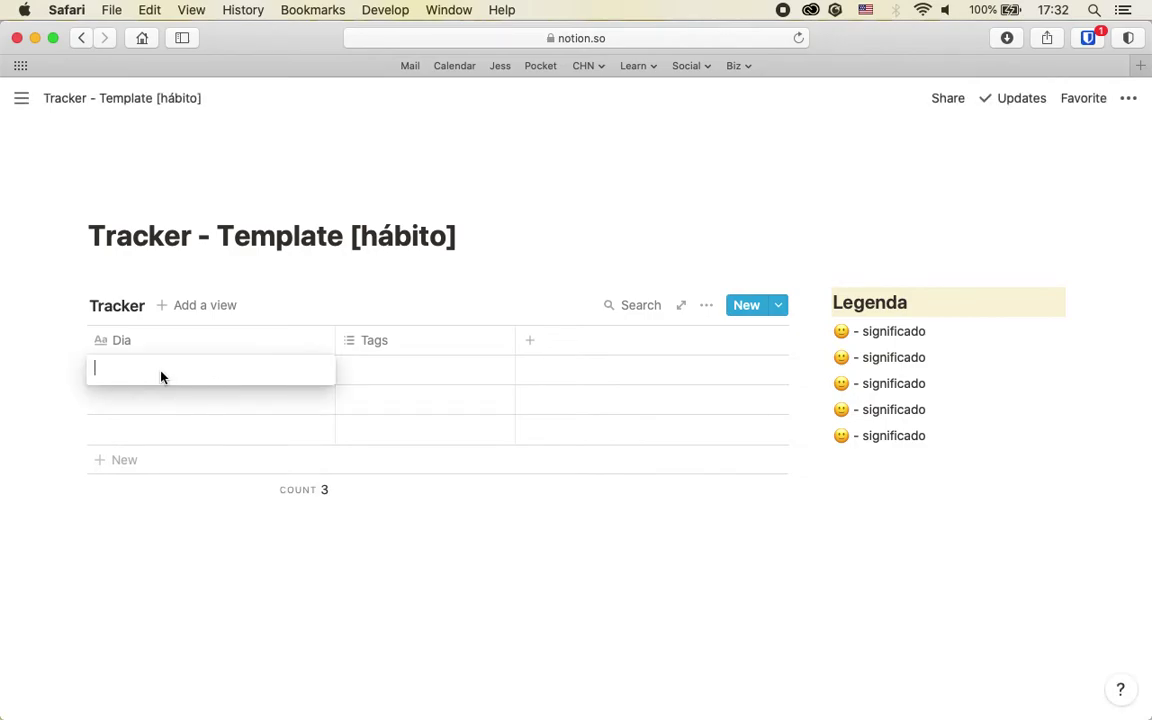
type("01")
key("Return")
type("02")
key("Return")
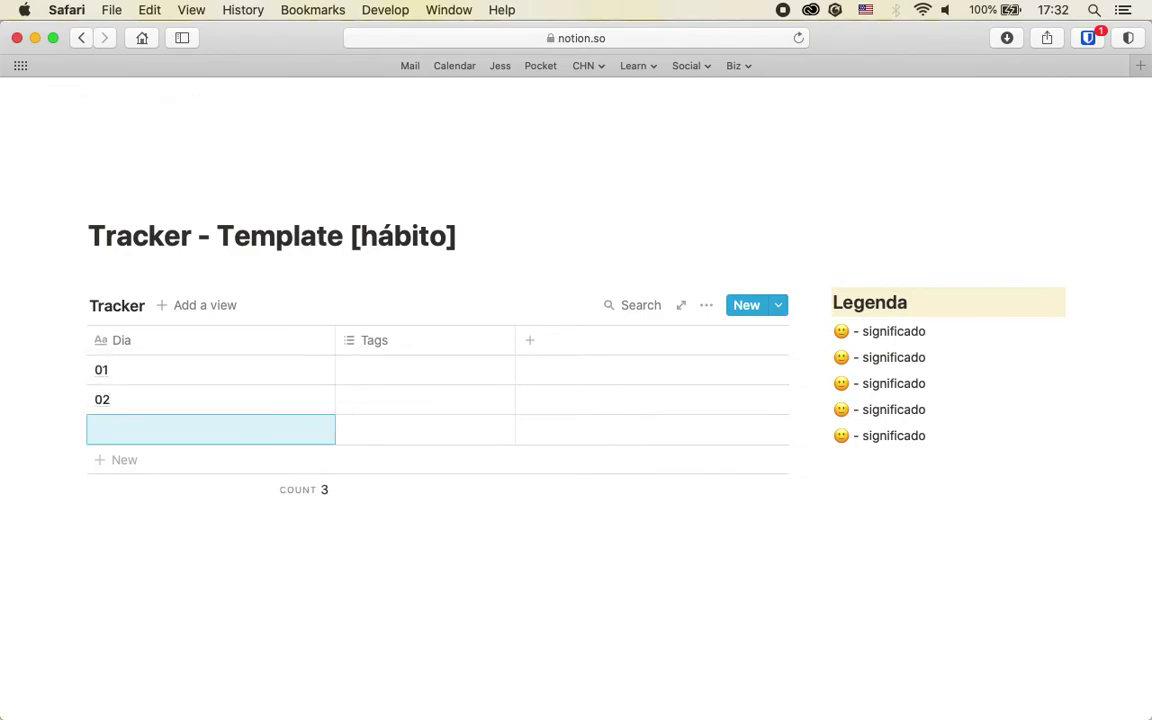
type("02")
key("Return")
type("04")
key("Return")
type("05")
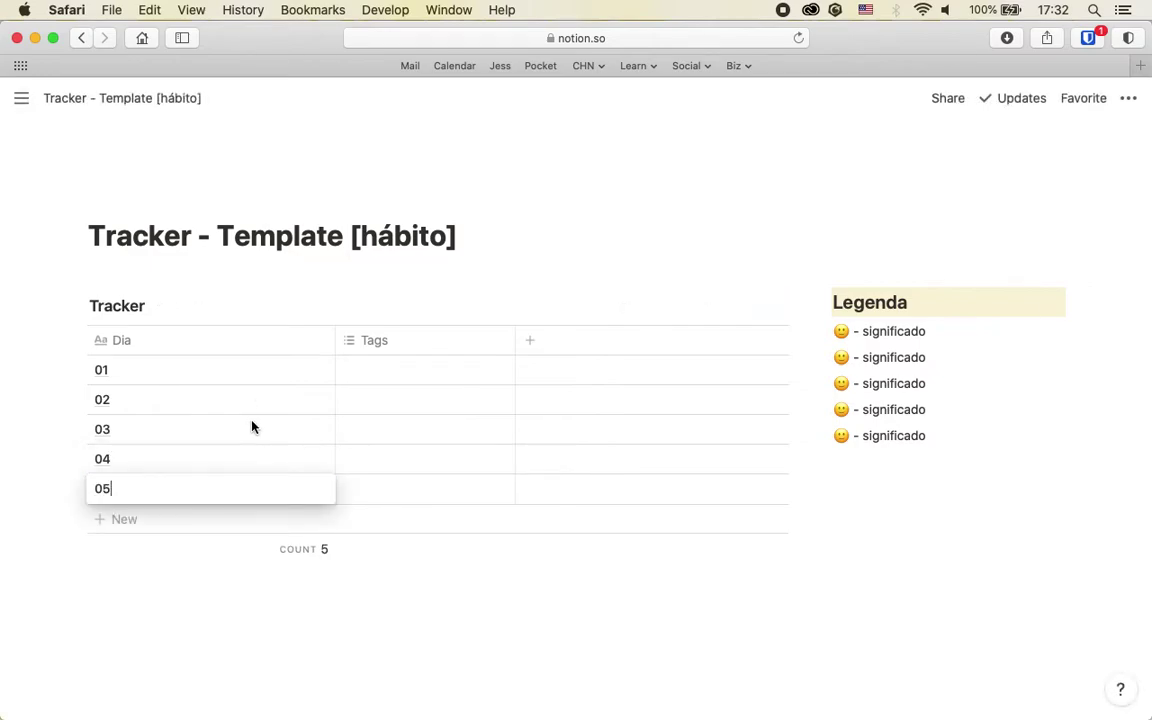
key("Escape")
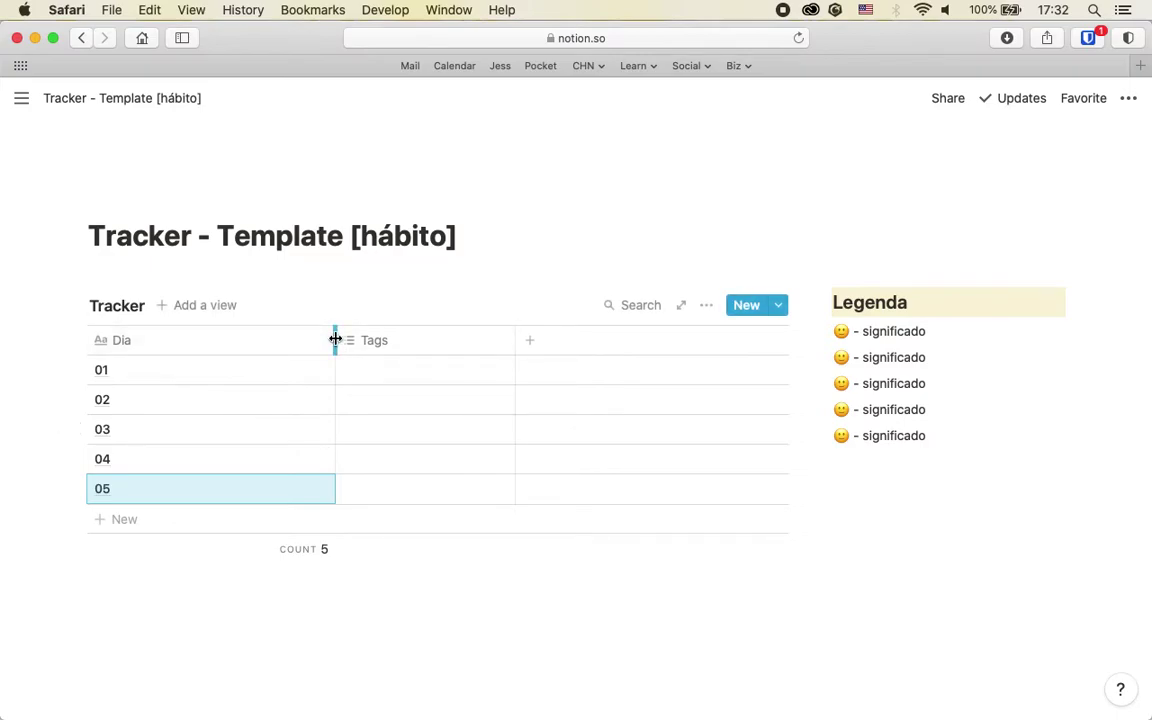
Narrow the Dia column to fit its day numbers and delete the Tags column
left_click_drag(335, 340, 161, 346)
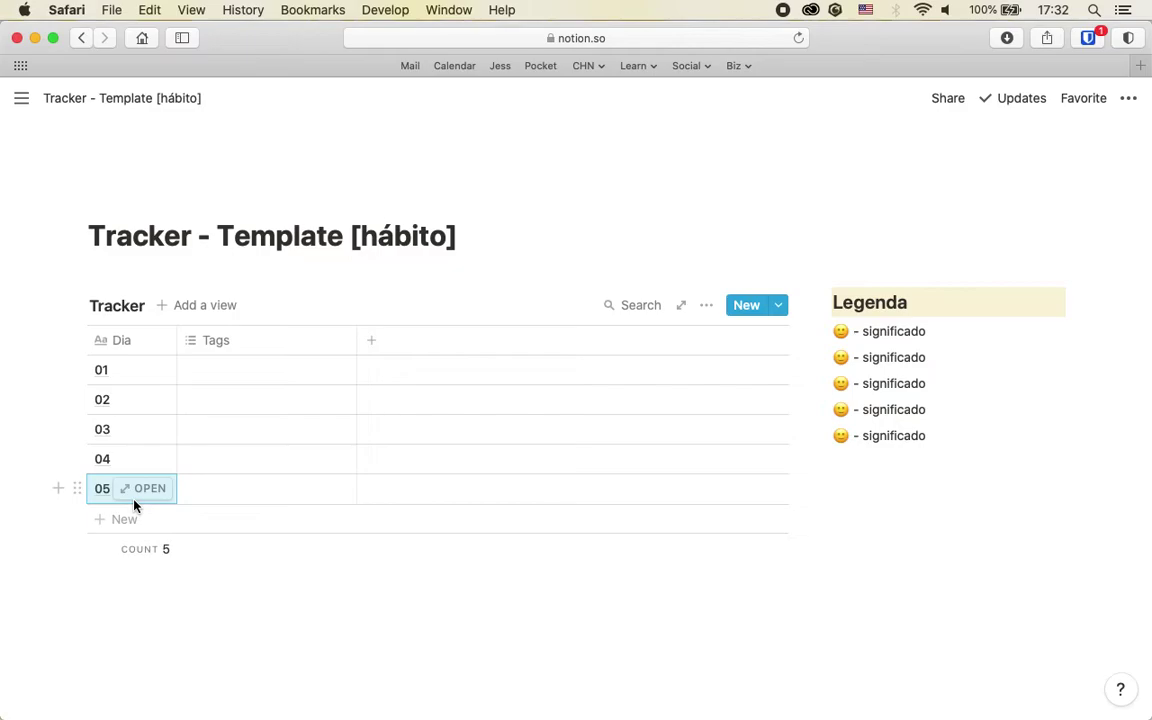
left_click(264, 352)
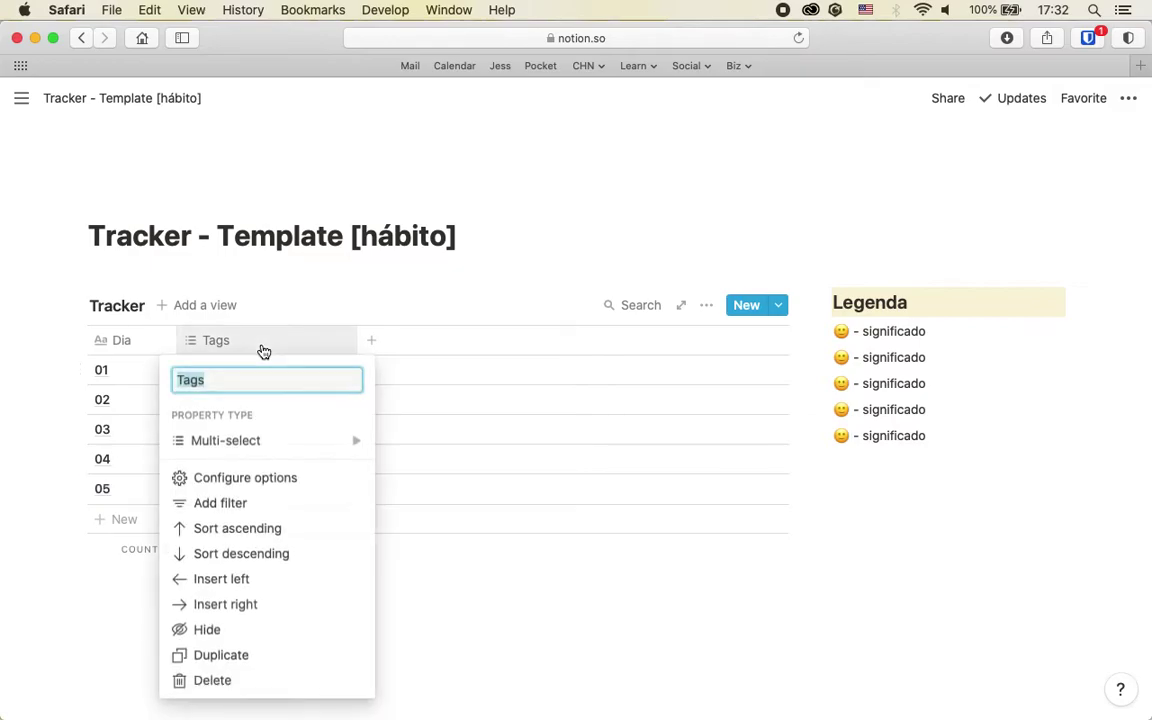
left_click(237, 689)
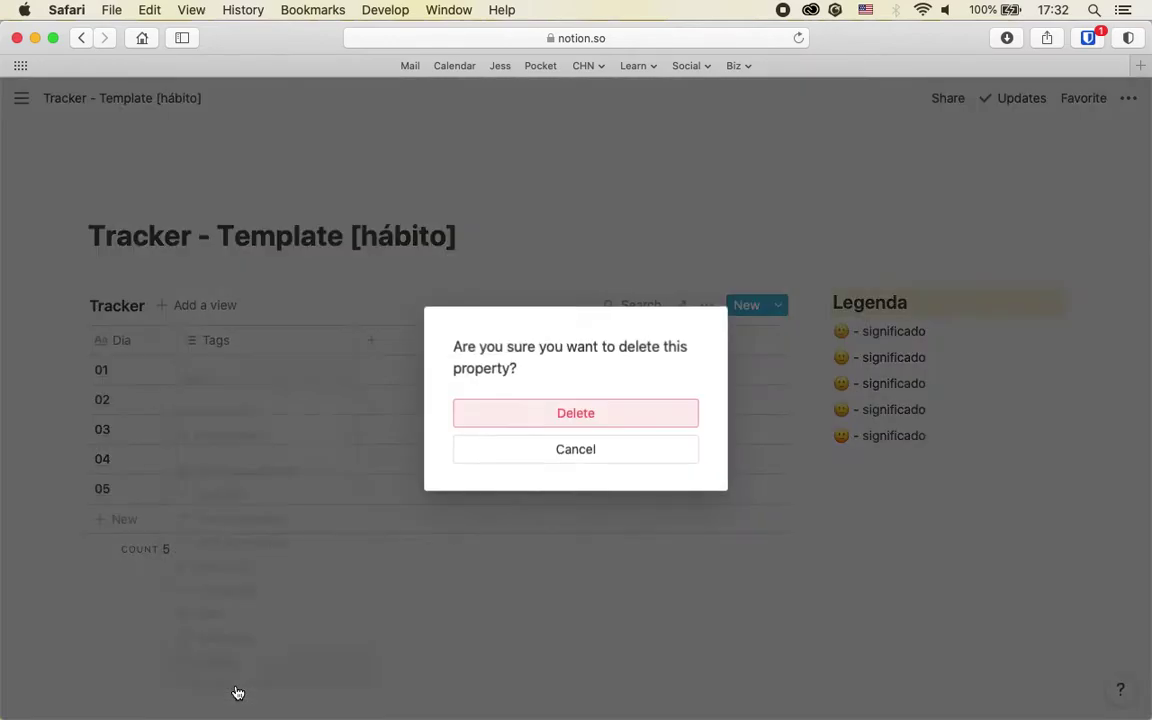
left_click(600, 415)
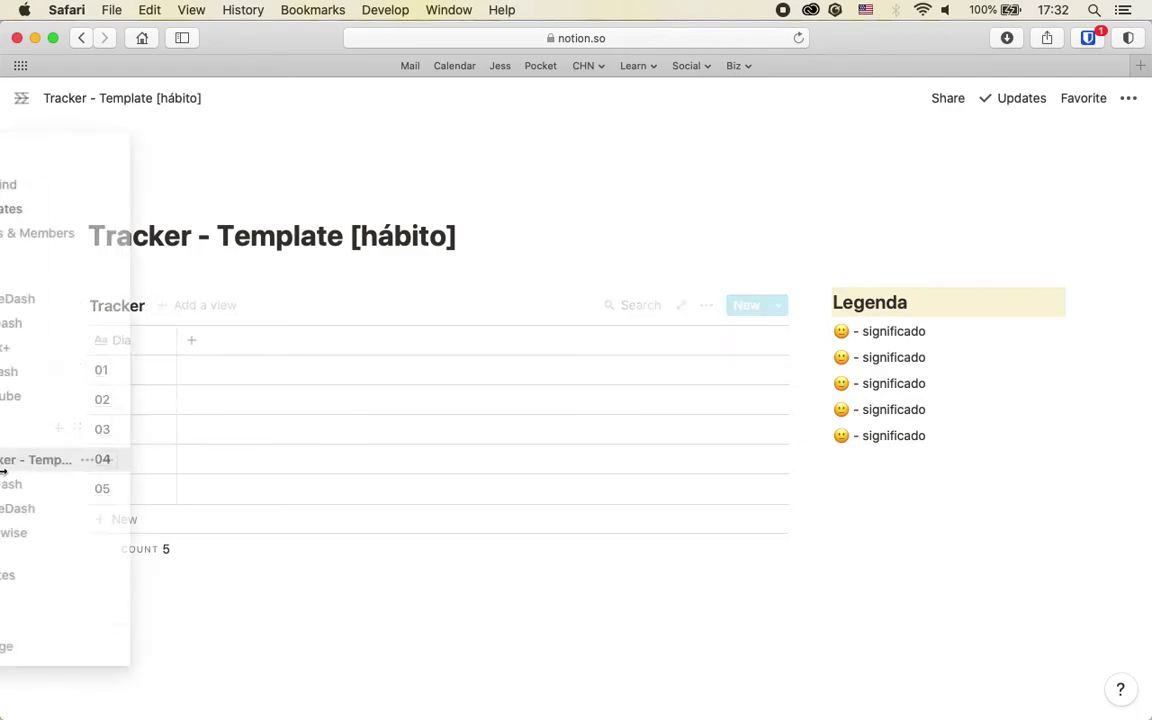
Add a text column to the Tracker table and name it "Jan"
left_click(227, 350)
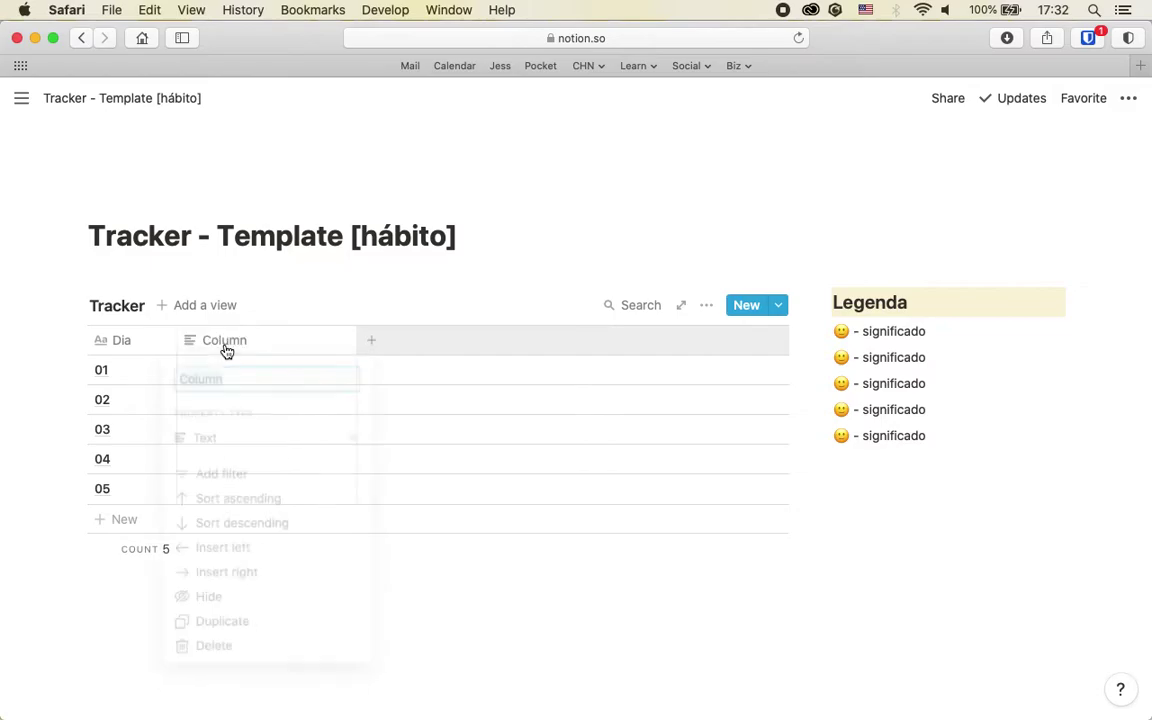
type("jan")
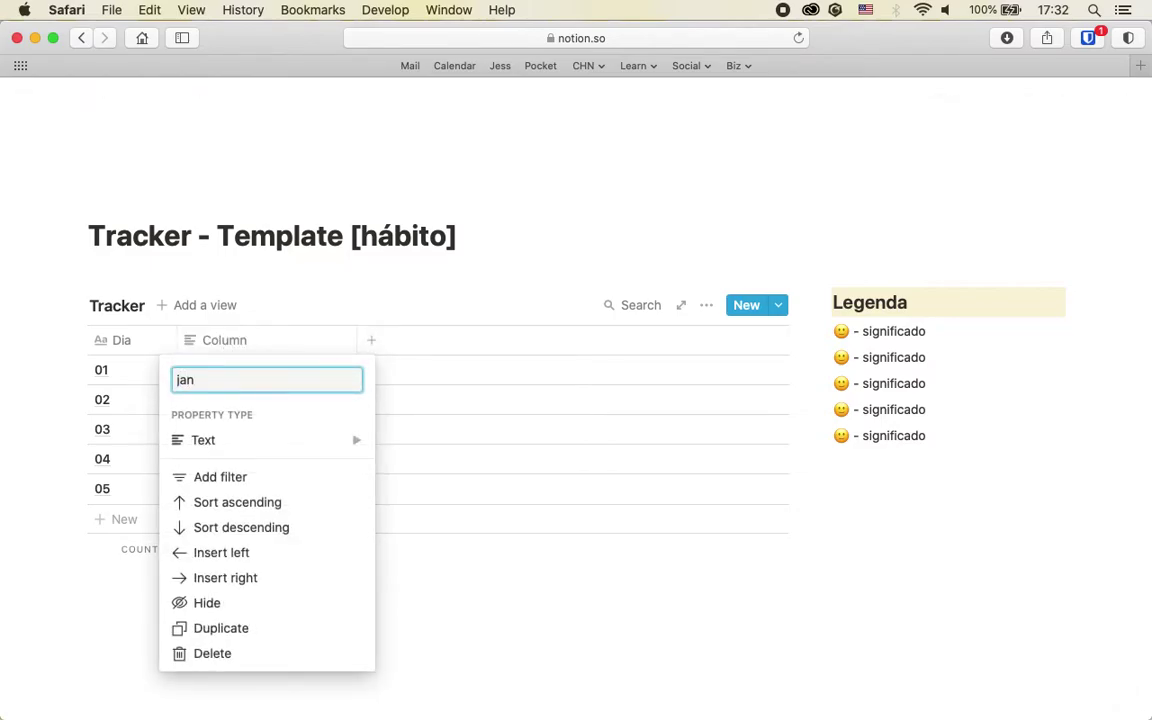
key("BackSpace")
key("BackSpace")
key("BackSpace")
type("Jan")
key("Return")
left_click(373, 342)
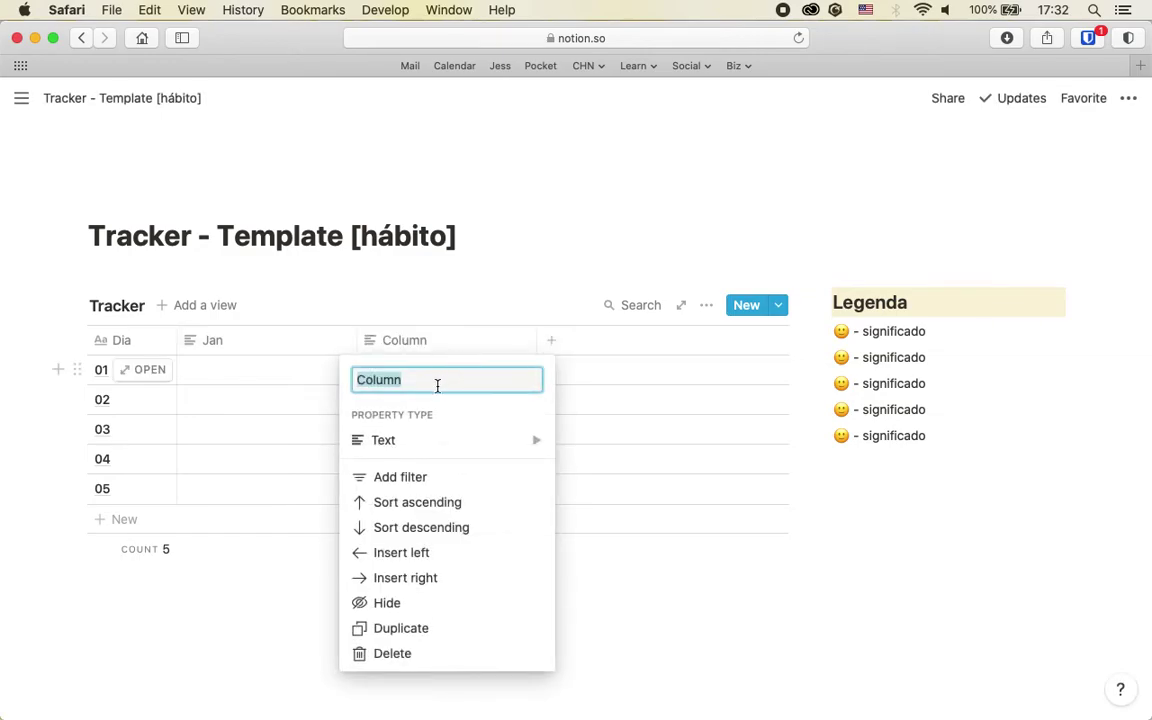
left_click(463, 348)
left_click(455, 342)
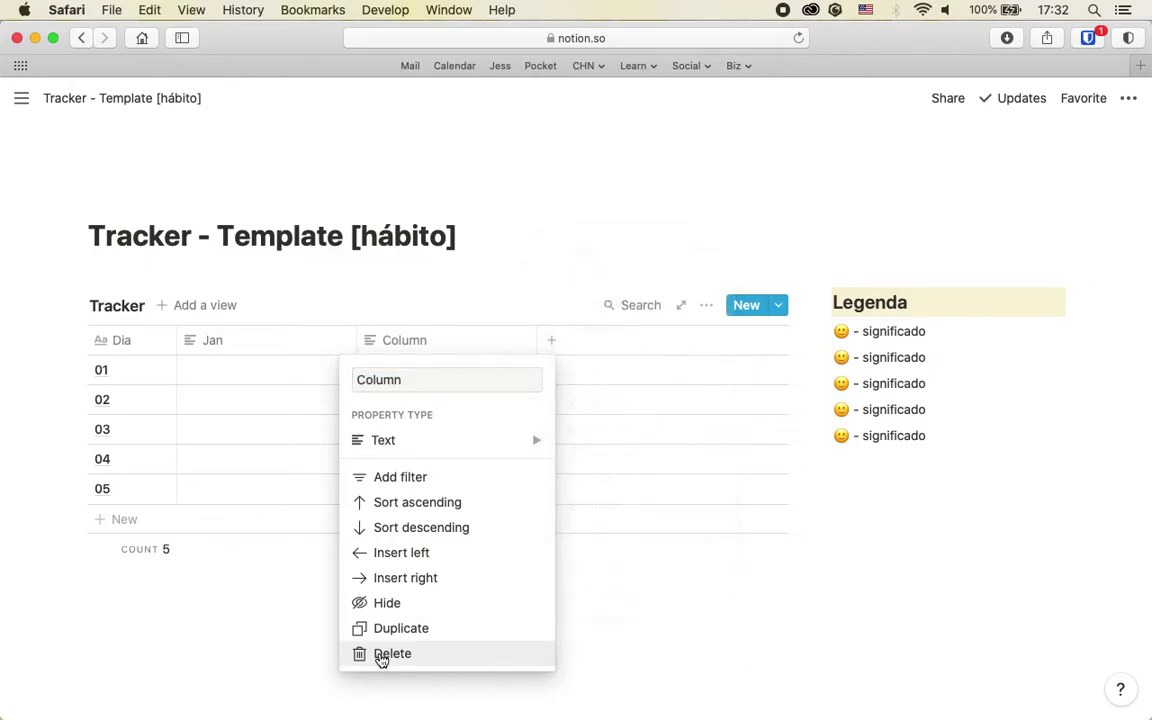
left_click(382, 653)
left_click(571, 421)
Narrow the Jan column to about the same width as the Dia column
left_click_drag(357, 340, 232, 364)
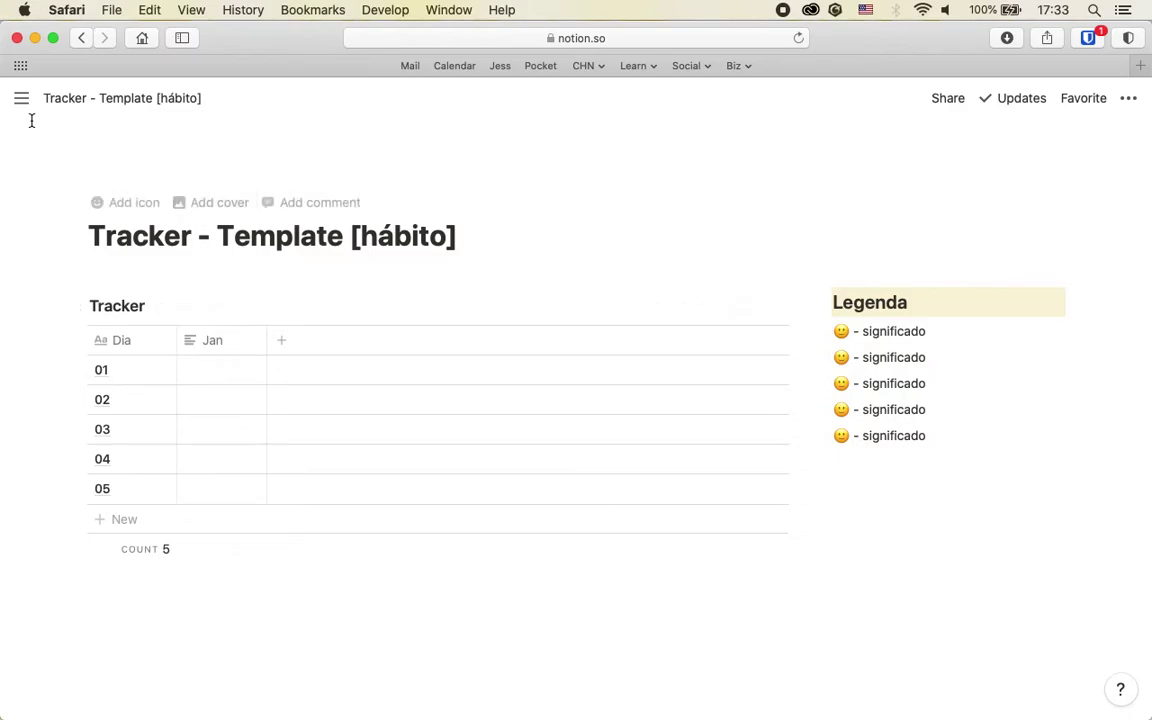
Open LifeDash in a new browser tab and go to its Templates page
mouse_move(21, 98)
left_click(80, 323, "super")
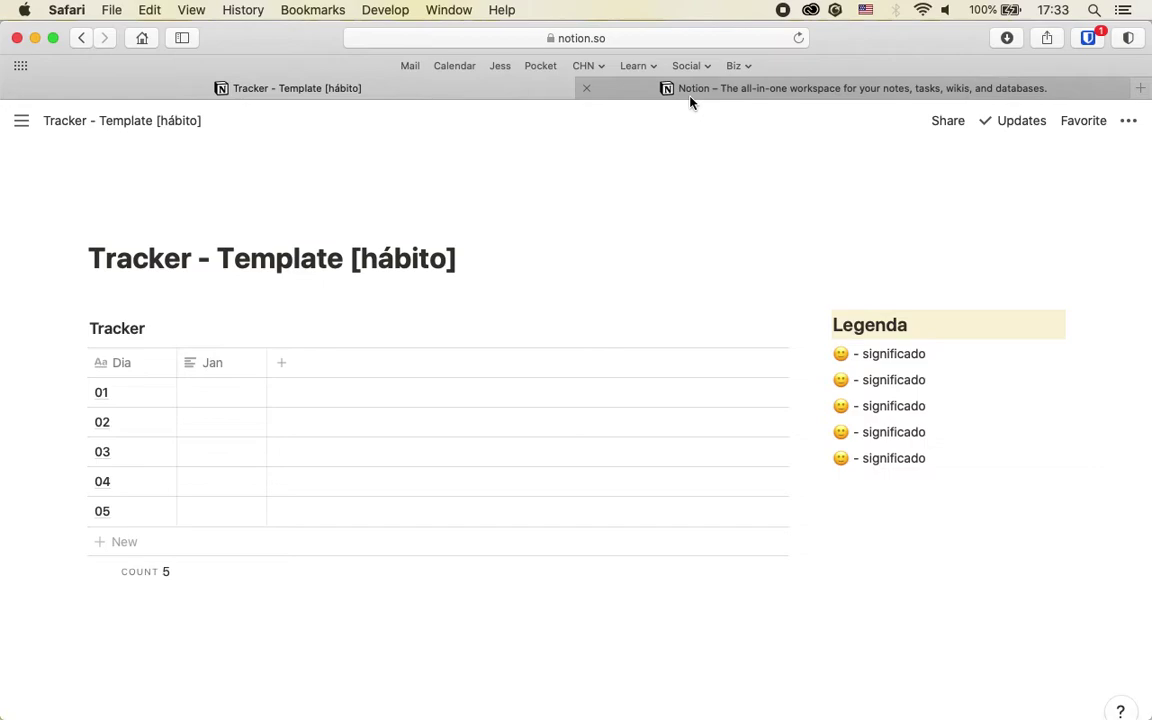
left_click(687, 99)
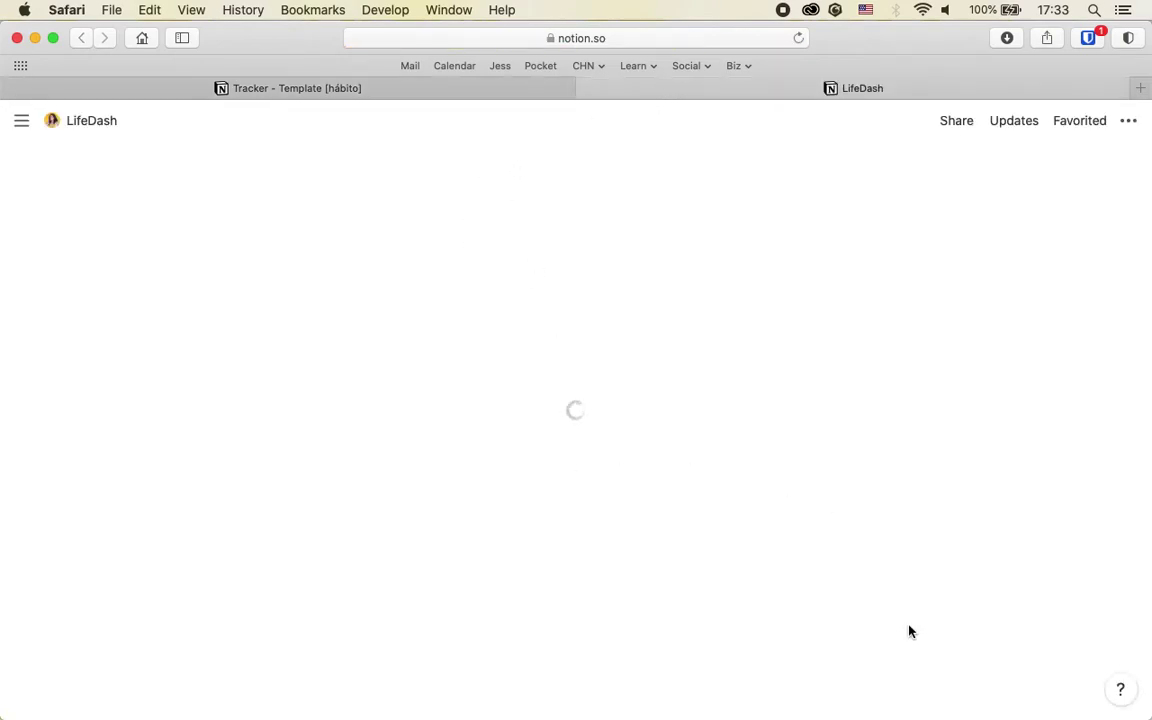
scroll(908, 620, "down", 5)
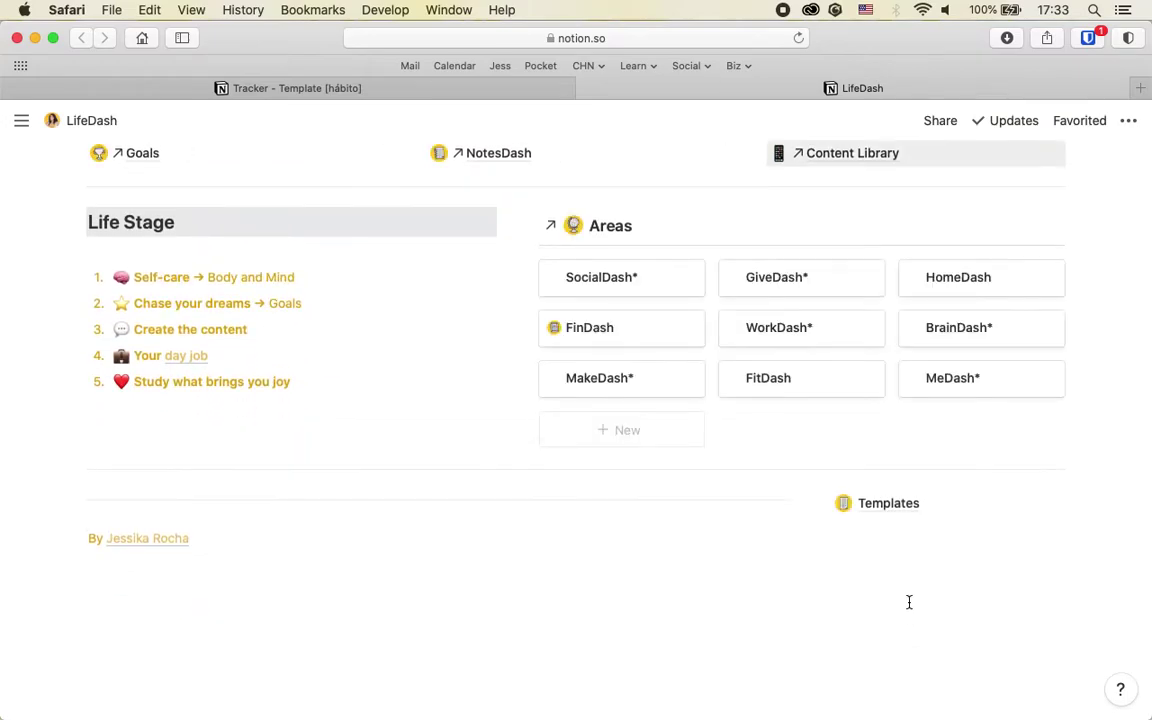
left_click(885, 509)
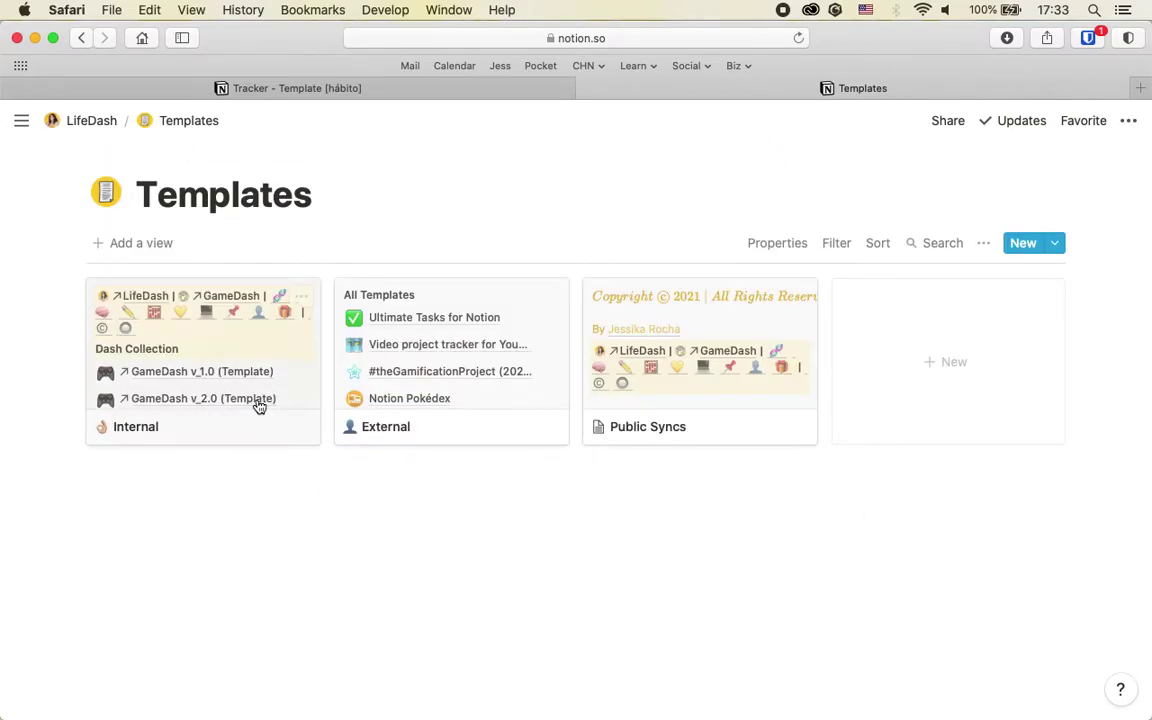
Open the YearDash [CheckBoxes] page from the Internal templates and test the January checkbox of day 01 on and off
left_click(240, 388)
scroll(300, 560, "down", 5)
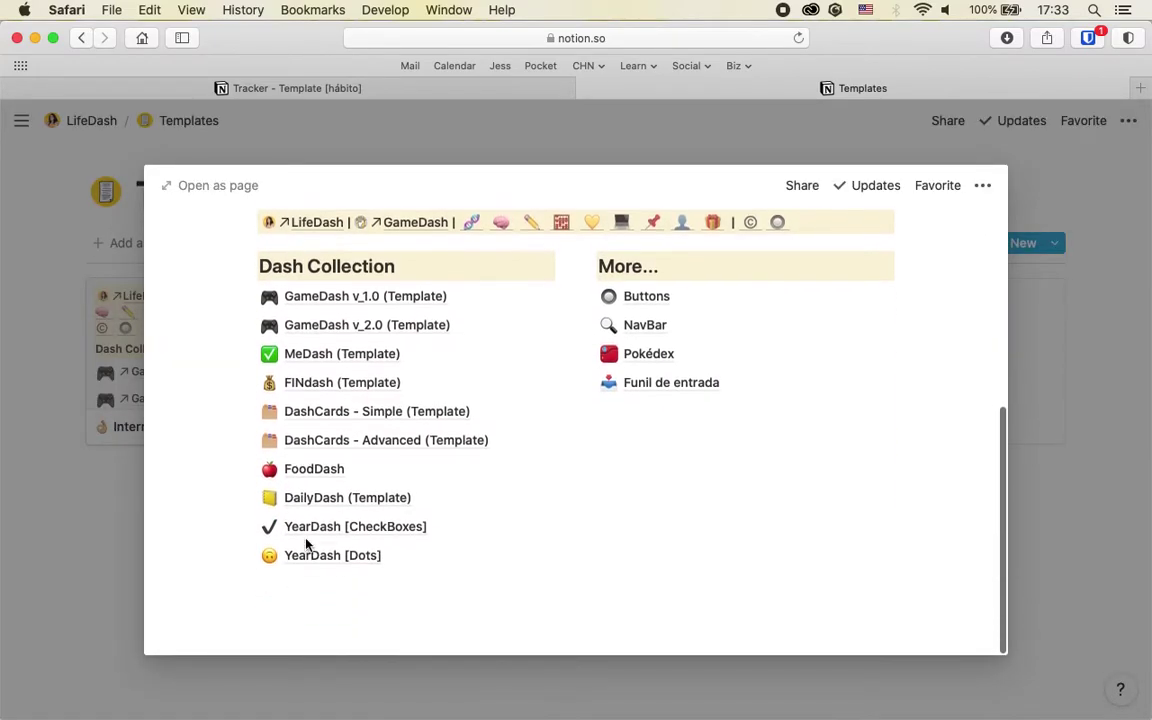
left_click(350, 543)
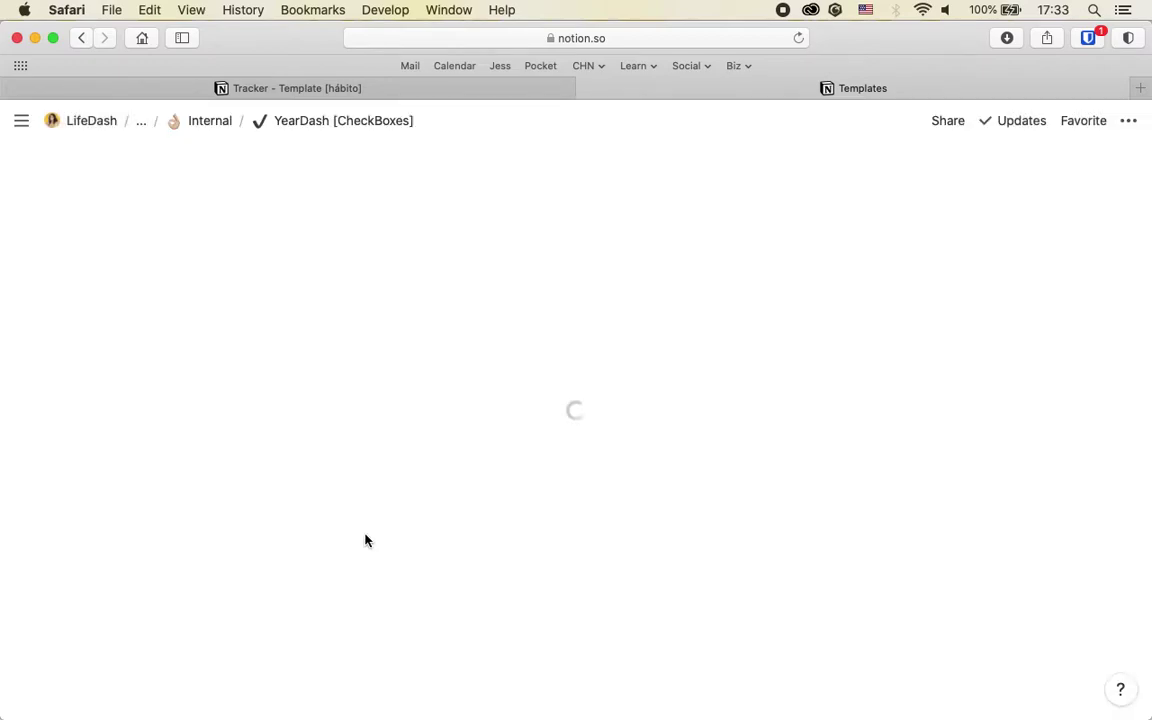
scroll(198, 496, "down", 5)
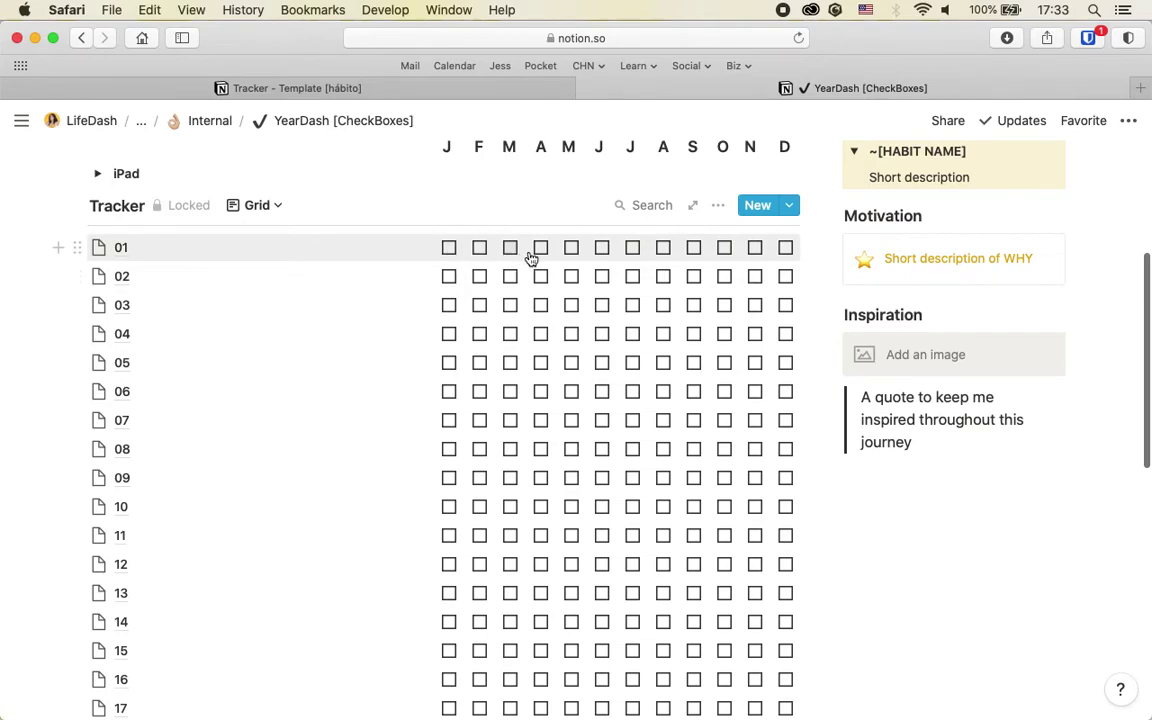
left_click(450, 249)
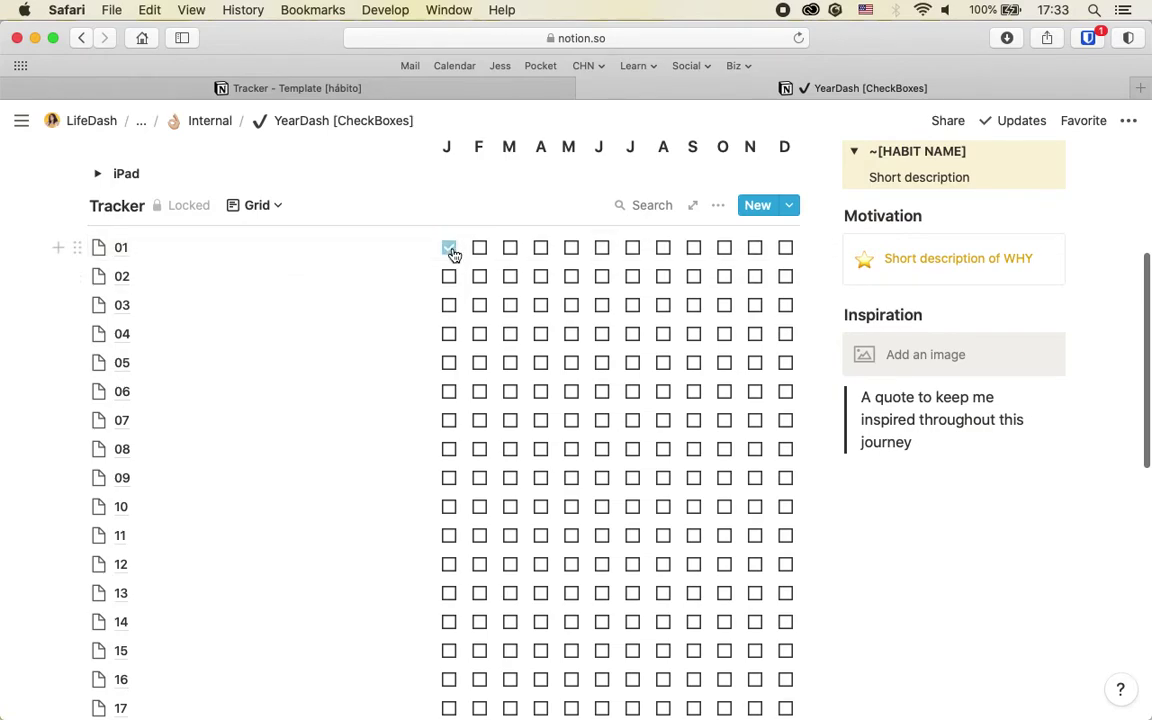
left_click(450, 249)
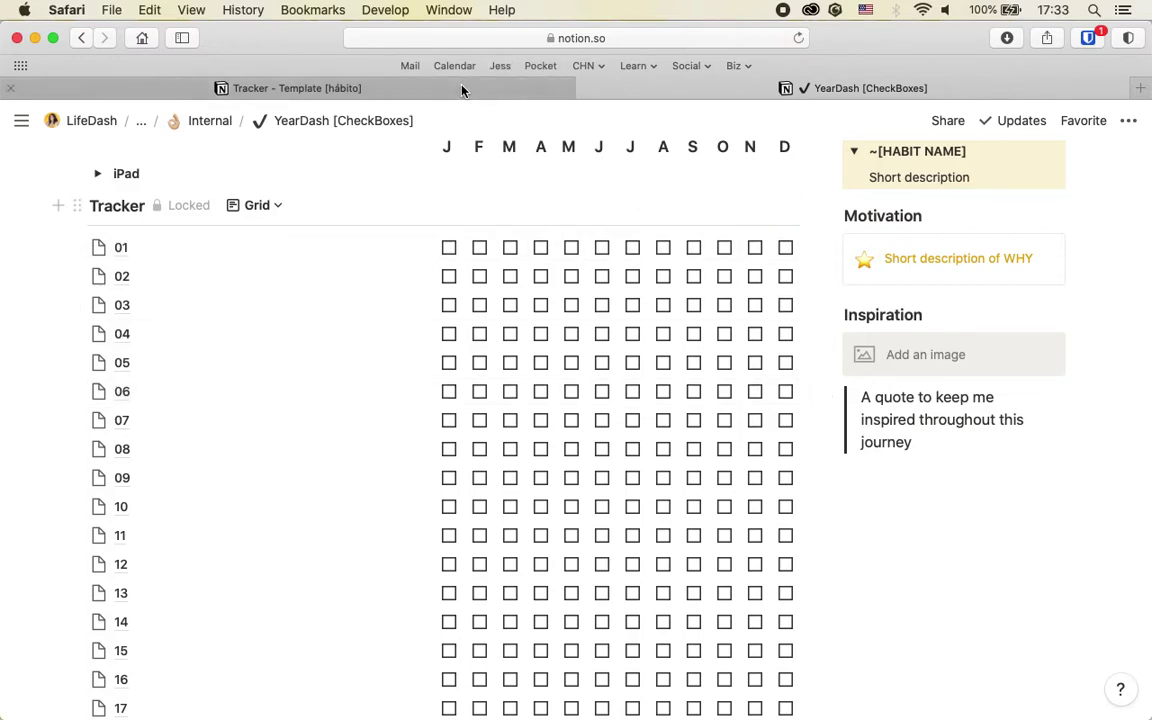
Return to the Tracker - Template [hábito] page and change the Jan column's property type to Checkbox
left_click(326, 97)
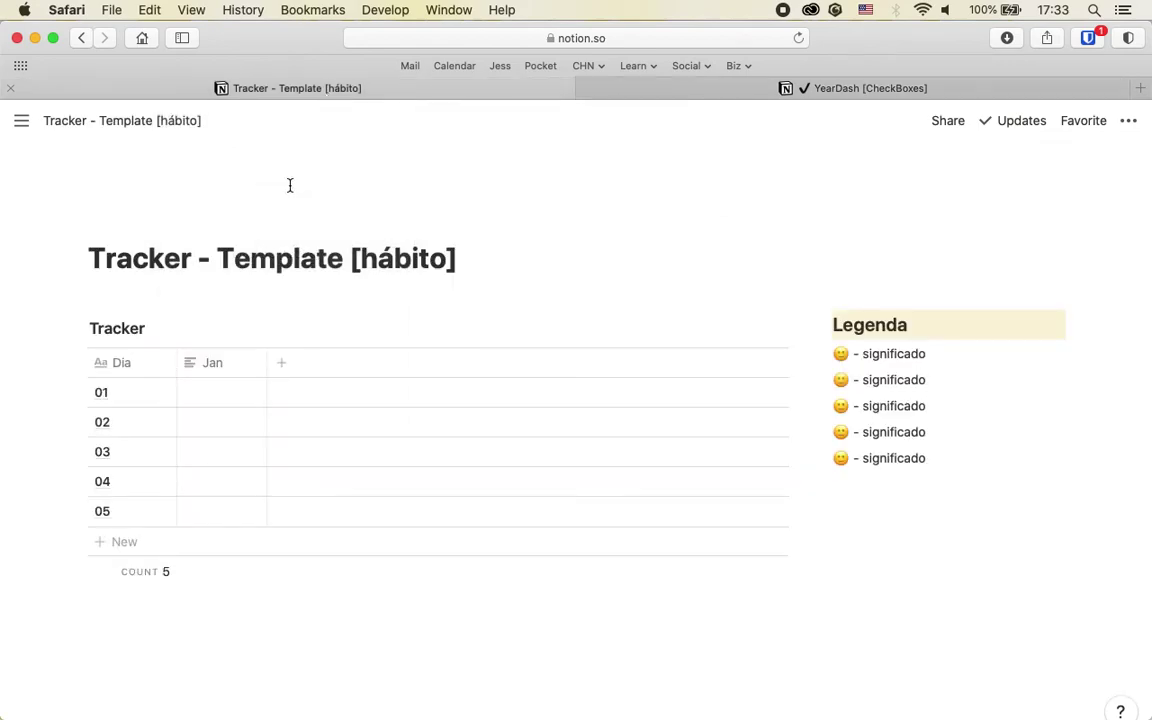
left_click(222, 366)
mouse_move(268, 471)
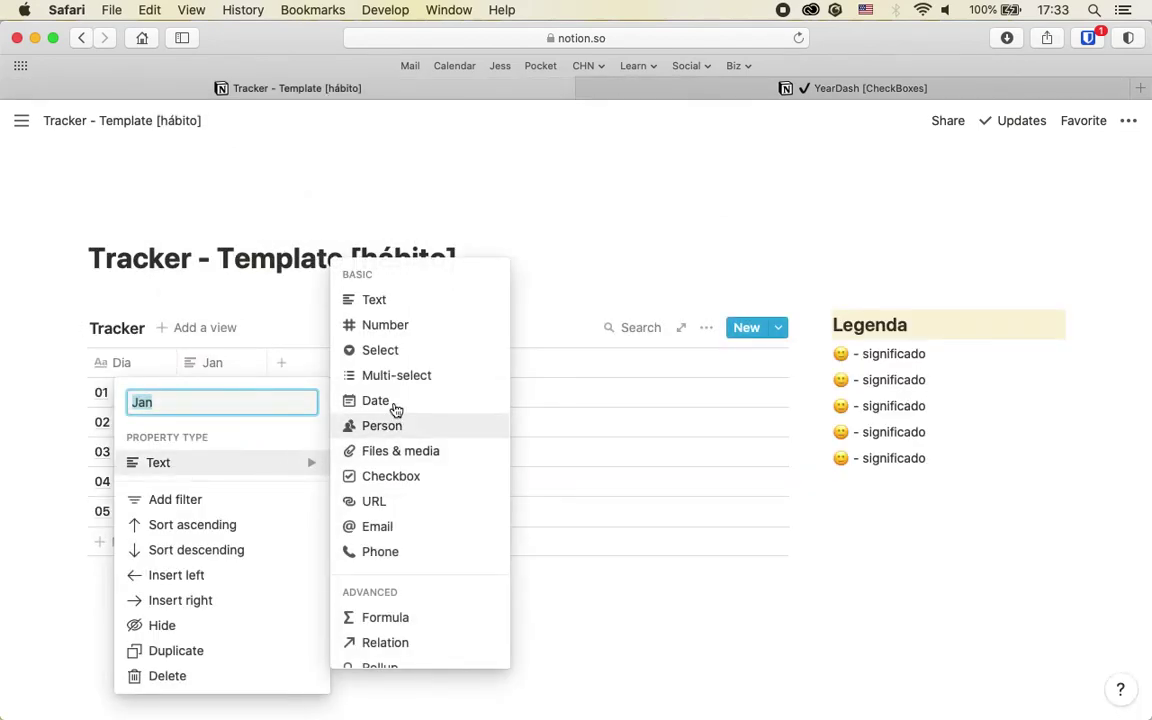
left_click(396, 479)
Add two rows to the Tracker table with the day numbers 06 and 07
left_click(113, 542)
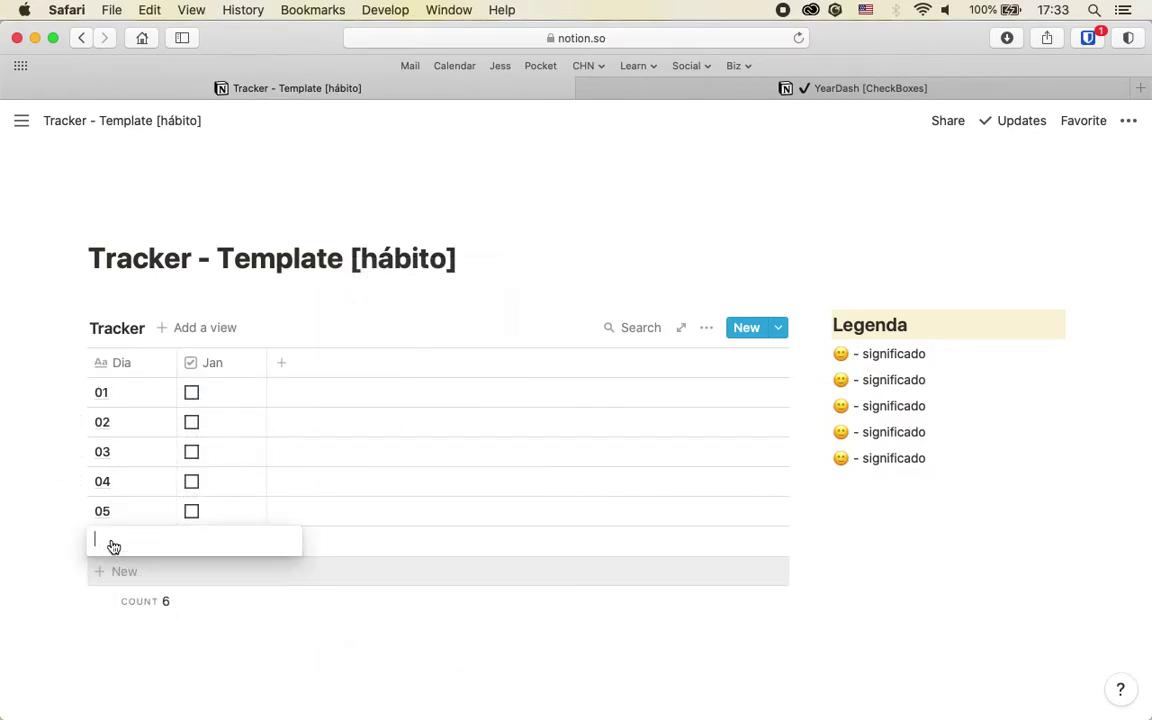
type("06")
key("Return")
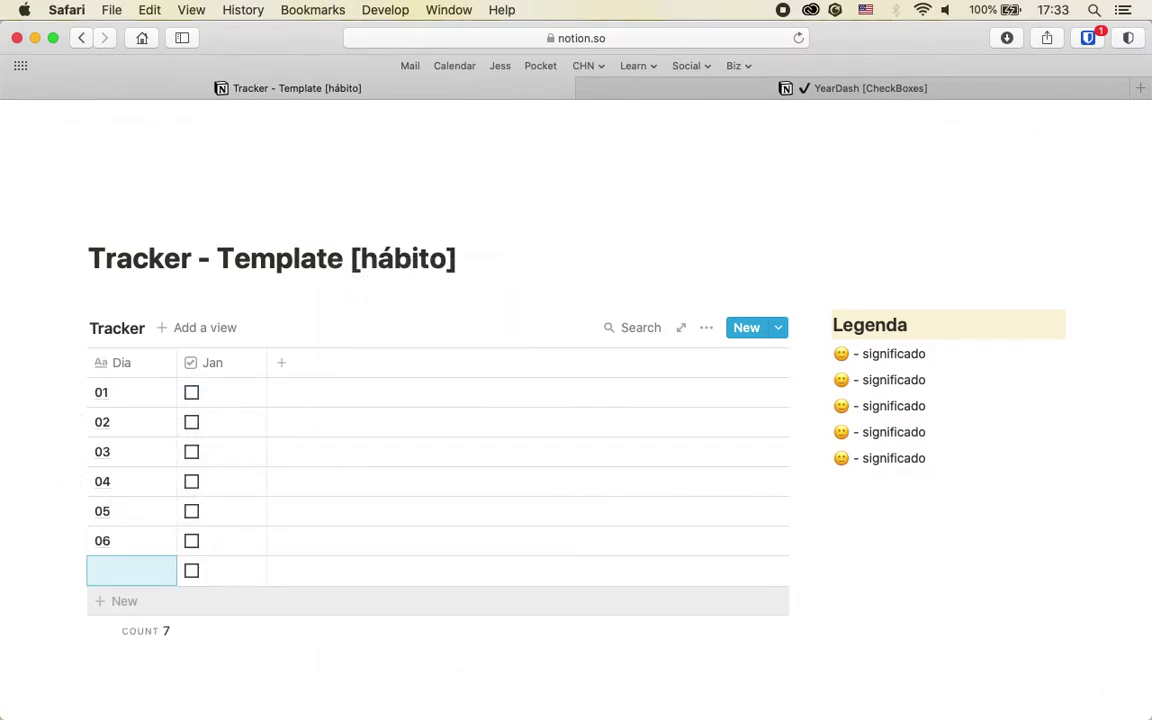
type("07")
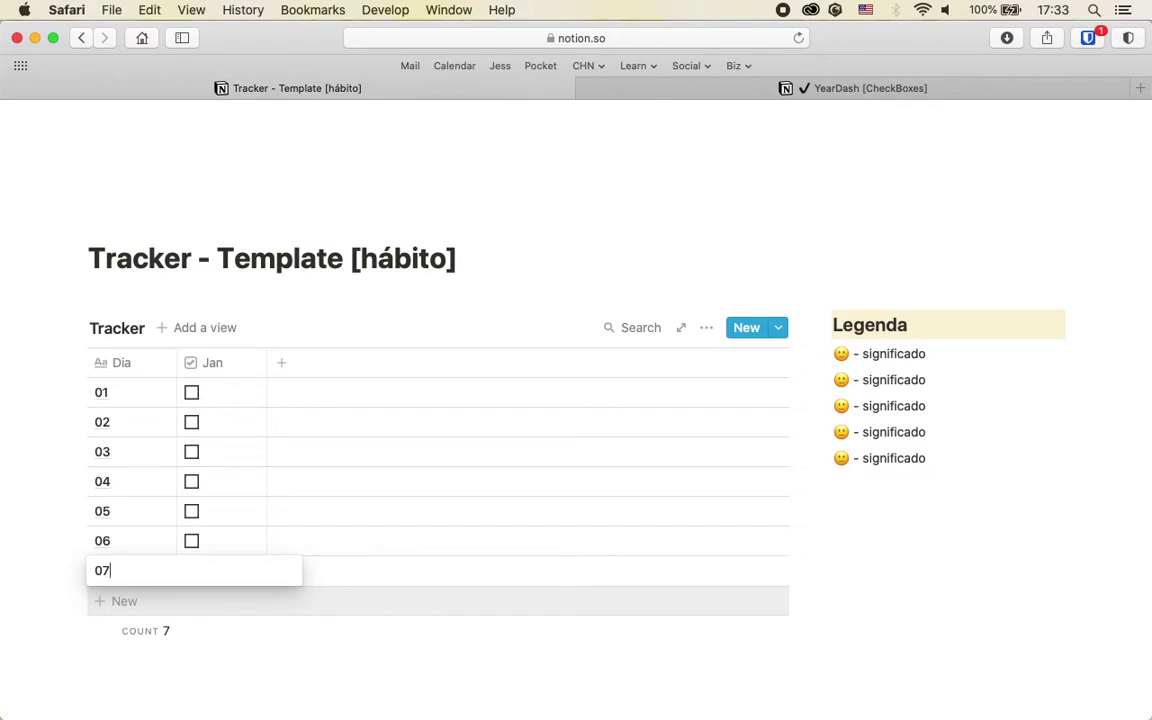
key("Tab")
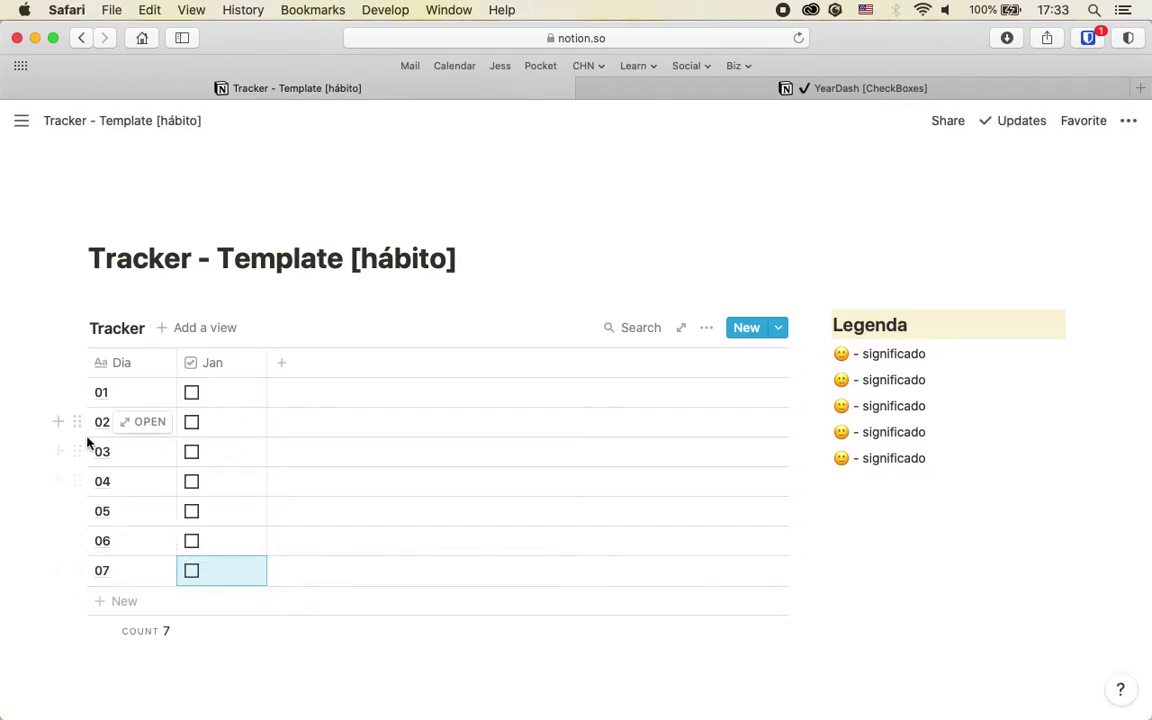
left_click(103, 392)
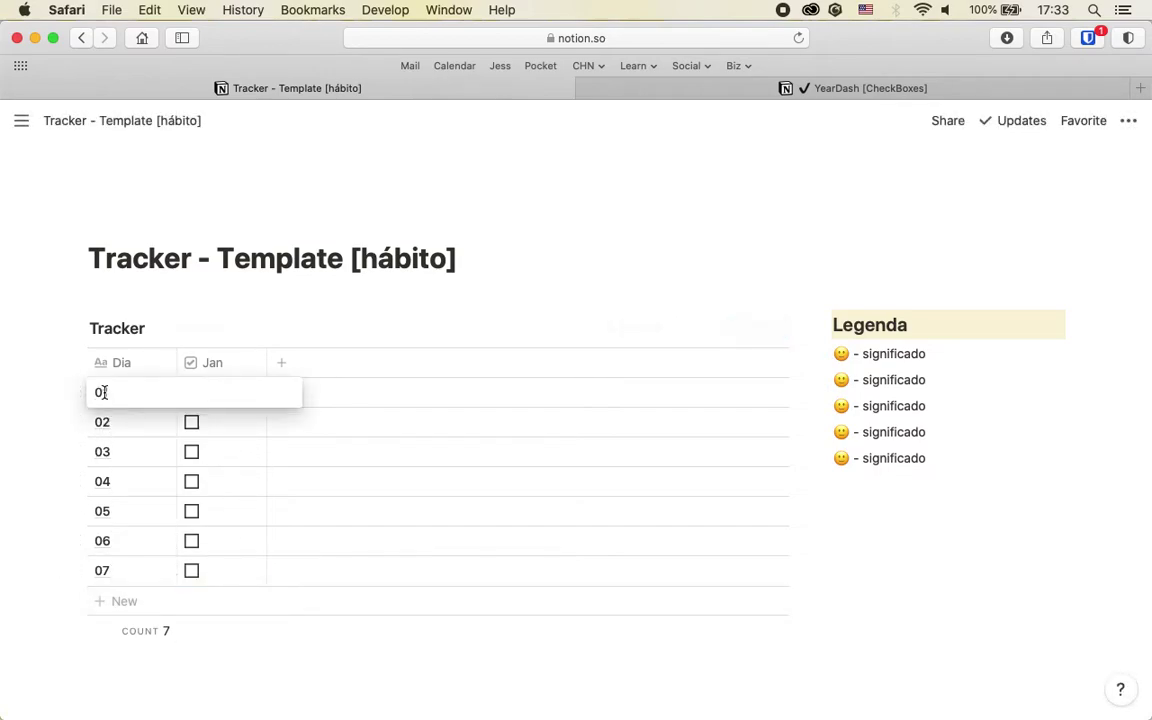
key("Escape")
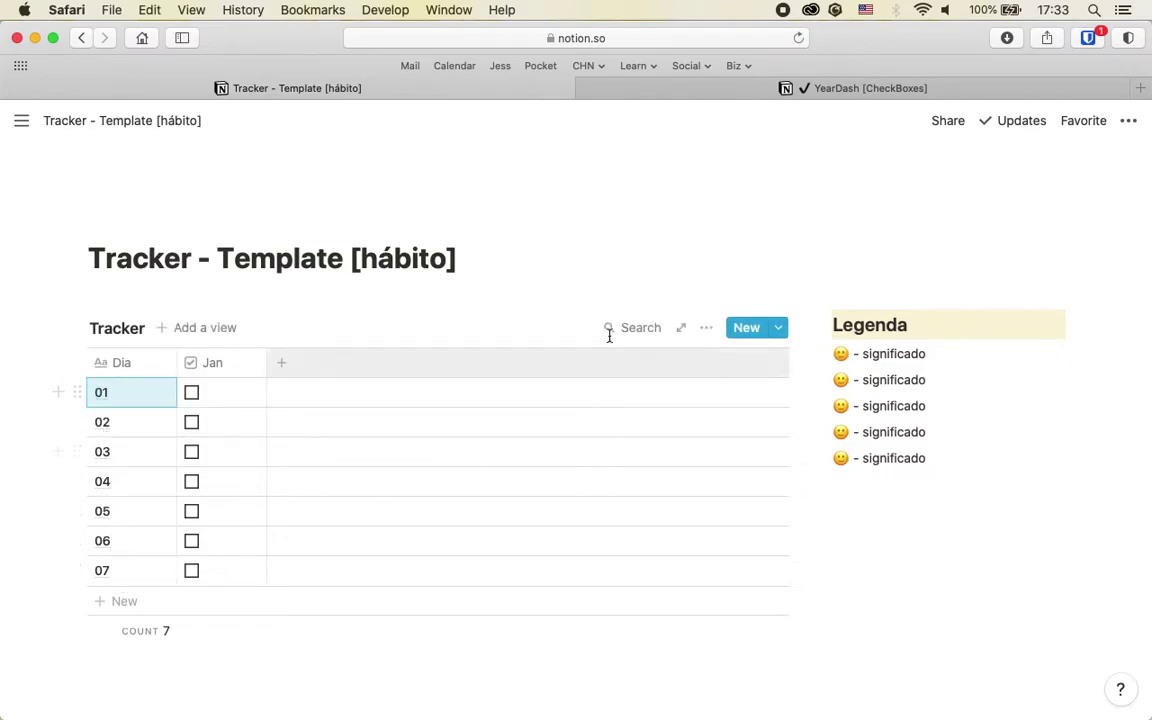
left_click(525, 290)
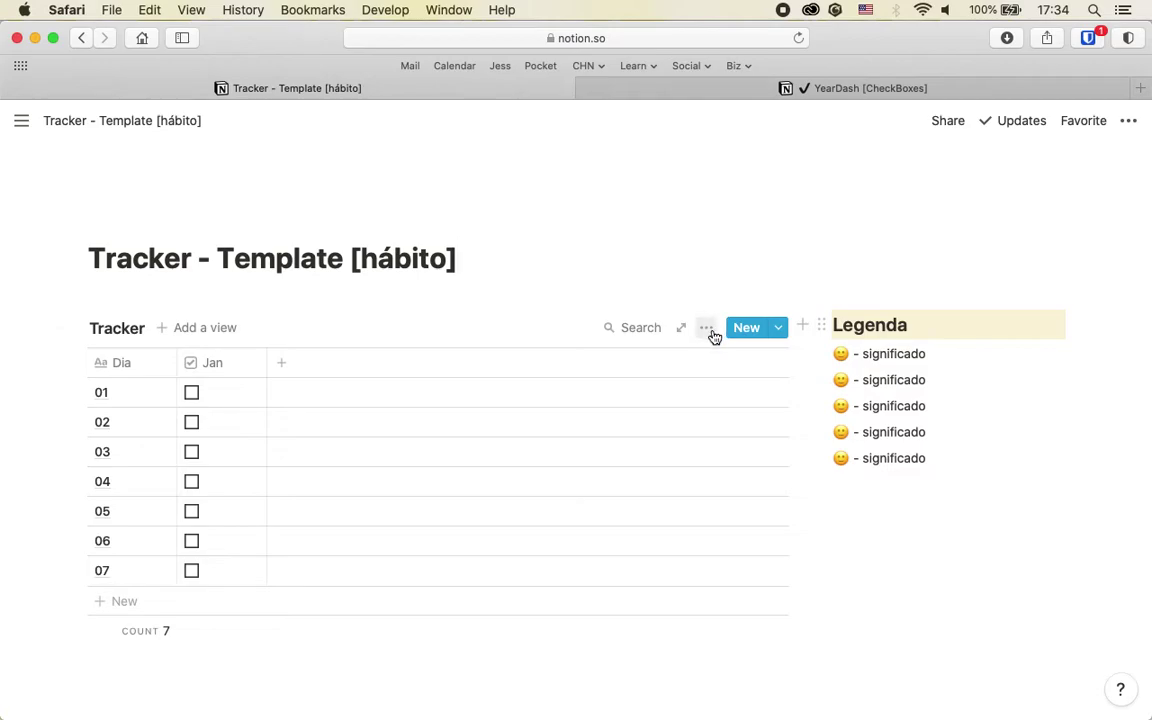
Sort the Tracker table by Dia in ascending order
left_click(712, 333)
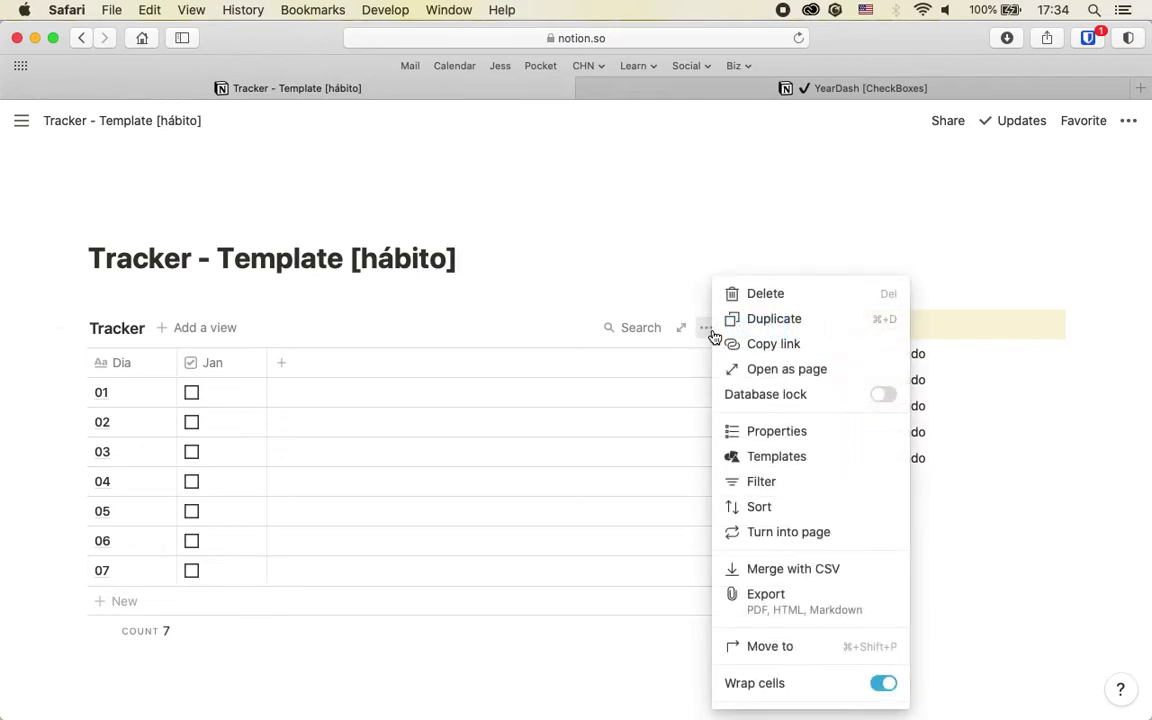
left_click(762, 508)
left_click(461, 496)
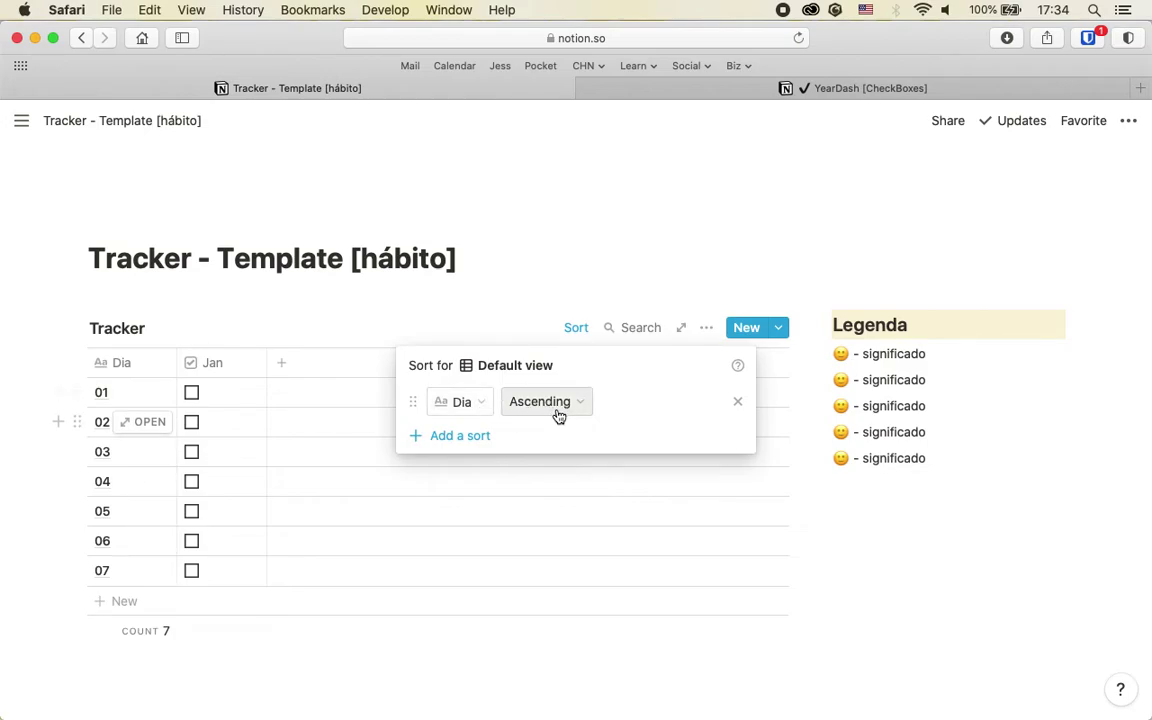
left_click(234, 356)
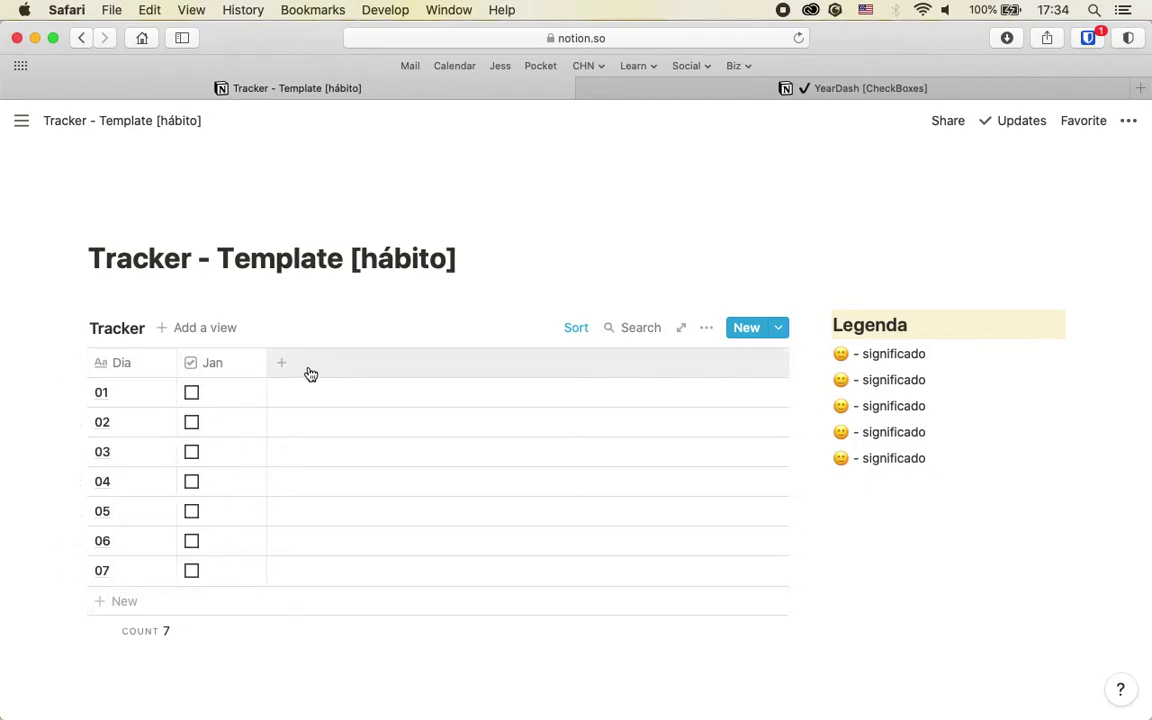
Duplicate the Jan checkbox column and rename the copy "Fev"
left_click(224, 370)
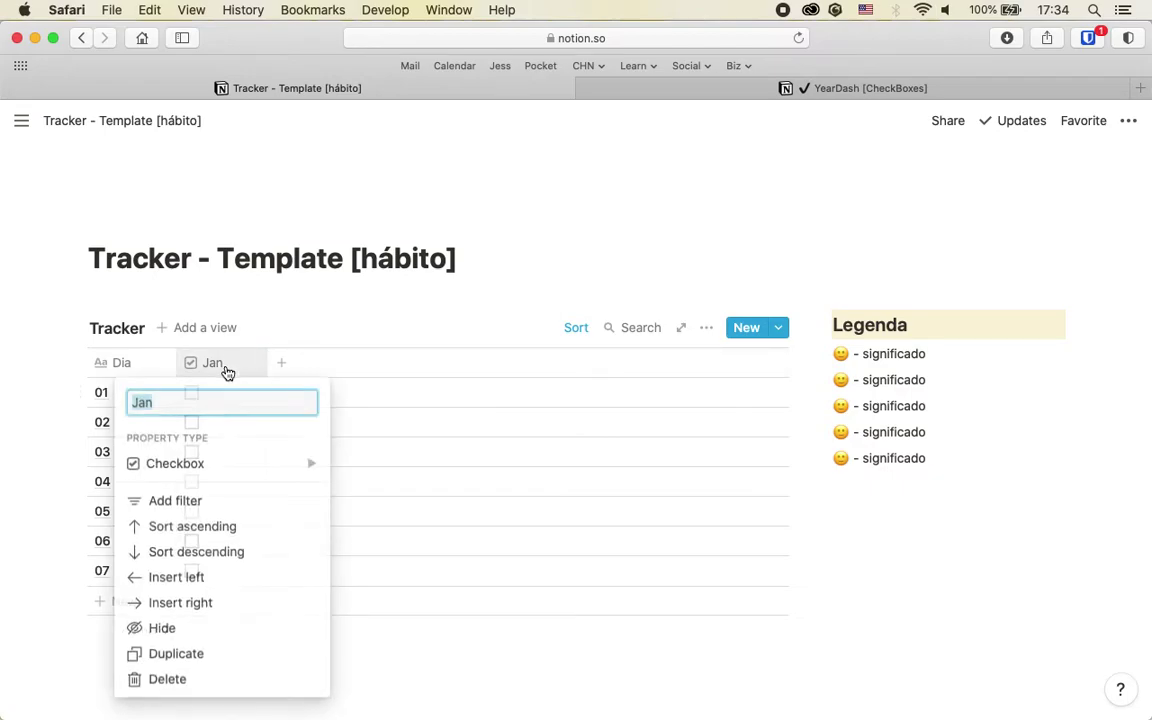
left_click(216, 650)
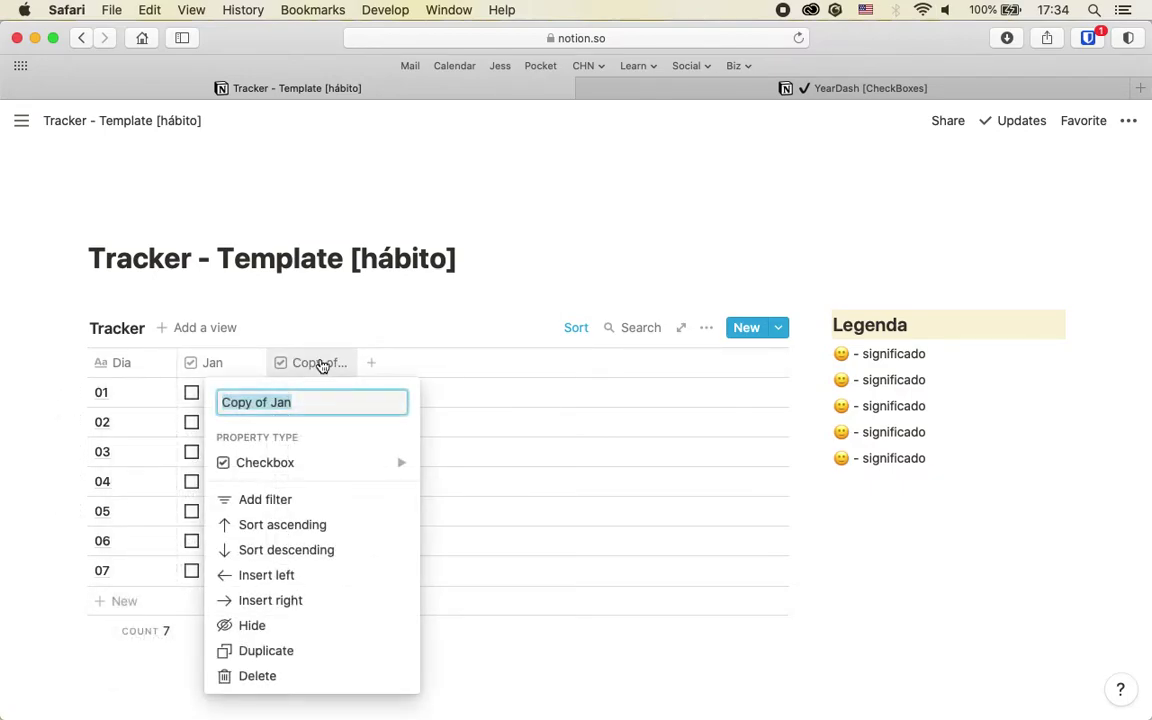
type("Feb")
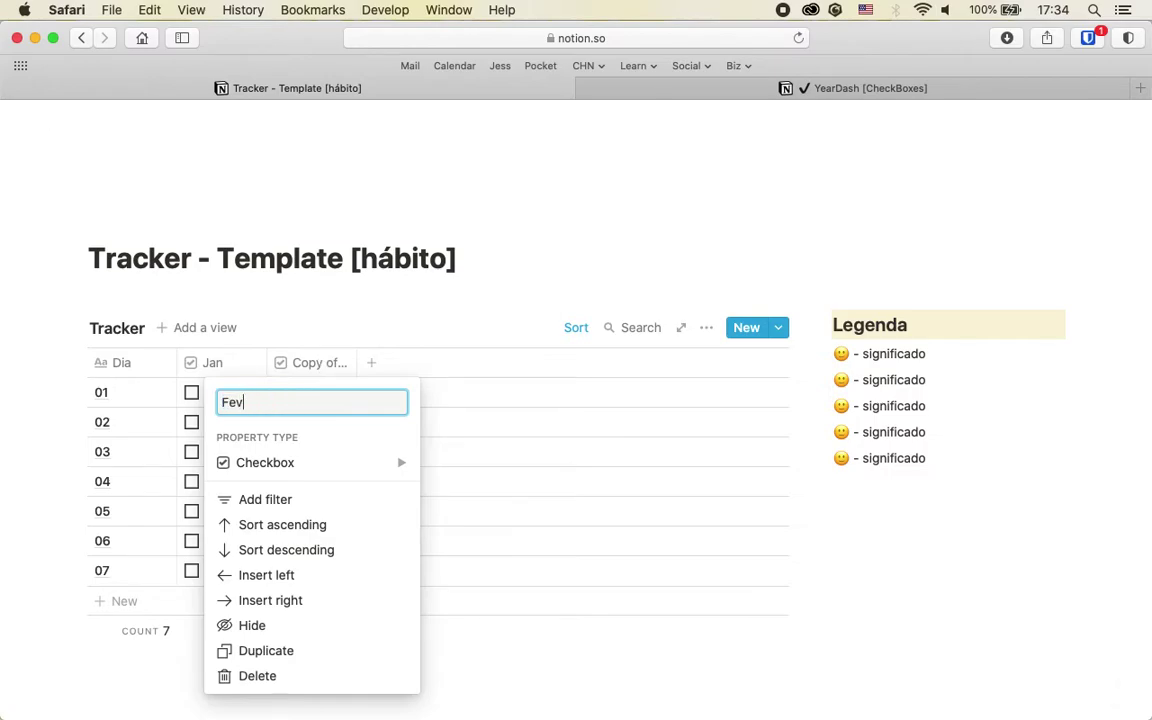
key("Return")
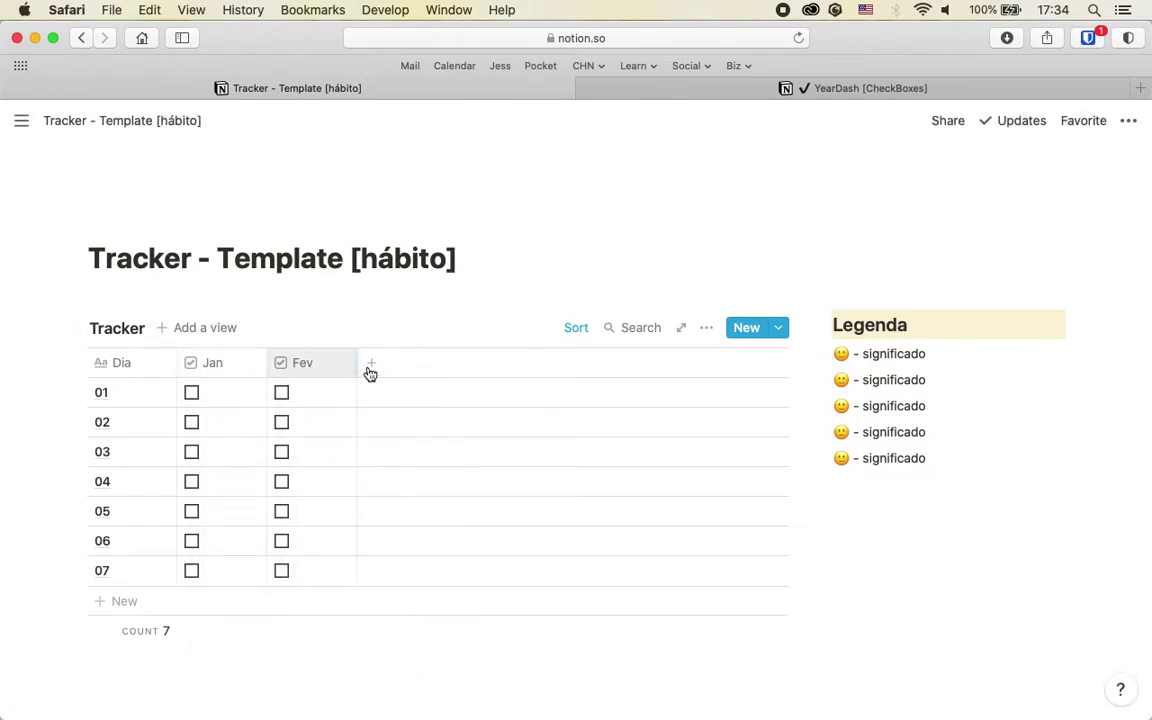
Add a column named "Mar" after Fev and set its property type to Checkbox
left_click(372, 364)
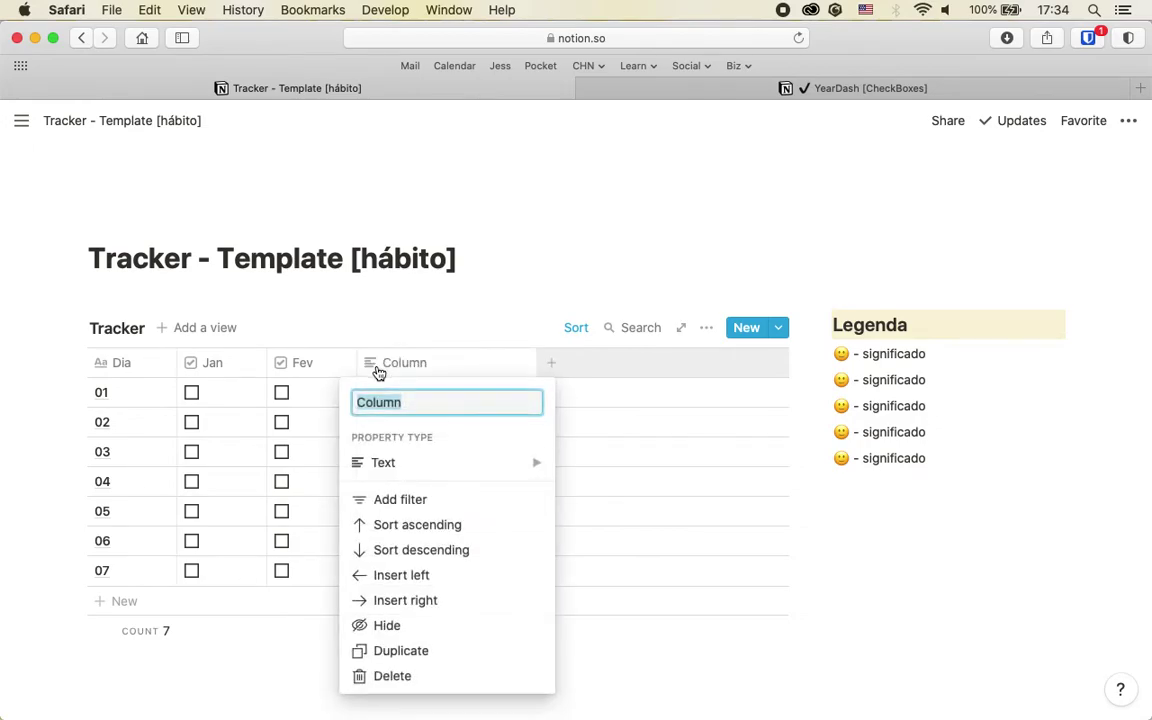
type("Mar")
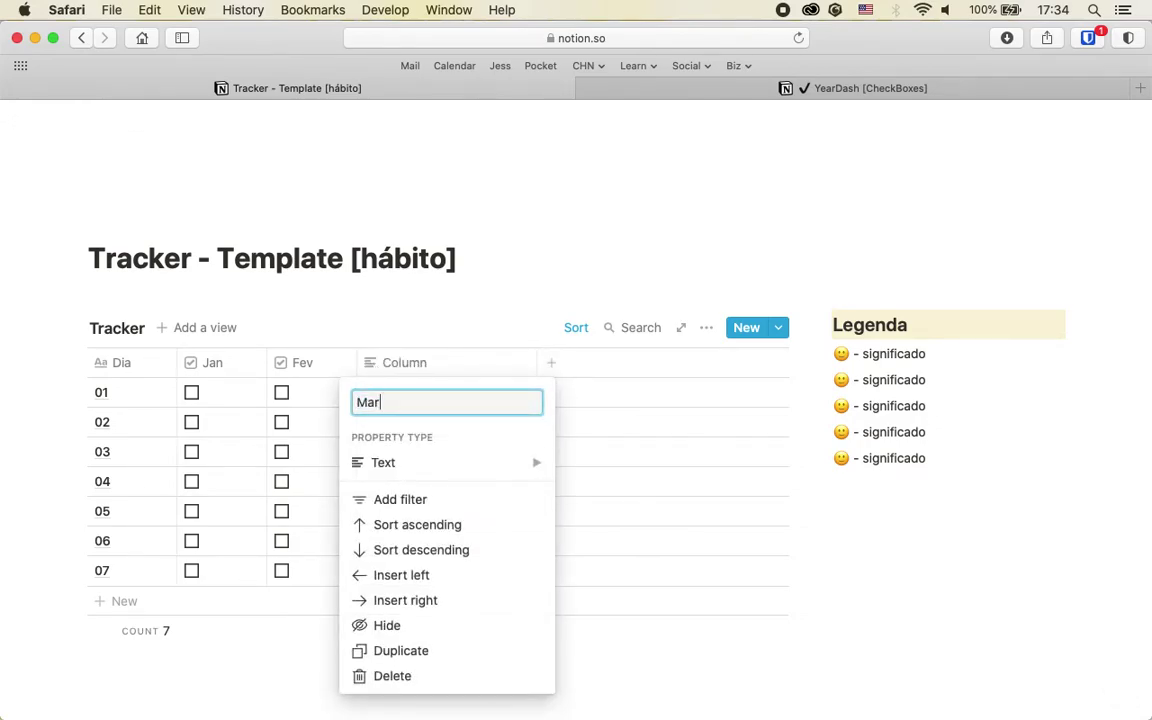
key("Return")
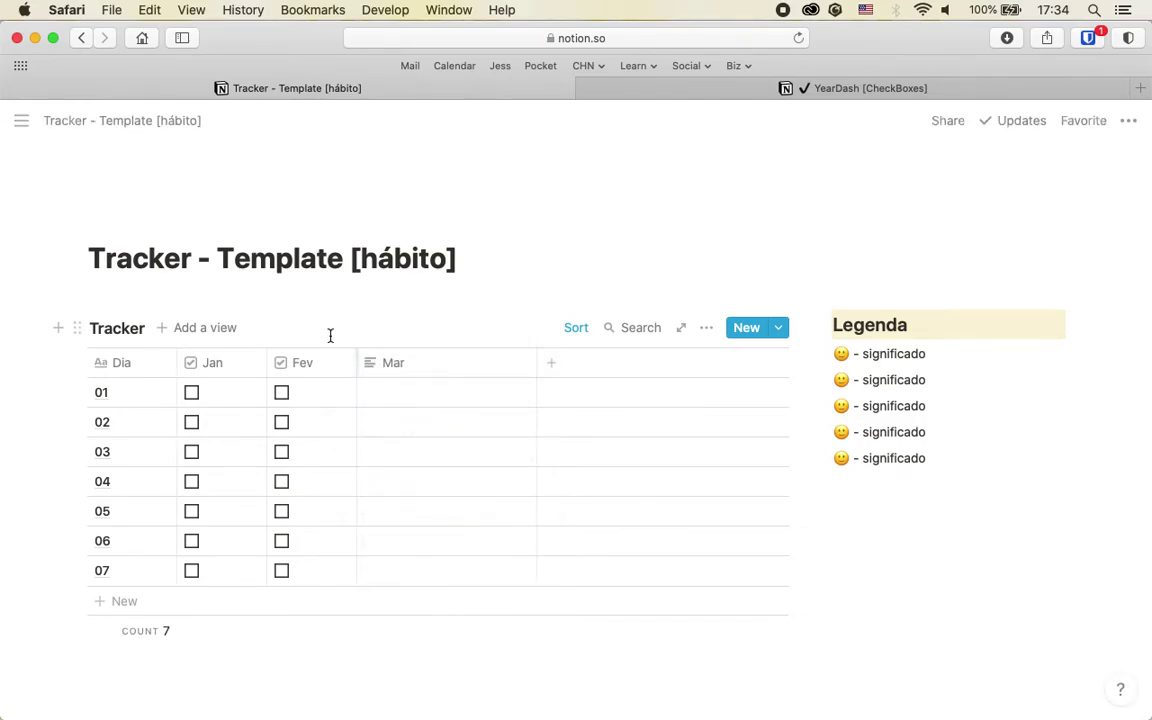
left_click(380, 366)
left_click(476, 465)
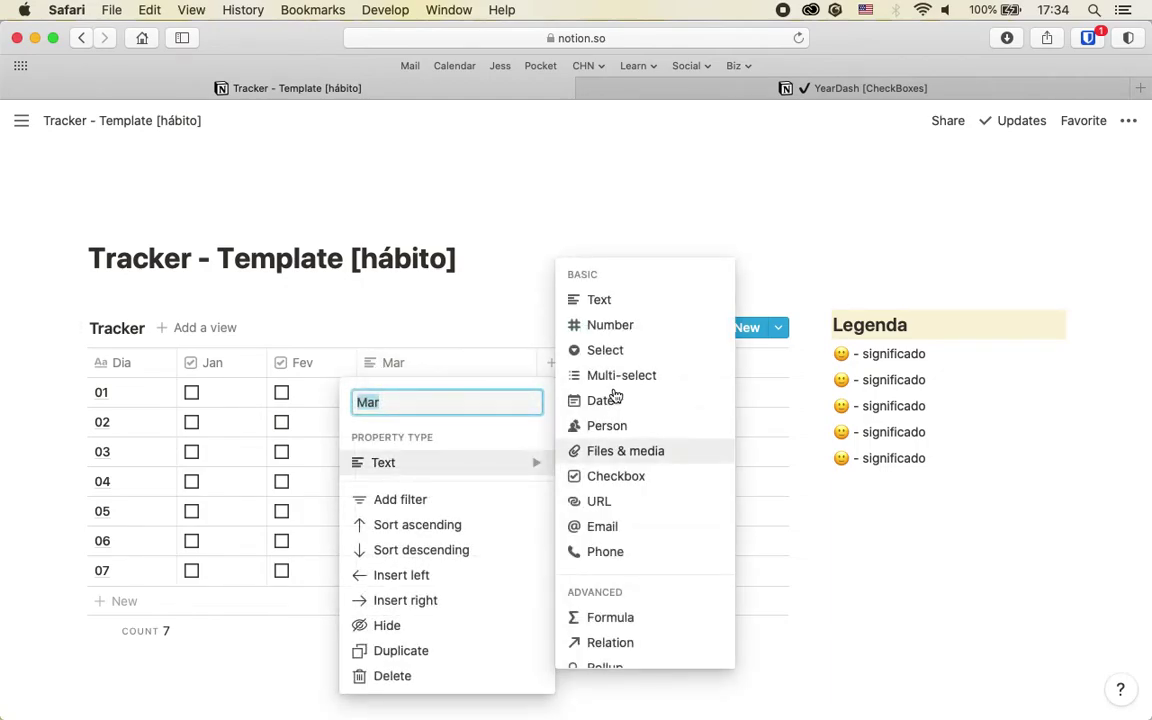
left_click(619, 485)
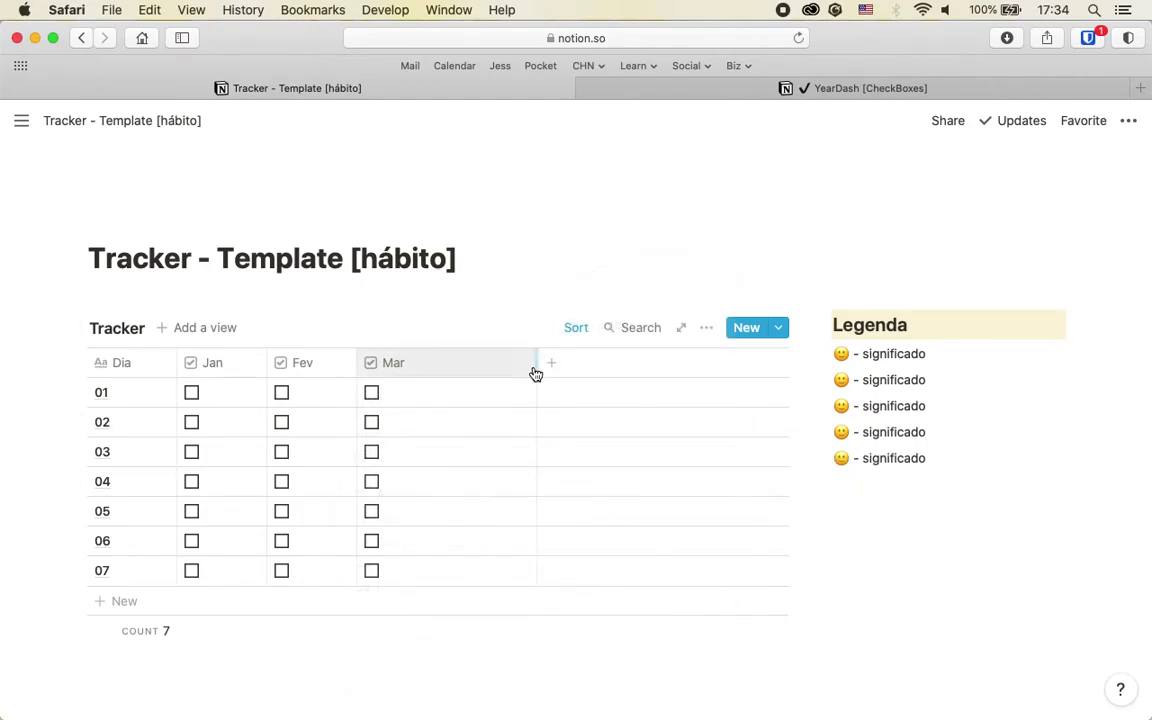
Narrow the Mar column to match the other months, then duplicate it and rename the copy "Abr"
left_click_drag(535, 363, 412, 388)
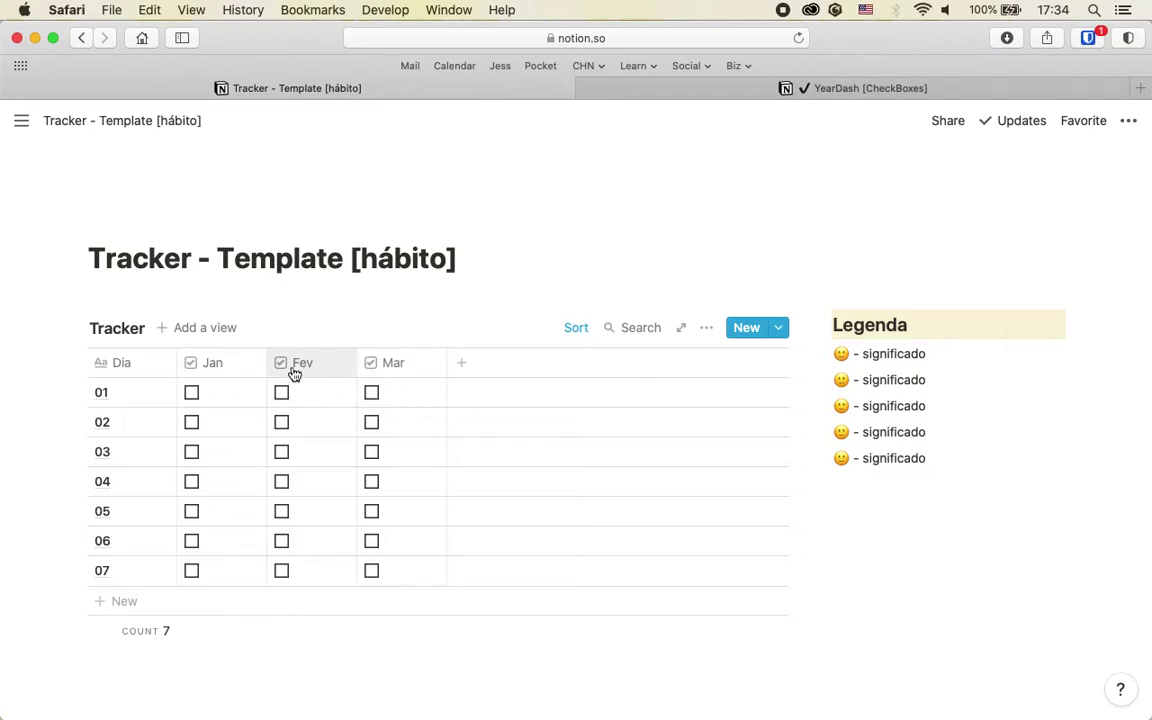
left_click(398, 366)
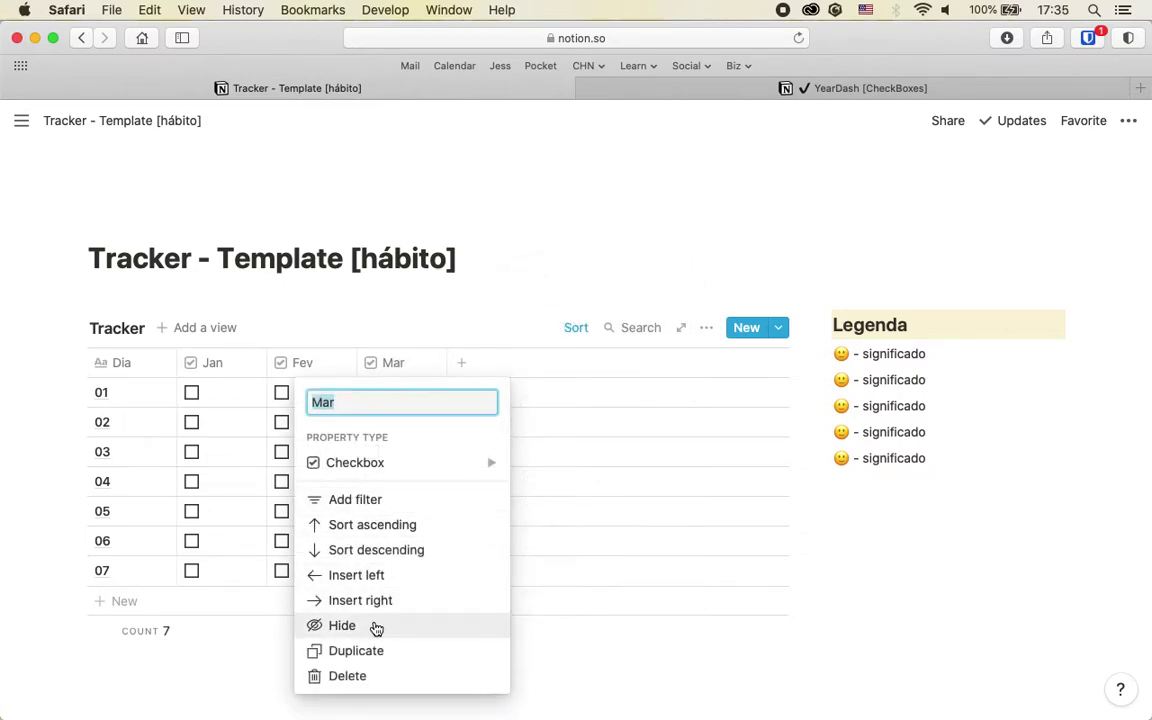
left_click(380, 652)
left_click(487, 362)
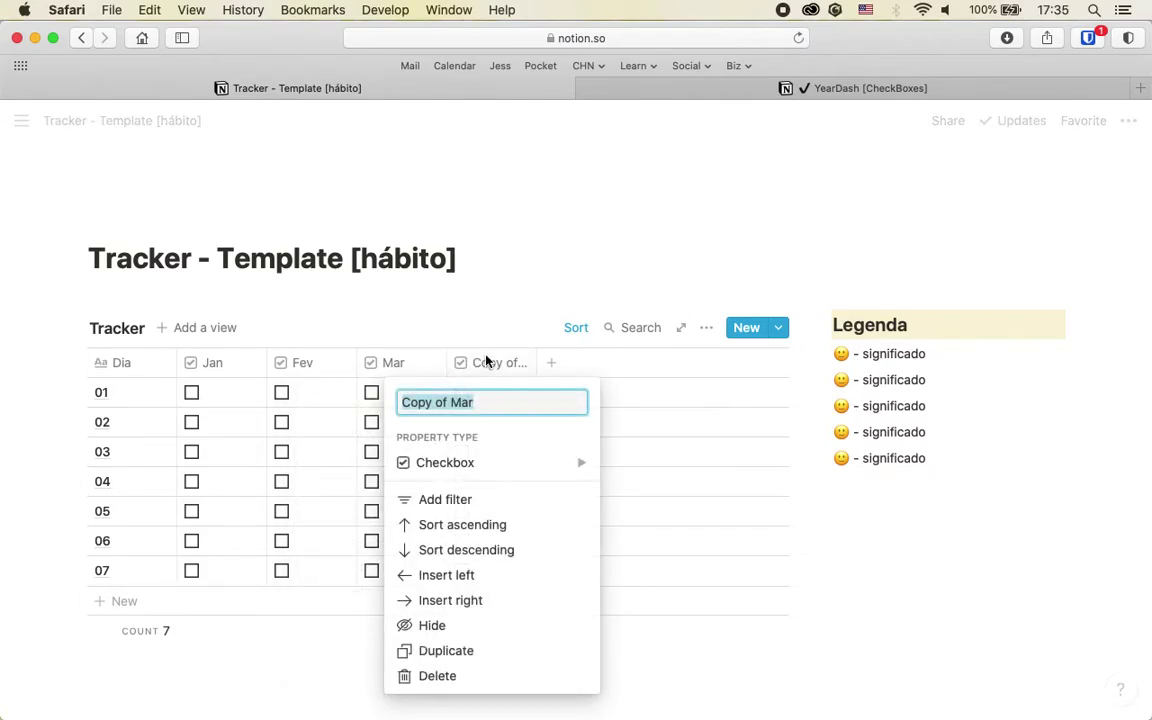
type("Abr")
key("Return")
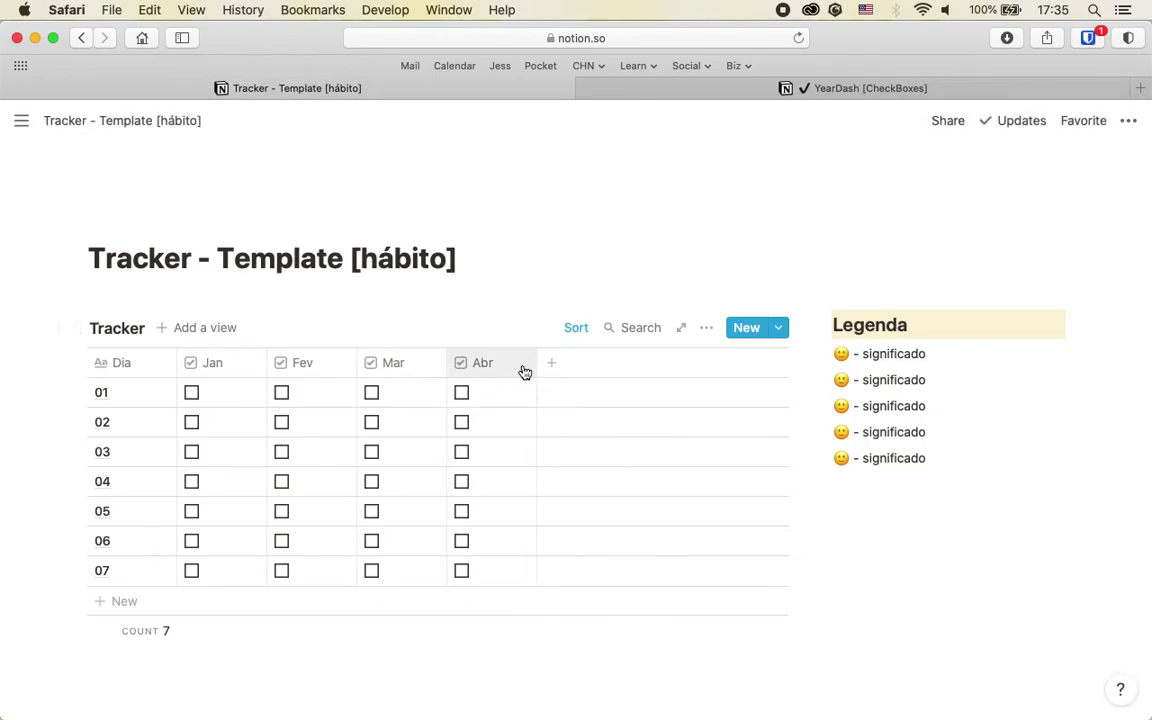
left_click_drag(530, 366, 535, 364)
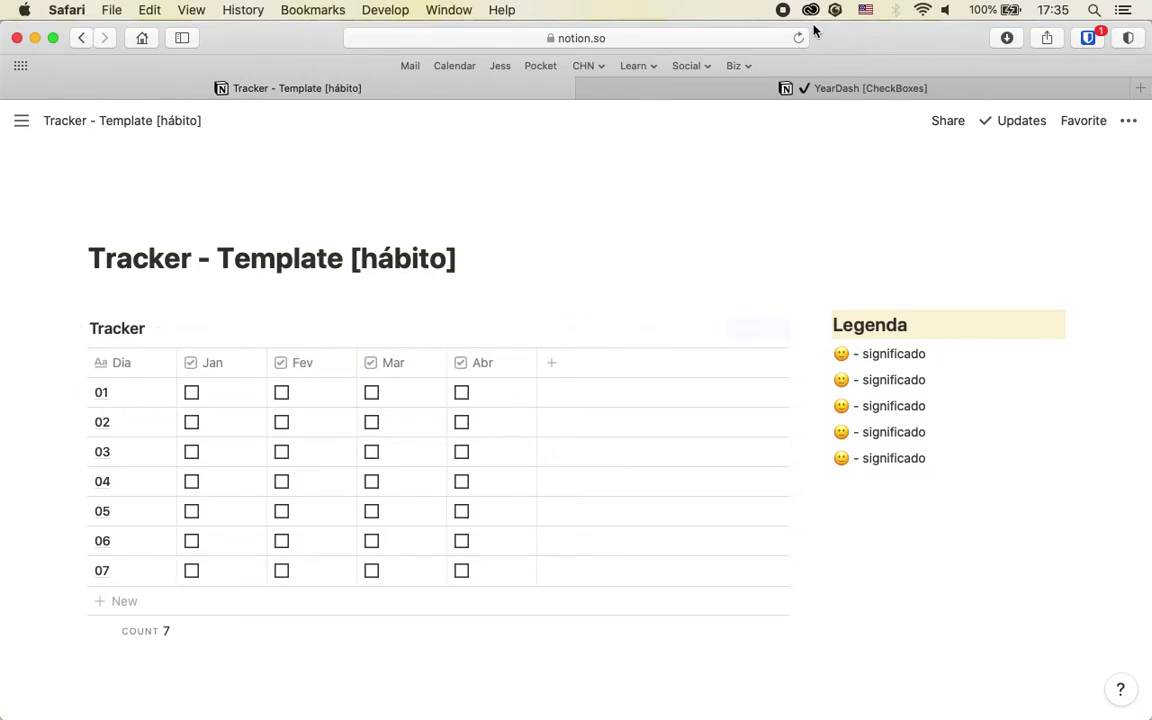
Examine the month columns in the Table view of the Tracker database on the YearDash [CheckBoxes] page
left_click(782, 88)
left_click(262, 207)
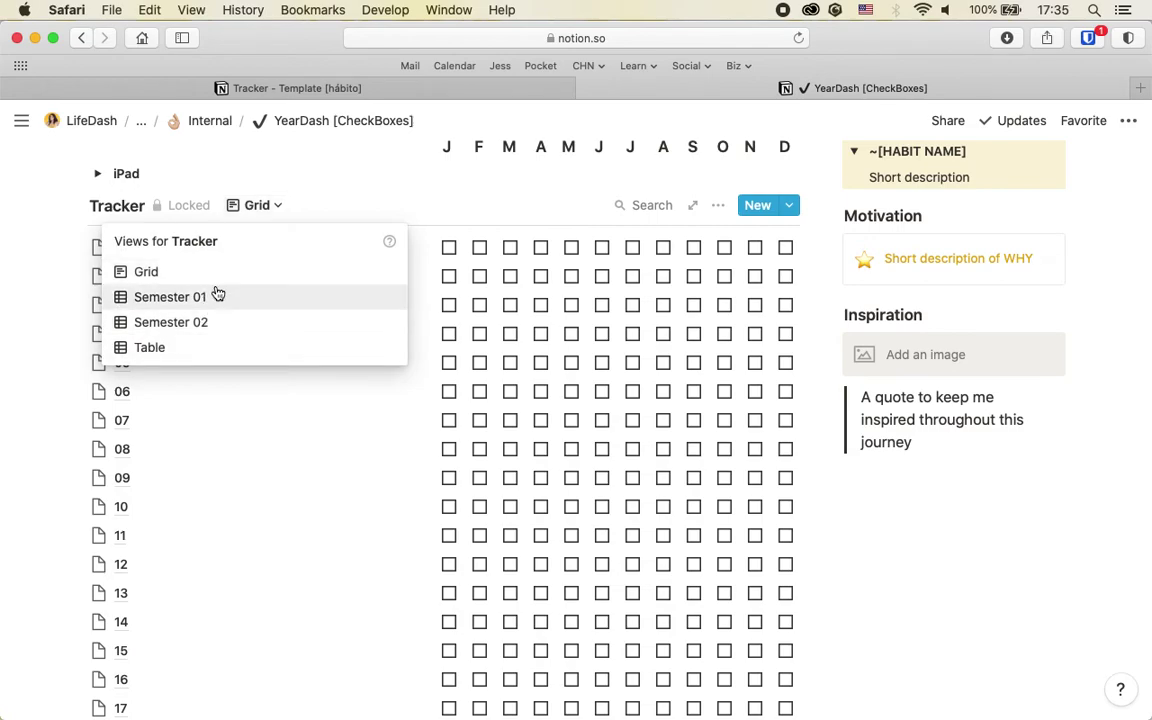
left_click(150, 347)
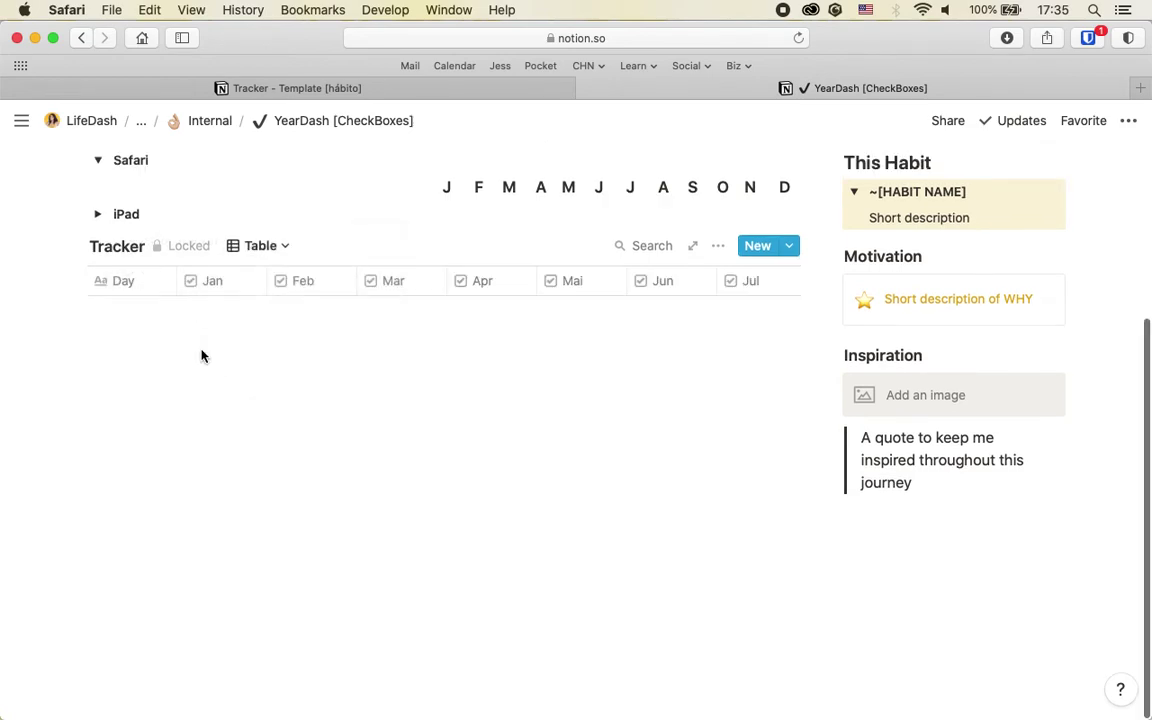
scroll(372, 290, "right", 2)
scroll(372, 290, "right", 5)
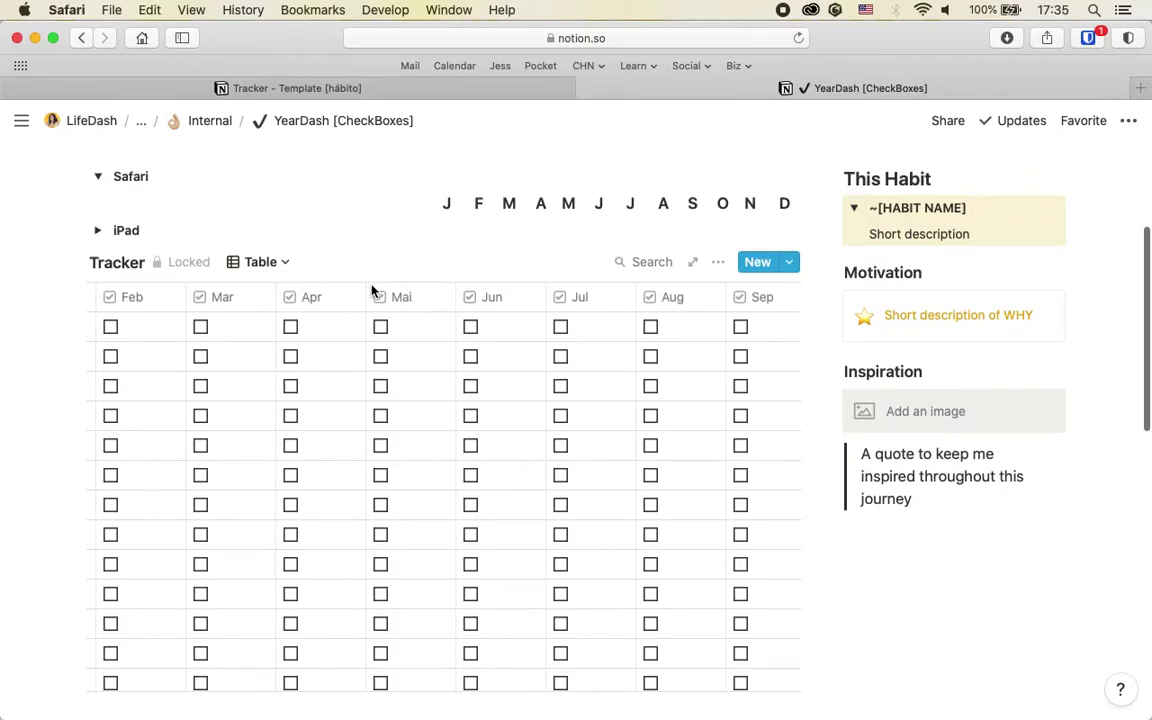
scroll(371, 290, "left", 7)
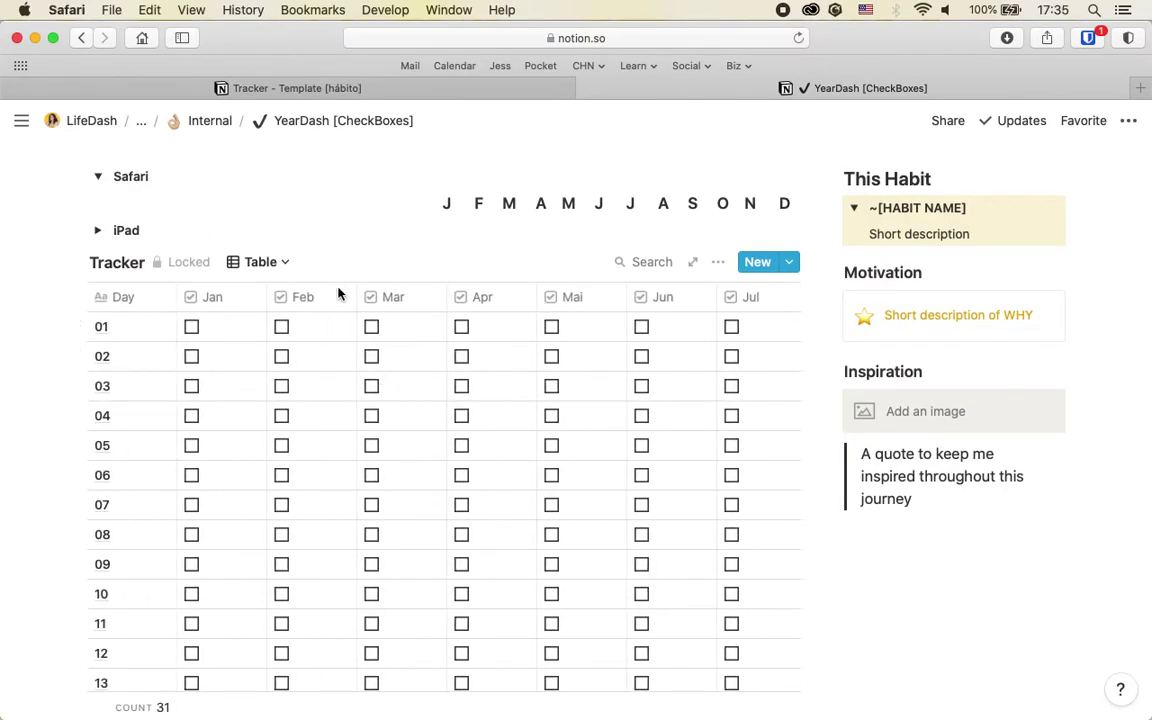
left_click(282, 272)
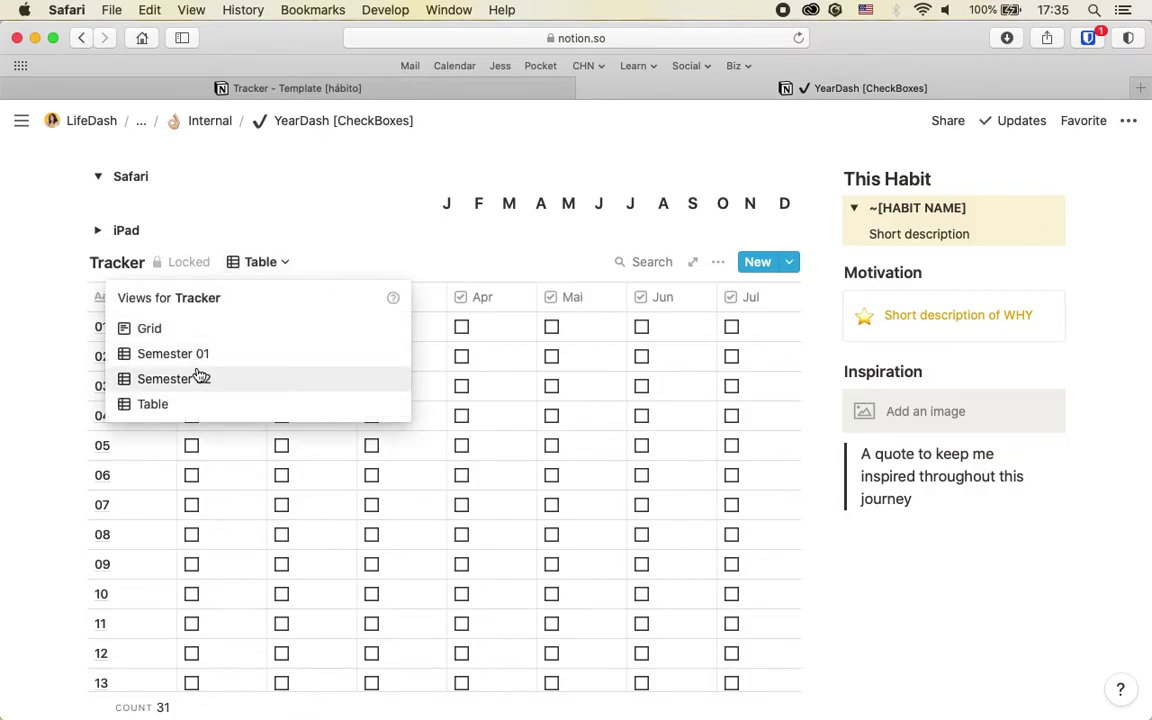
Return to the Tracker - Template [hábito] page and start adding a view to its Tracker database
left_click(460, 88)
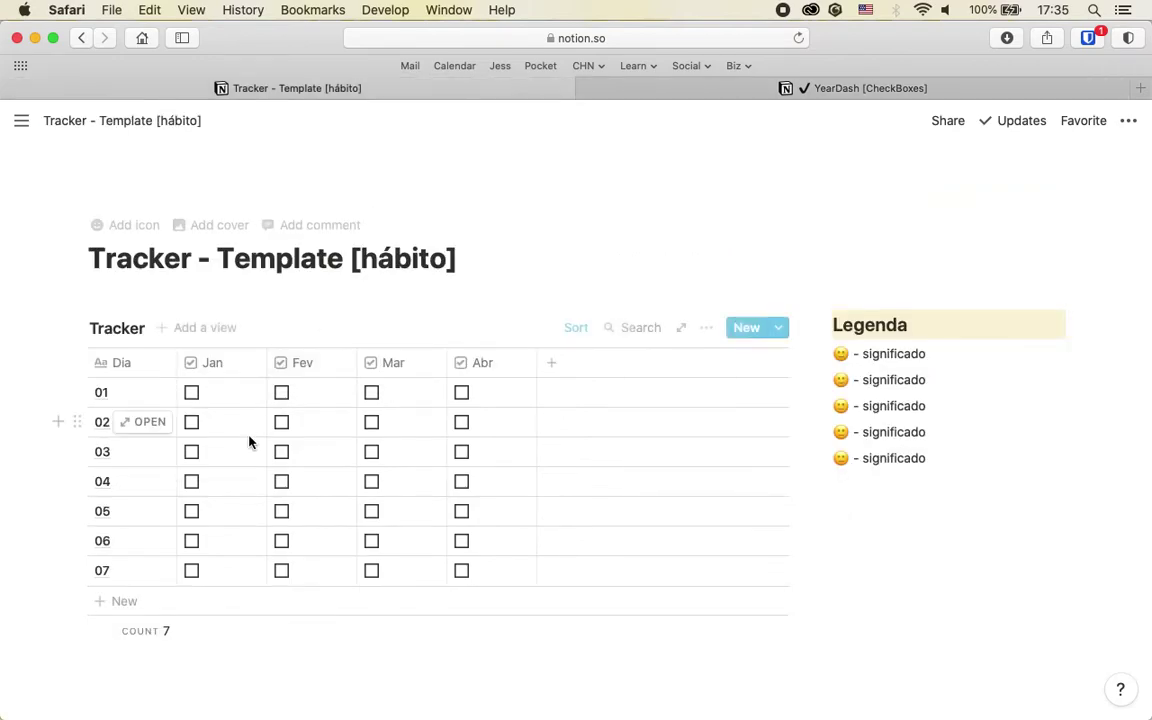
left_click(207, 336)
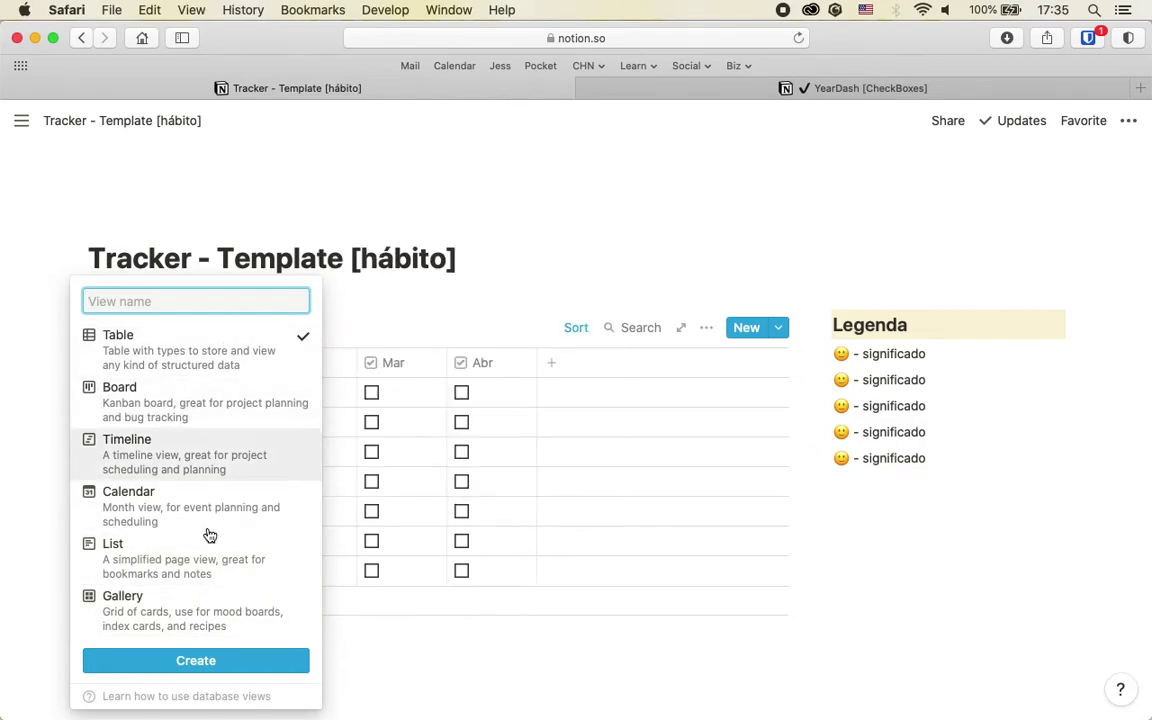
Compare the Semester 01 and Semester 02 views of the Tracker on the YearDash [CheckBoxes] page
left_click(832, 87)
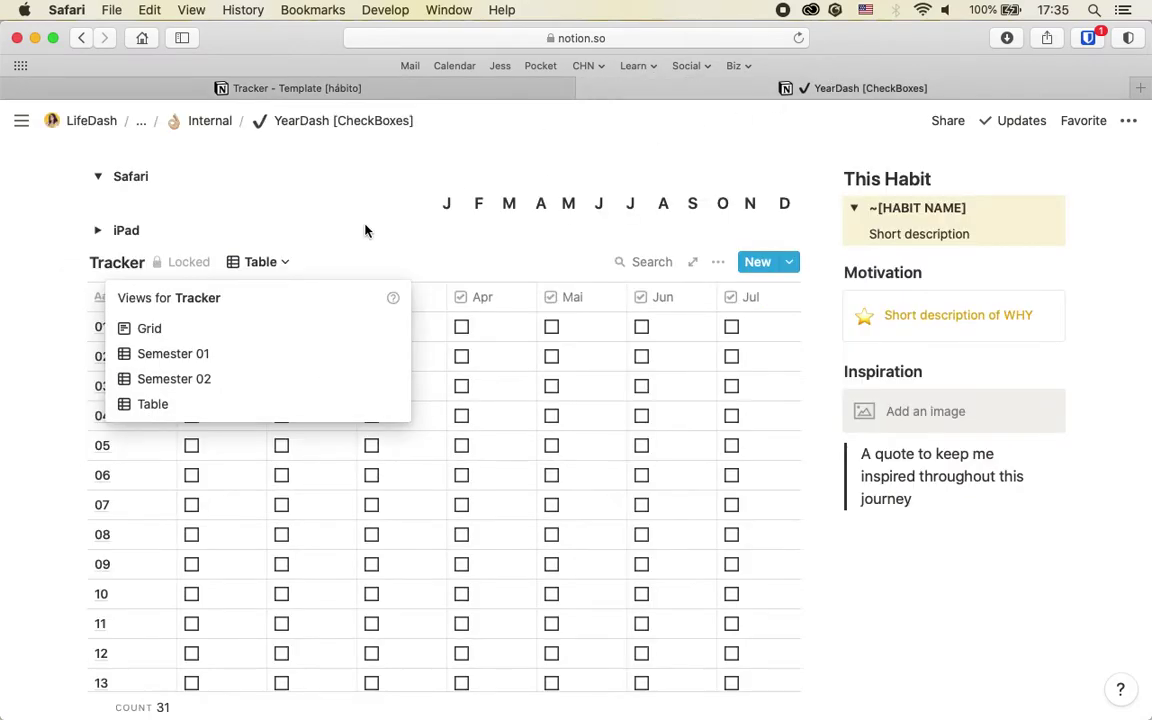
left_click(180, 355)
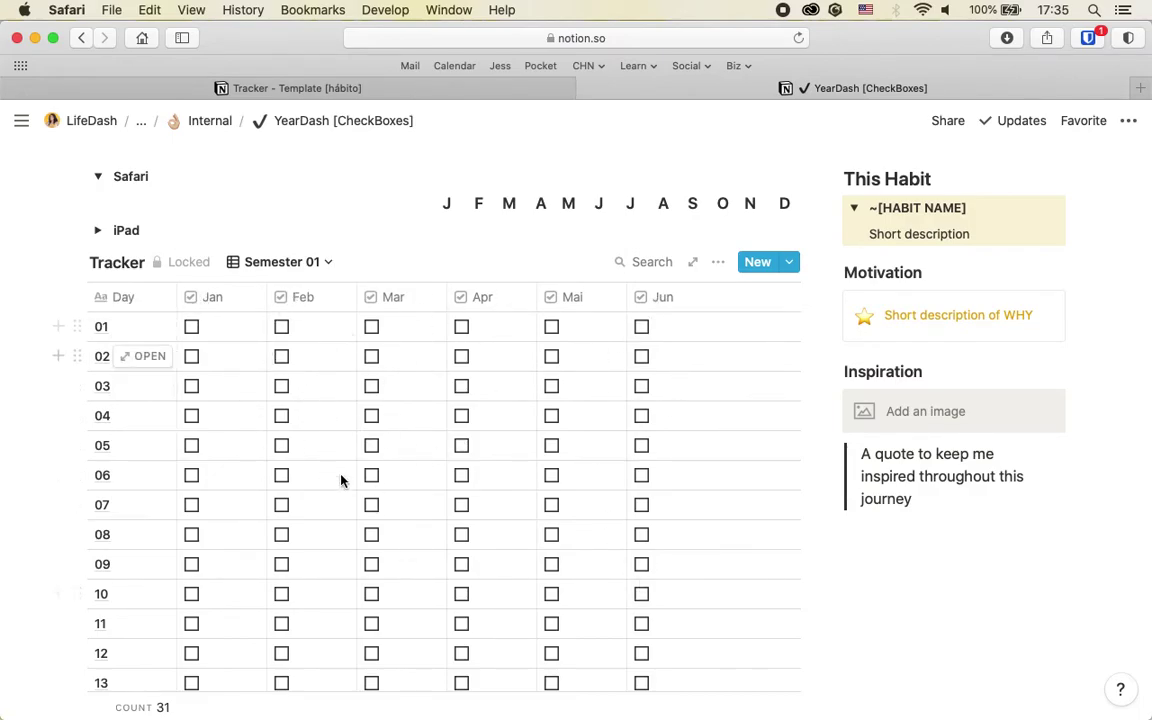
left_click(318, 265)
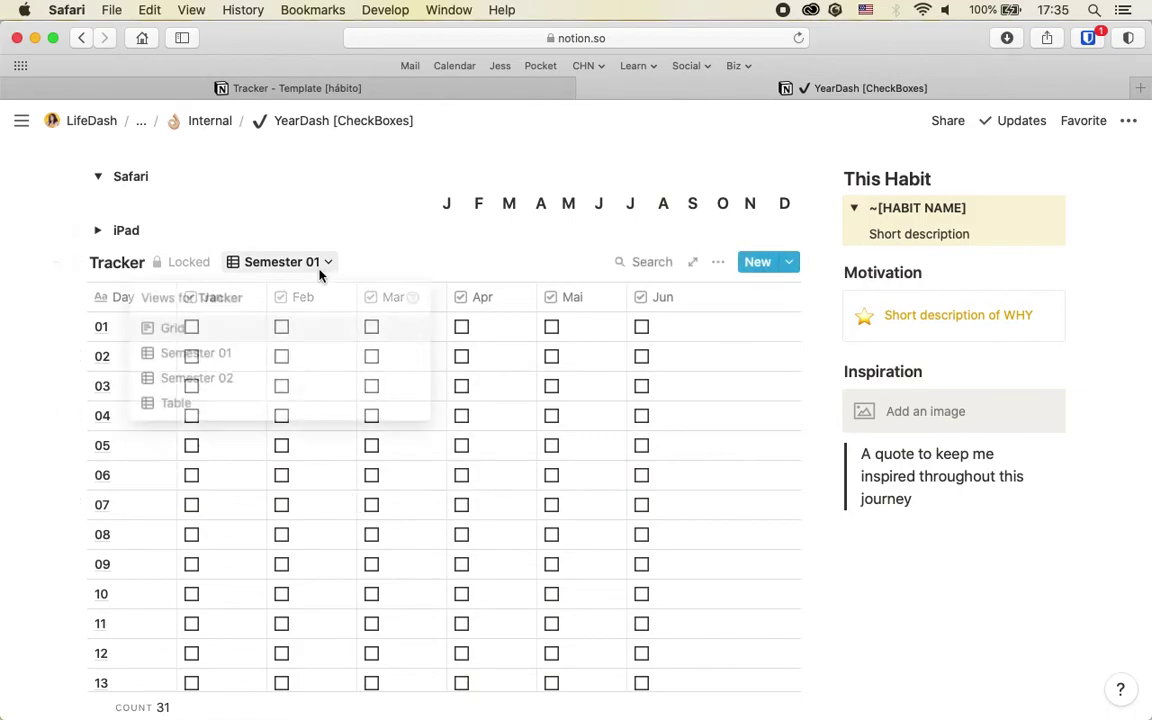
left_click(228, 380)
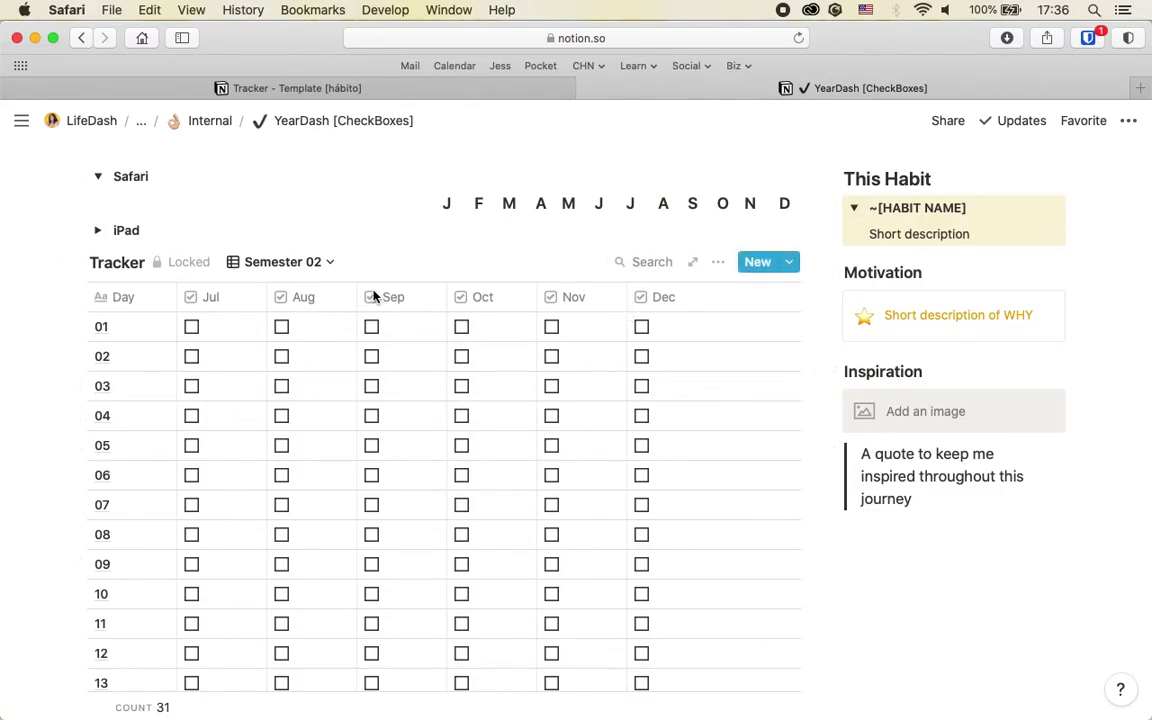
Unlock the YearDash Tracker database and review its Semester 01 and Table views
left_click(188, 263)
left_click_drag(267, 298, 244, 368)
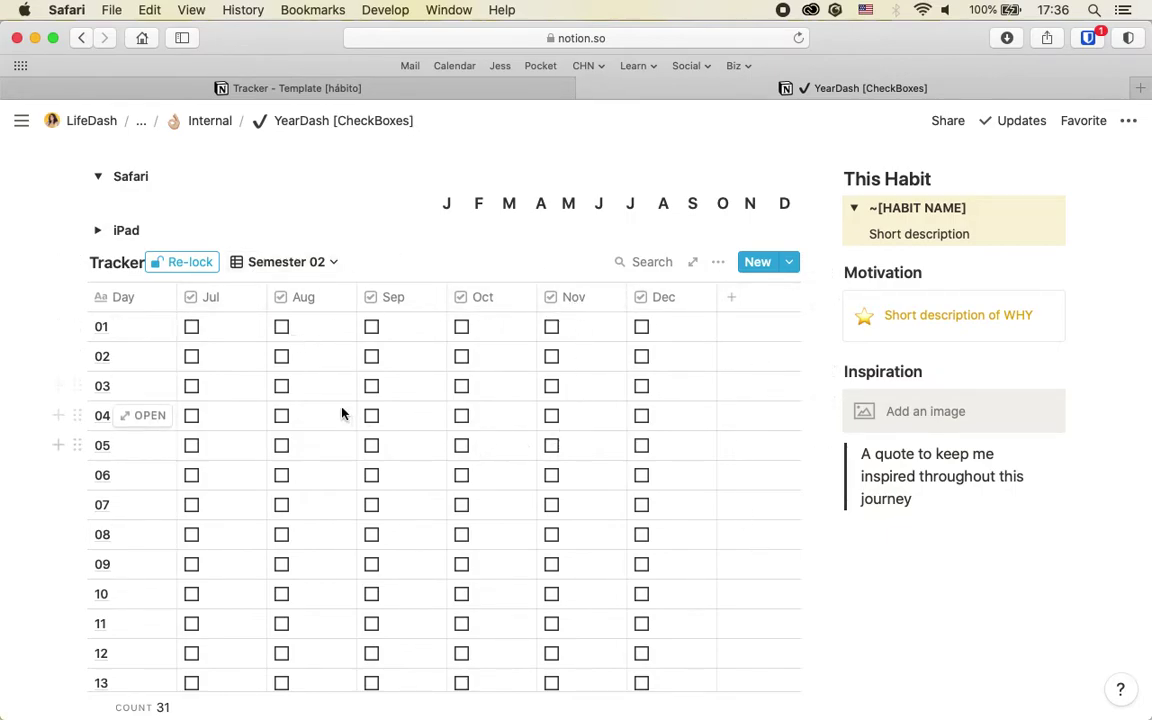
left_click(322, 266)
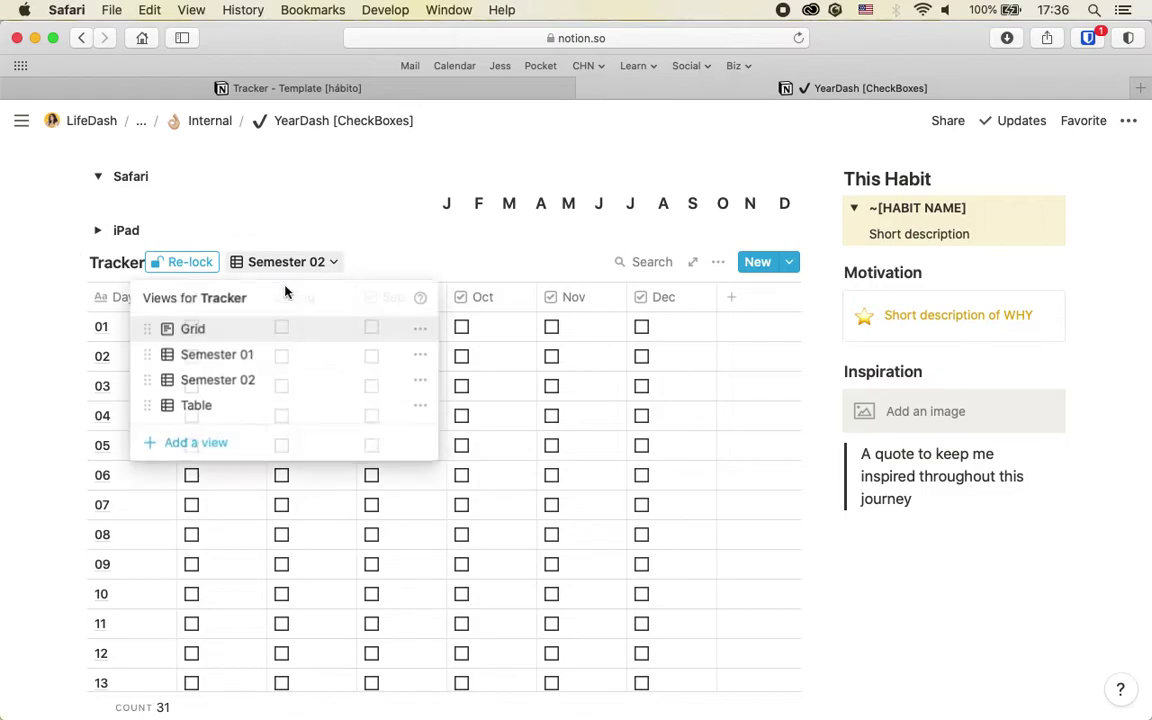
left_click(227, 358)
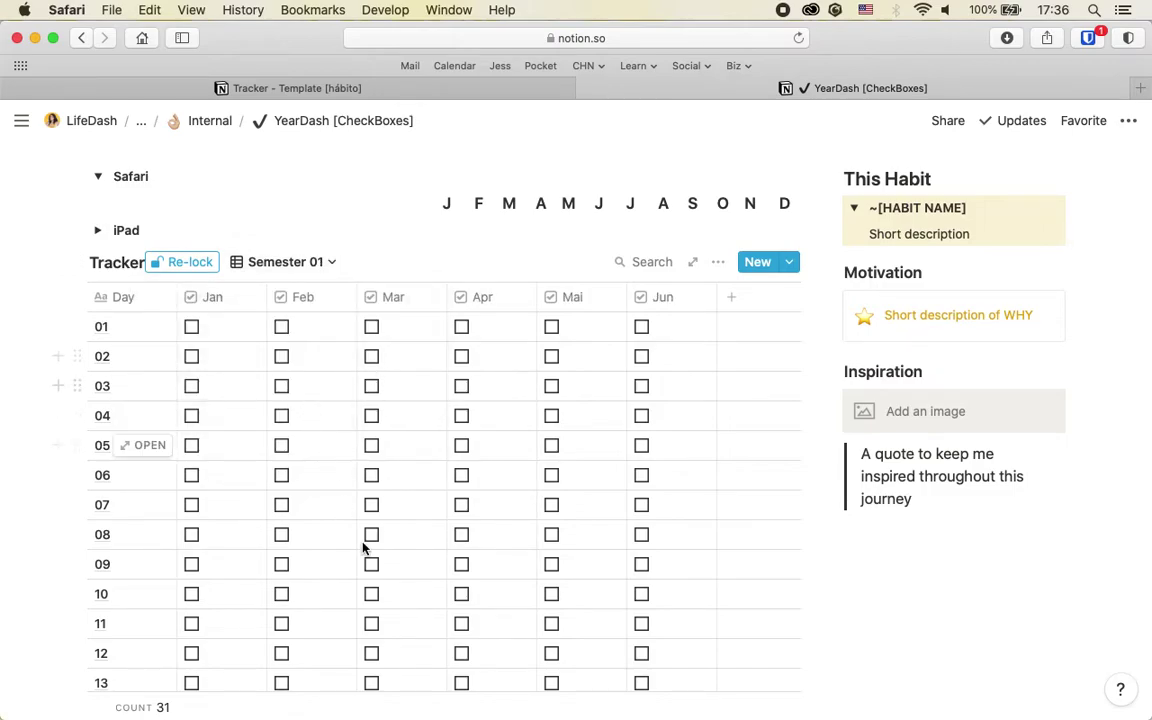
scroll(365, 540, "down", 5)
scroll(365, 543, "up", 6)
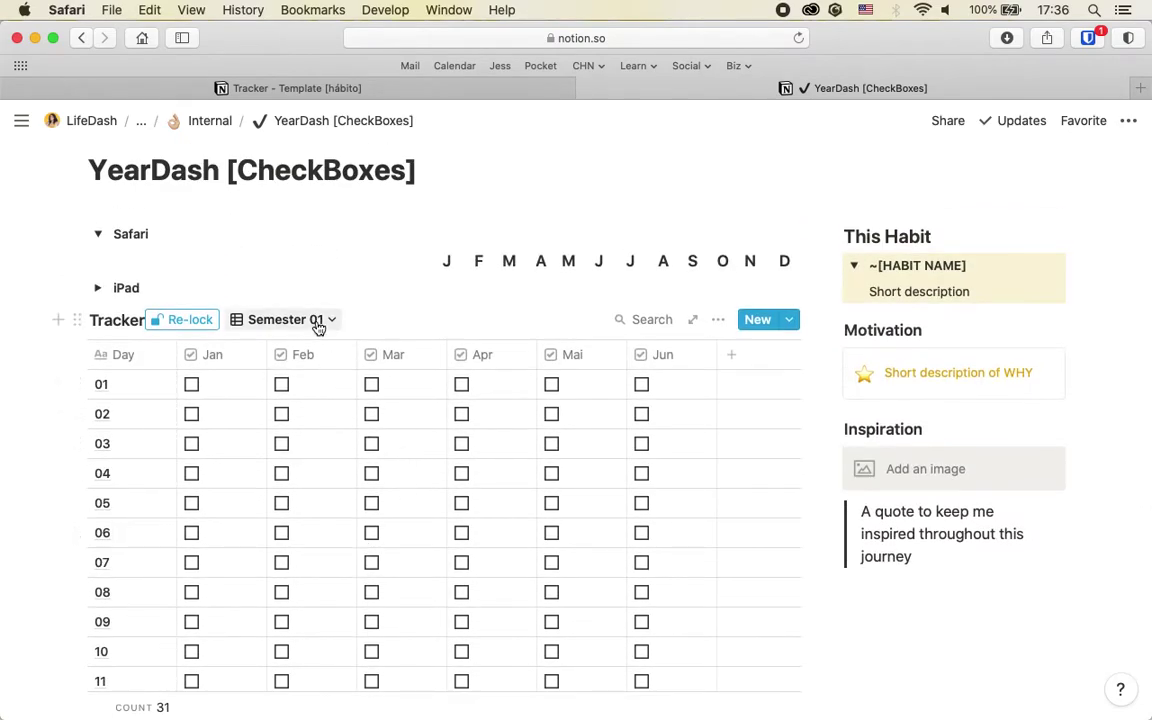
left_click(305, 319)
left_click(245, 460)
scroll(449, 534, "right", 10)
scroll(449, 534, "left", 10)
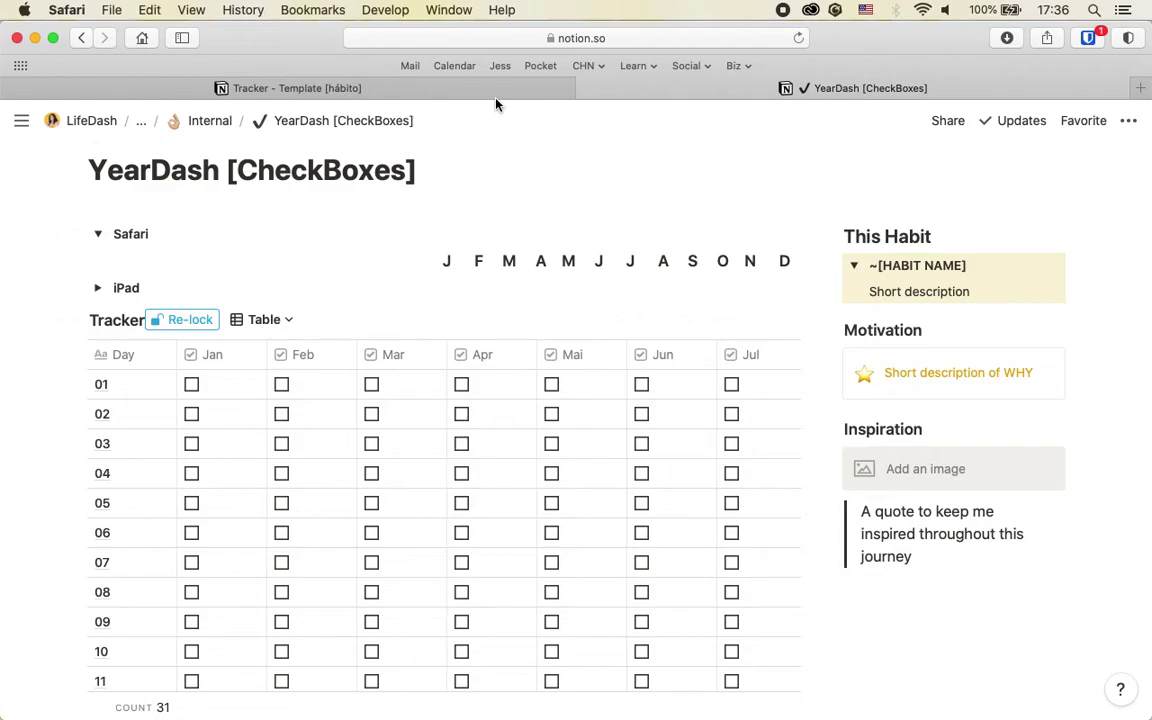
Create an additional table view for the Tracker on the template page and compare it with the Default view
left_click(437, 87)
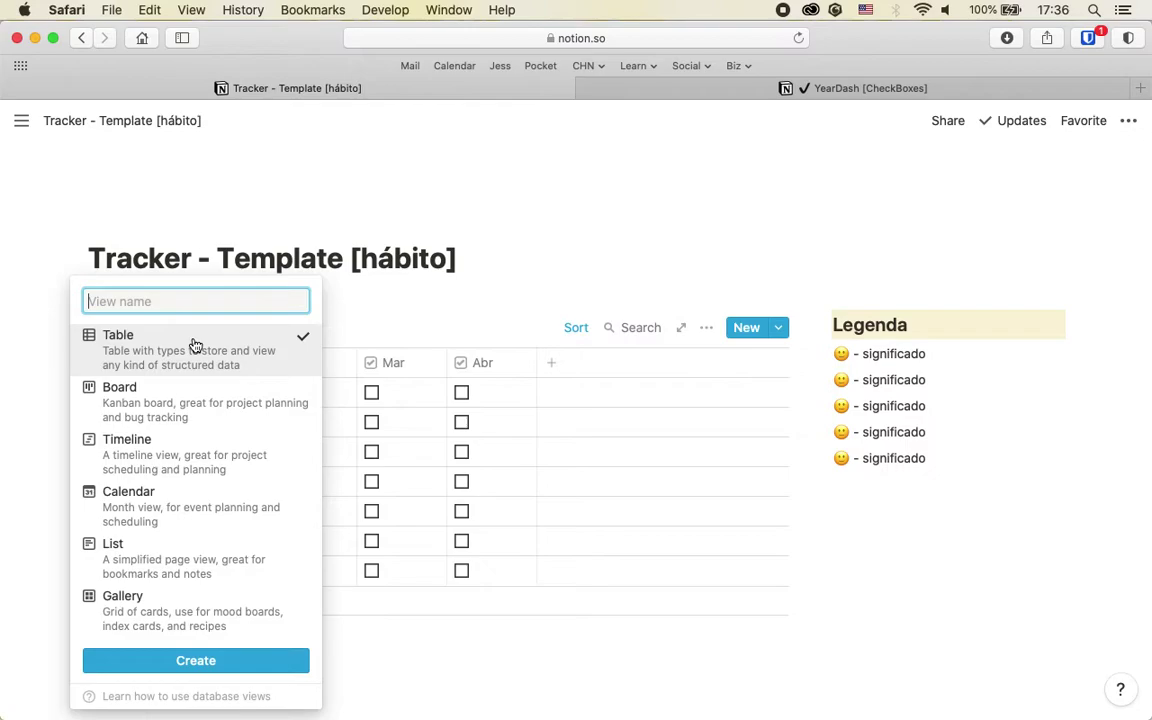
left_click(212, 662)
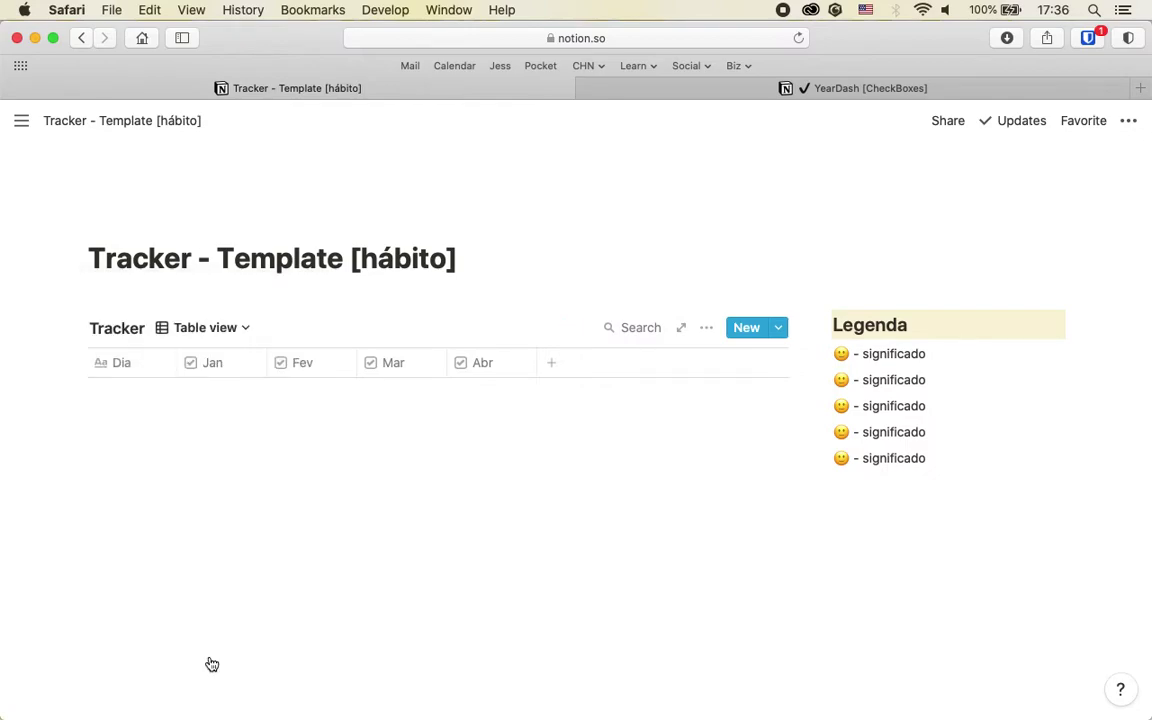
left_click(250, 336)
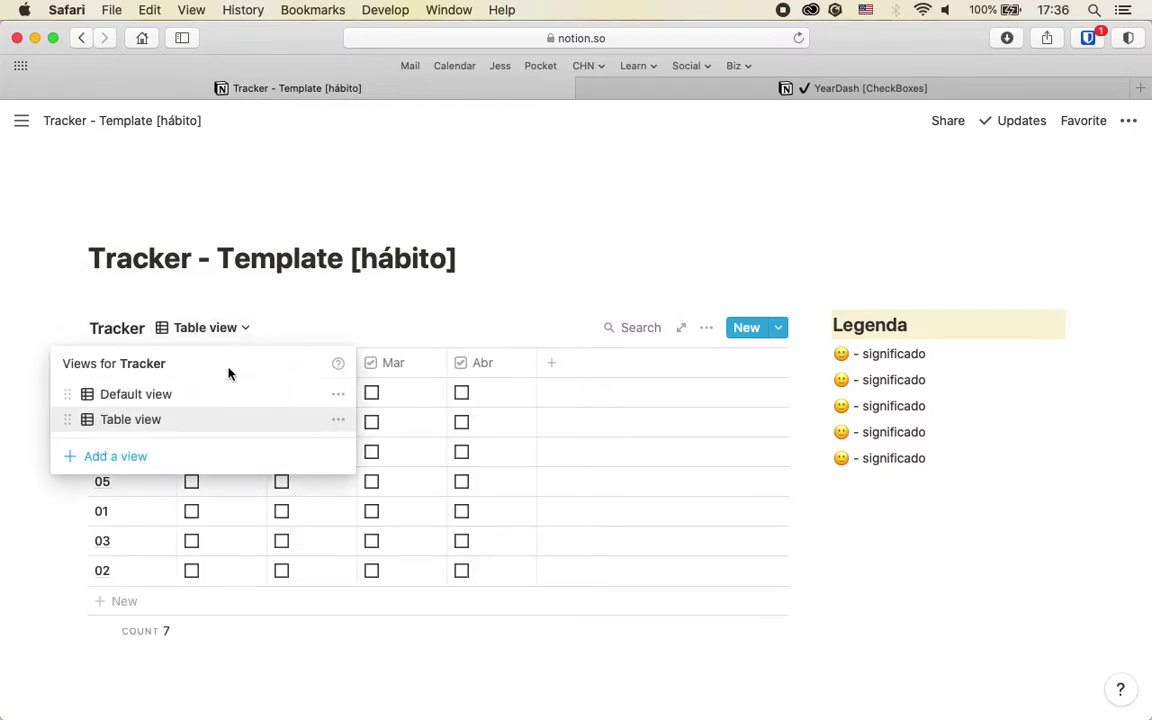
left_click(189, 401)
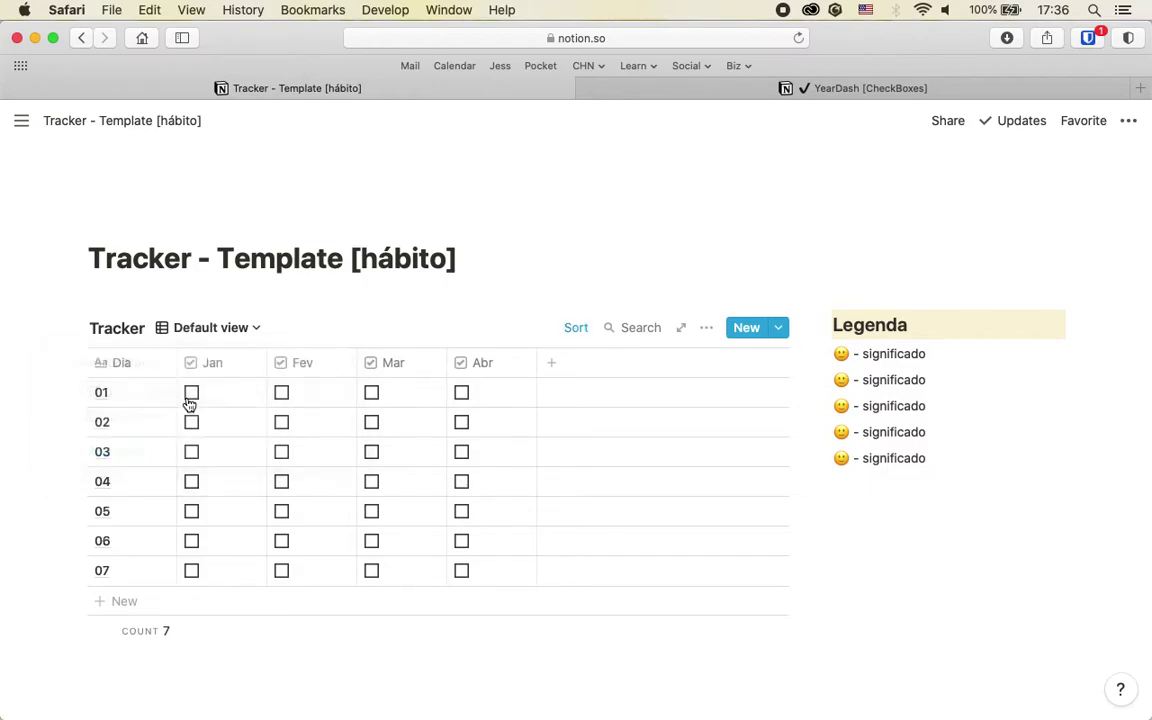
left_click(254, 333)
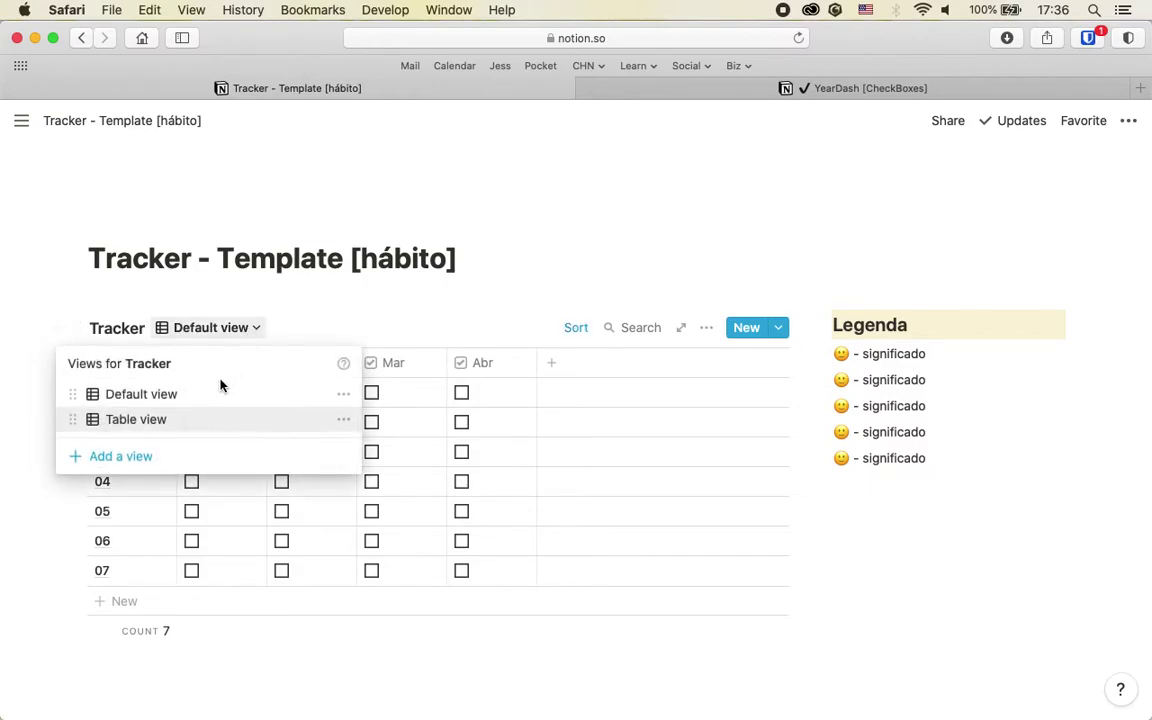
left_click(179, 428)
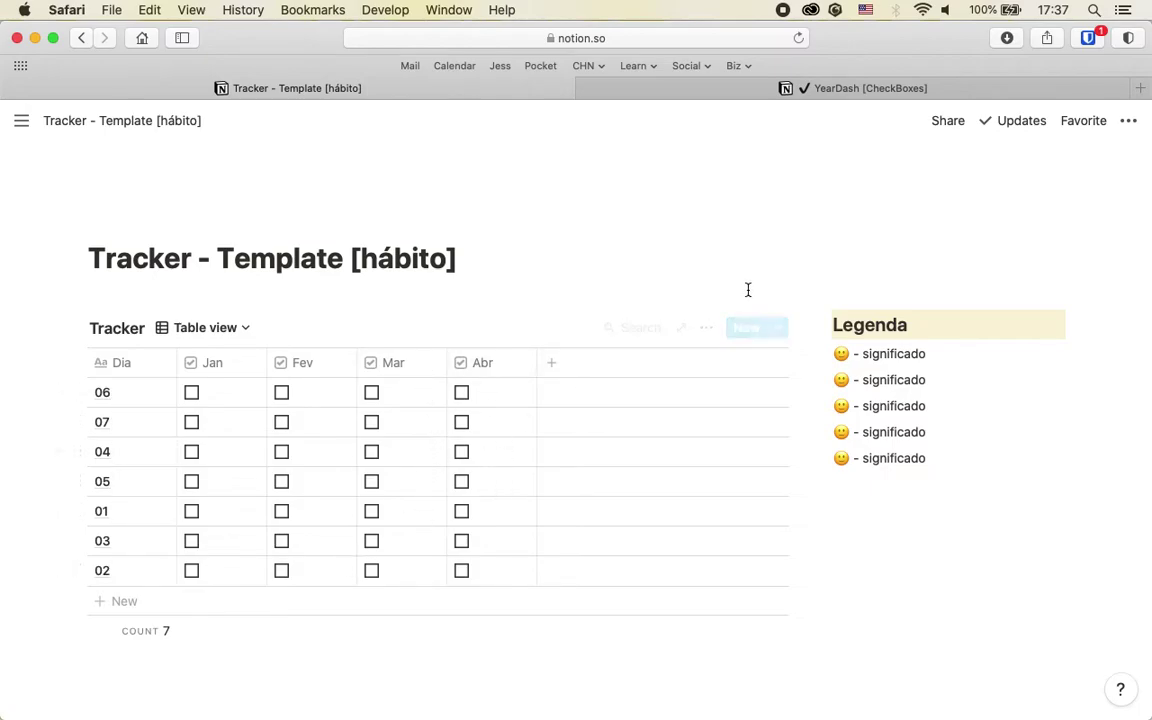
Hide the Mar and Abr properties in the Tracker's Table view
left_click(710, 333)
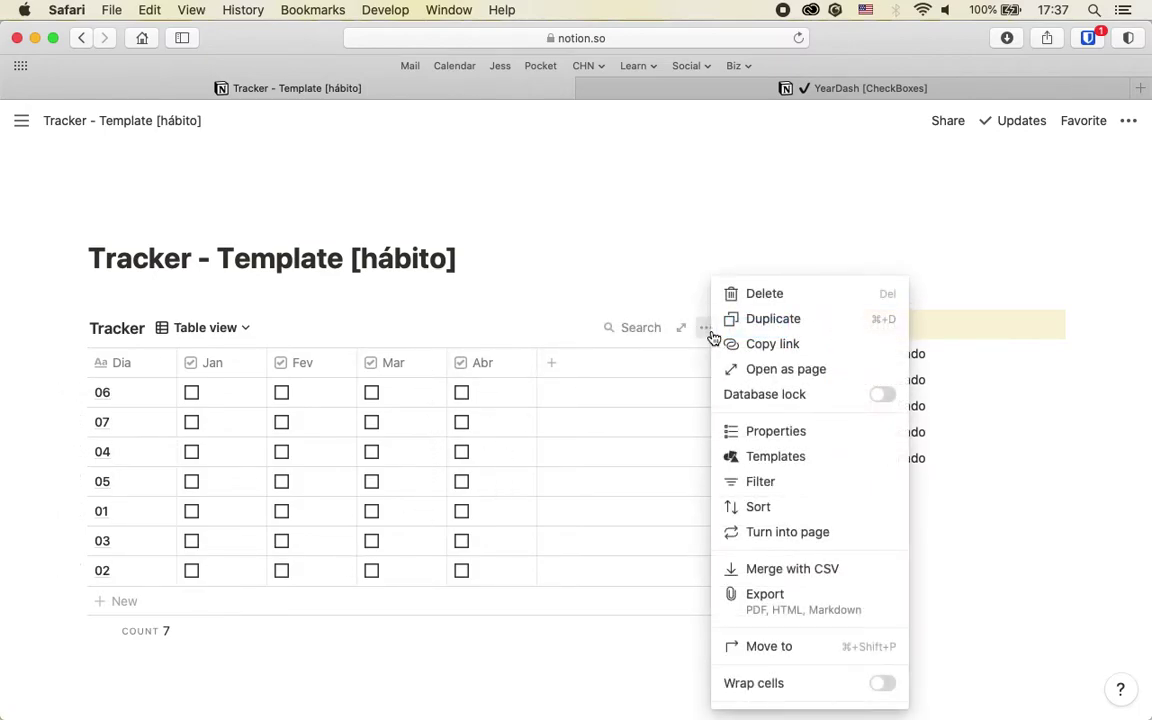
left_click(782, 437)
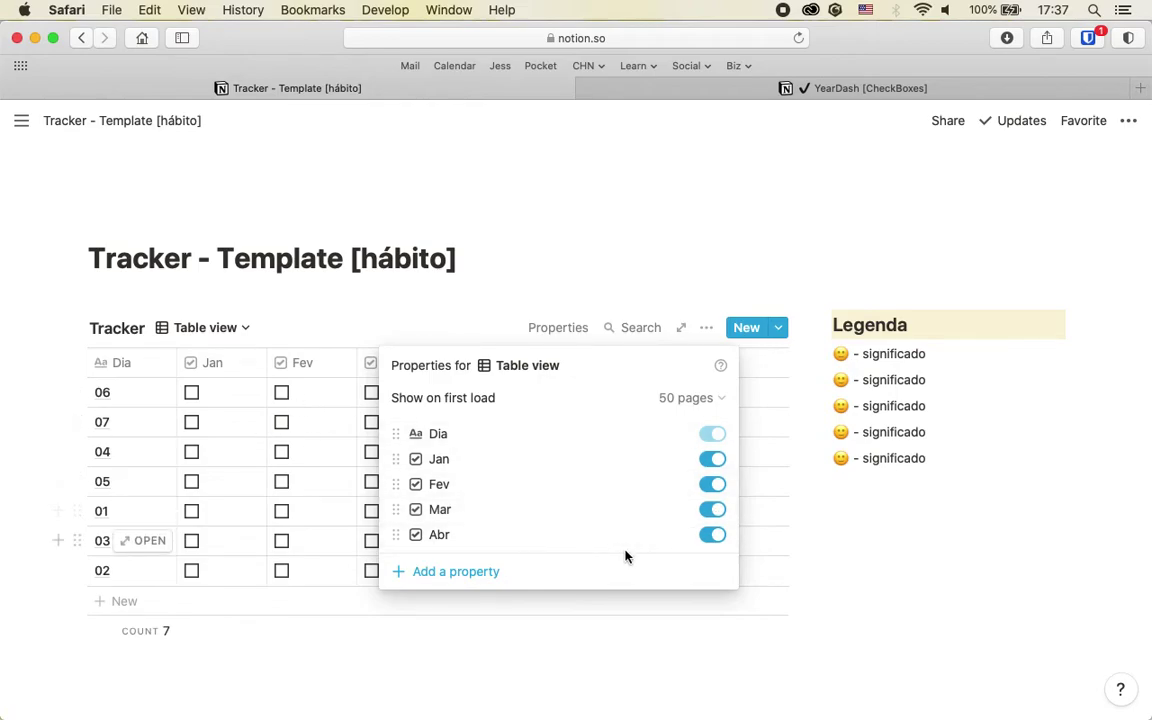
left_click(714, 514)
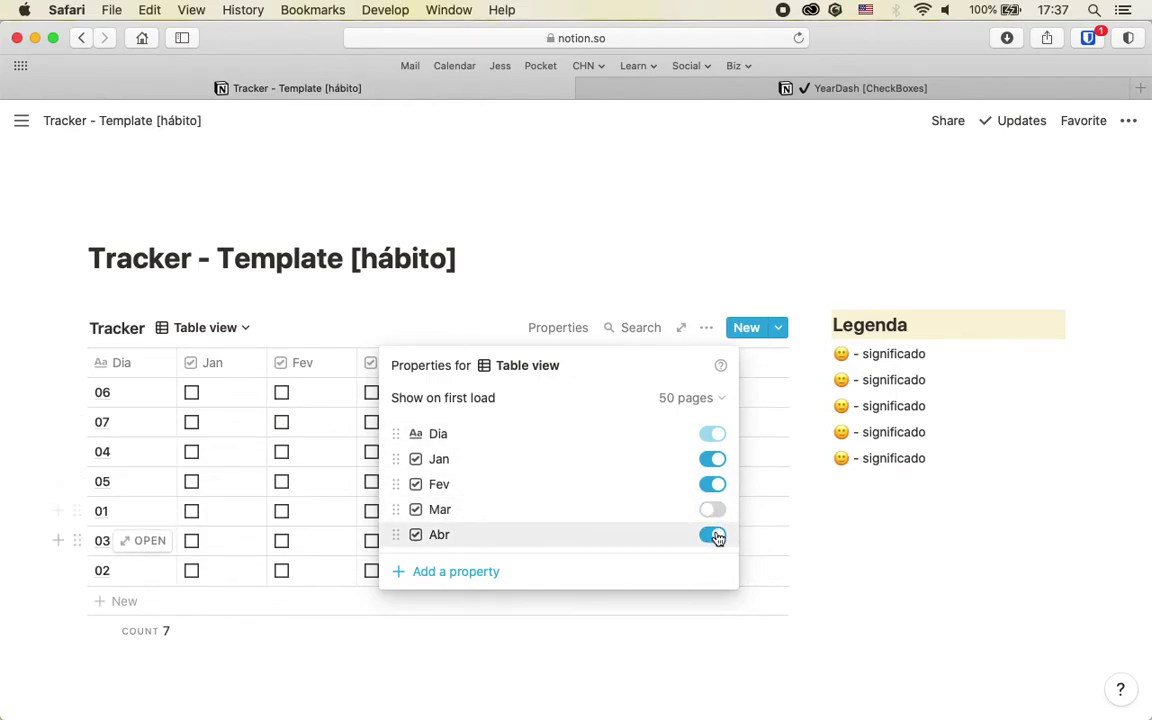
left_click(713, 535)
left_click(522, 255)
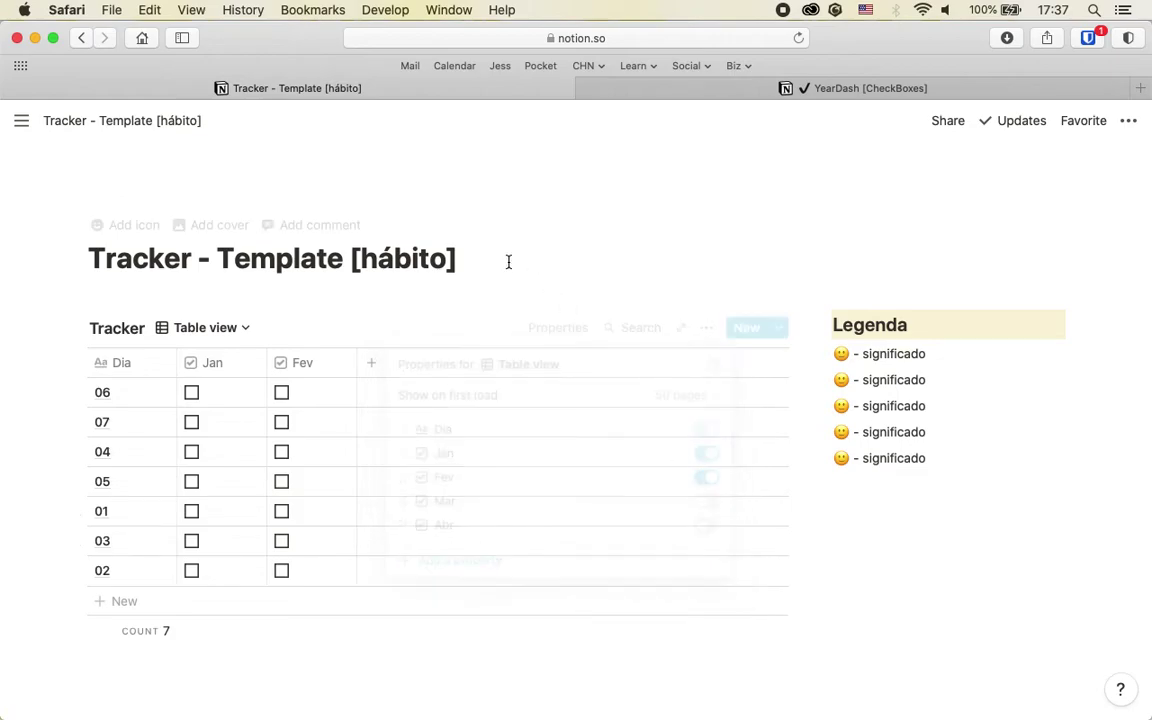
Switch the Tracker to its Default view and rename that view as Tabela
left_click(232, 330)
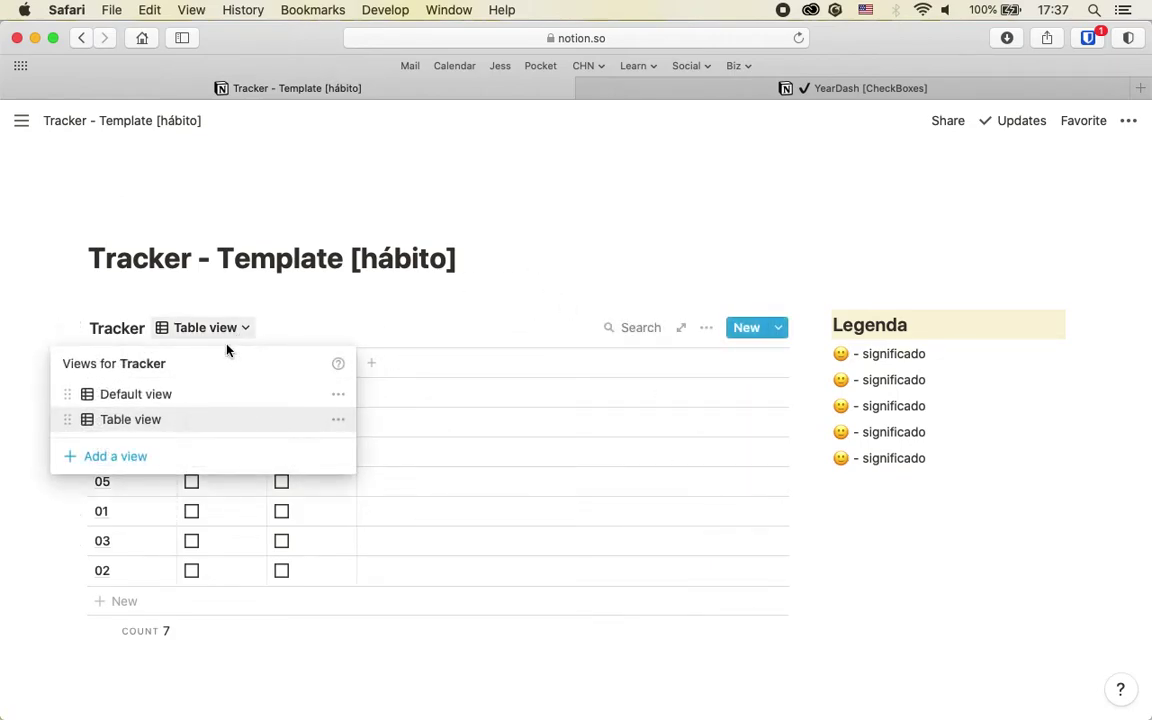
left_click(136, 394)
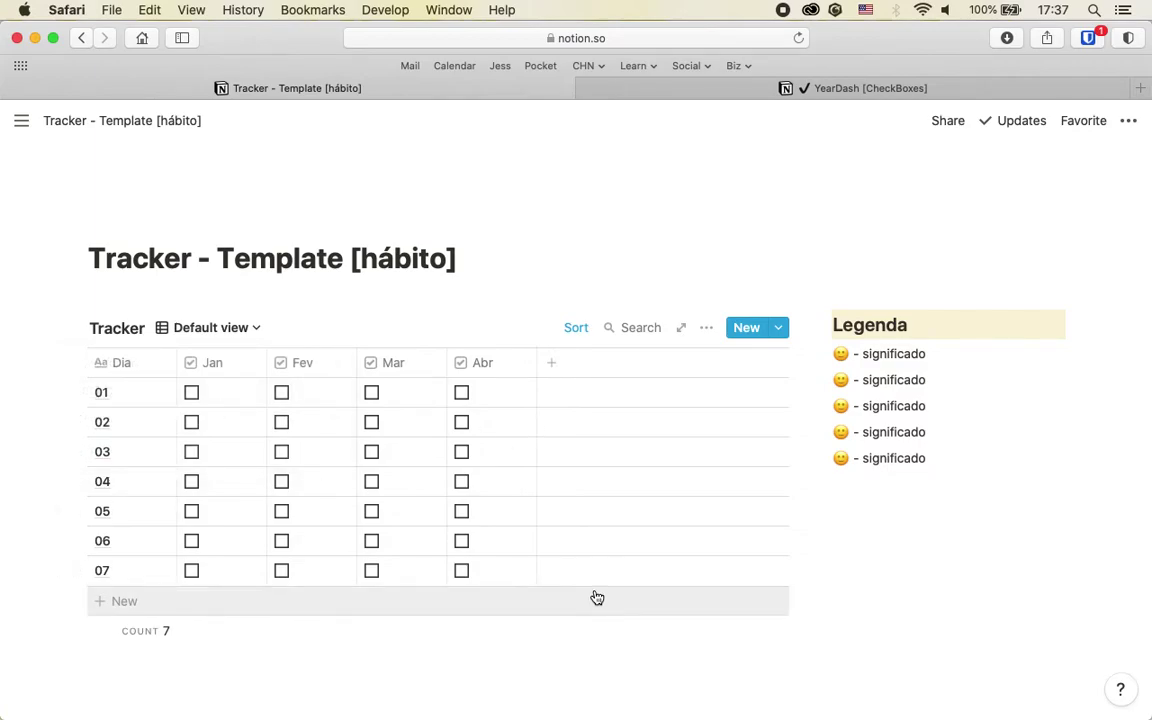
left_click(256, 334)
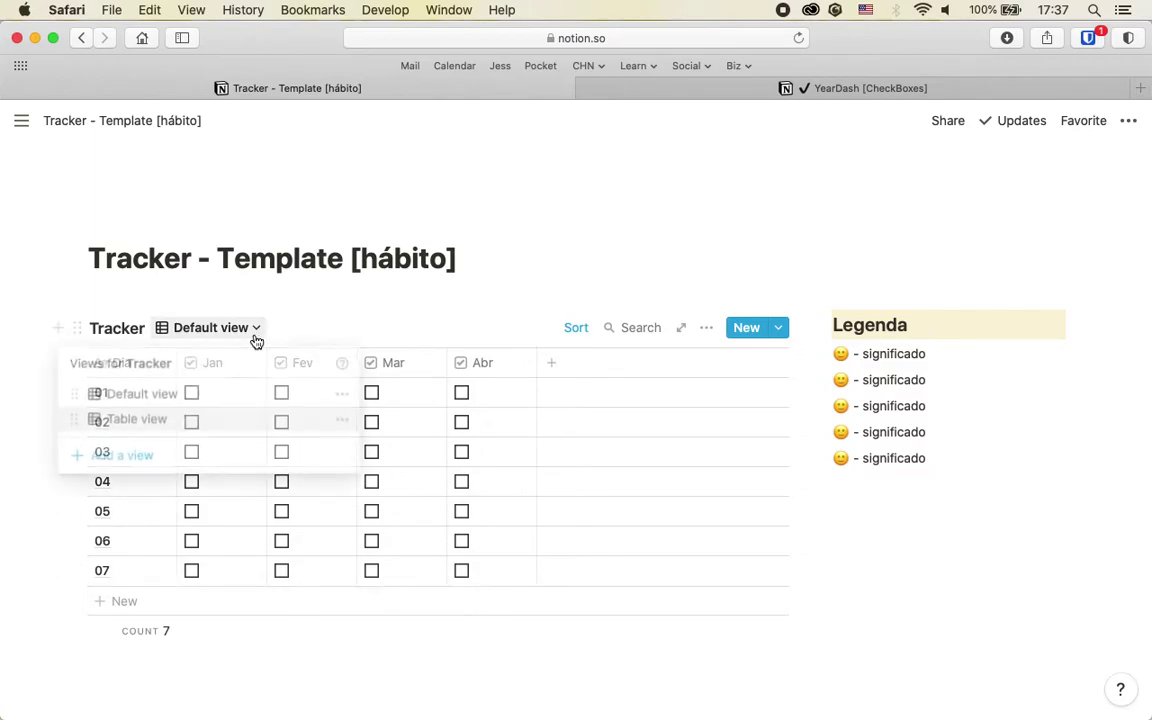
left_click(345, 396)
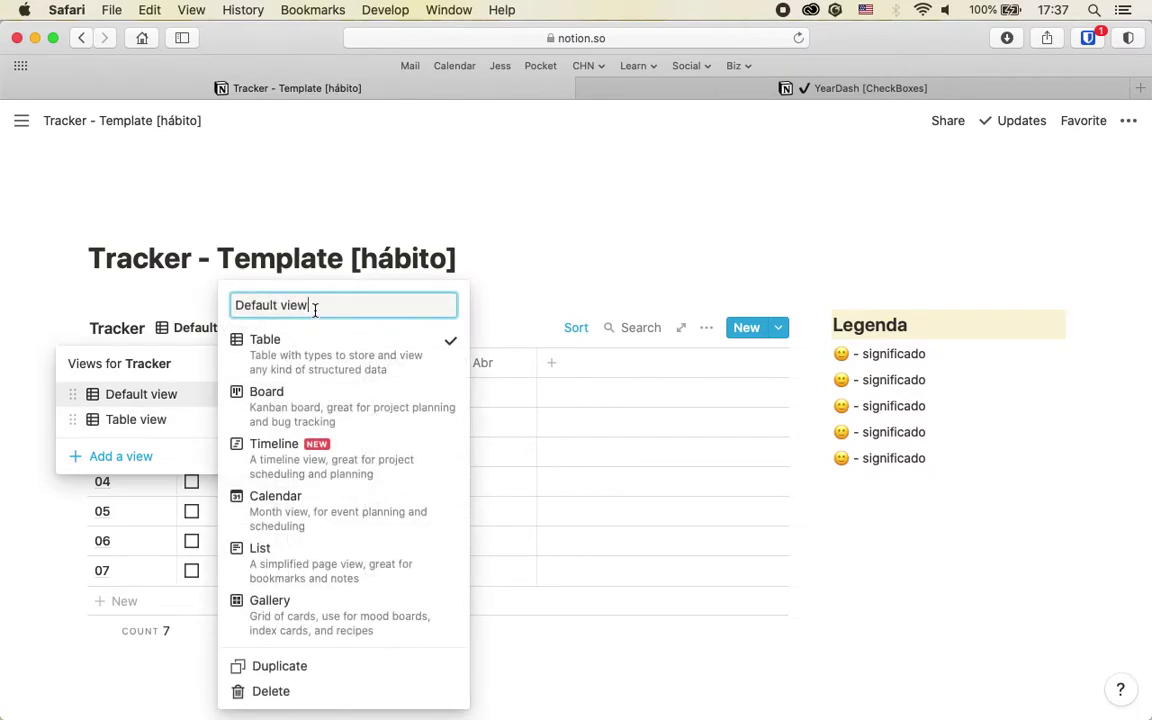
left_click_drag(315, 310, 205, 304)
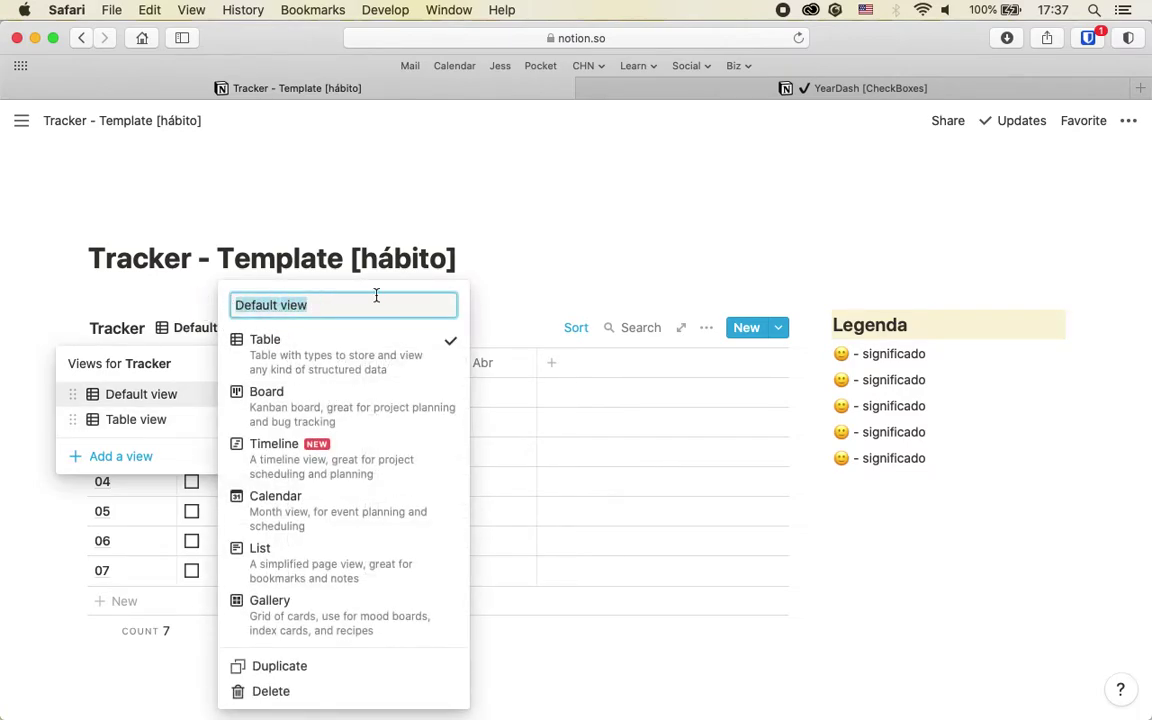
type("Tabela")
key("Return")
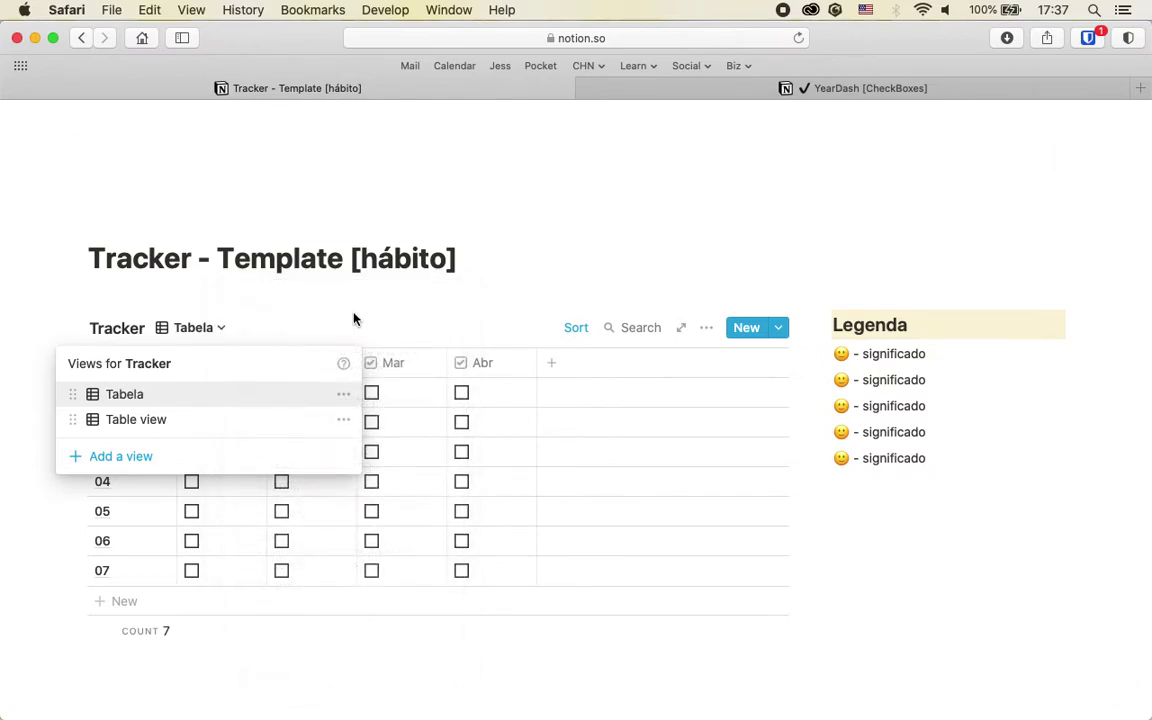
Rename the Tracker's Table view as Semestre 01
left_click(343, 419)
type("Semestre 01")
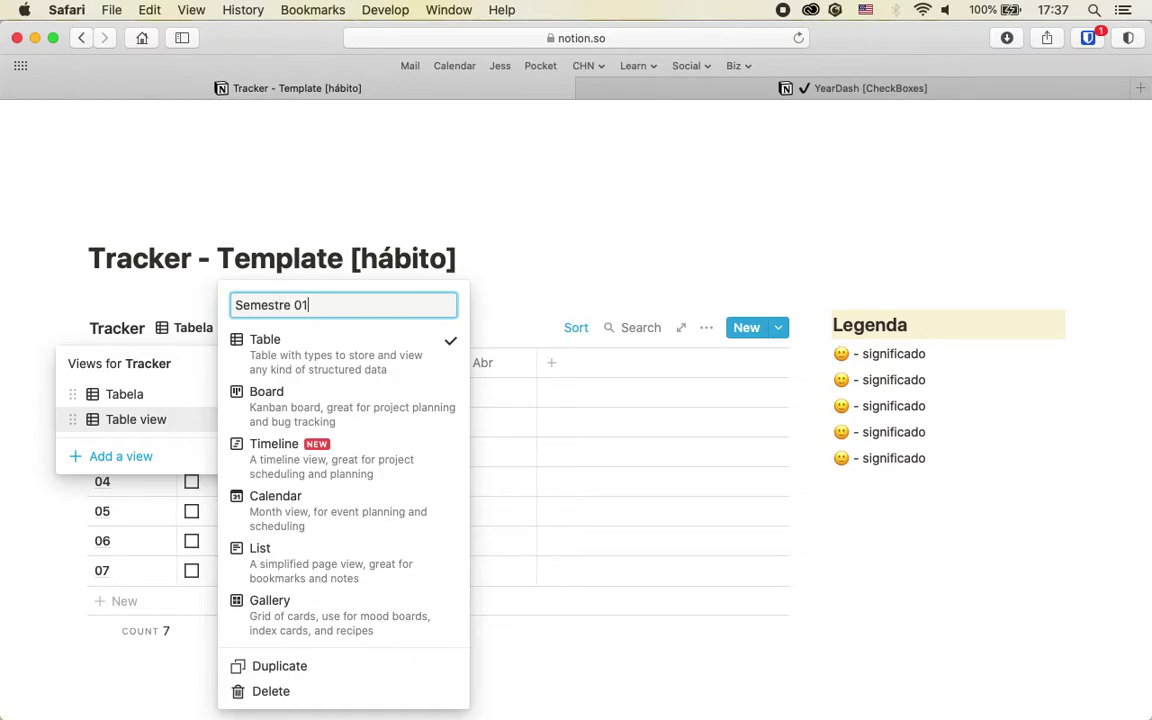
key("Return")
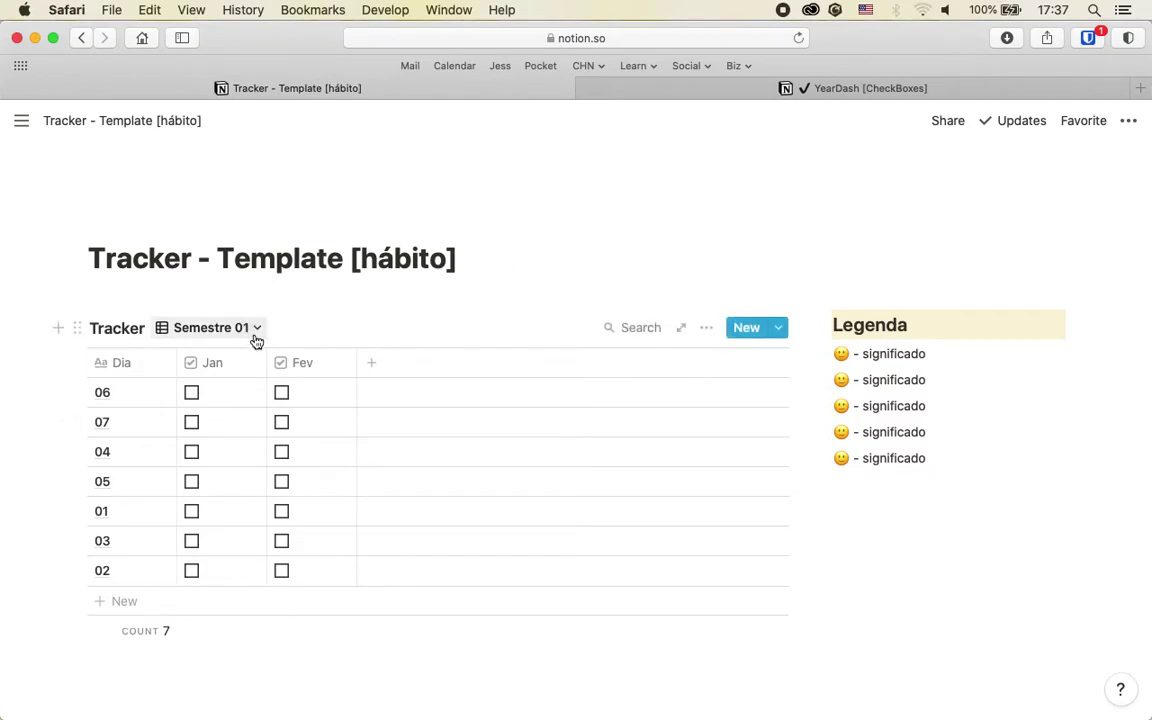
Display the Grid view of the YearDash [CheckBoxes] Tracker as a reference, and return to the template page
left_click(689, 89)
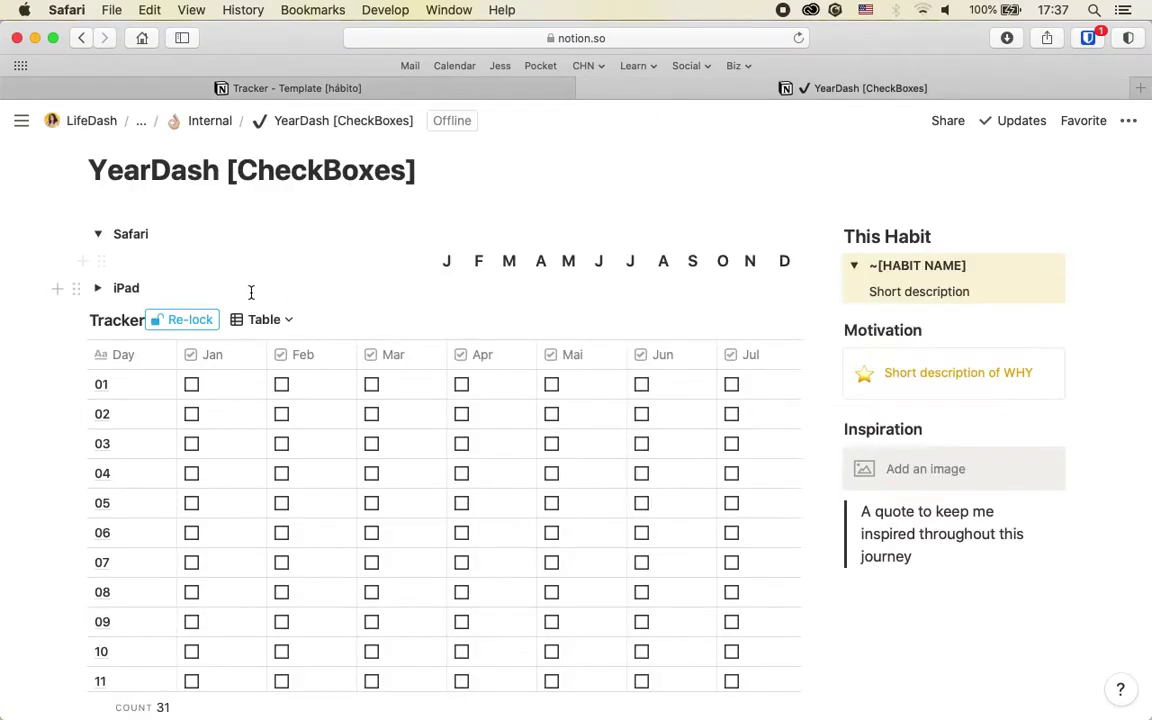
left_click(285, 320)
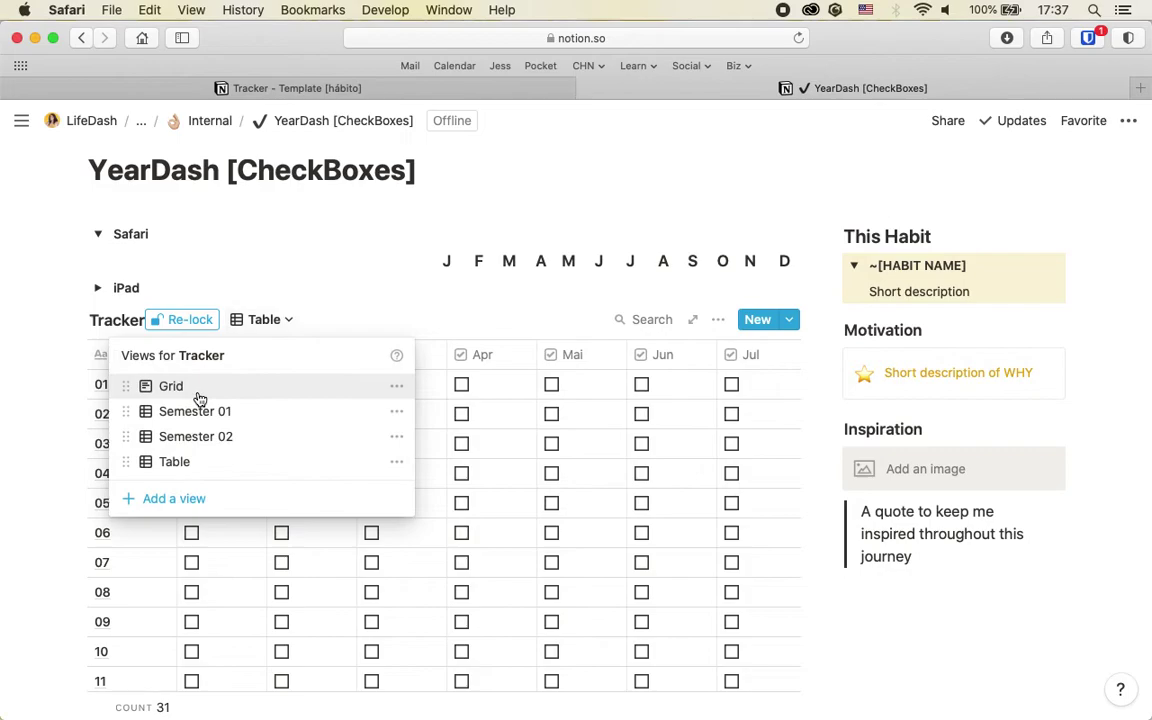
left_click(200, 396)
left_click(420, 90)
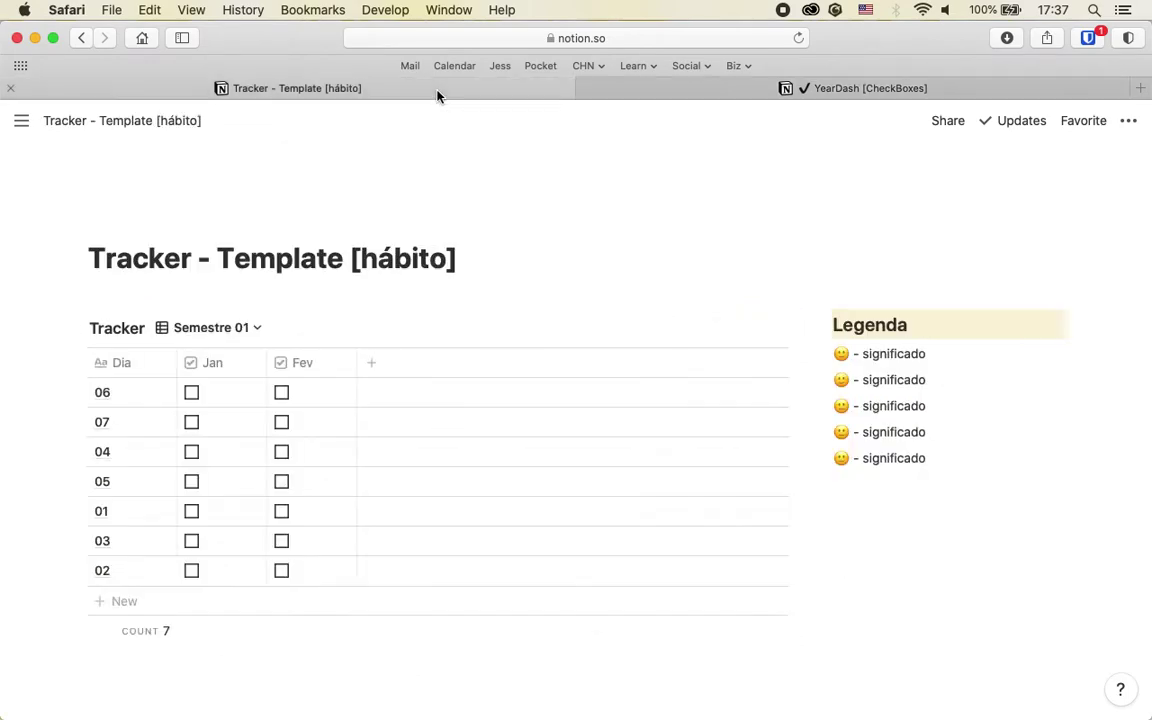
Add a list view to the template's Tracker and name it Grade
left_click(250, 327)
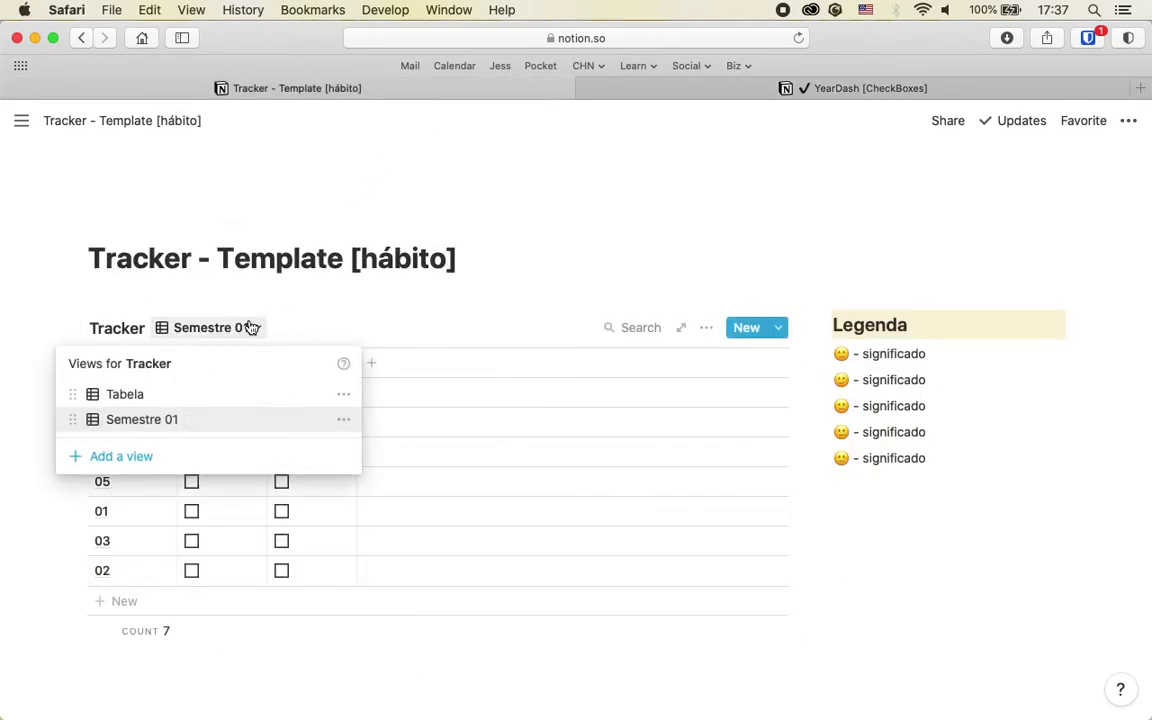
left_click(195, 466)
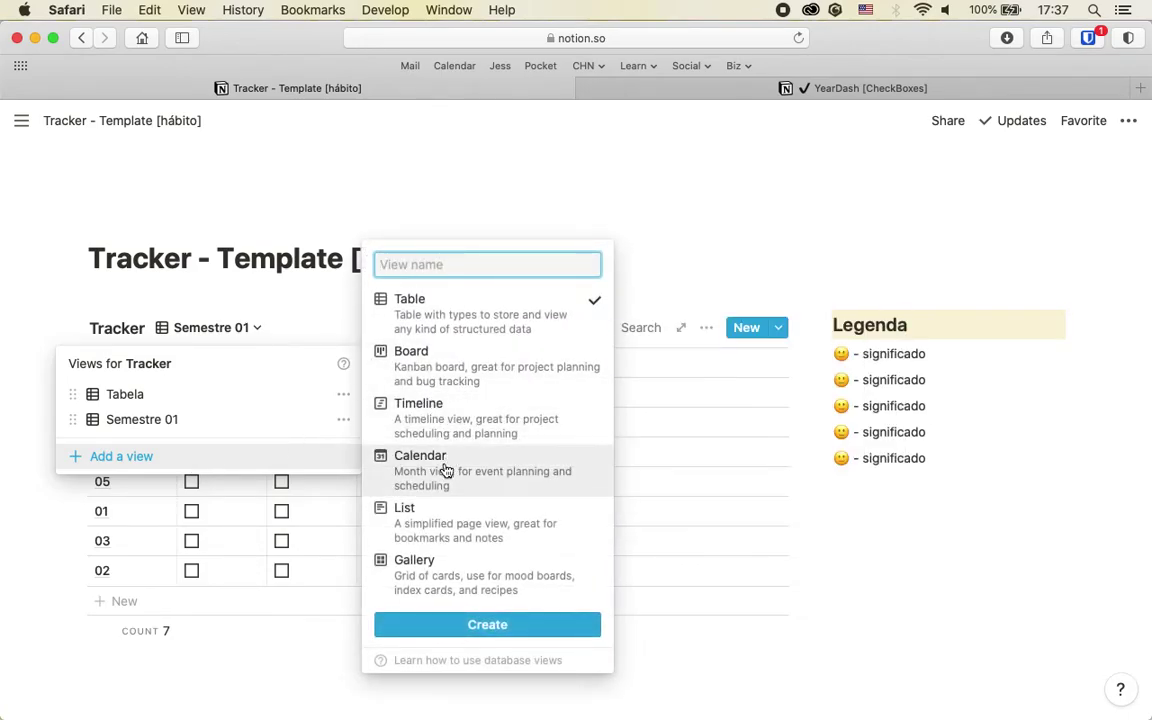
left_click(440, 525)
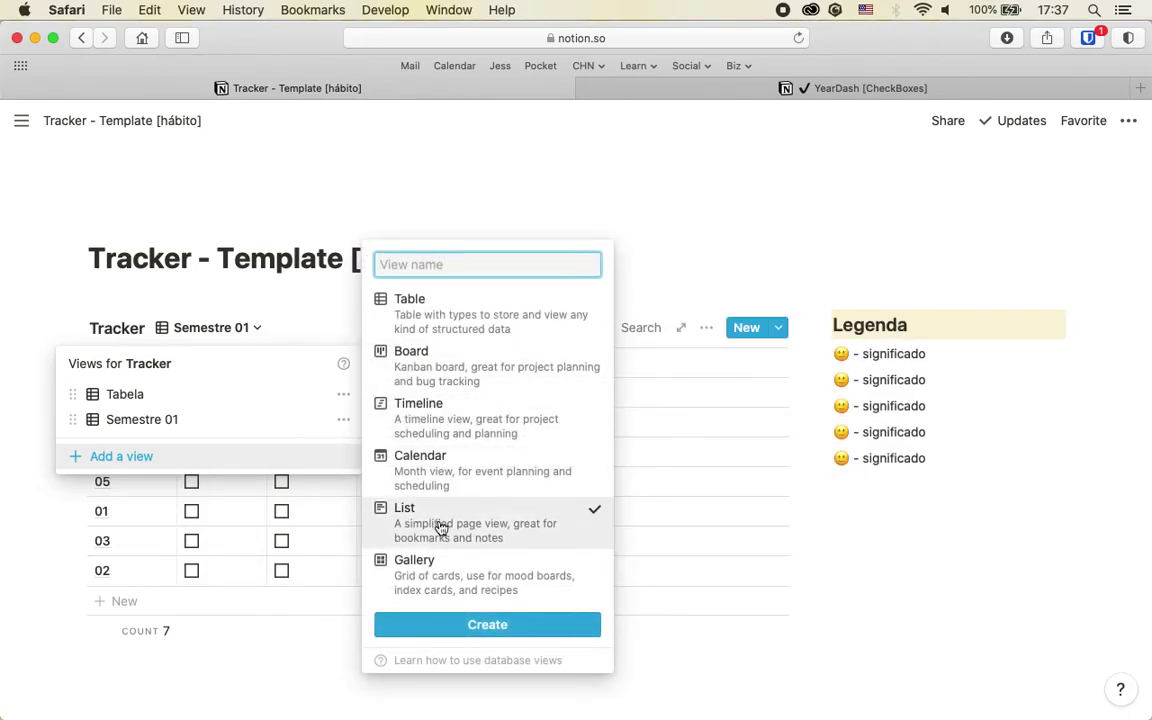
left_click(494, 626)
left_click(236, 329)
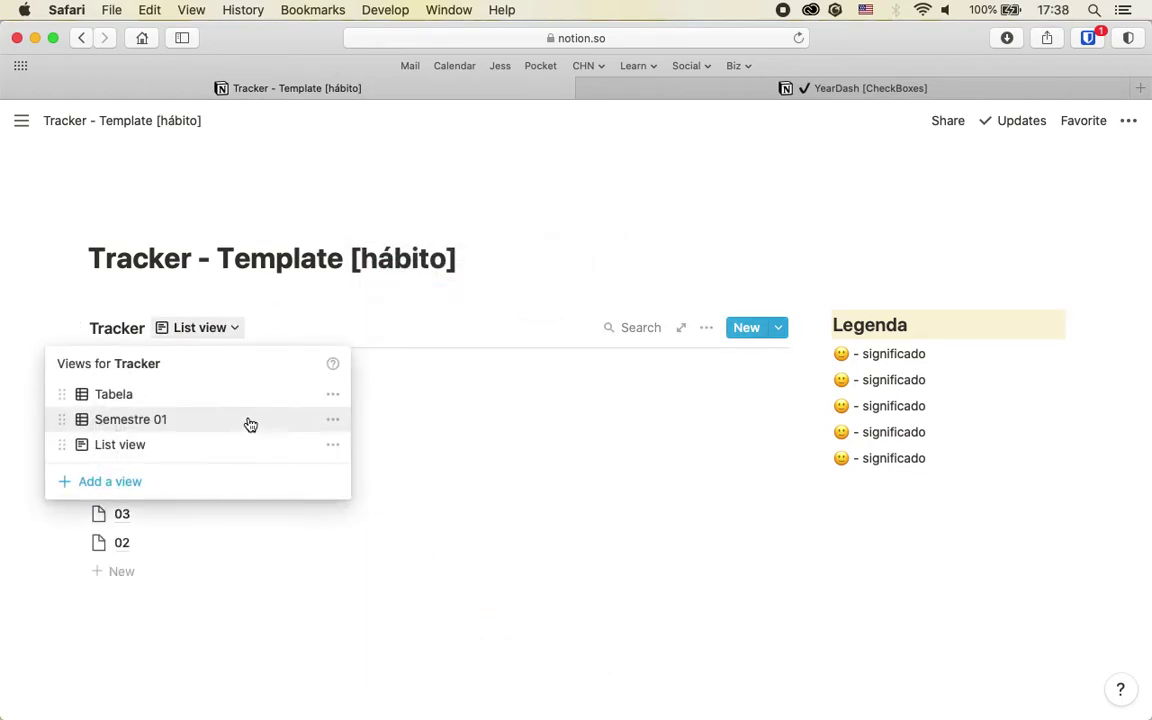
left_click(333, 449)
key("BackSpace")
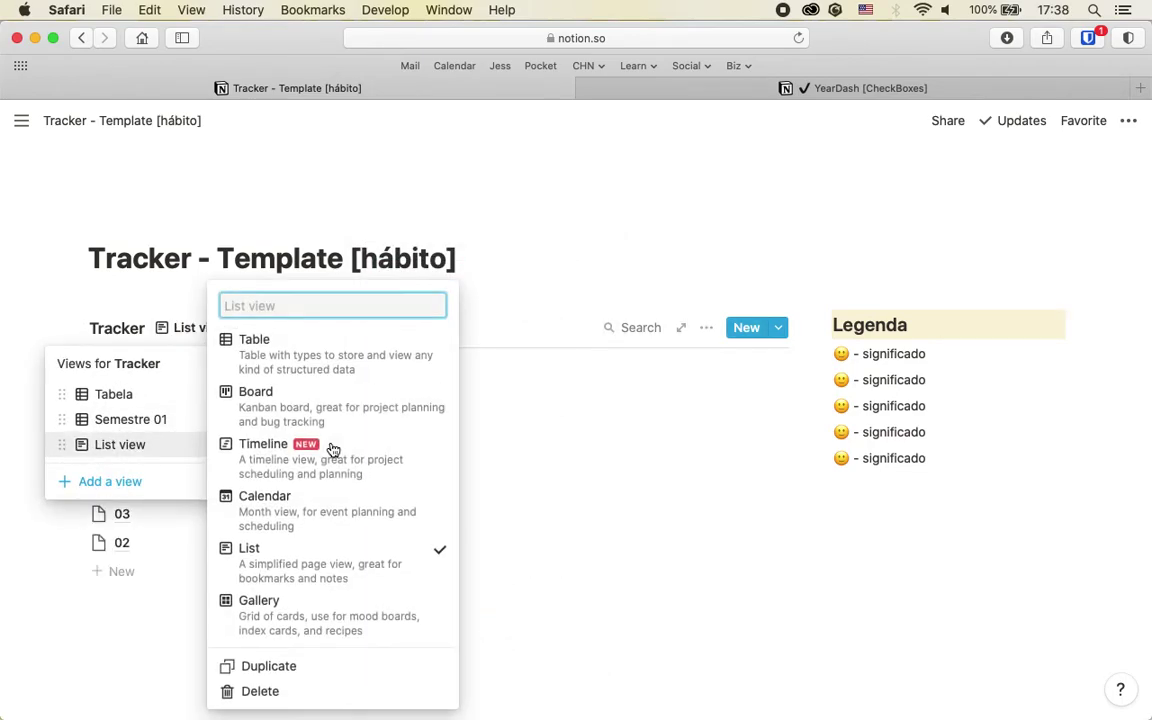
type("Grade")
key("Return")
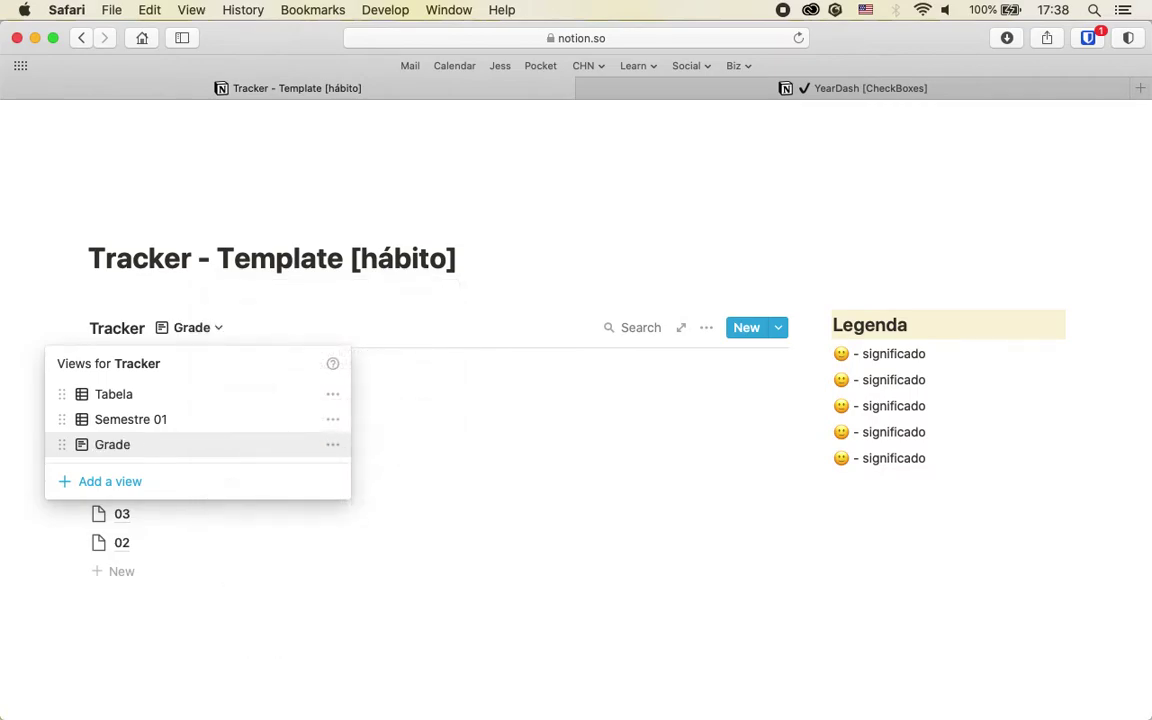
left_click(387, 456)
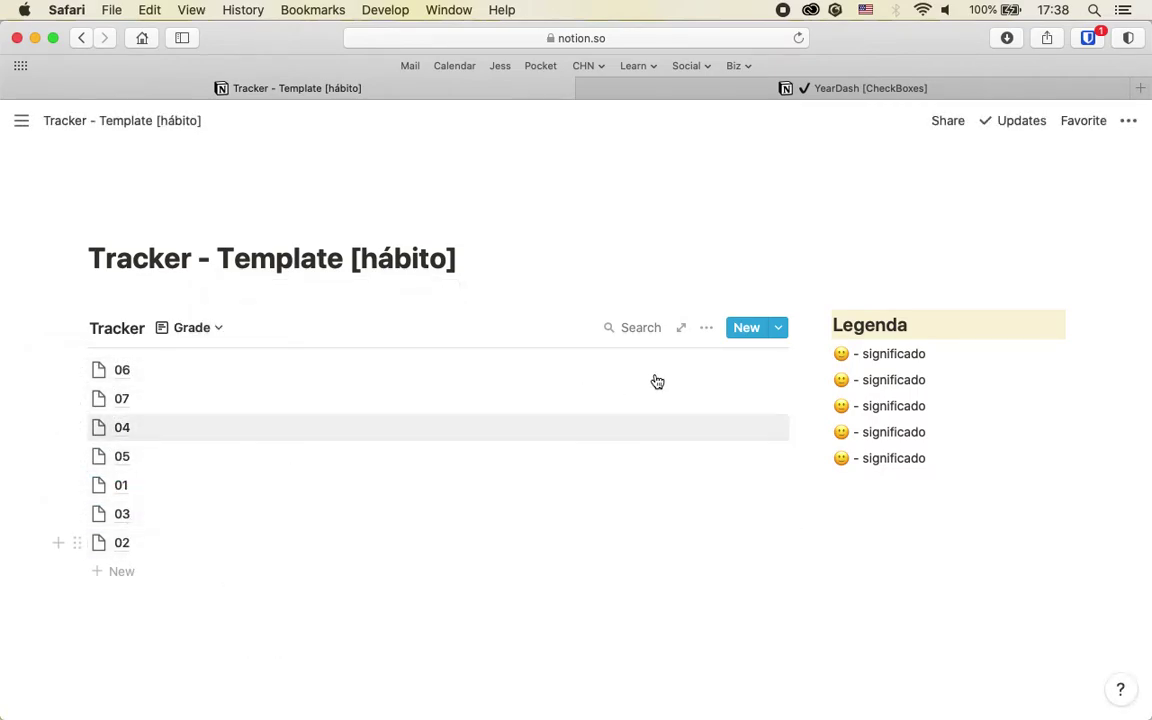
Sort the Grade view by Dia in ascending order
left_click(706, 328)
left_click(766, 510)
left_click(451, 505)
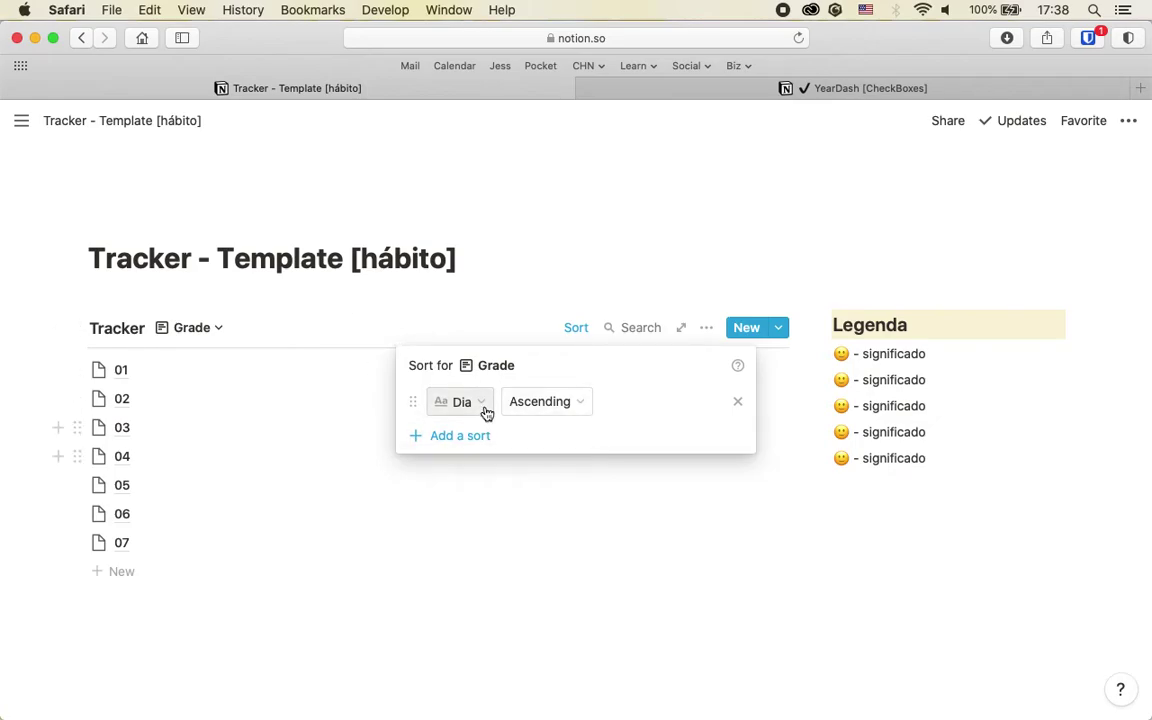
left_click(283, 329)
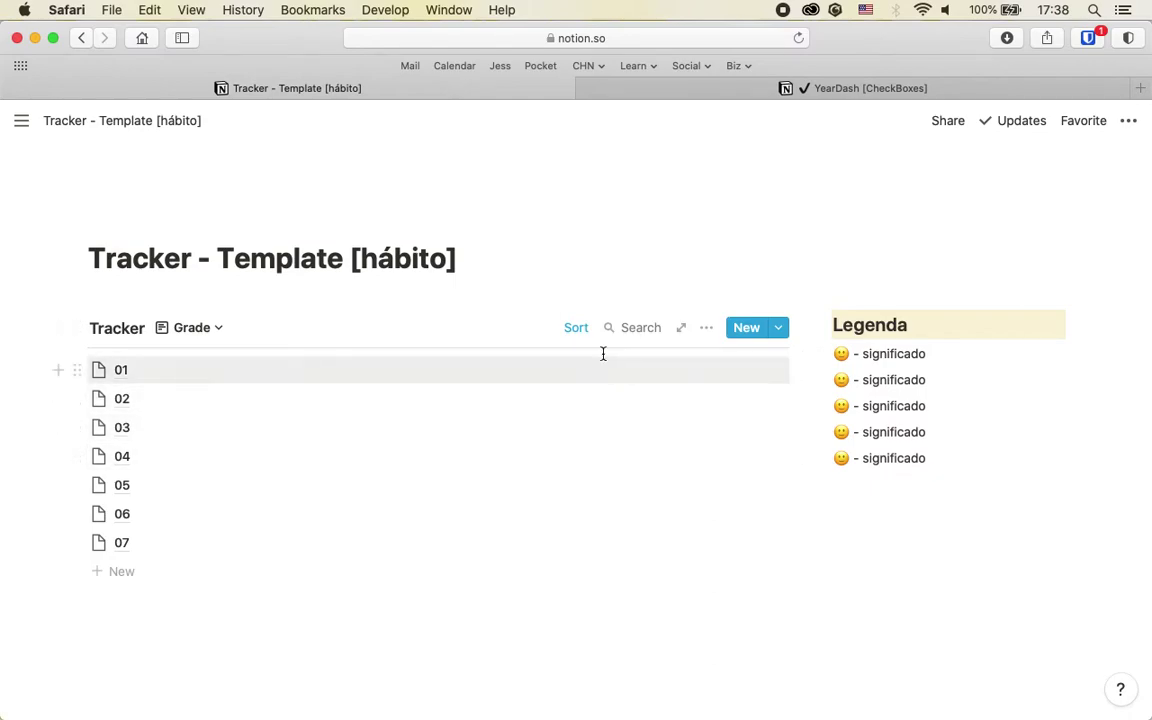
Show the Abr, Fev, Jan and Mar checkbox properties in the Grade view
left_click(707, 328)
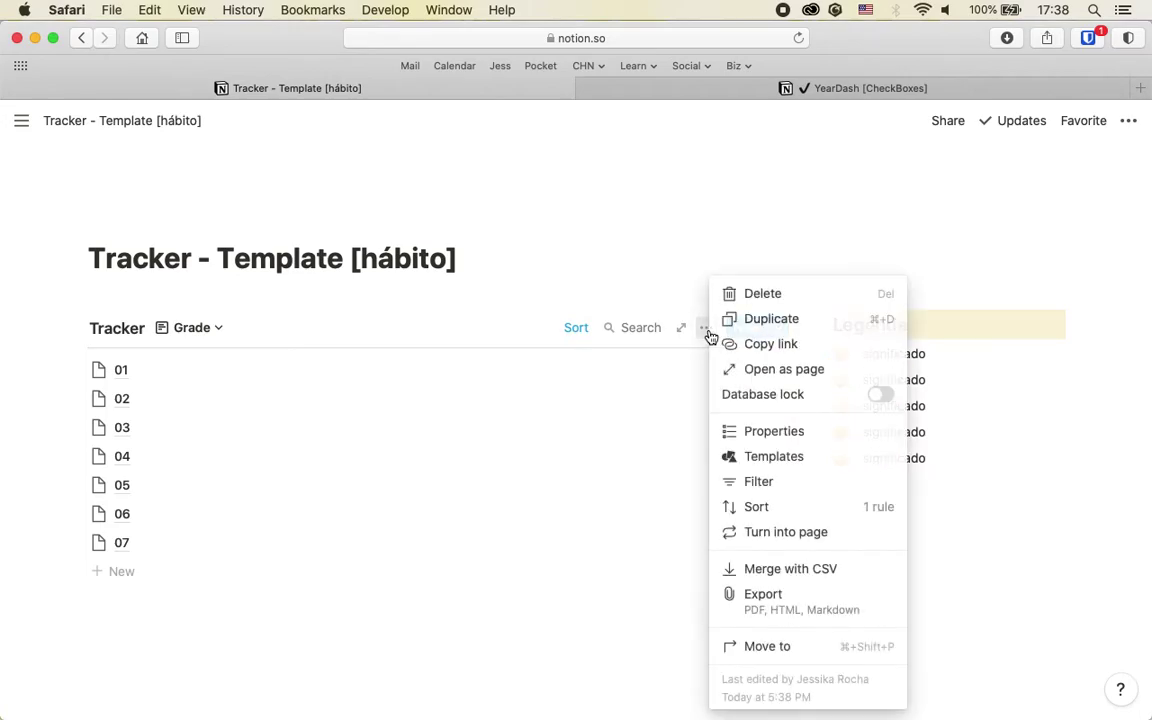
left_click(733, 432)
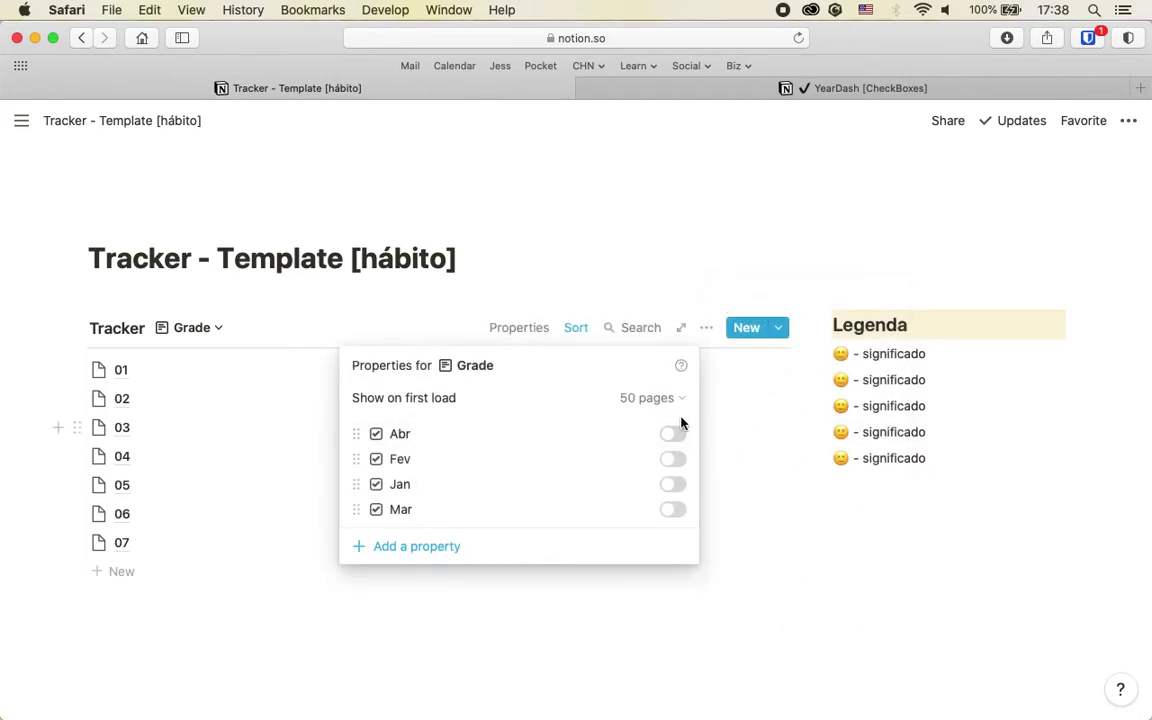
left_click(673, 437)
left_click(673, 460)
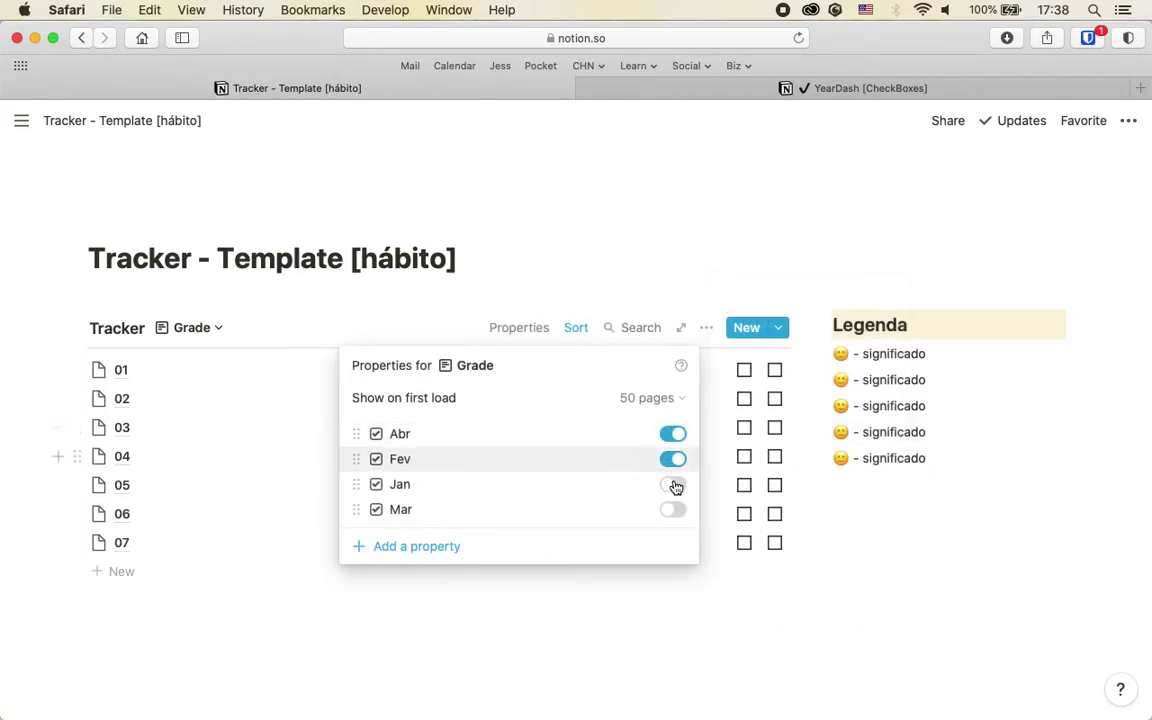
left_click(672, 484)
left_click(670, 513)
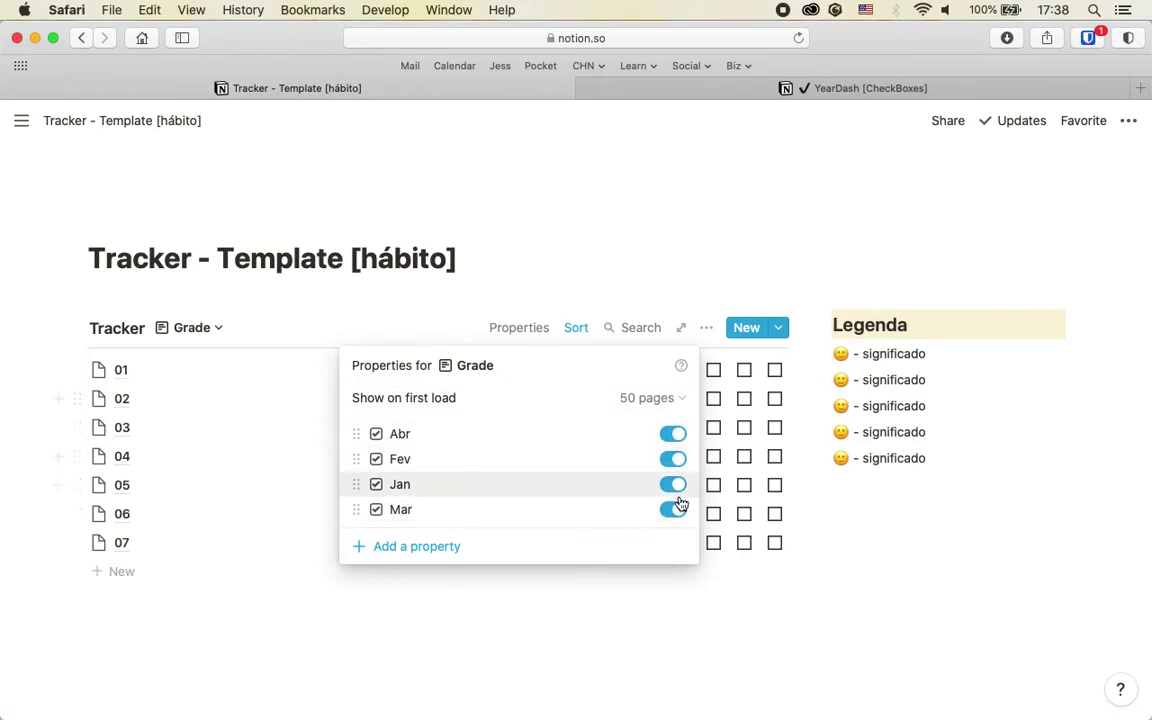
Reorder the Grade view's properties chronologically as Jan, Fev, Mar, Abr
left_click_drag(358, 486, 354, 456)
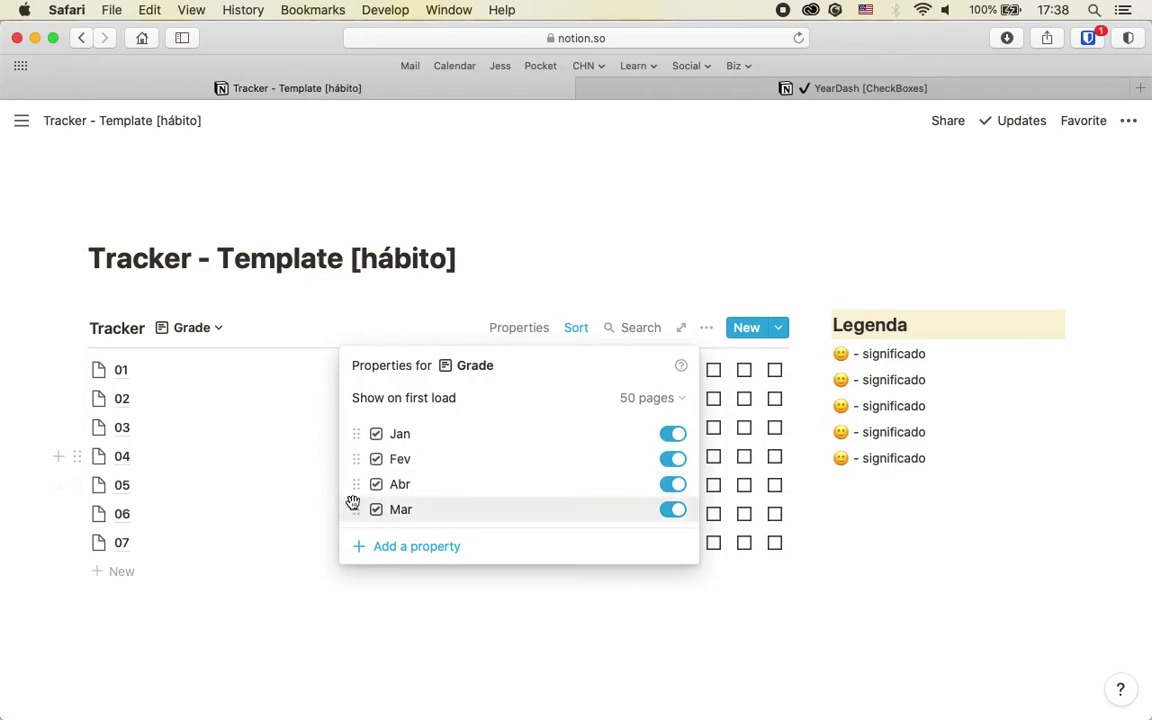
left_click_drag(353, 511, 355, 484)
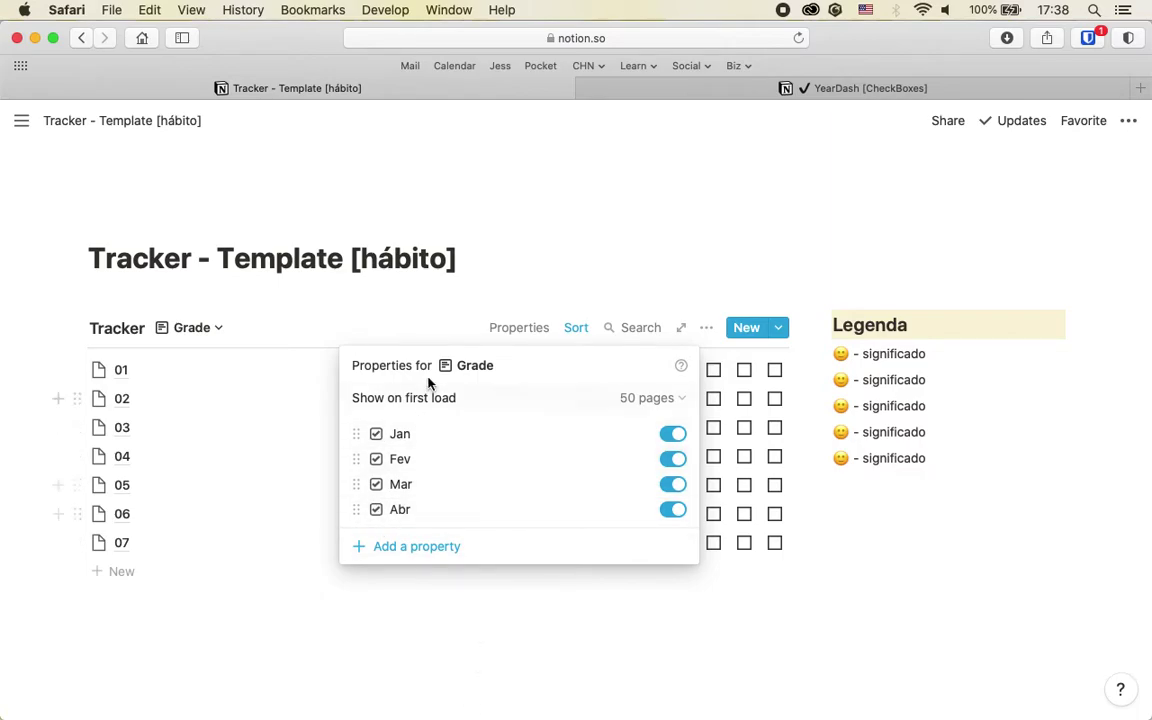
left_click(414, 298)
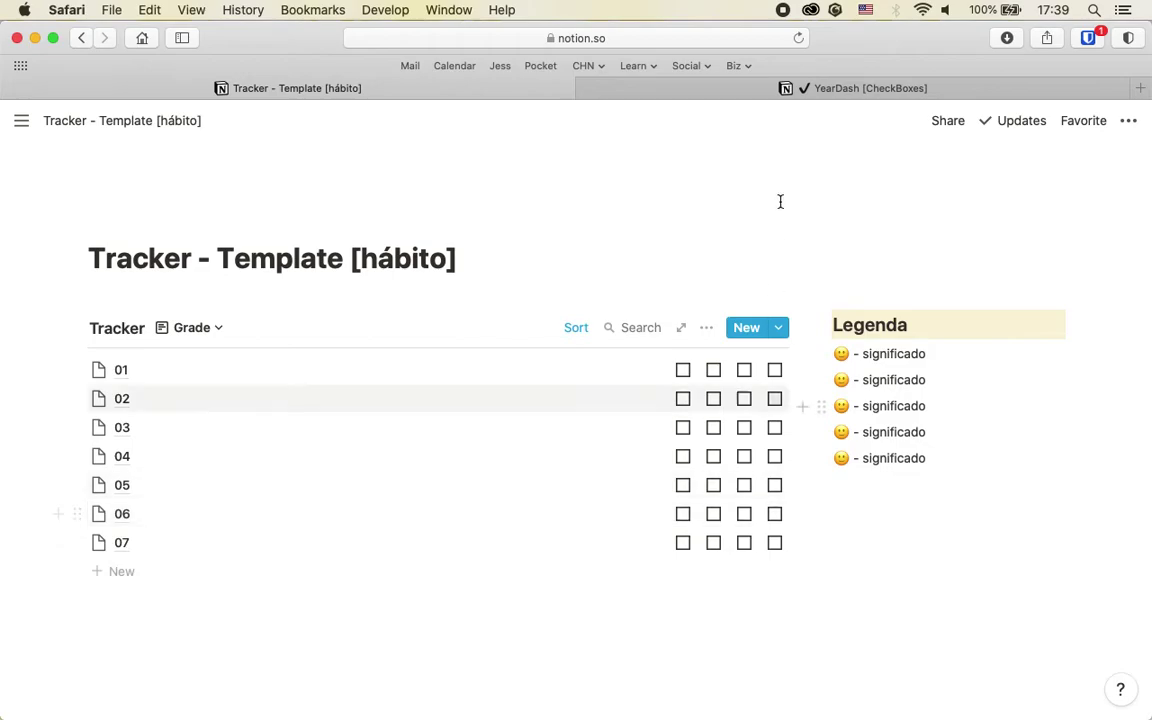
Review which month properties are shown in the Grade view
left_click(706, 327)
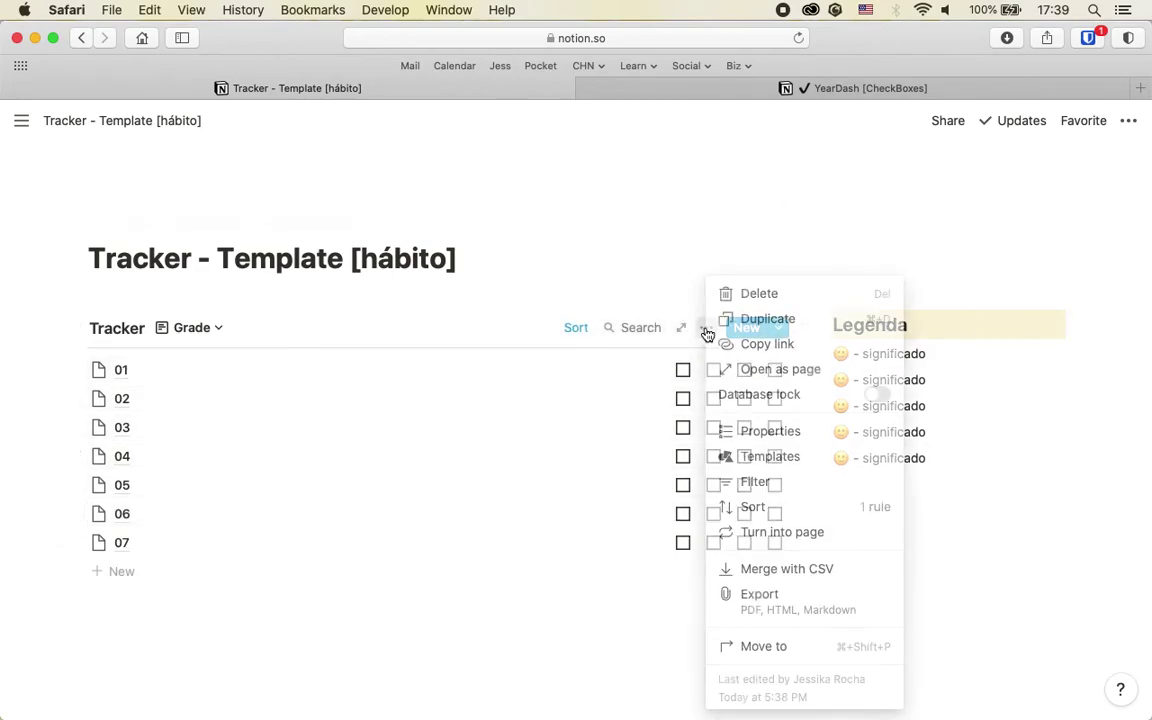
left_click(768, 436)
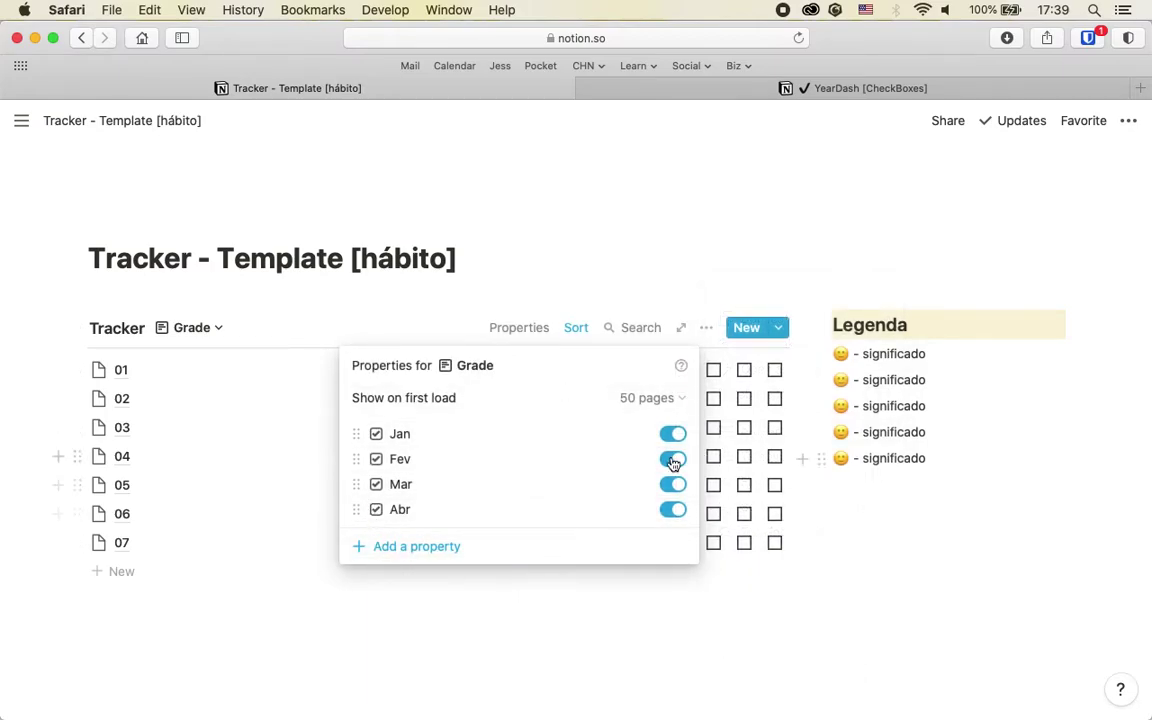
left_click(560, 301)
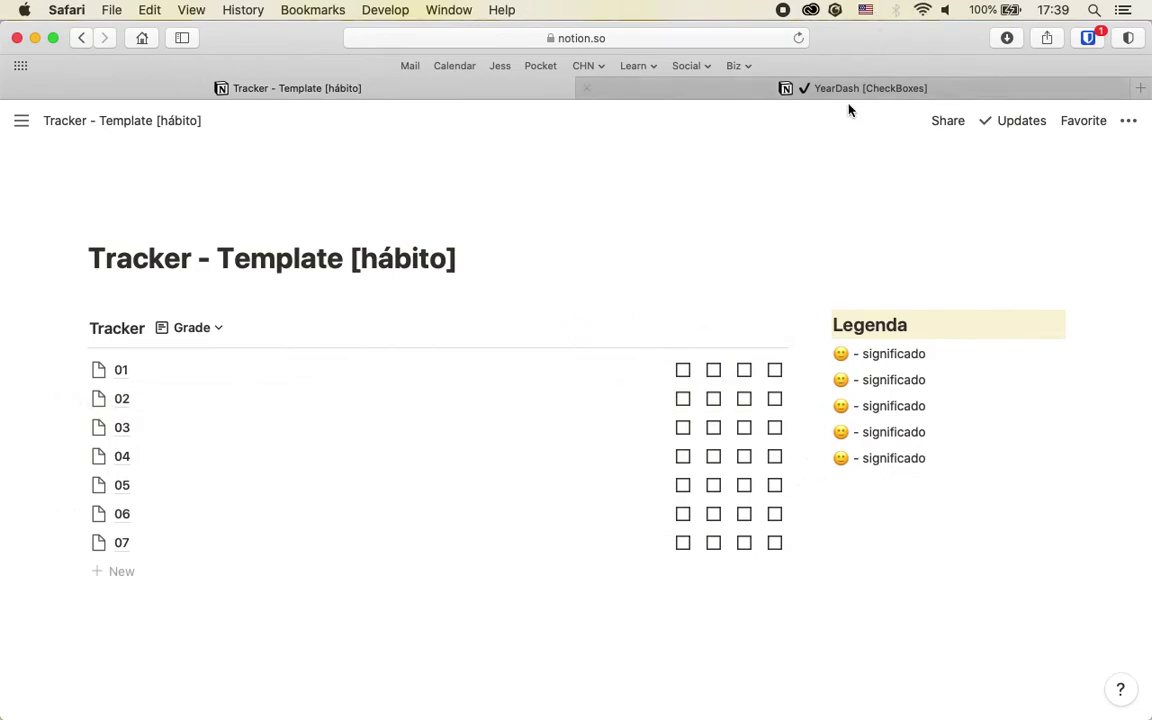
Examine the month-initials heading in the Safari toggle above the Grid view on the YearDash [CheckBoxes] page
mouse_move(822, 91)
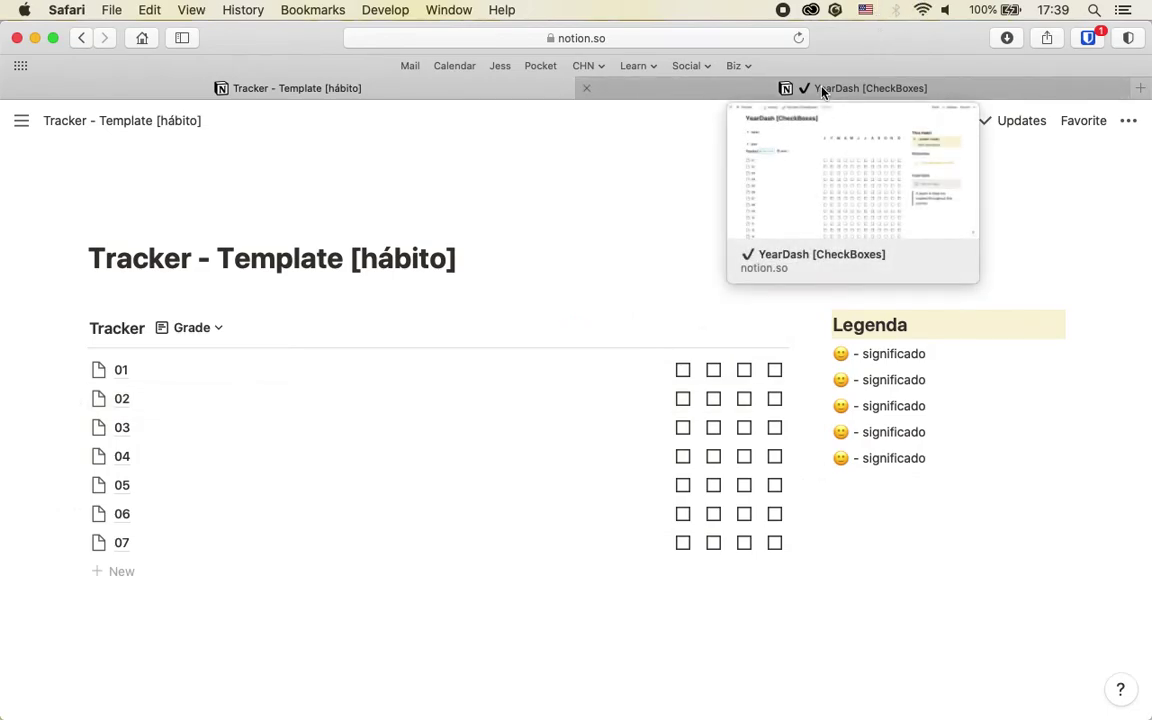
left_click(822, 91)
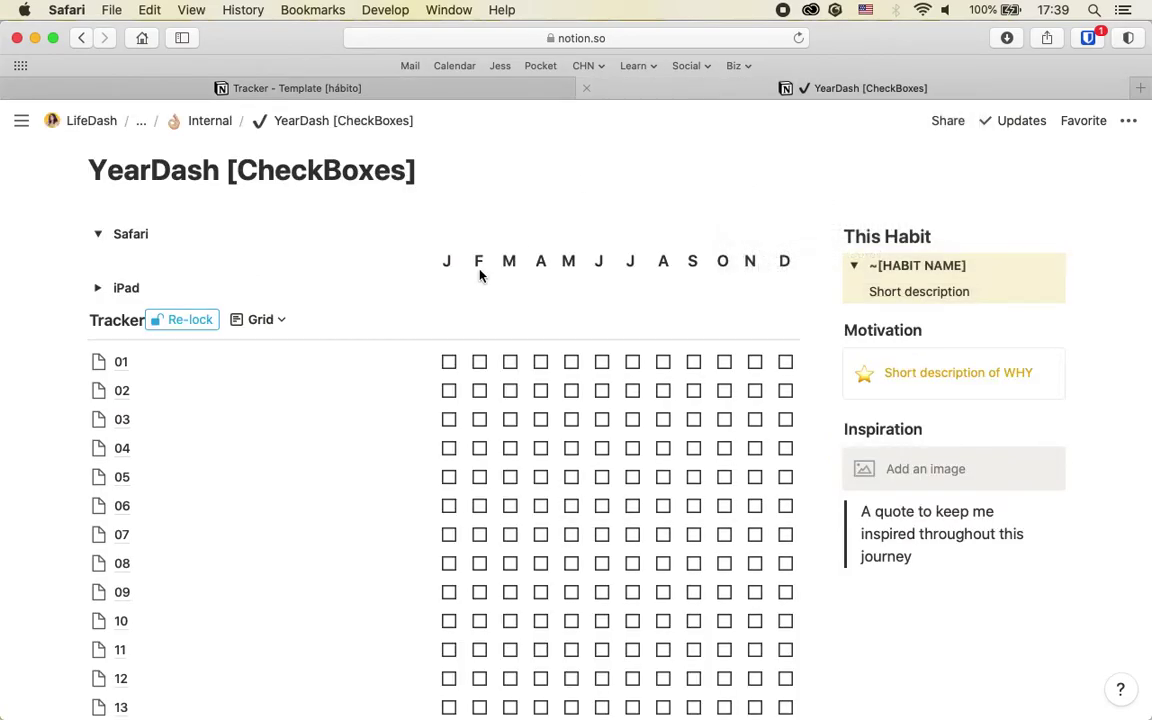
left_click(98, 235)
left_click(98, 235)
left_click_drag(474, 262, 786, 262)
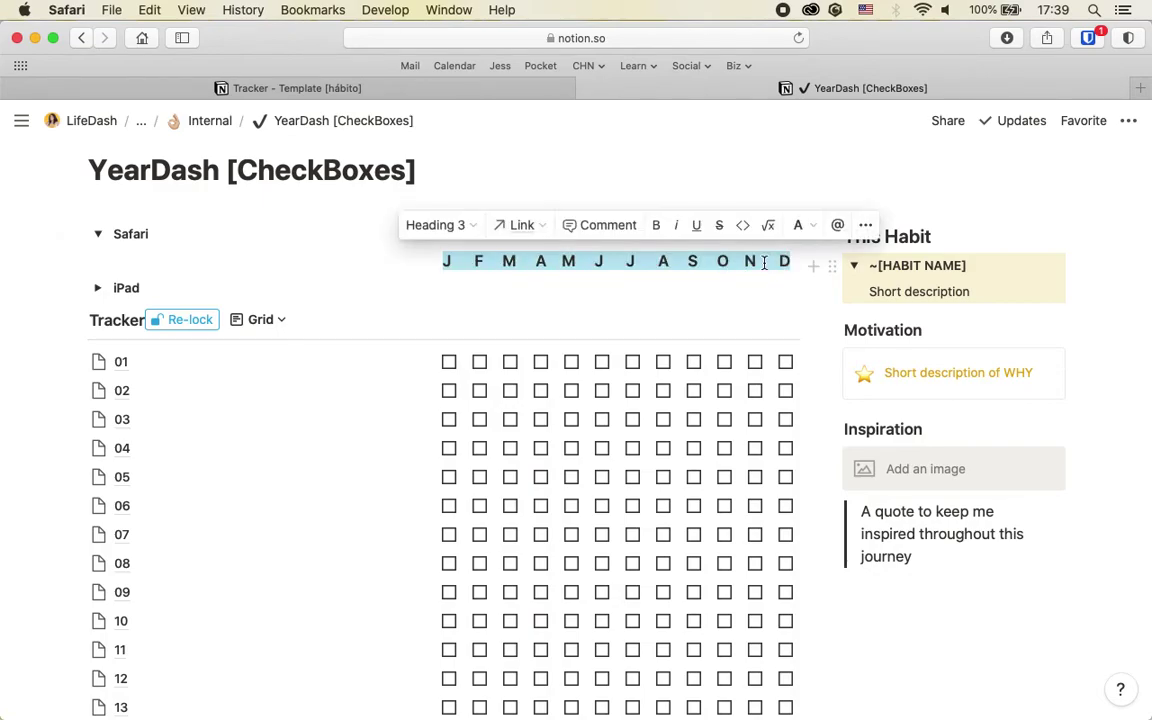
left_click(775, 262)
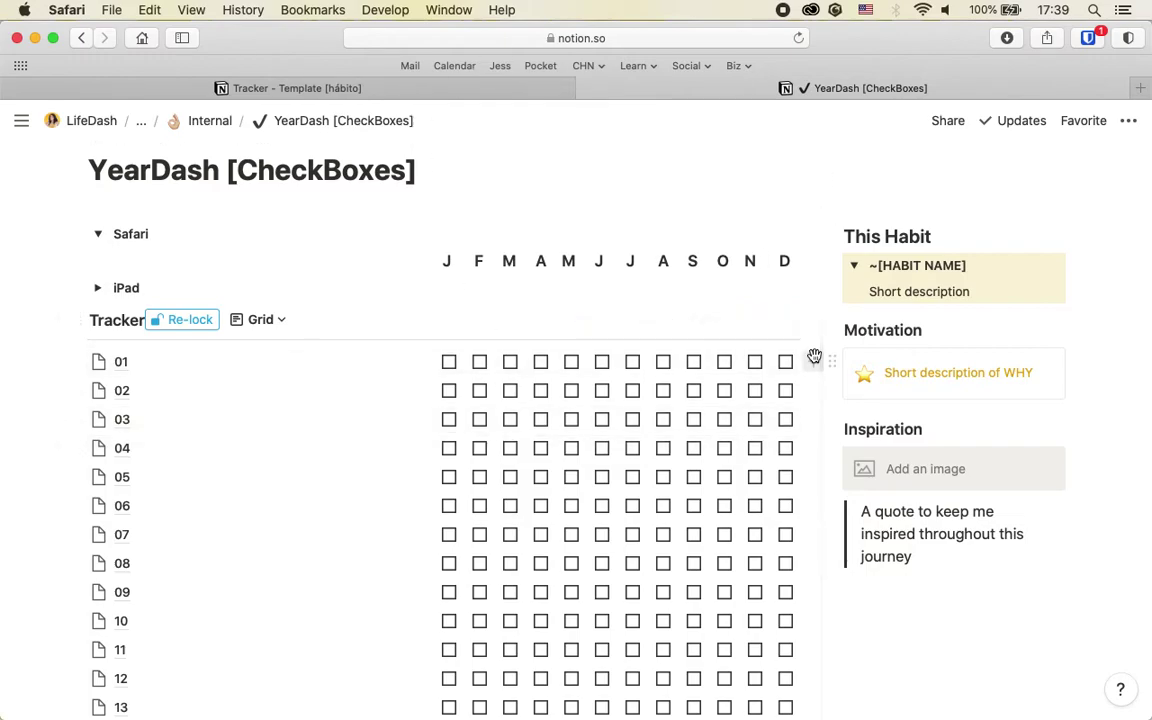
left_click_drag(458, 260, 795, 262)
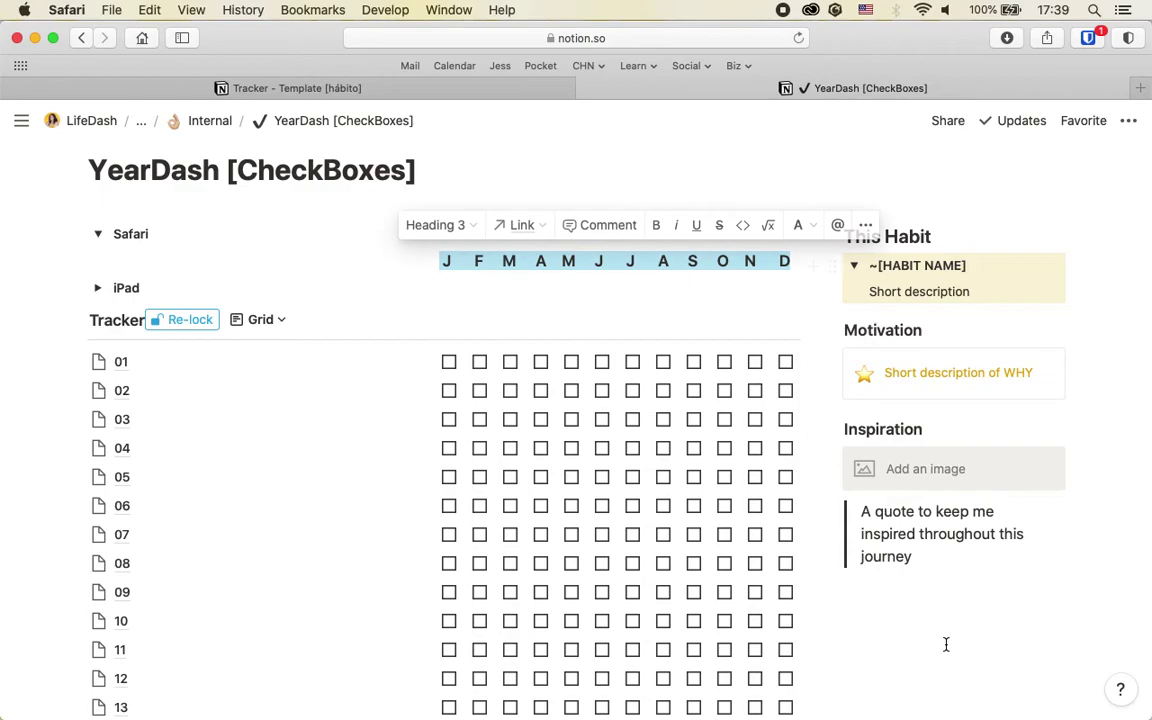
Adjust the leading spaces of the month-initials heading to shift it slightly right above the Grid view's checkbox columns
left_click(778, 262)
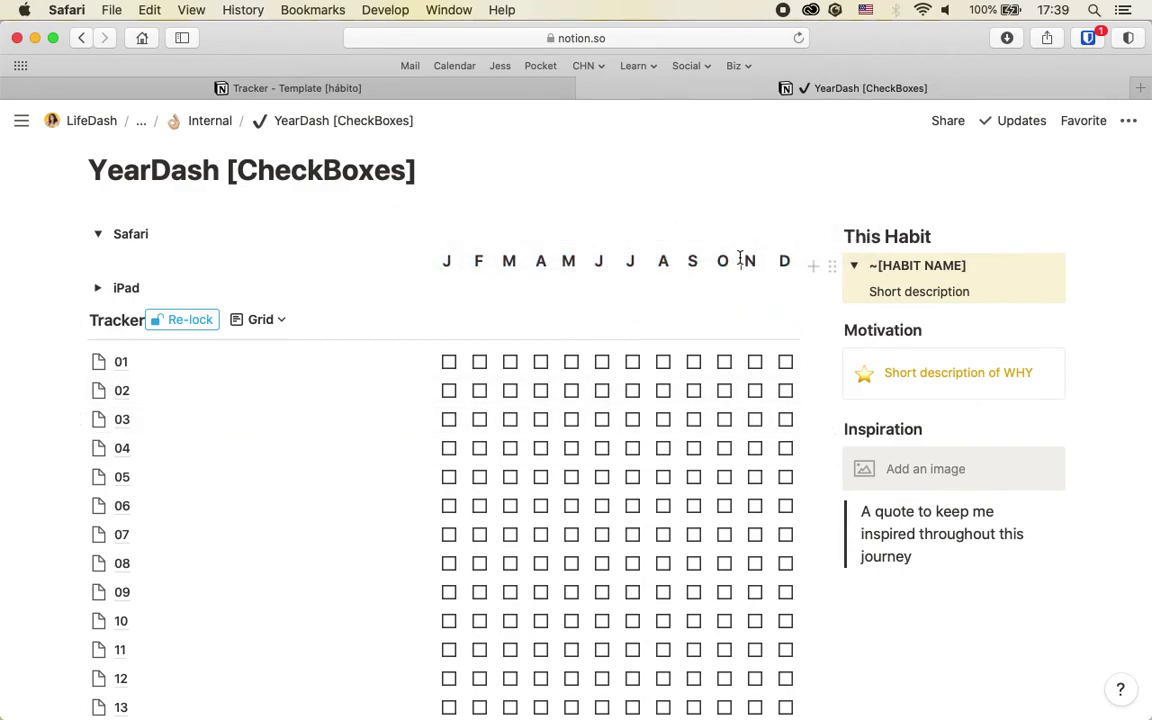
left_click(702, 261)
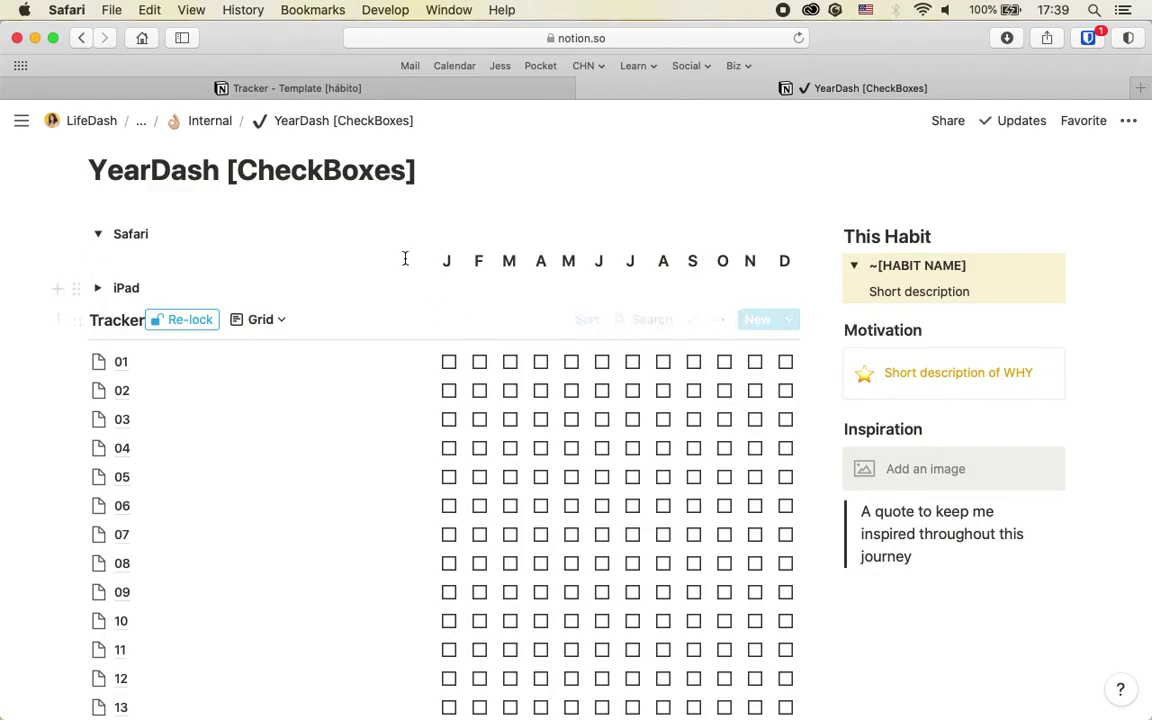
left_click(410, 259)
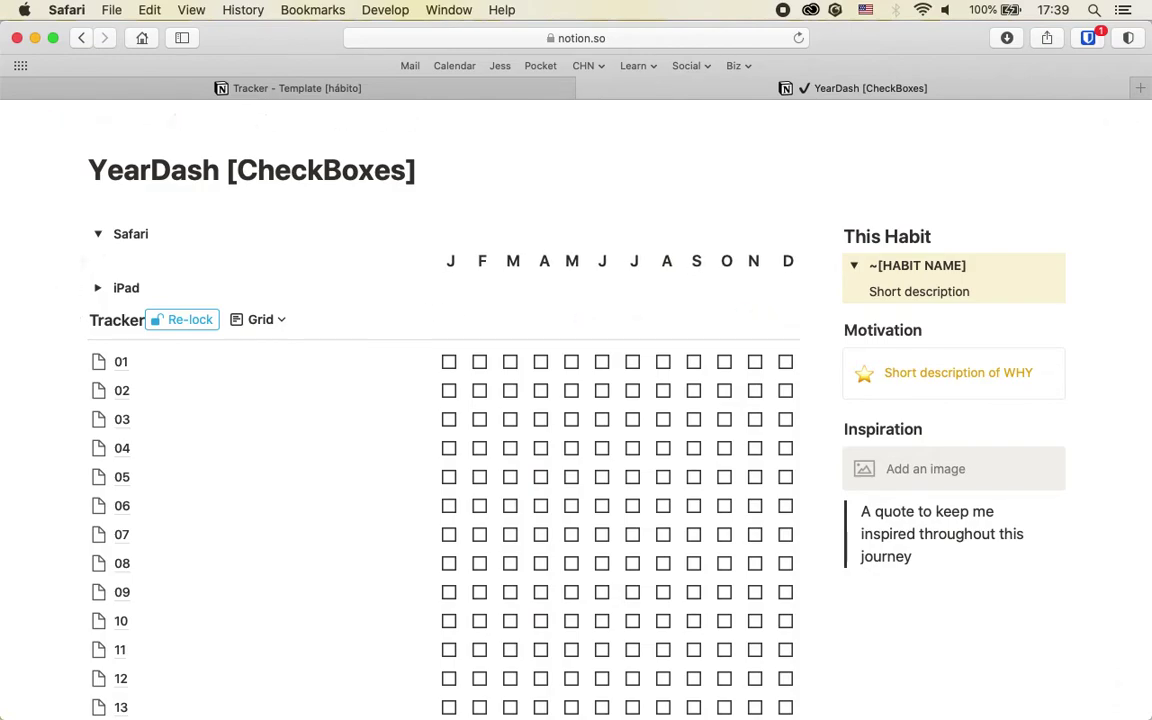
key("BackSpace")
key("BackSpace")
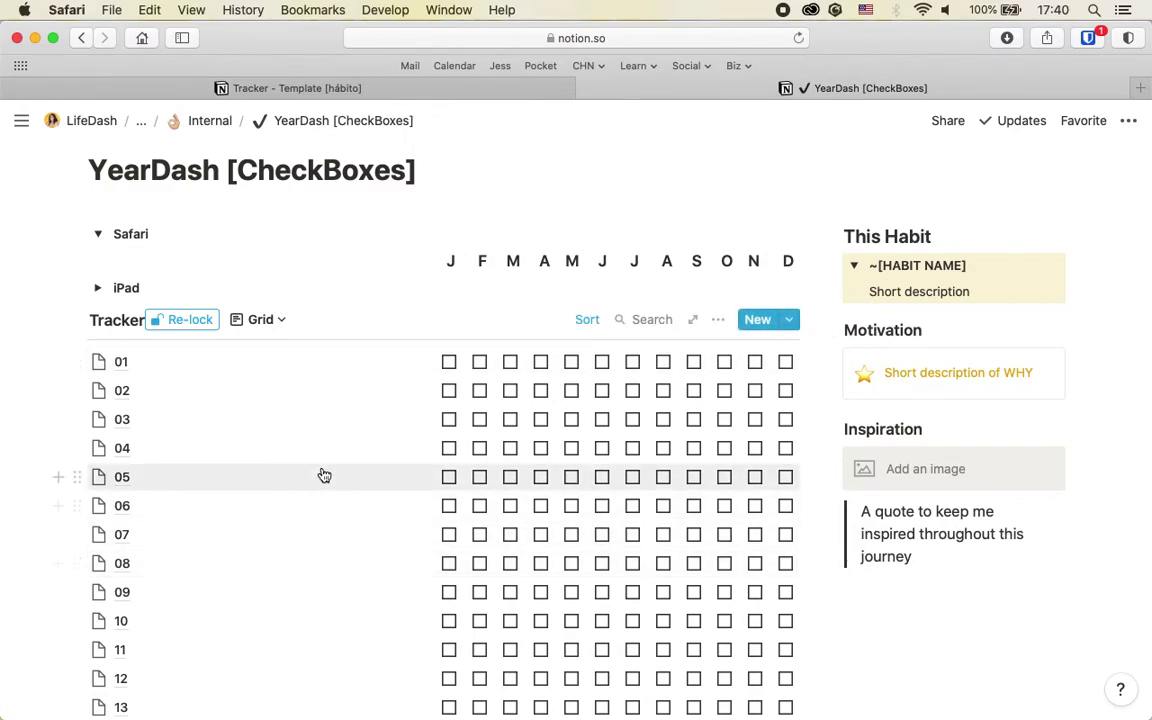
Check the month heading inside the iPad toggle and delete that toggle, and rename the Safari toggle as Legenda
left_click(100, 297)
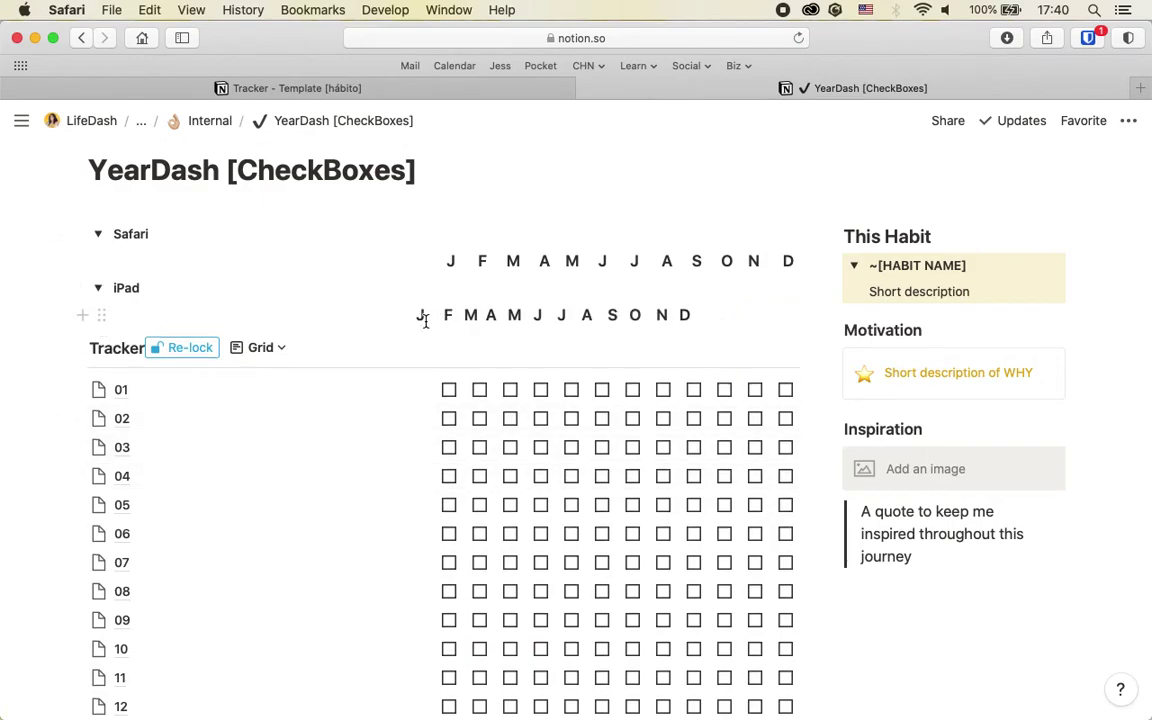
left_click(97, 291)
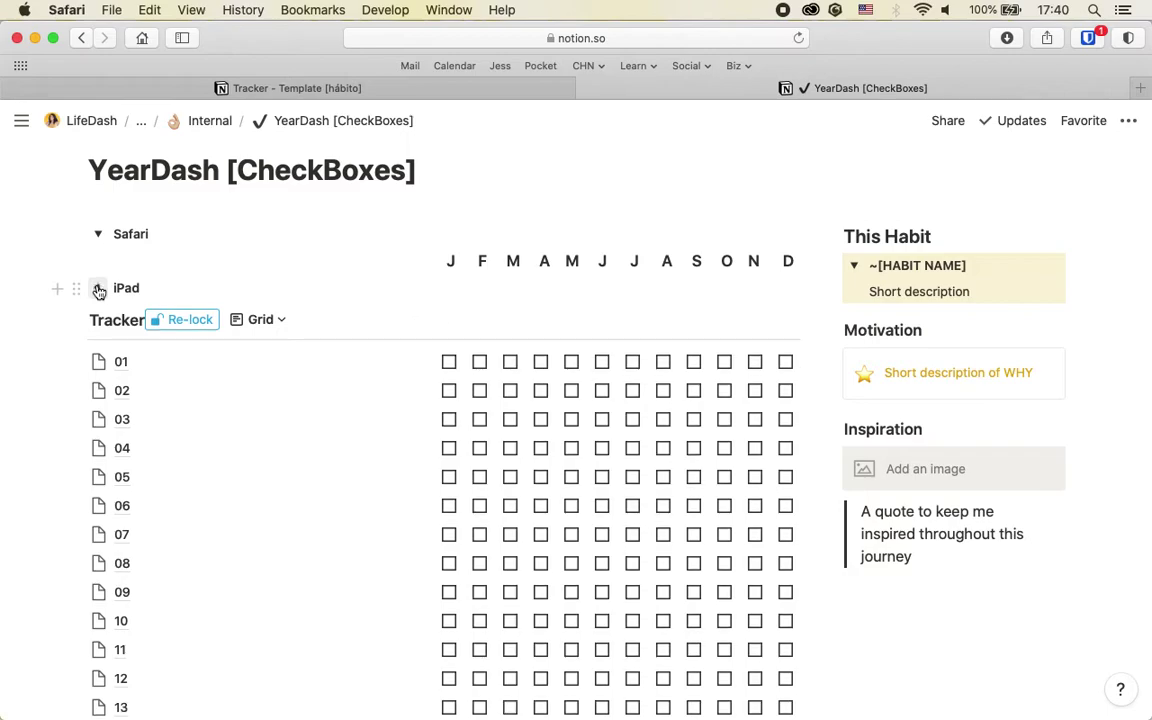
left_click(78, 288)
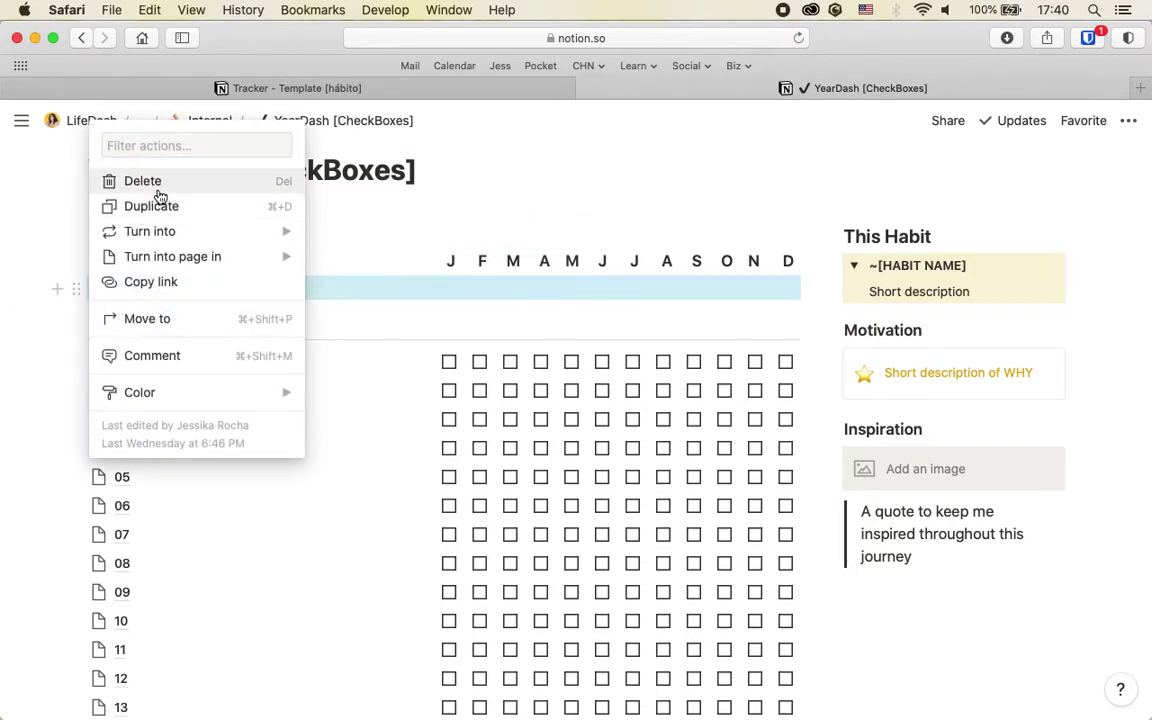
left_click(159, 195)
double_click(130, 233)
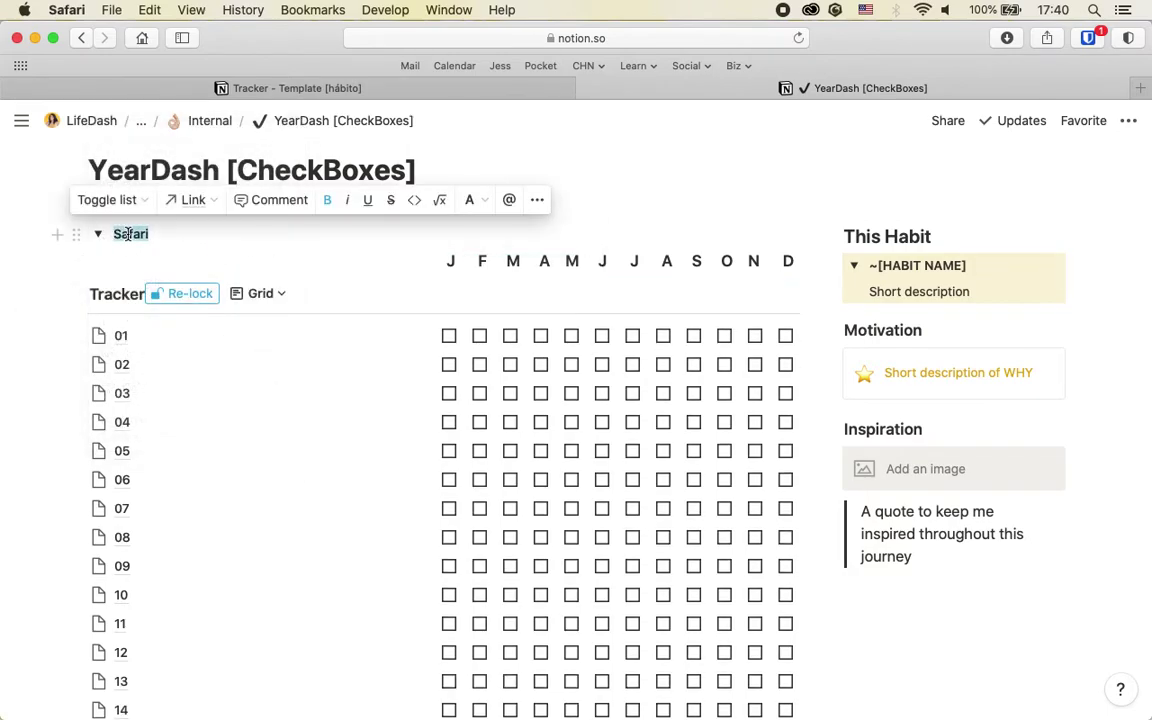
type("Legenda")
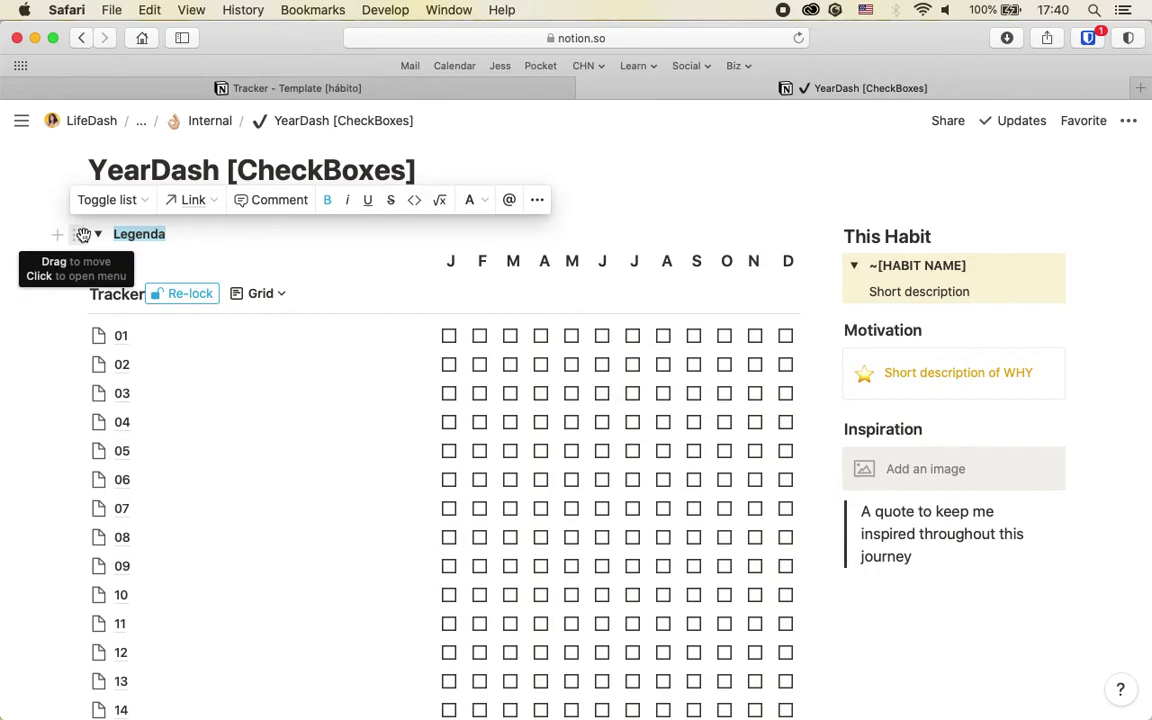
Duplicate the Legenda toggle and rename the copy as Computador 02 in bold
left_click(71, 230)
mouse_move(89, 254)
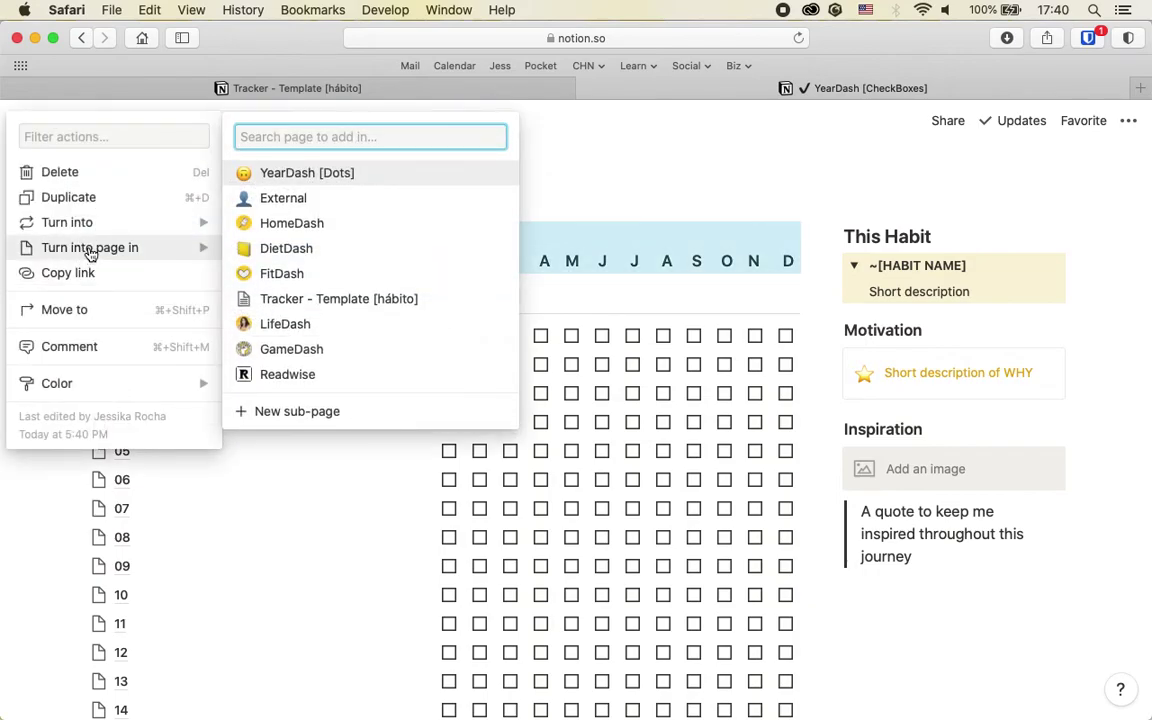
left_click(106, 200)
double_click(139, 287)
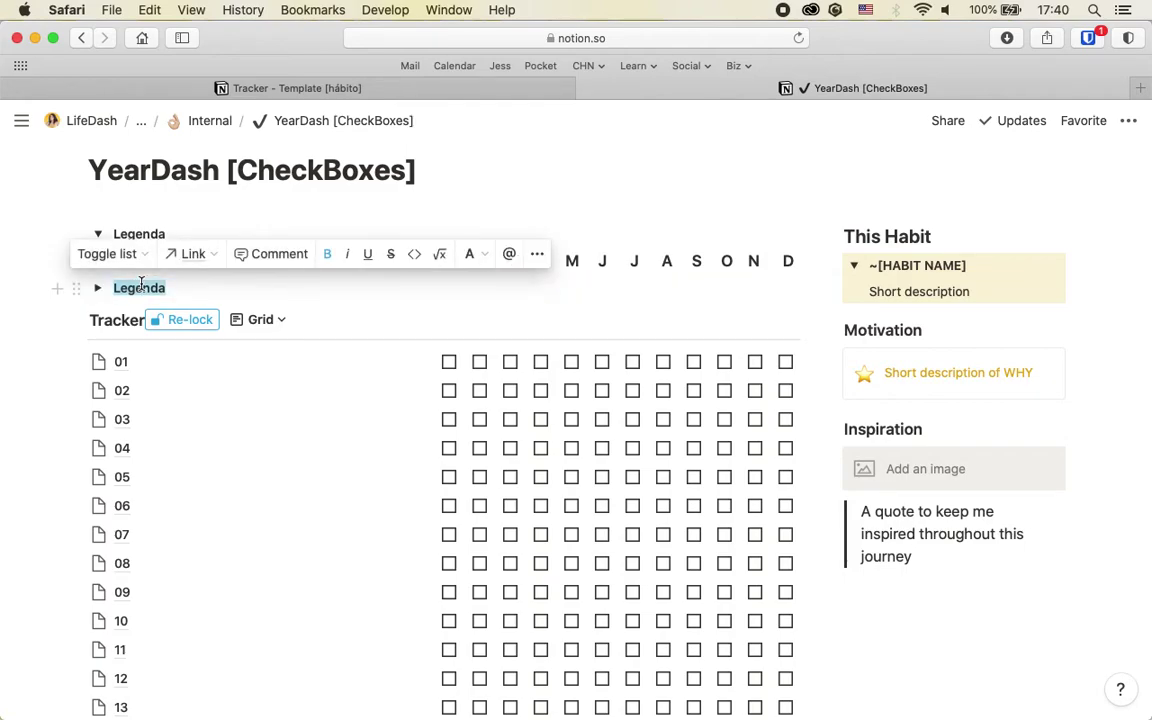
type("Computador 02")
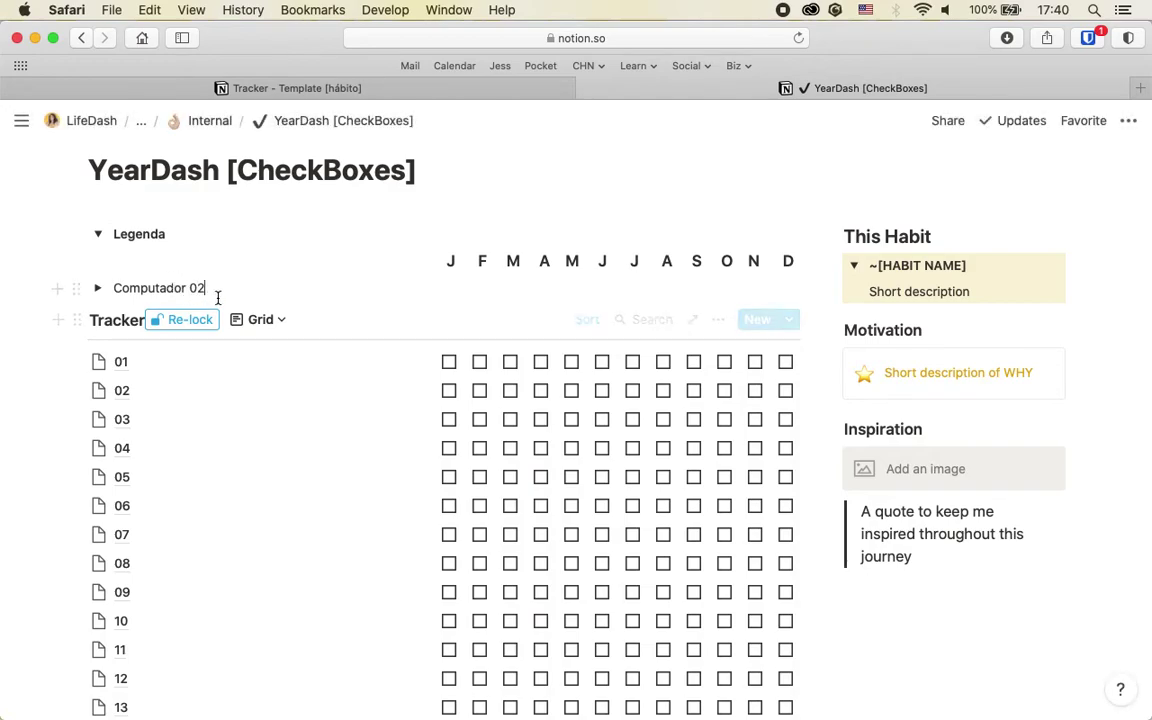
key("super+a")
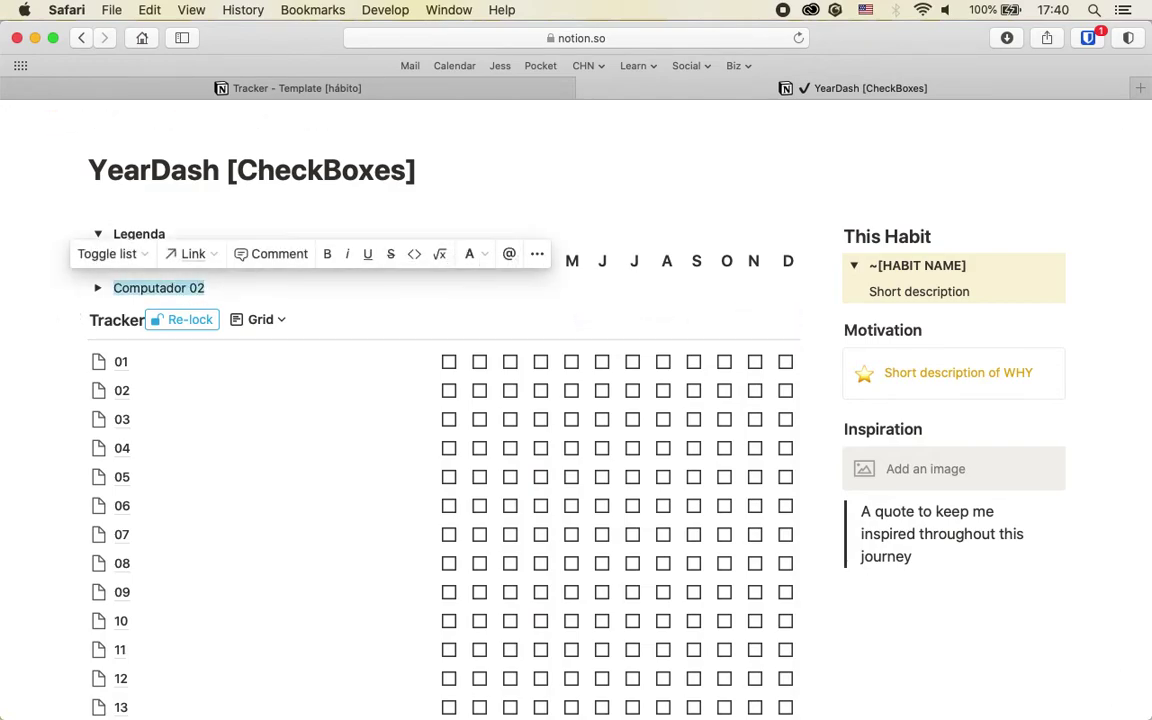
Remove leading spaces to shift the month initials left in the Computador 02 toggle, and delete that toggle
left_click(98, 289)
left_click(468, 319)
key("BackSpace")
key("BackSpace")
key("BackSpace")
key("BackSpace")
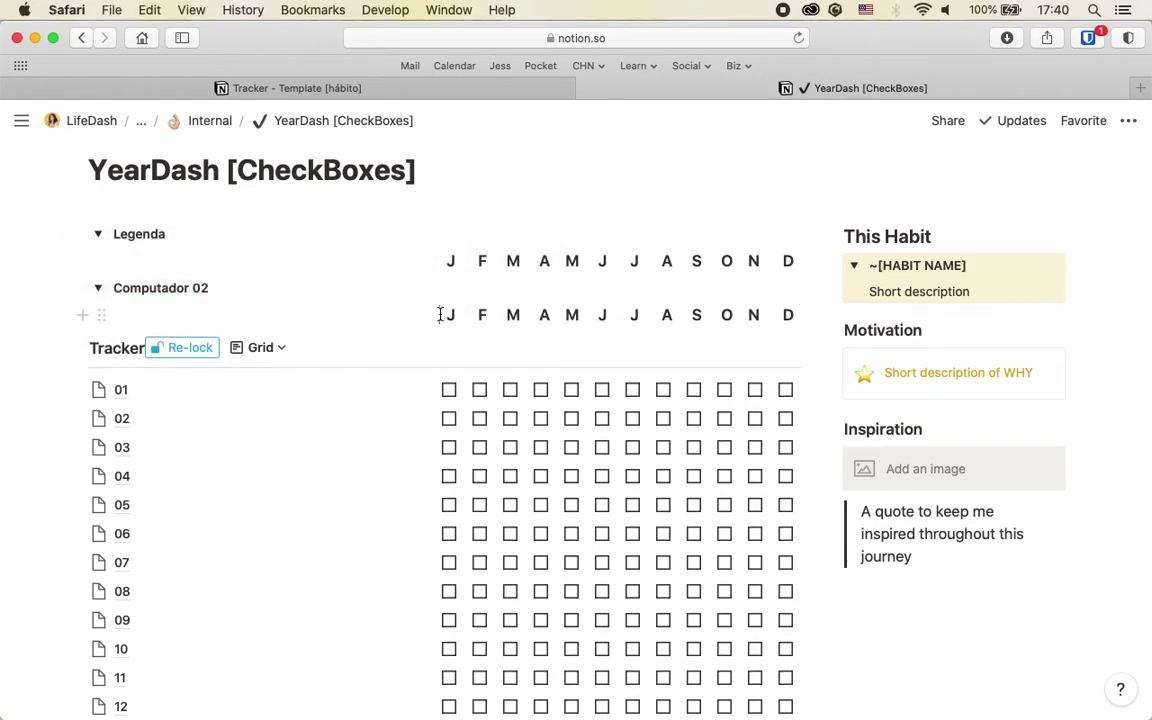
key("BackSpace")
key("BackSpace")
key("BackSpace")
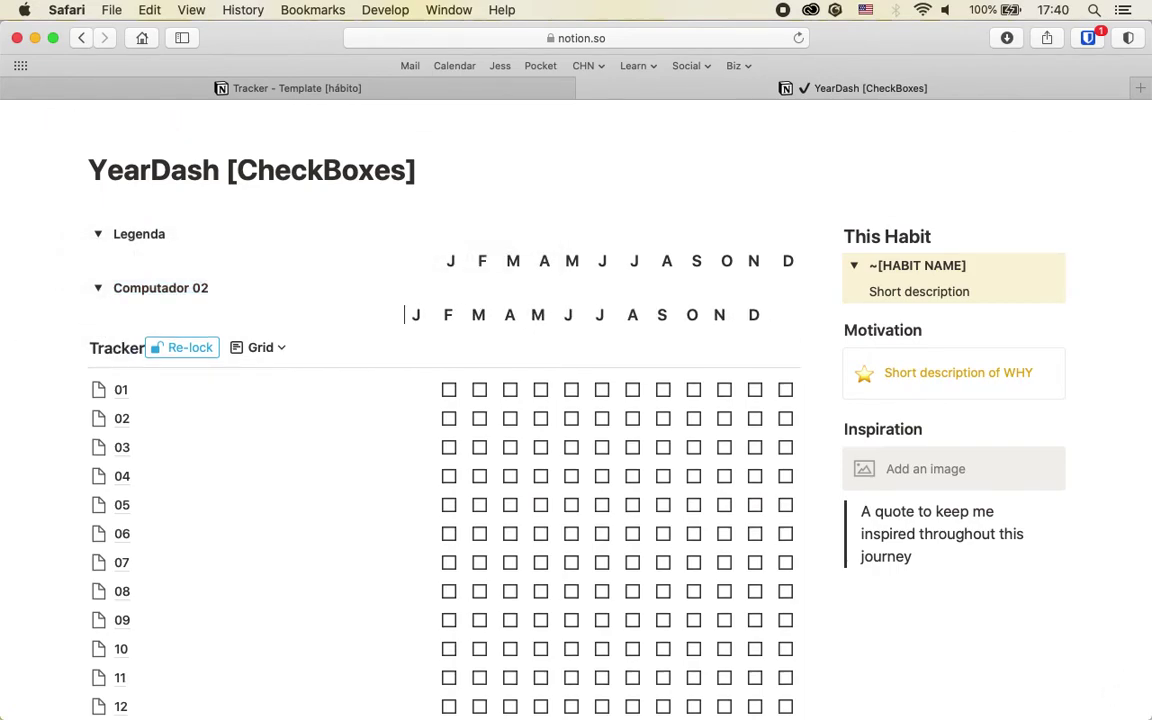
left_click(78, 289)
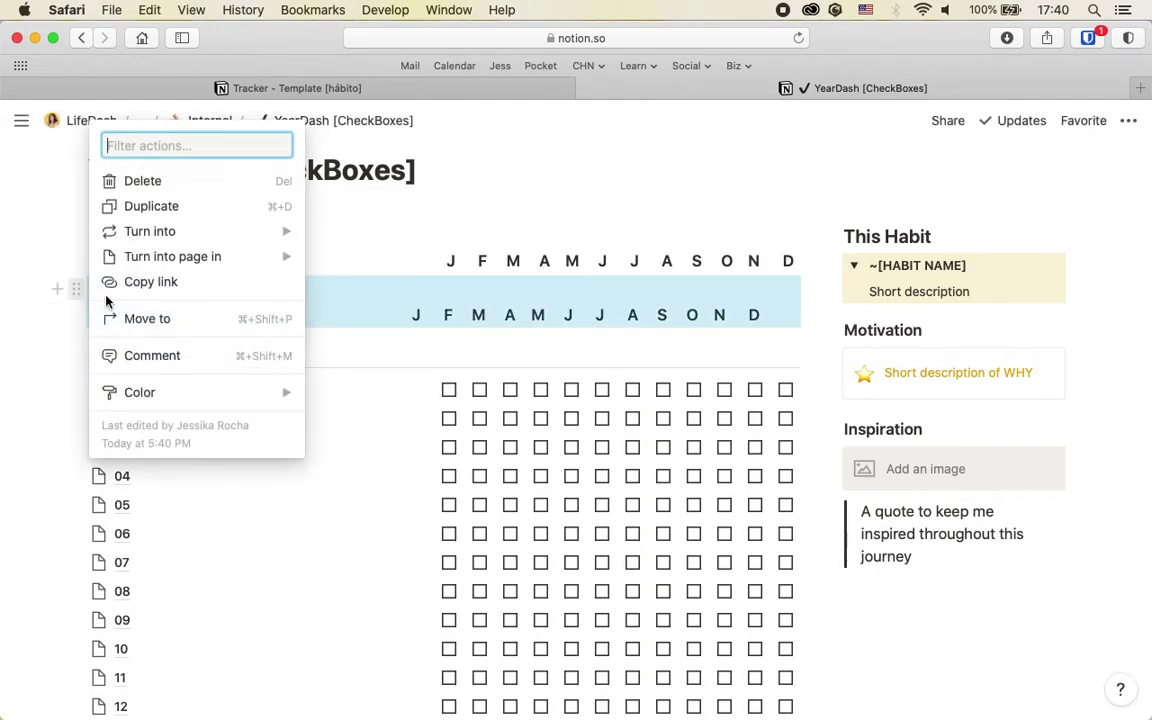
left_click(142, 181)
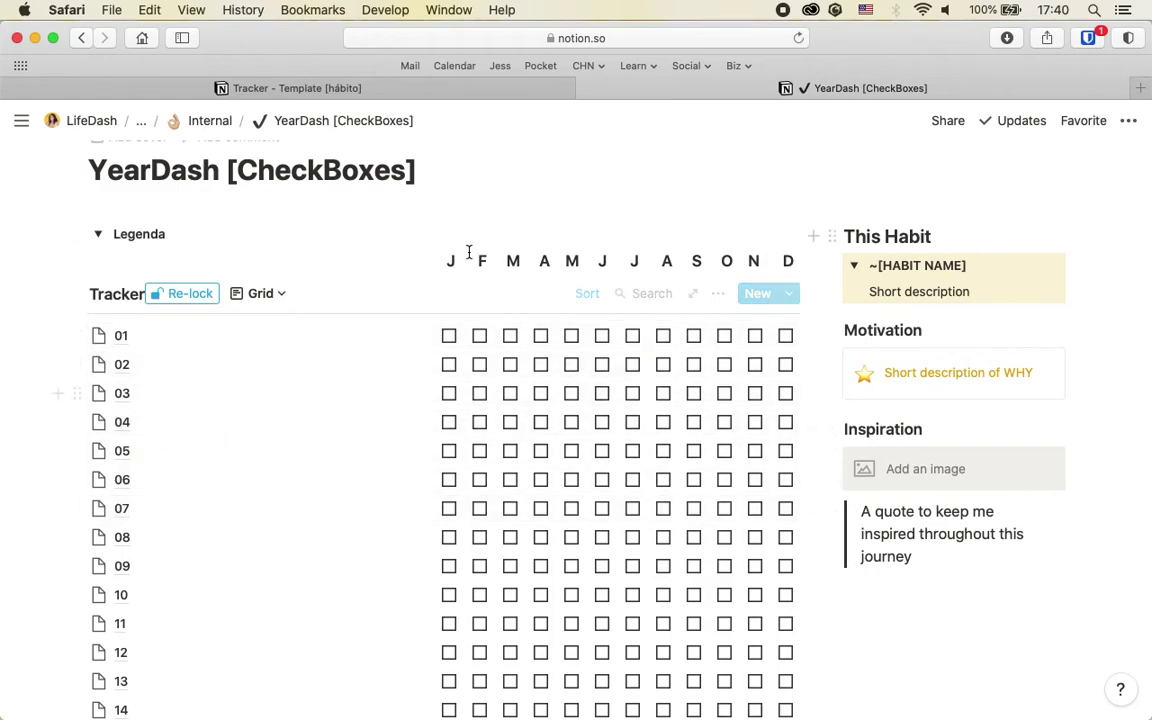
Collapse the Legenda toggle to hide the month-initials heading above the Tracker
left_click(97, 240)
left_click(97, 240)
left_click(97, 240)
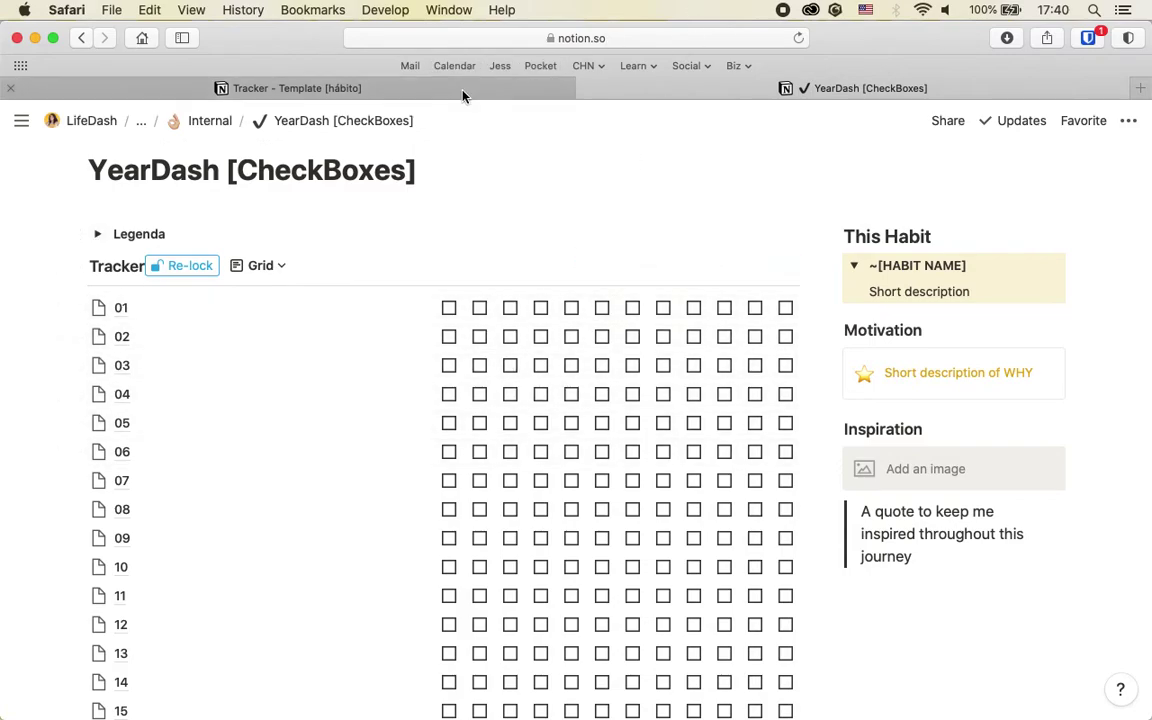
Compare with the Tracker - Template [hábito] page and open YearDash [Dots] from the Internal page
left_click(416, 86)
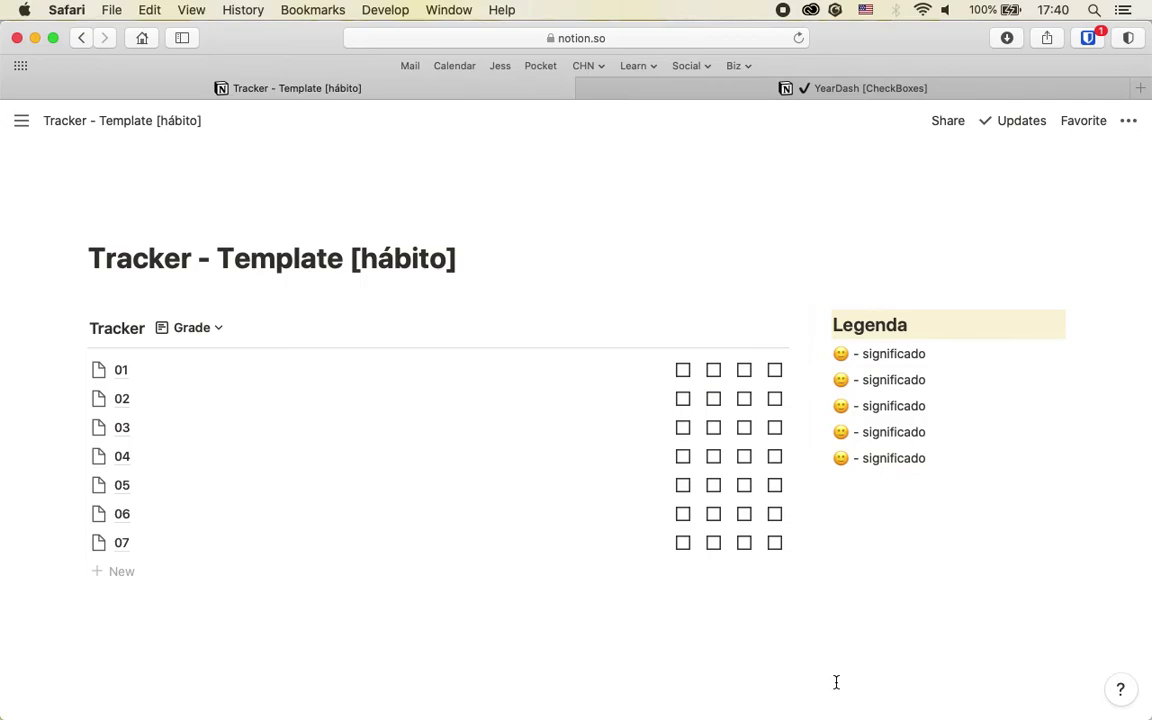
left_click(786, 89)
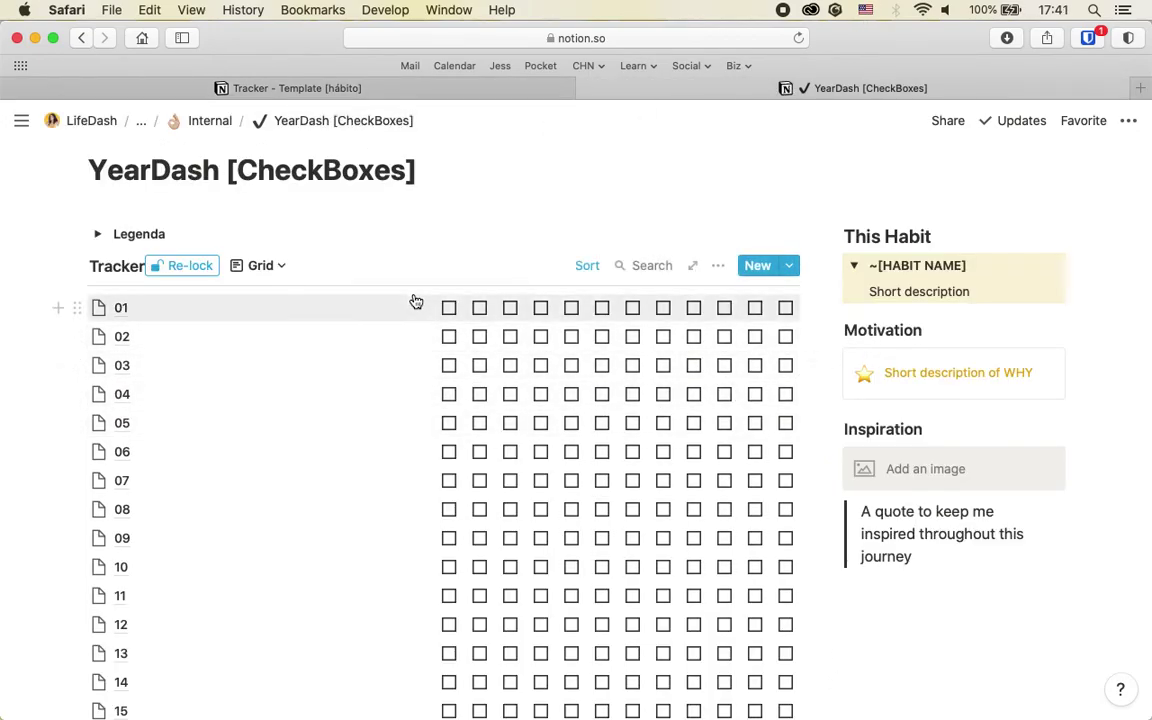
left_click(212, 121)
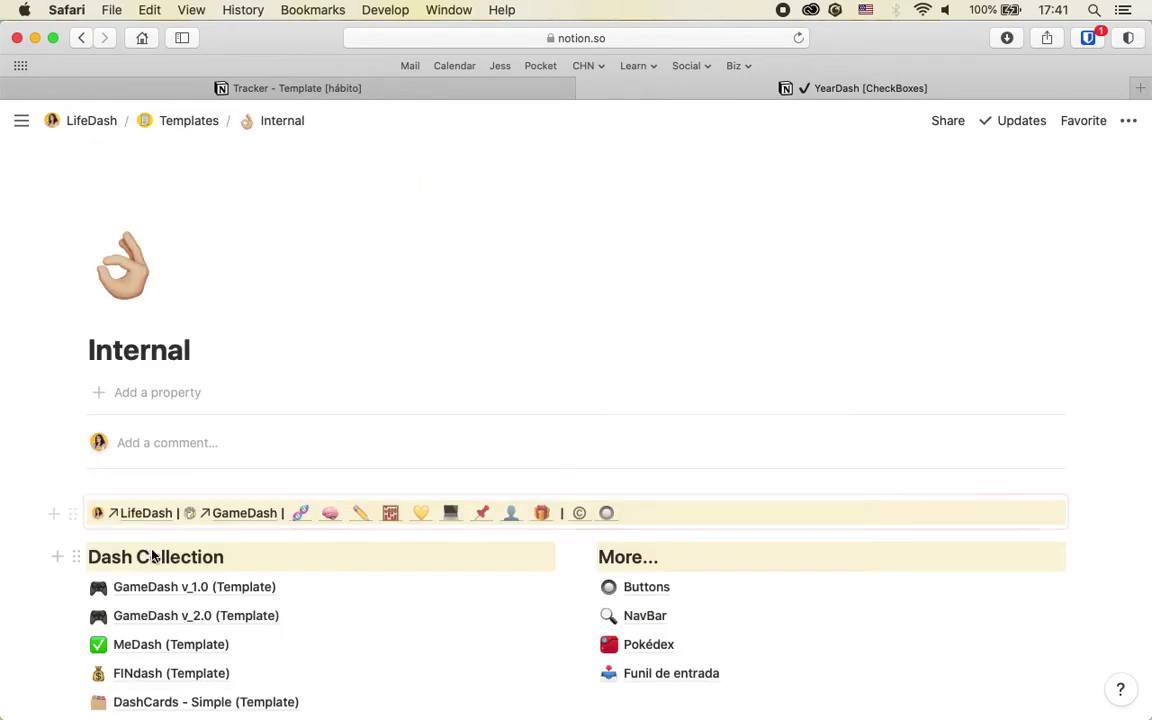
scroll(151, 500, "down", 5)
left_click(153, 524)
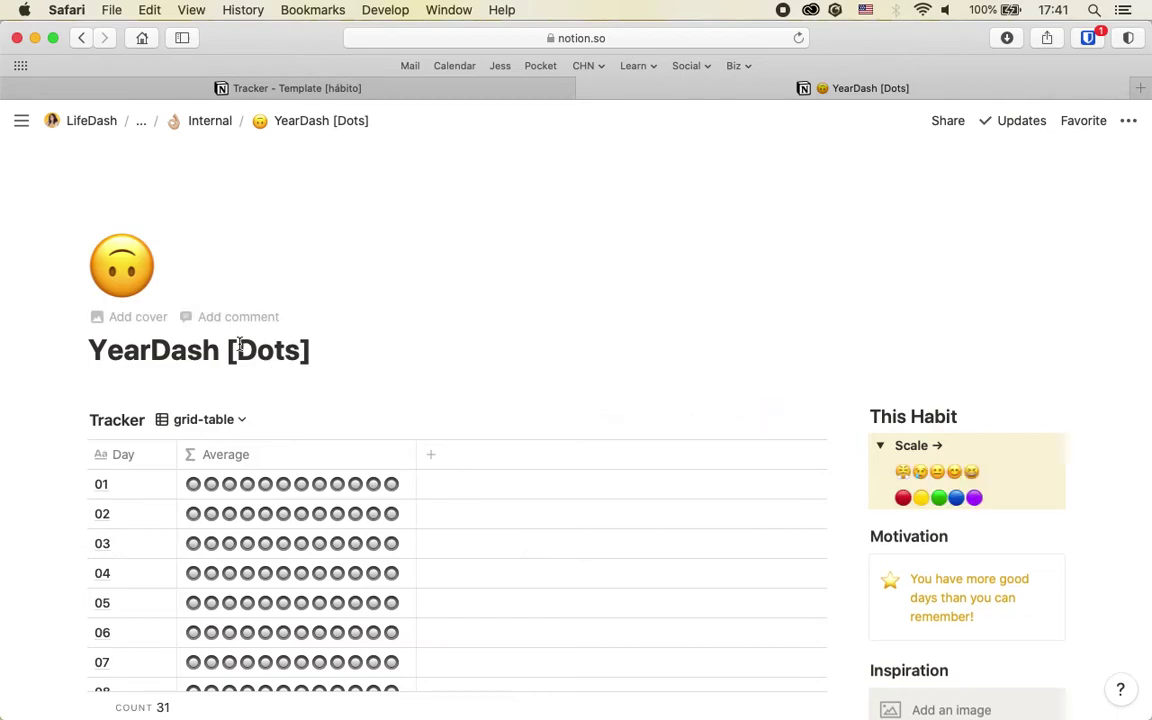
Examine the face emojis and coloured dots of the Scale legend on the YearDash [Dots] page
left_click_drag(240, 350, 272, 350)
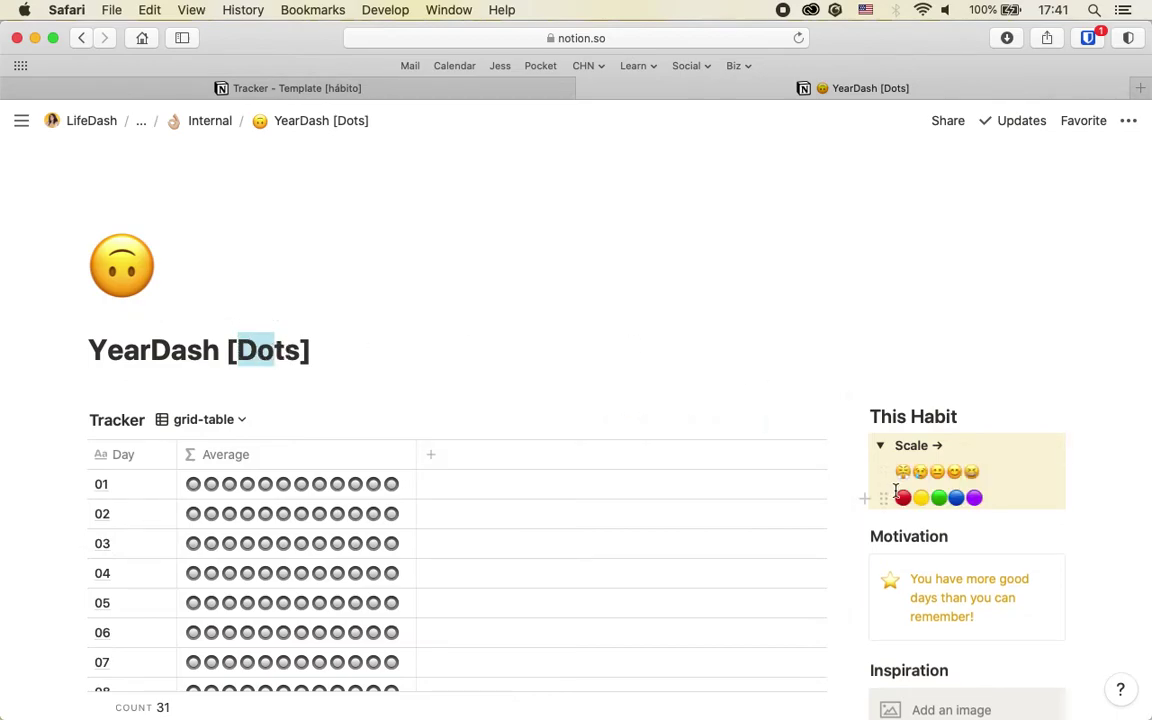
left_click(973, 486)
double_click(975, 487)
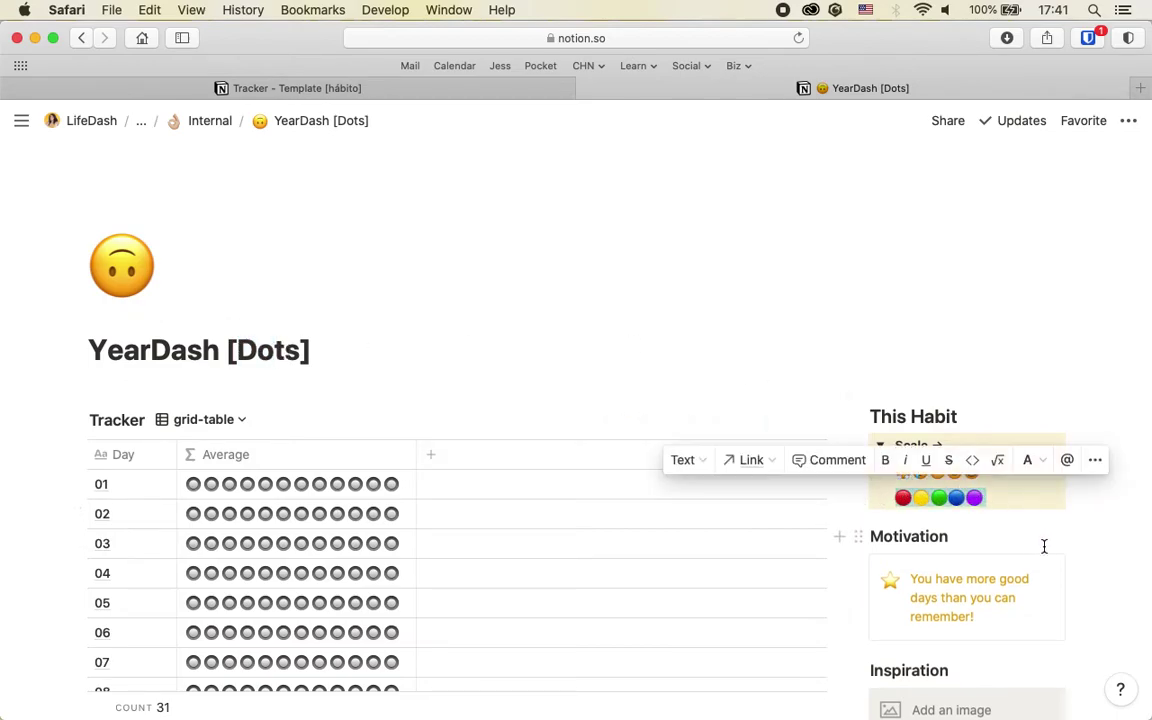
left_click_drag(987, 476, 897, 474)
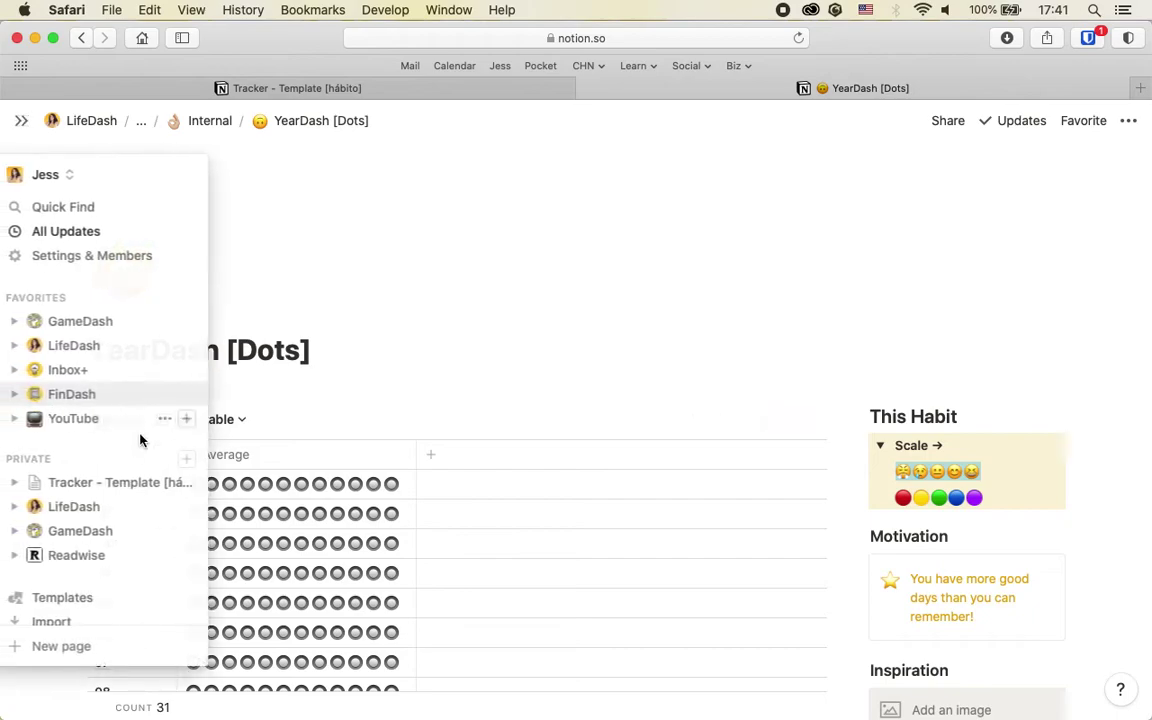
Compare the grid-list, grid-table and Table views of the YearDash [Dots] Tracker
left_click(241, 421)
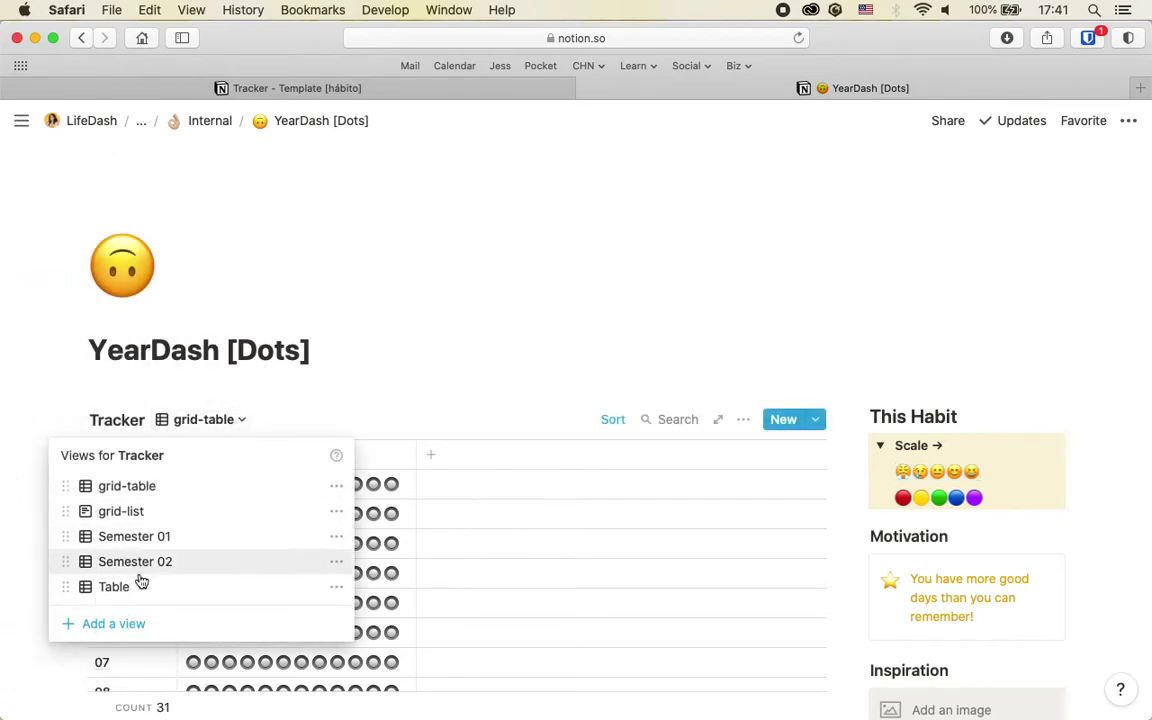
left_click(122, 512)
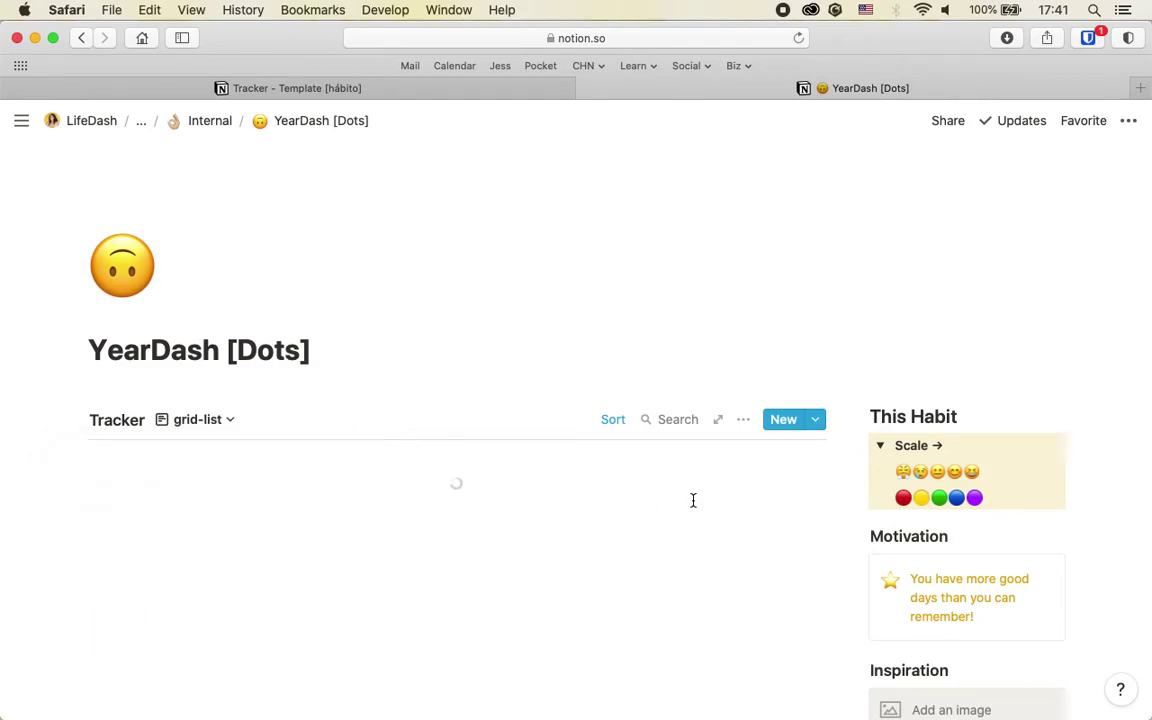
scroll(695, 530, "down", 2)
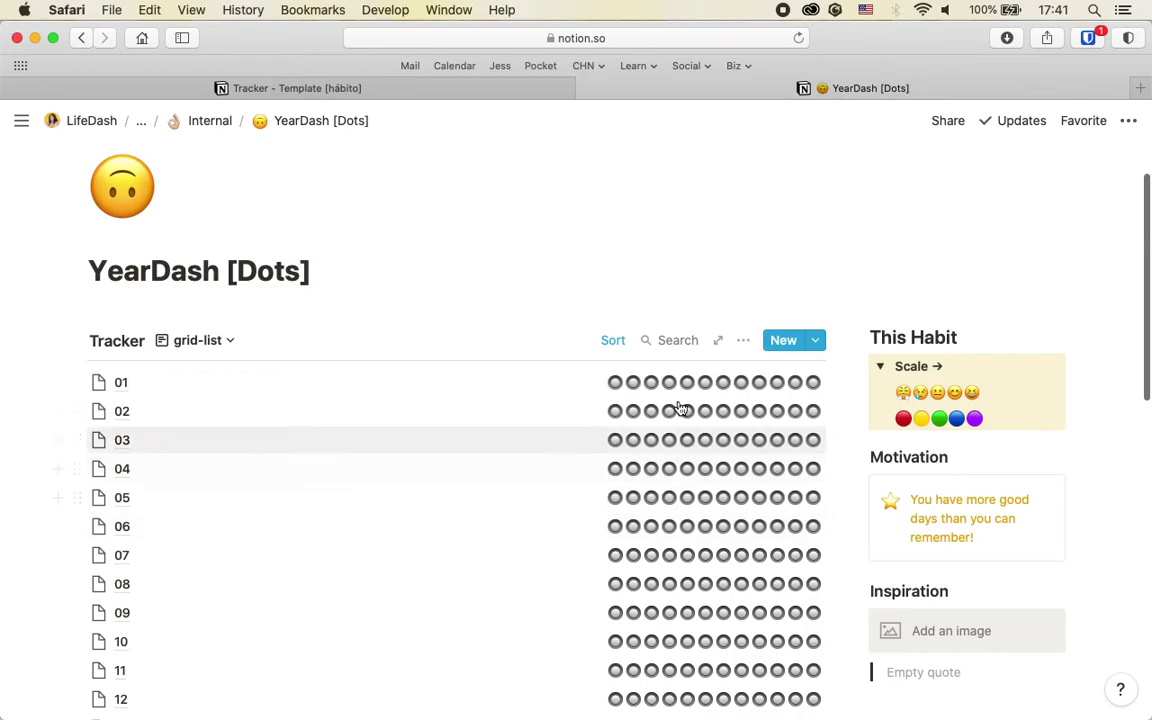
left_click(214, 342)
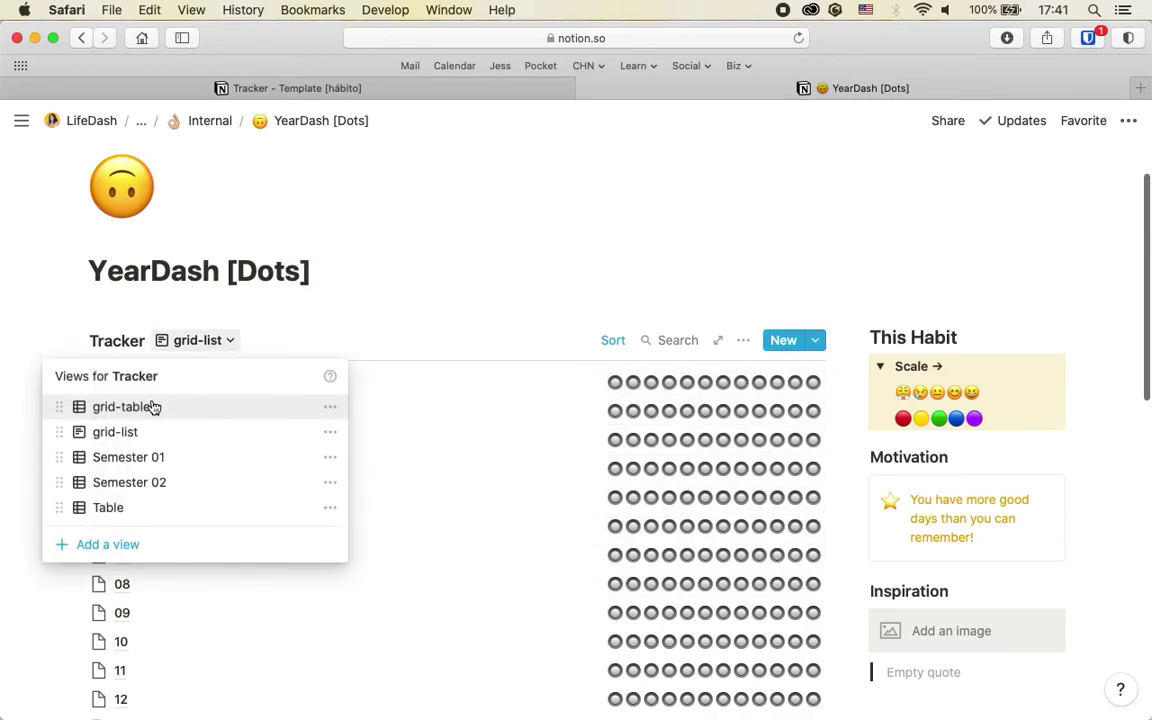
left_click(145, 406)
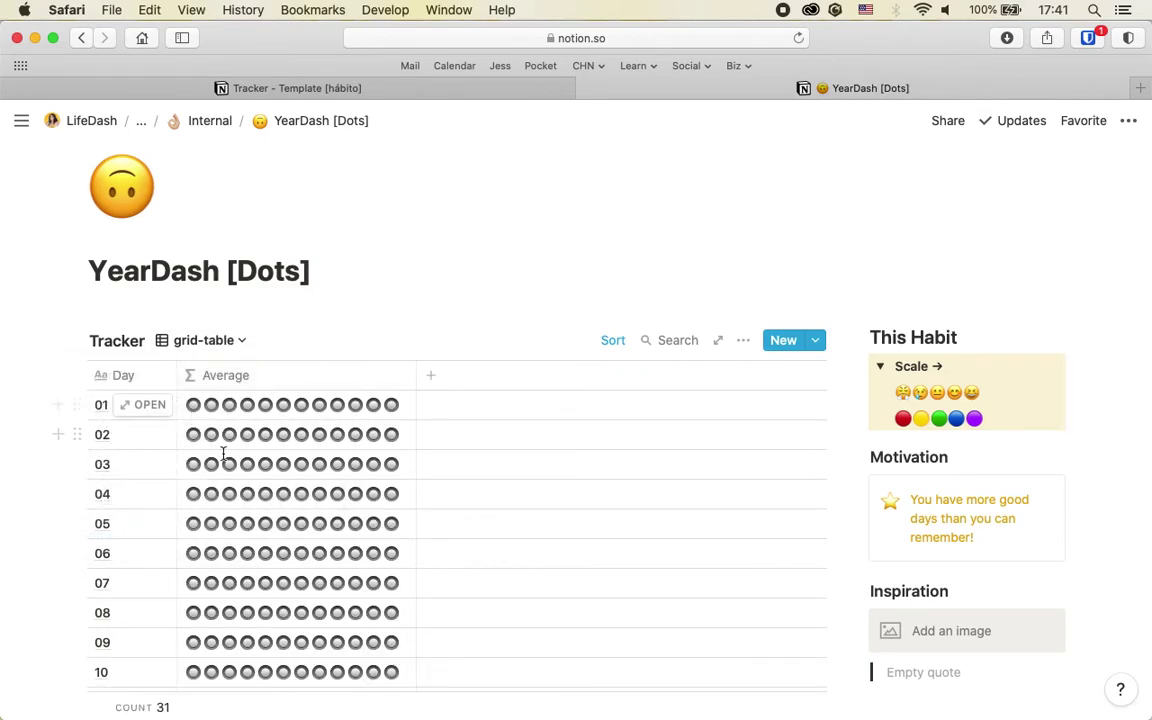
mouse_move(349, 690)
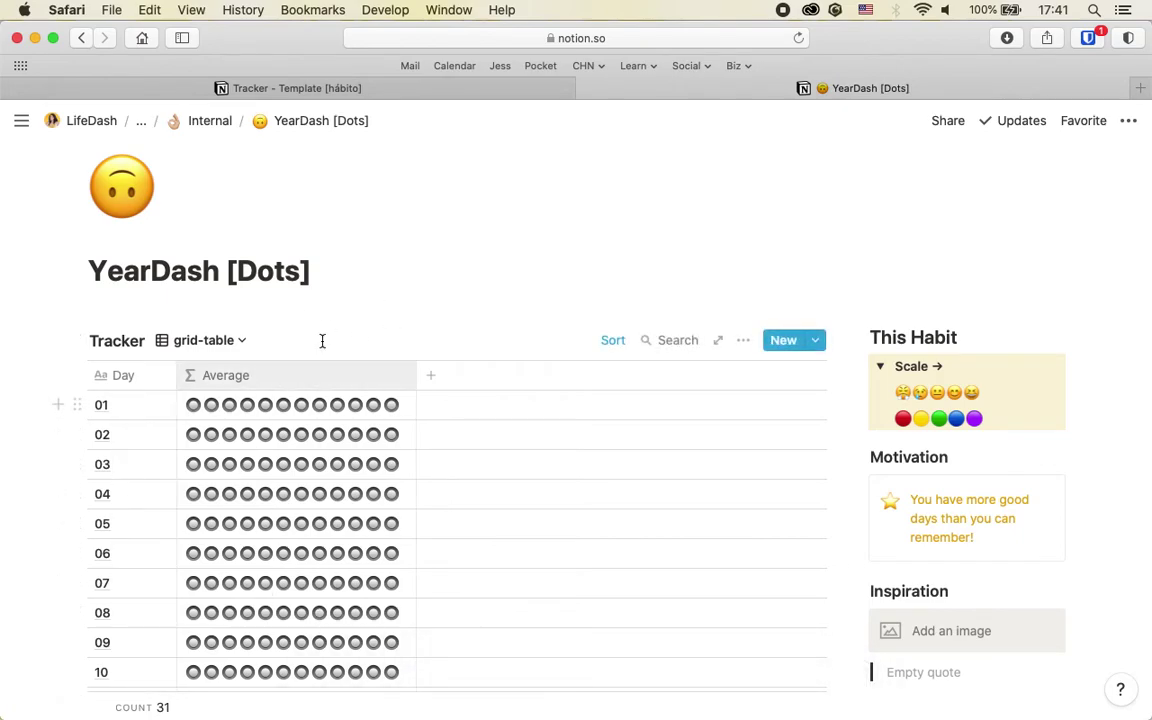
left_click(195, 342)
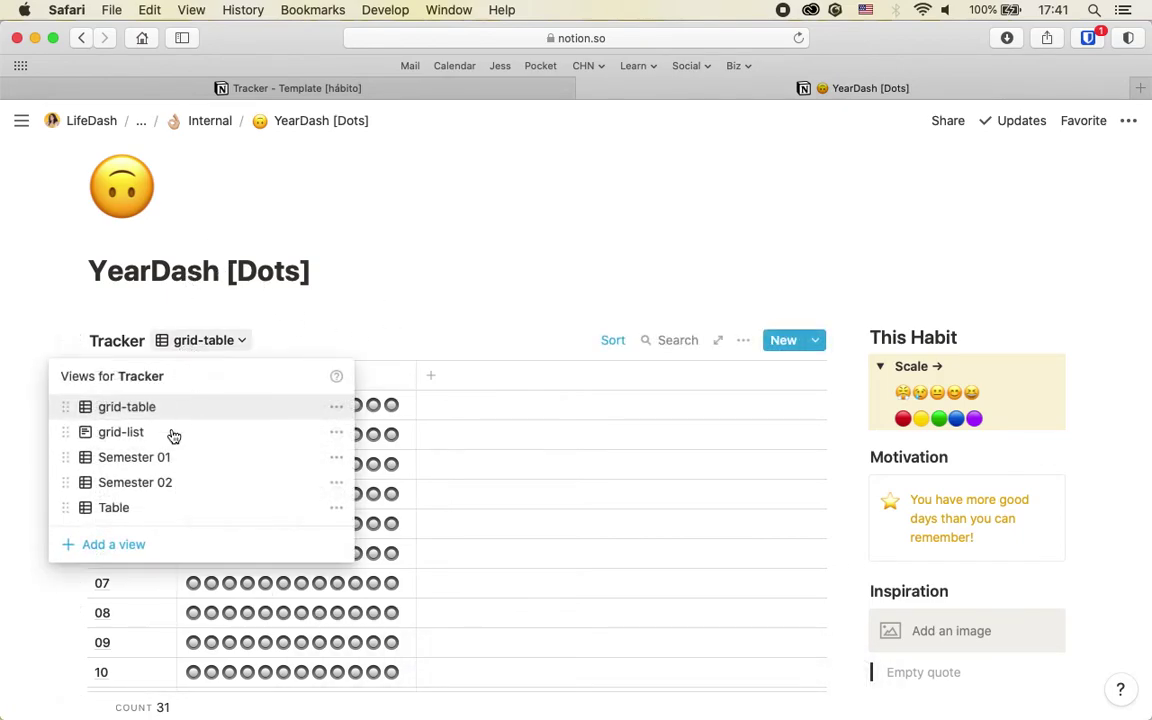
left_click(136, 517)
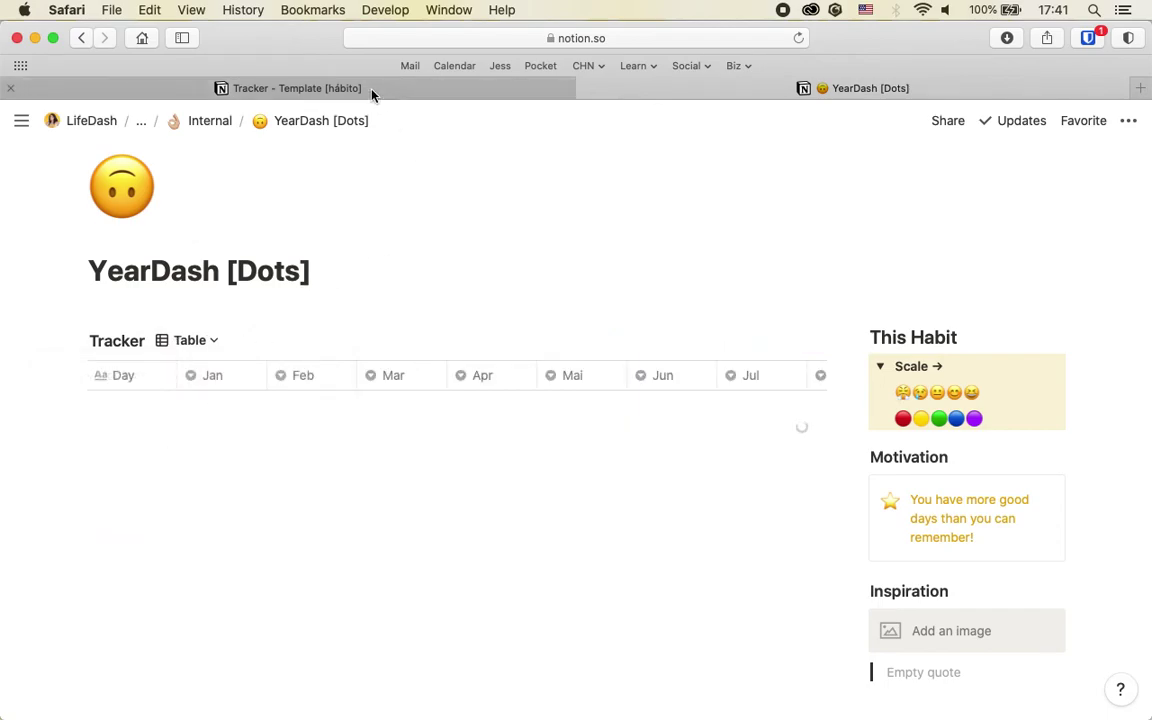
Open the GameDash page from the Tracker template's browser tab and find its YearDots tracker
left_click(372, 95)
mouse_move(26, 124)
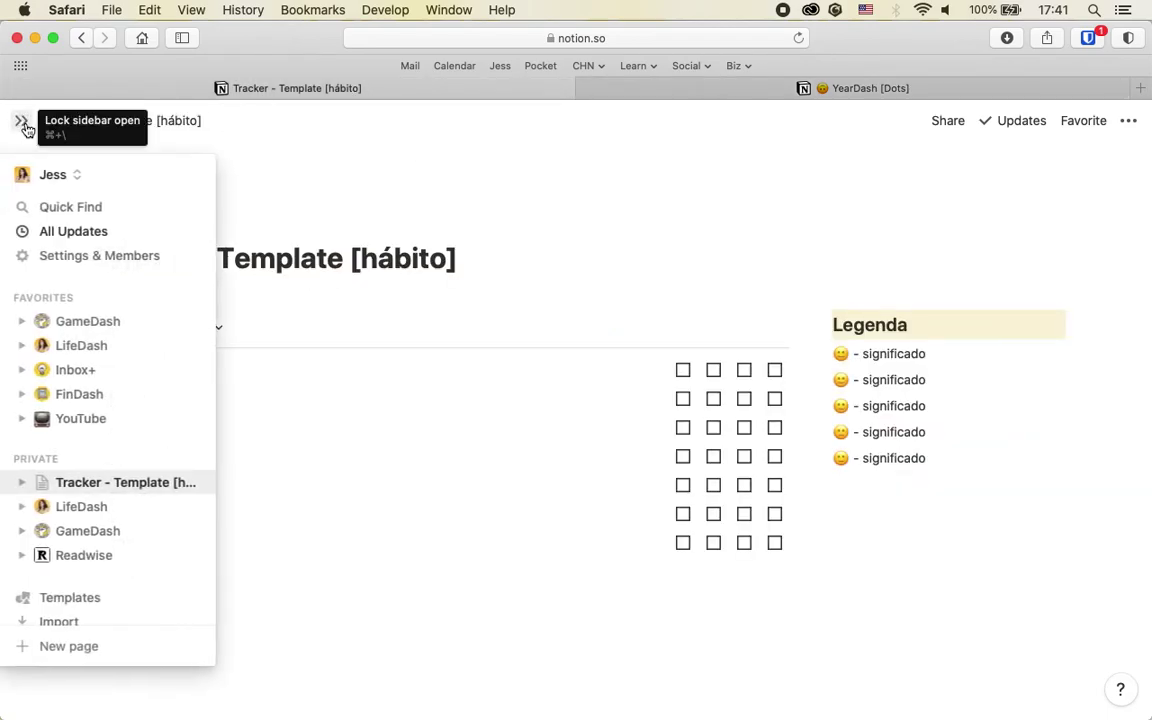
left_click(86, 532)
scroll(1041, 597, "down", 15)
scroll(1022, 496, "down", 3)
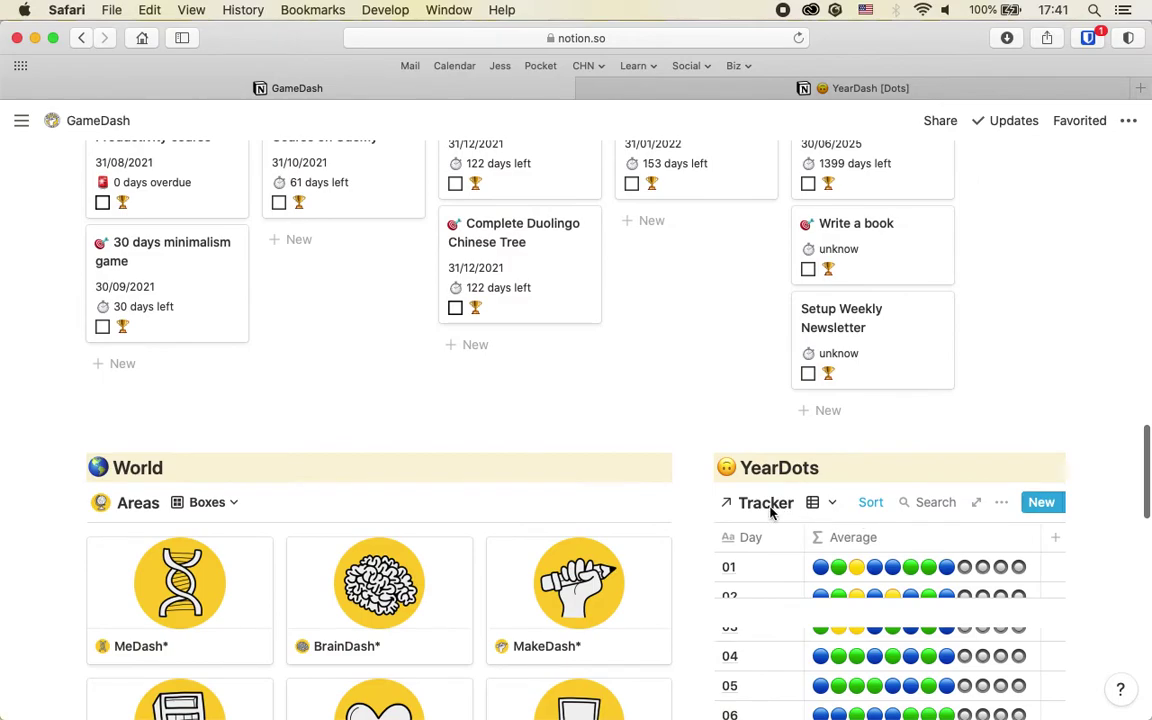
Open the YearDots Tracker from GameDash and go to its parent 2021 page under FitDash
scroll(766, 510, "up", 2)
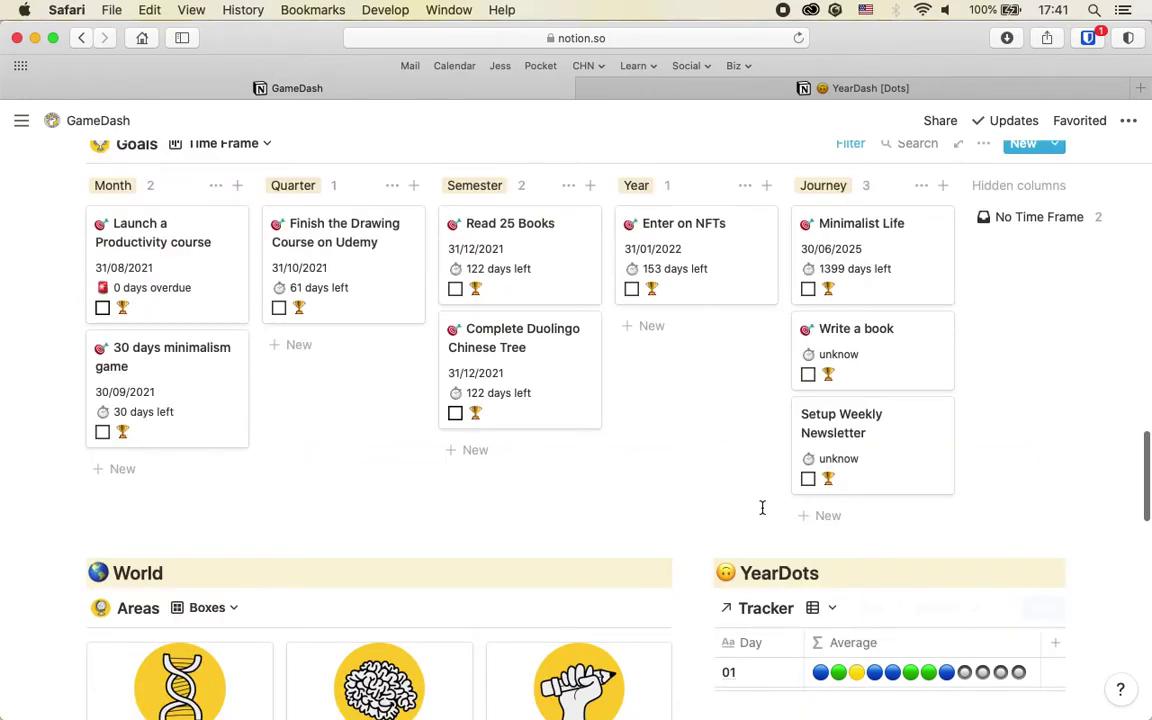
left_click(760, 610)
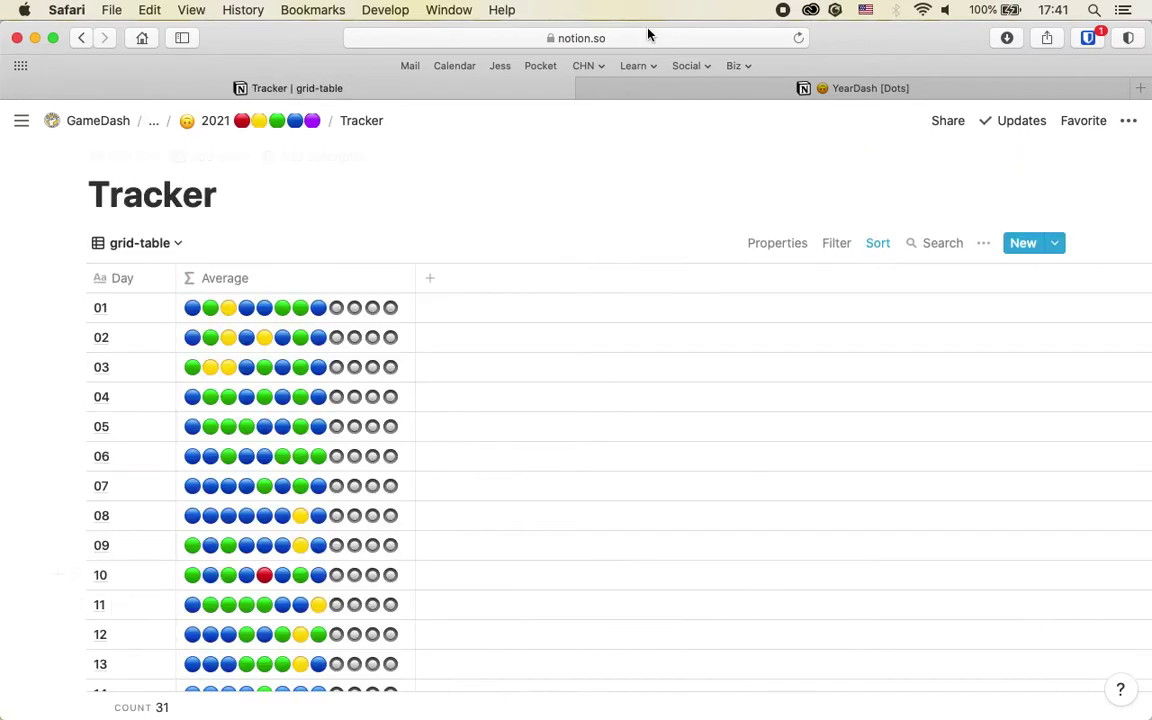
left_click(277, 120)
scroll(797, 252, "down", 2)
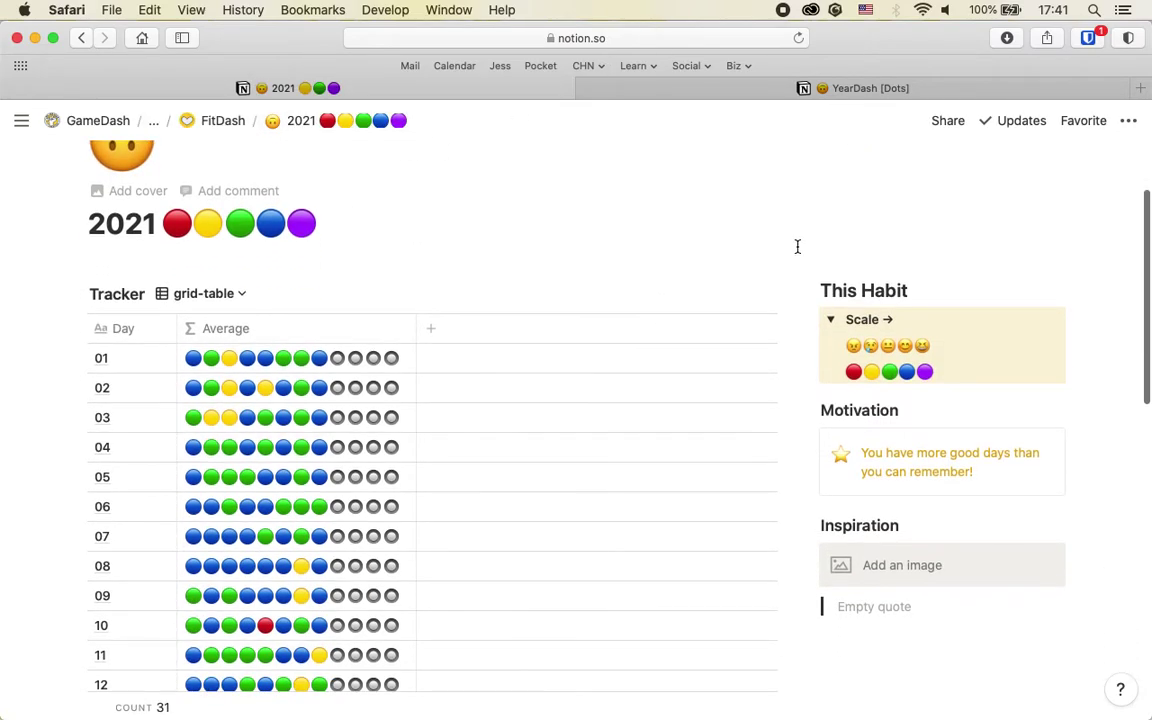
Show the YearDash [Dots] Tracker in its grid-table view for comparison with the 2021 page
left_click(843, 88)
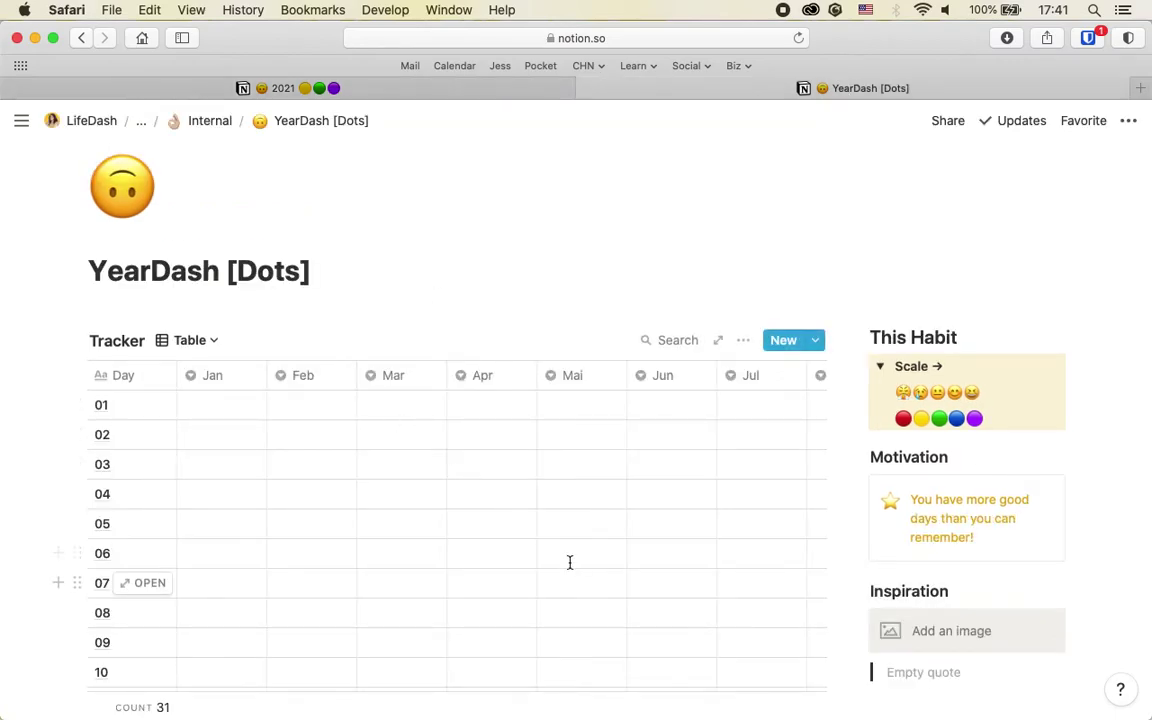
left_click(197, 350)
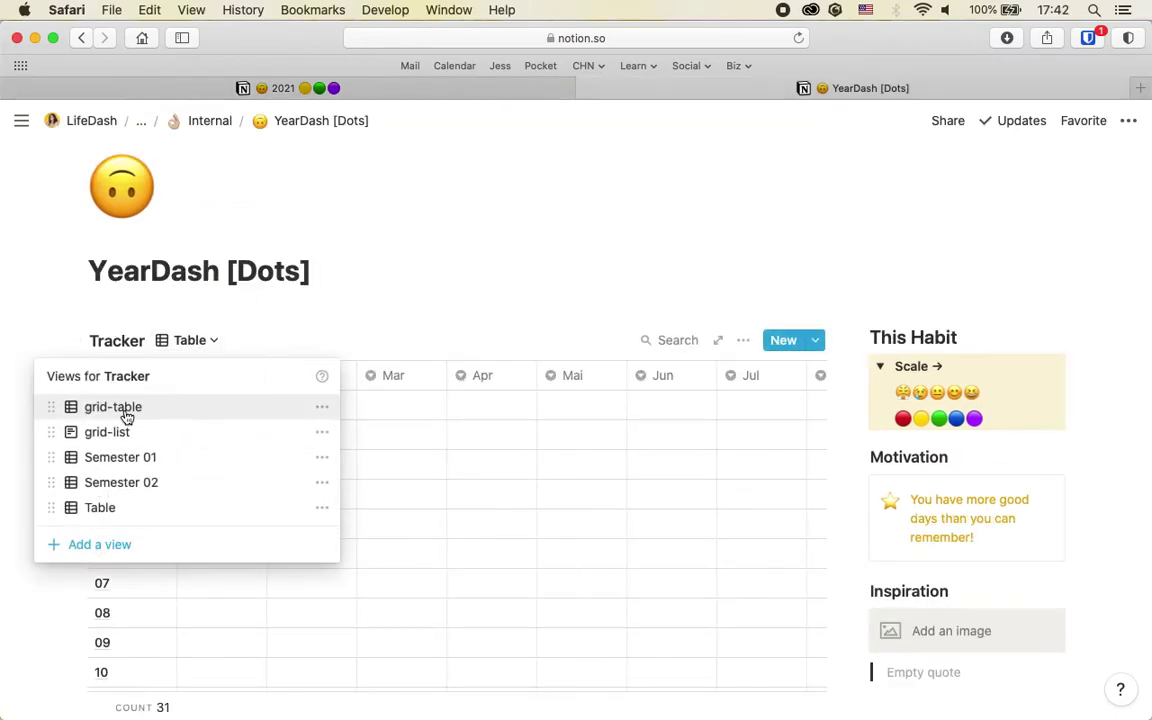
left_click(161, 408)
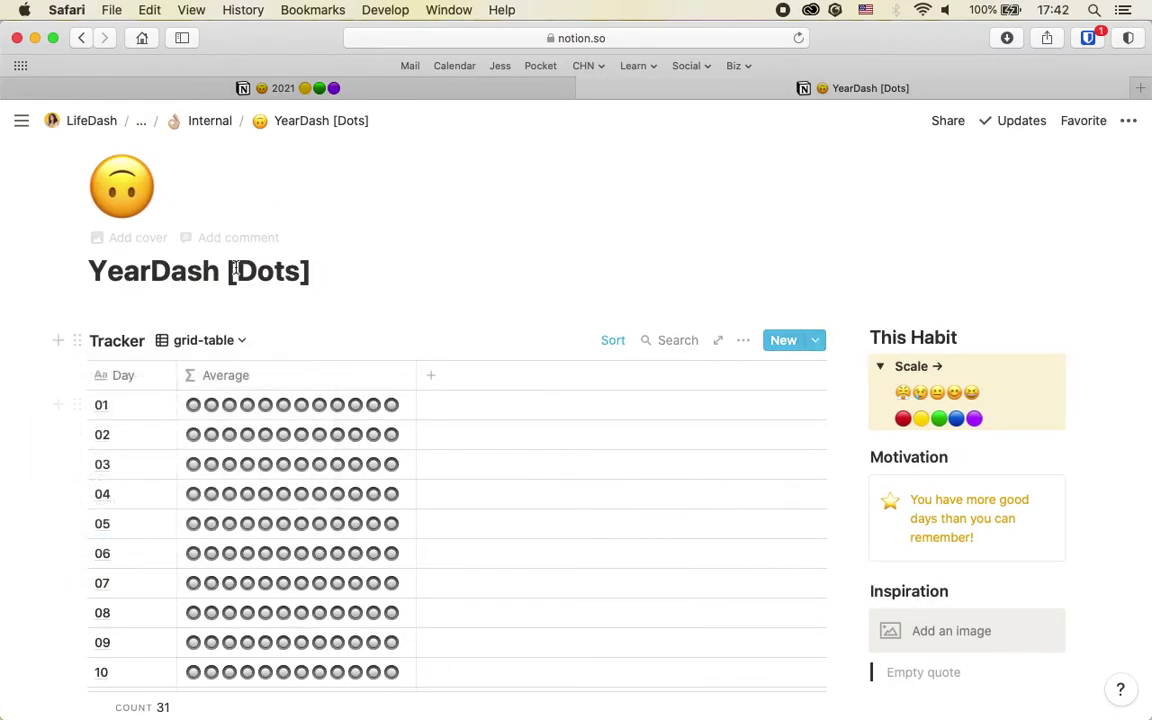
Return to the 2021 page and show its Tracker in the Table view
left_click(410, 88)
left_click(205, 294)
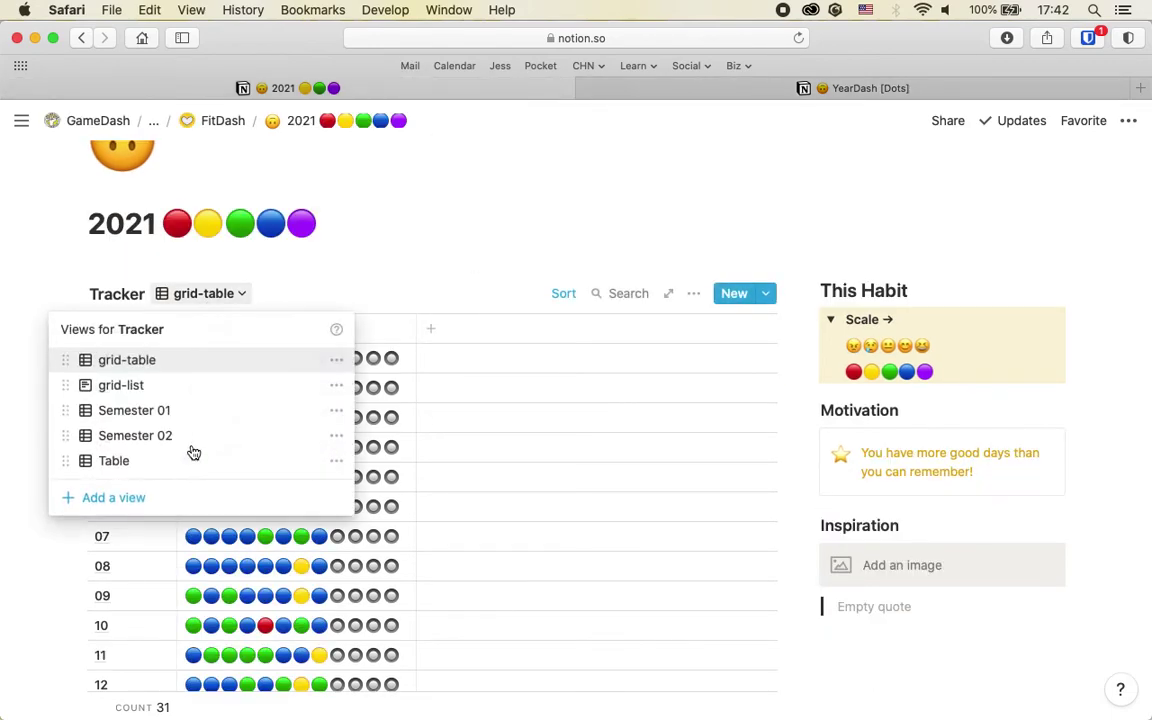
left_click(157, 466)
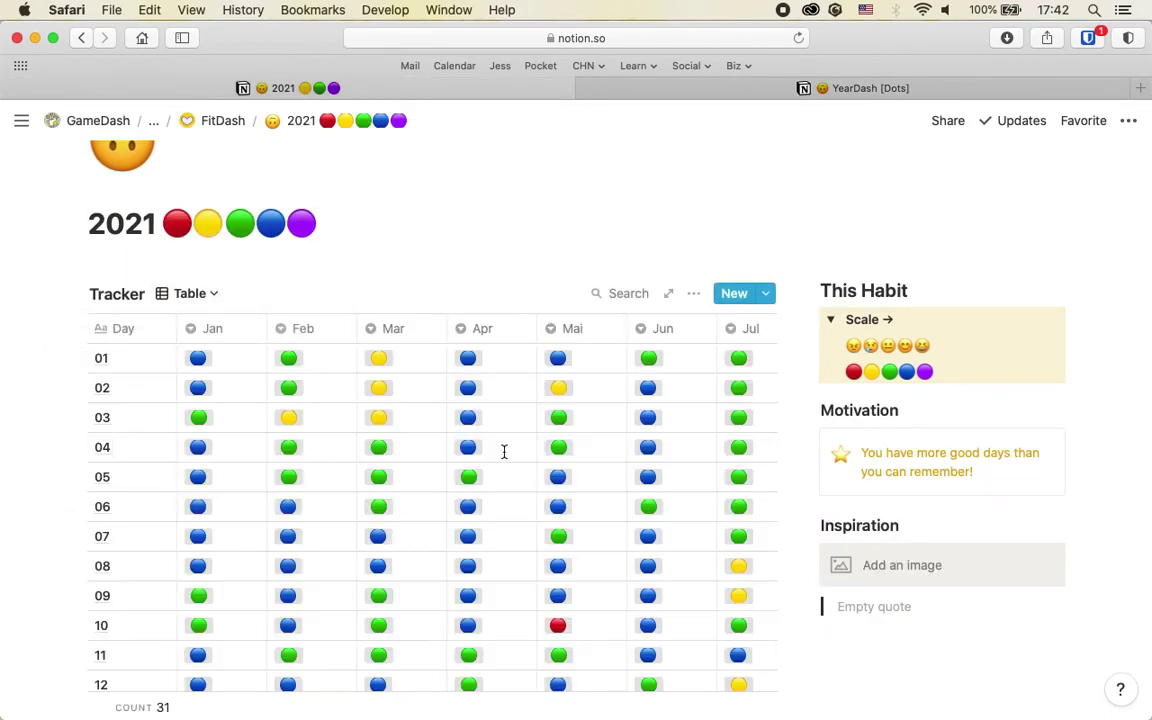
Inspect the Jan column's property type and the coloured dot options in its day 01 cell
left_click(222, 337)
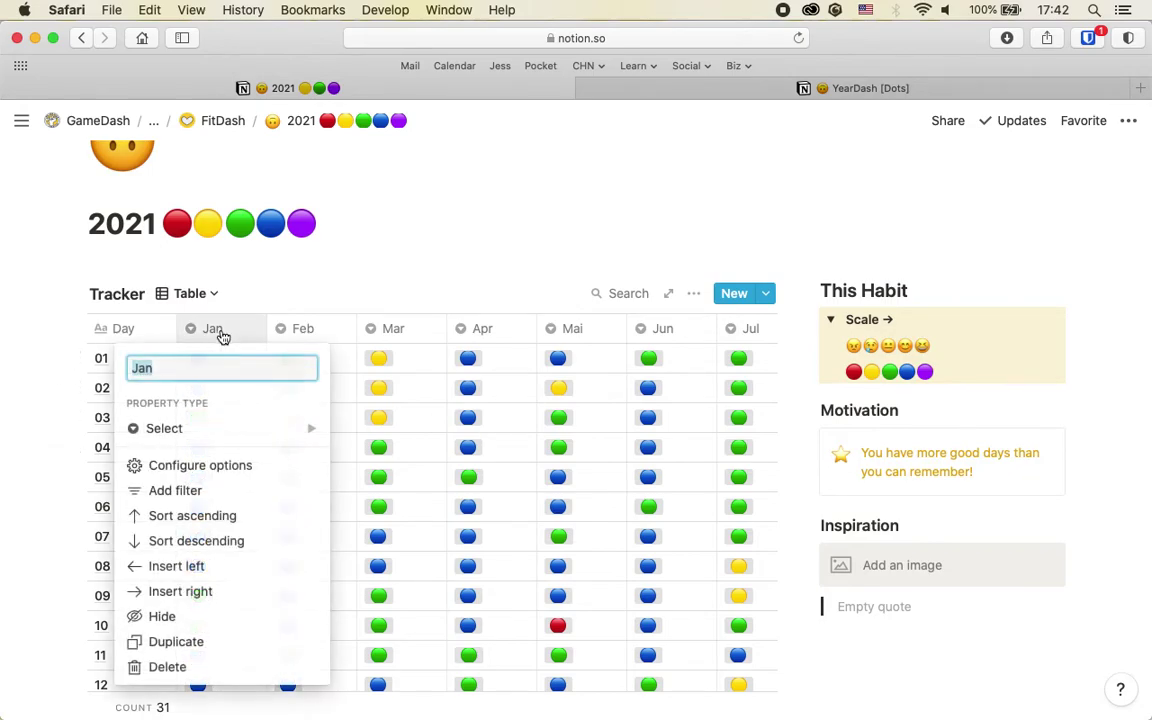
mouse_move(265, 438)
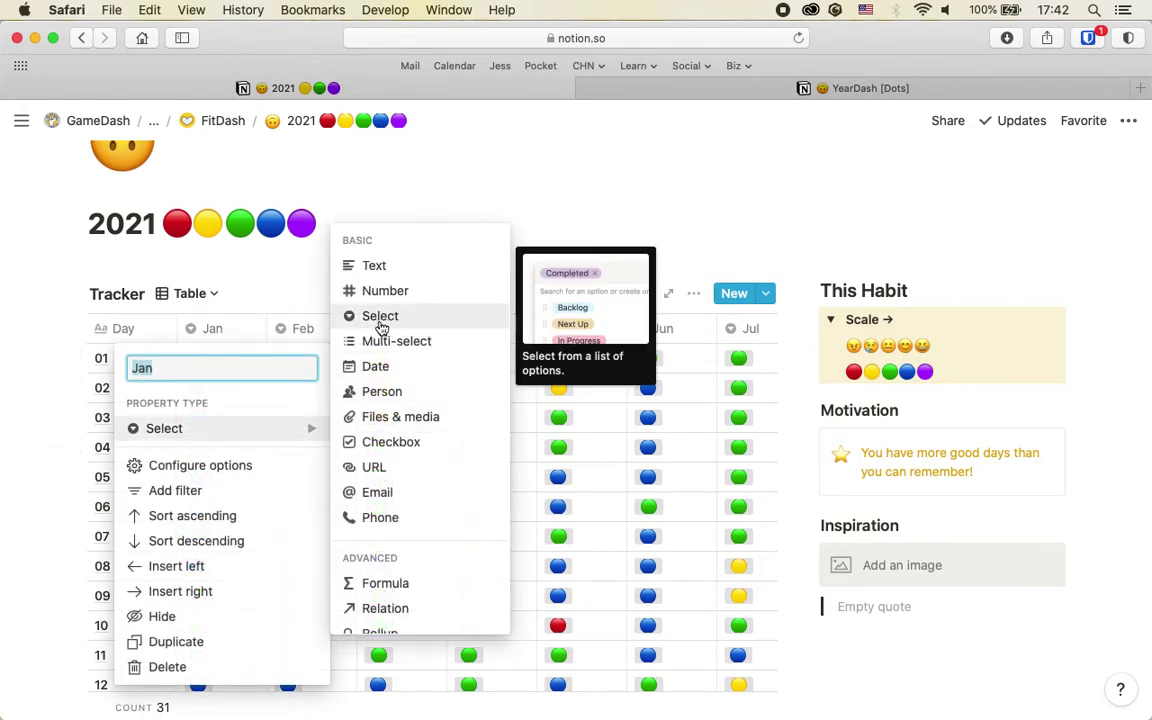
key("Escape")
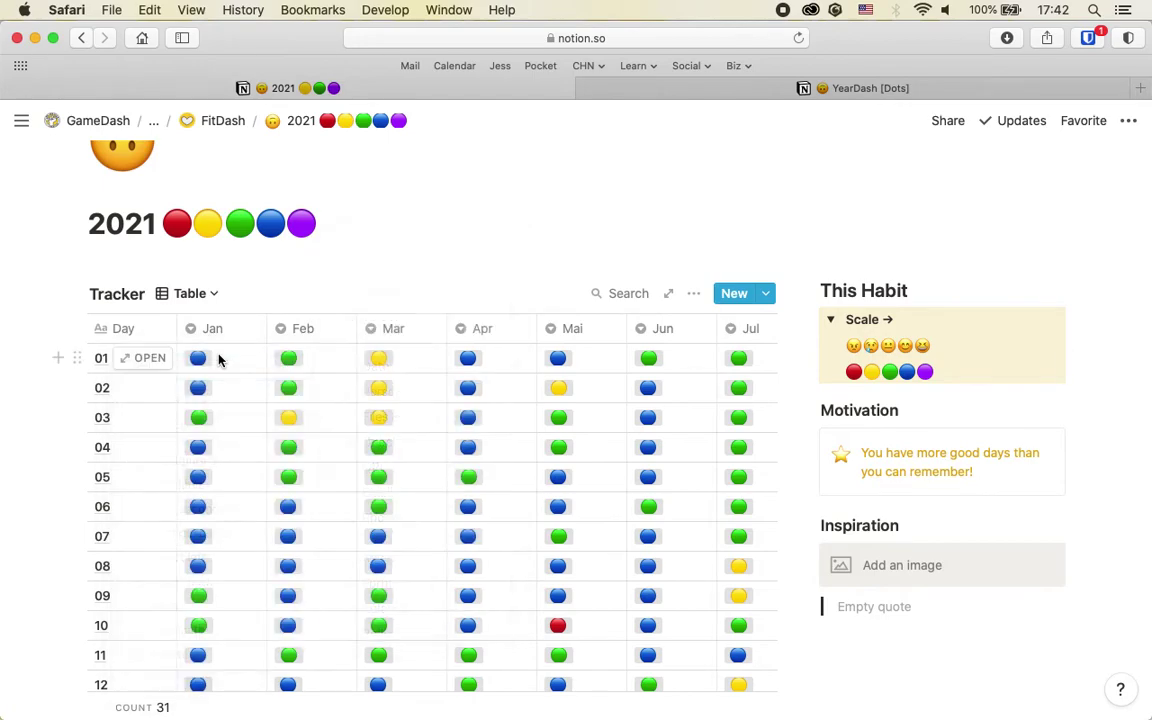
left_click(222, 368)
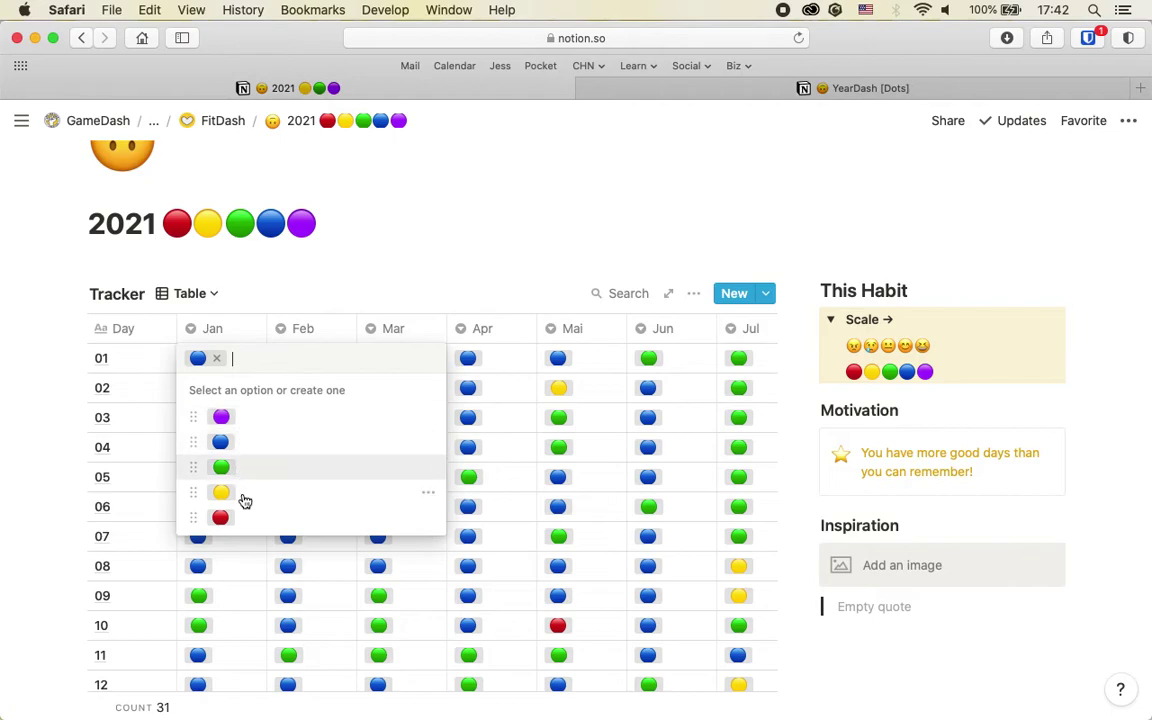
left_click(349, 278)
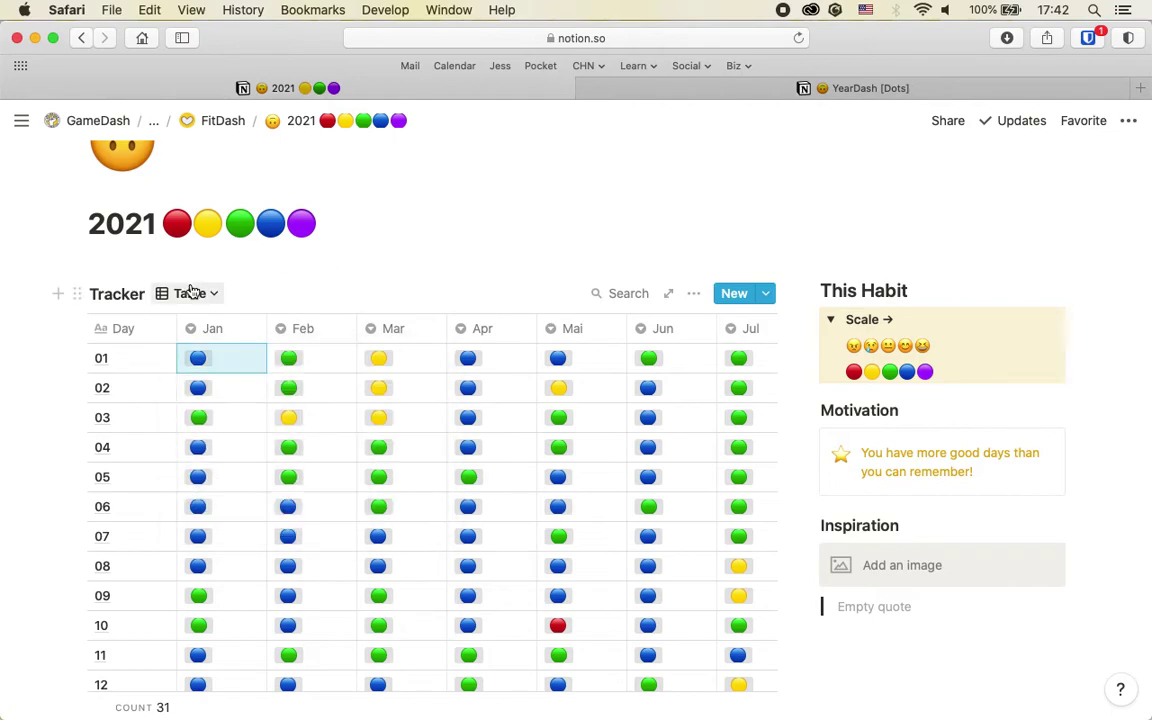
Show the 2021 Tracker in the grid-table view and review the Average dots from day 01 to 31
left_click(185, 293)
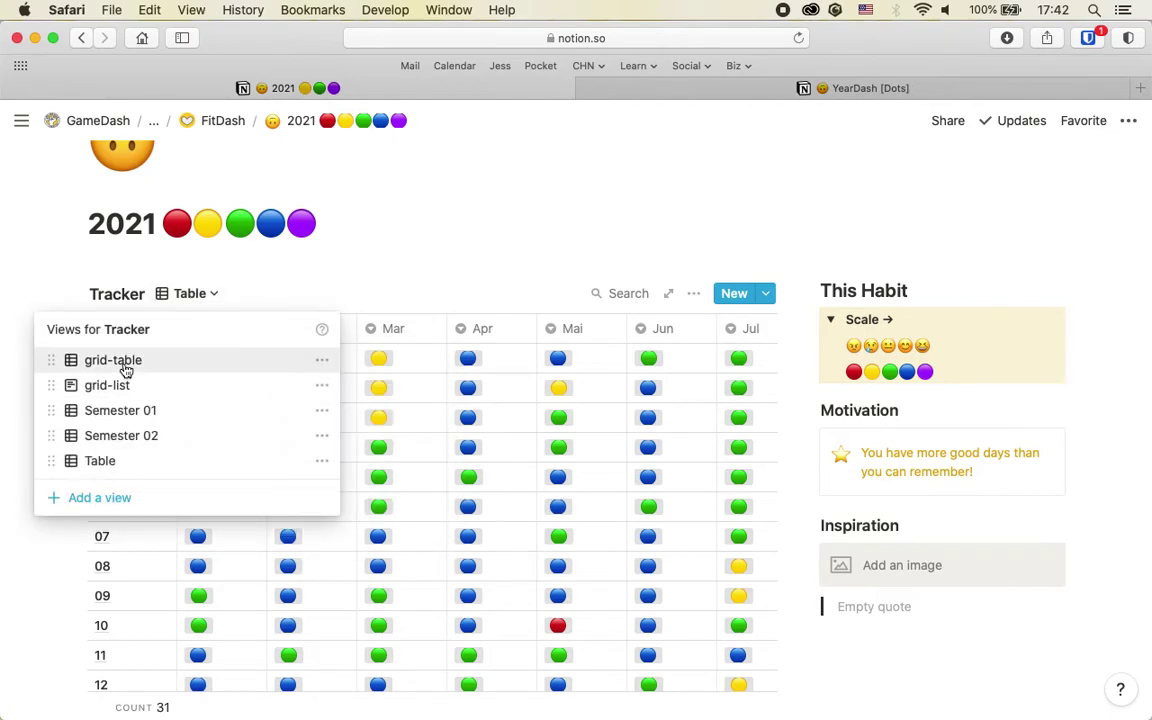
left_click(113, 360)
scroll(388, 411, "down", 5)
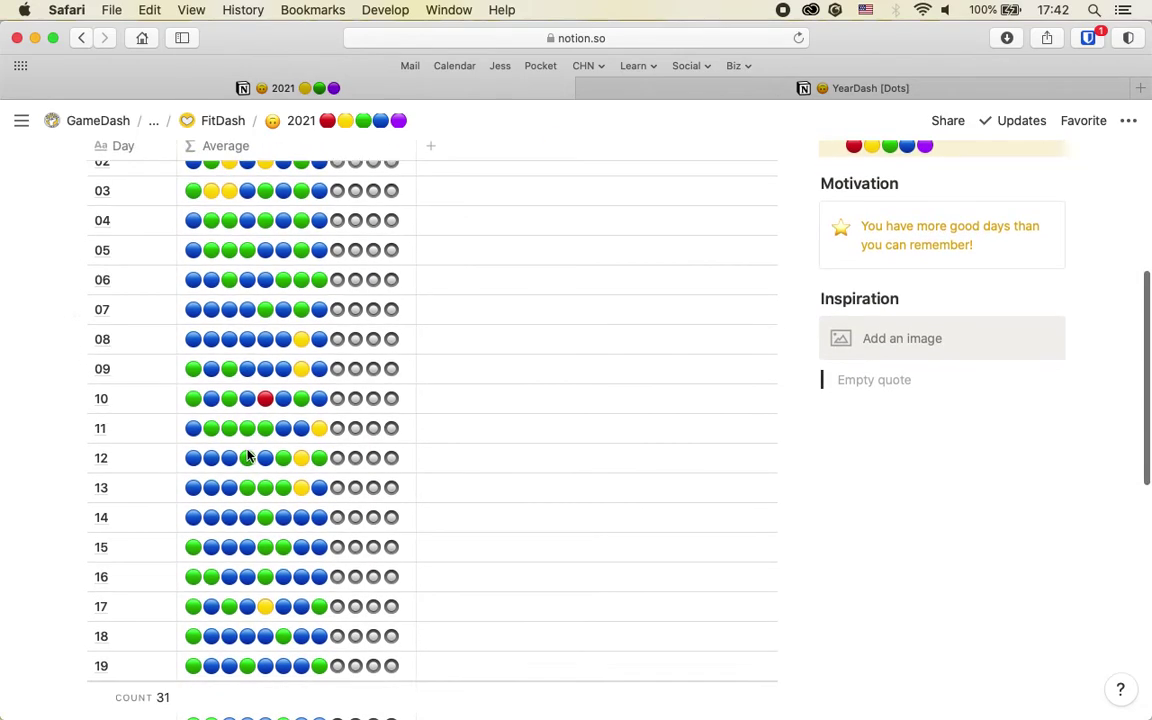
scroll(248, 456, "down", 8)
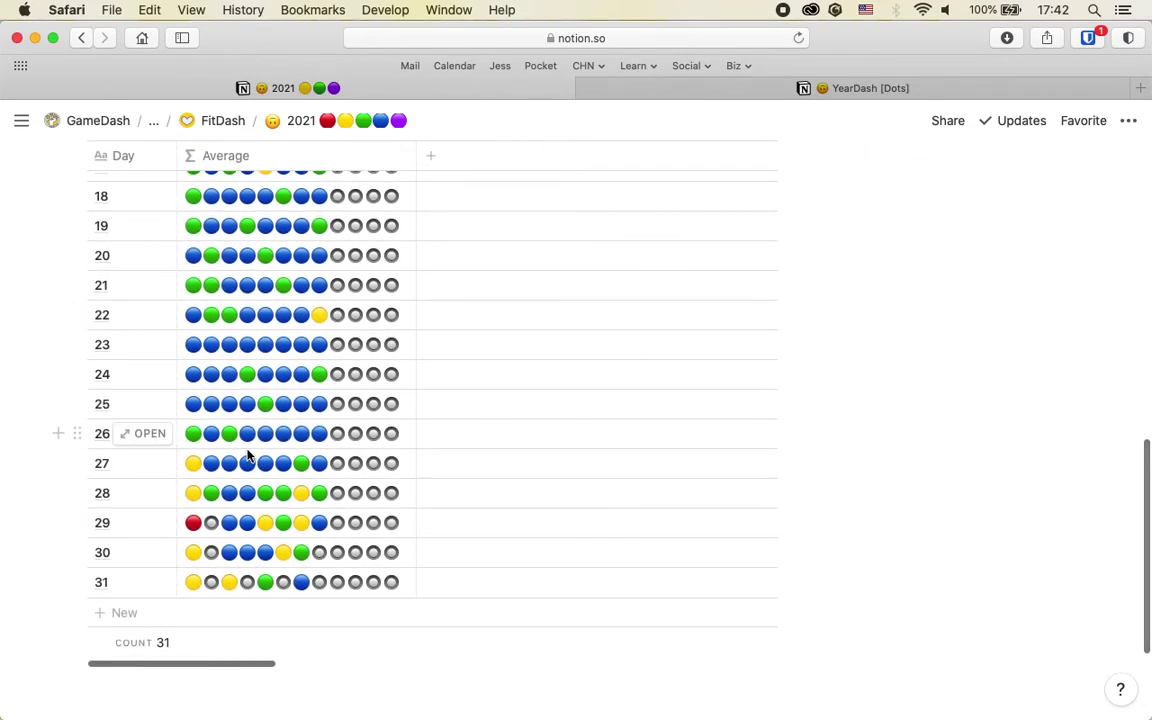
scroll(248, 456, "up", 13)
Bring back the 2021 Tracker's Table view and open the dot options of the Jan cell for day 01
left_click(225, 348)
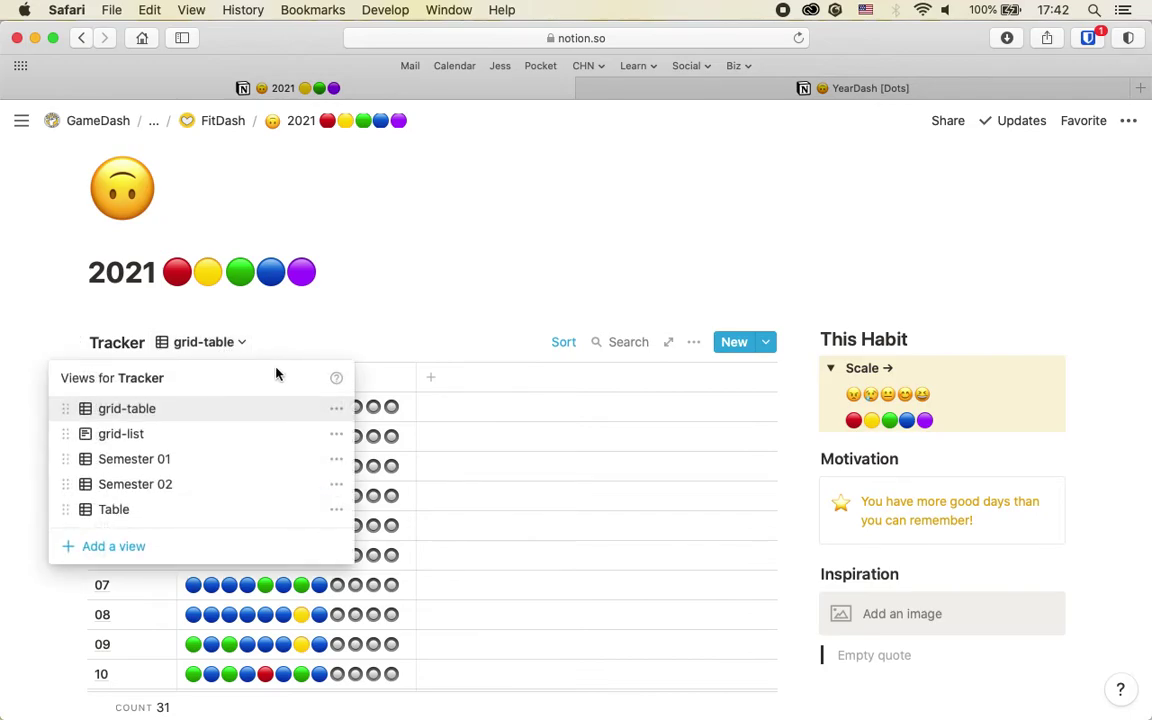
left_click(139, 515)
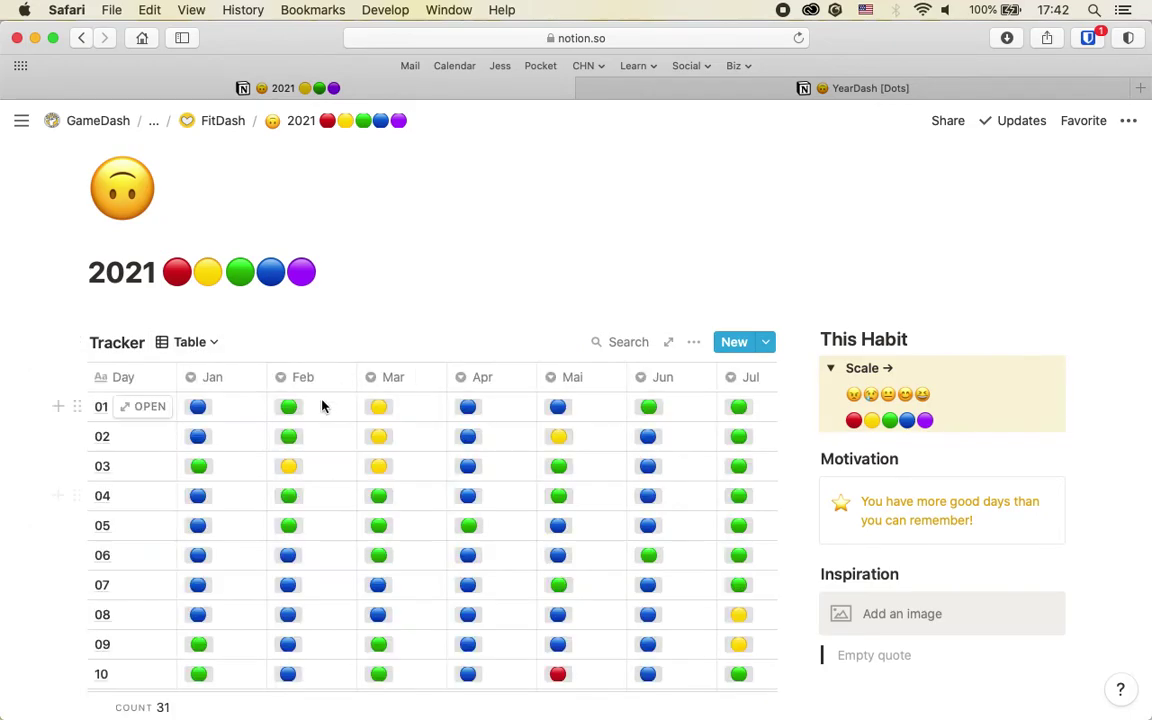
left_click(199, 408)
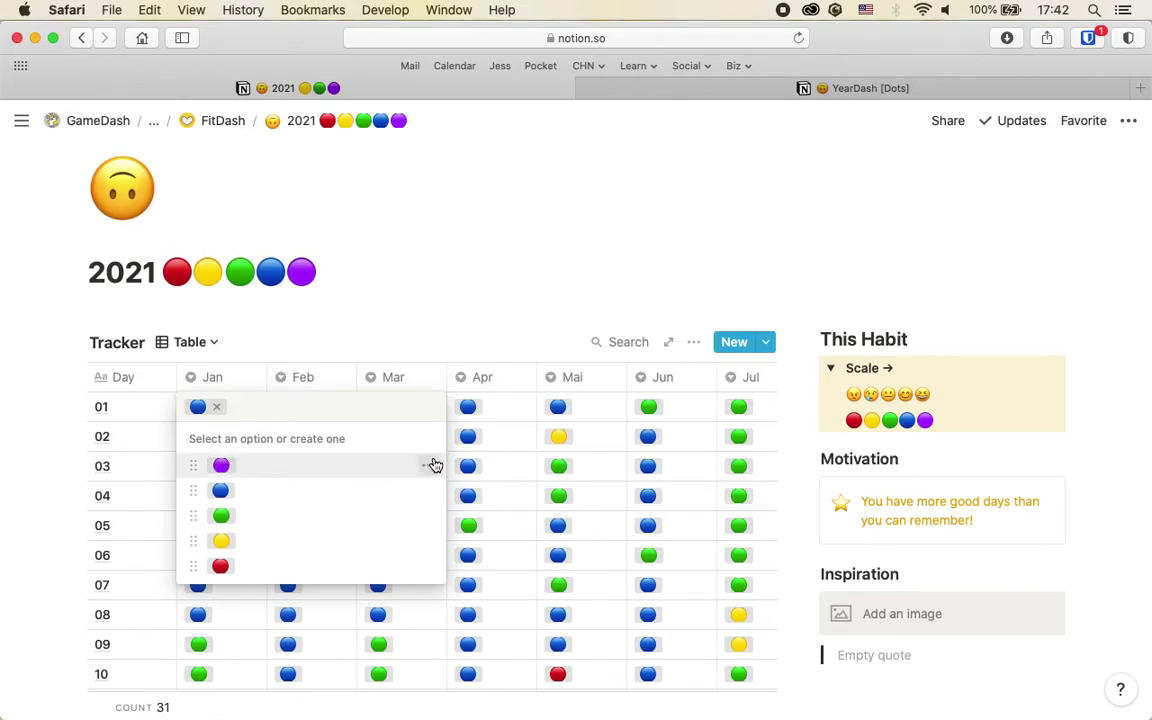
Try renaming the purple dot option to A, restore its 🟣 emoji and close the option list
left_click(431, 466)
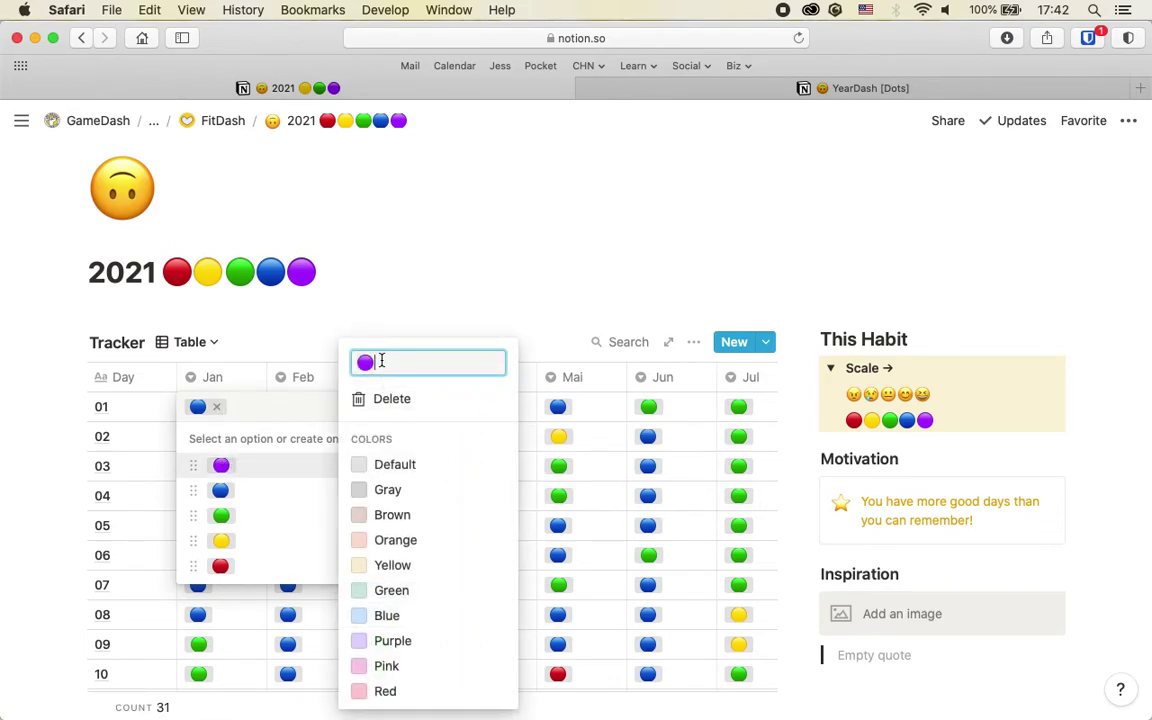
key("BackSpace")
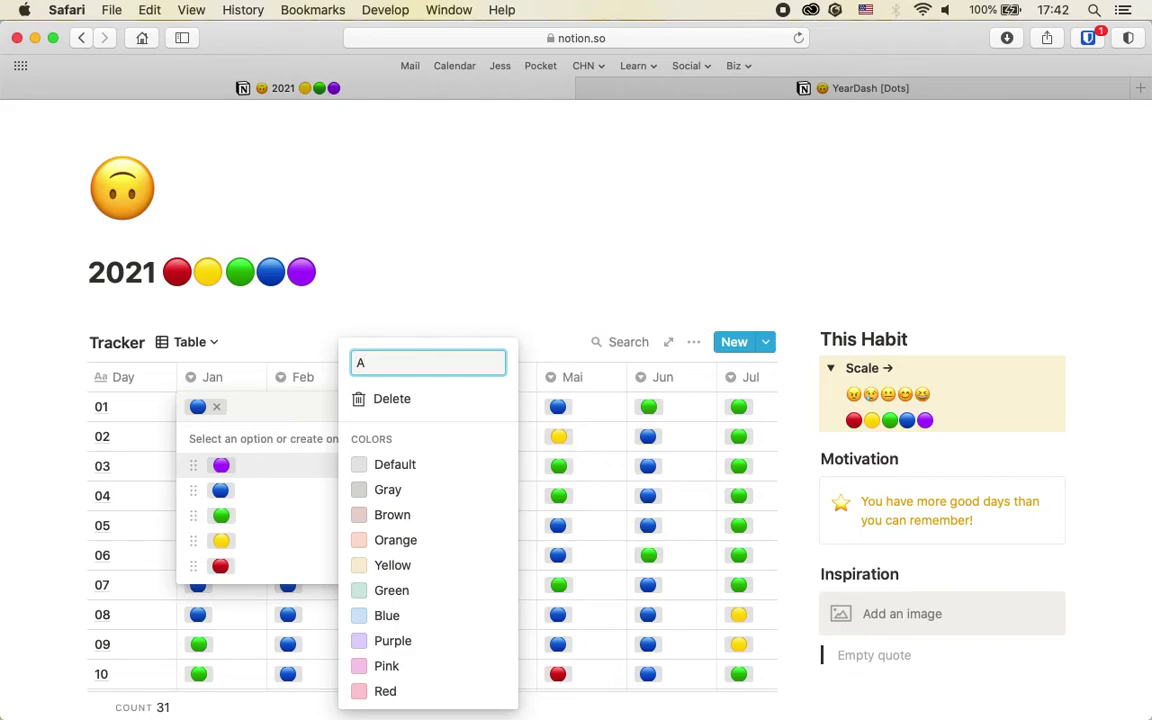
type("A")
key("super+a")
type("🟣")
key("Escape")
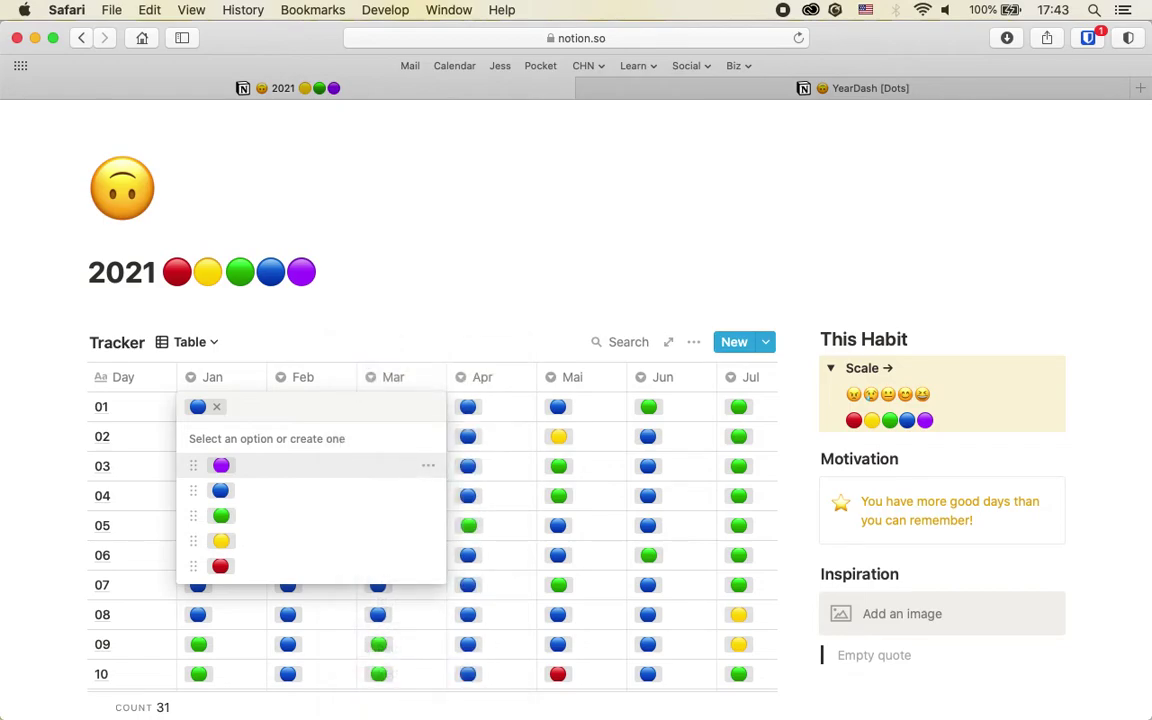
key("Escape")
Check the property type of the Aug column in the 2021 Tracker and close its settings
scroll(579, 395, "right", 5)
left_click(598, 392)
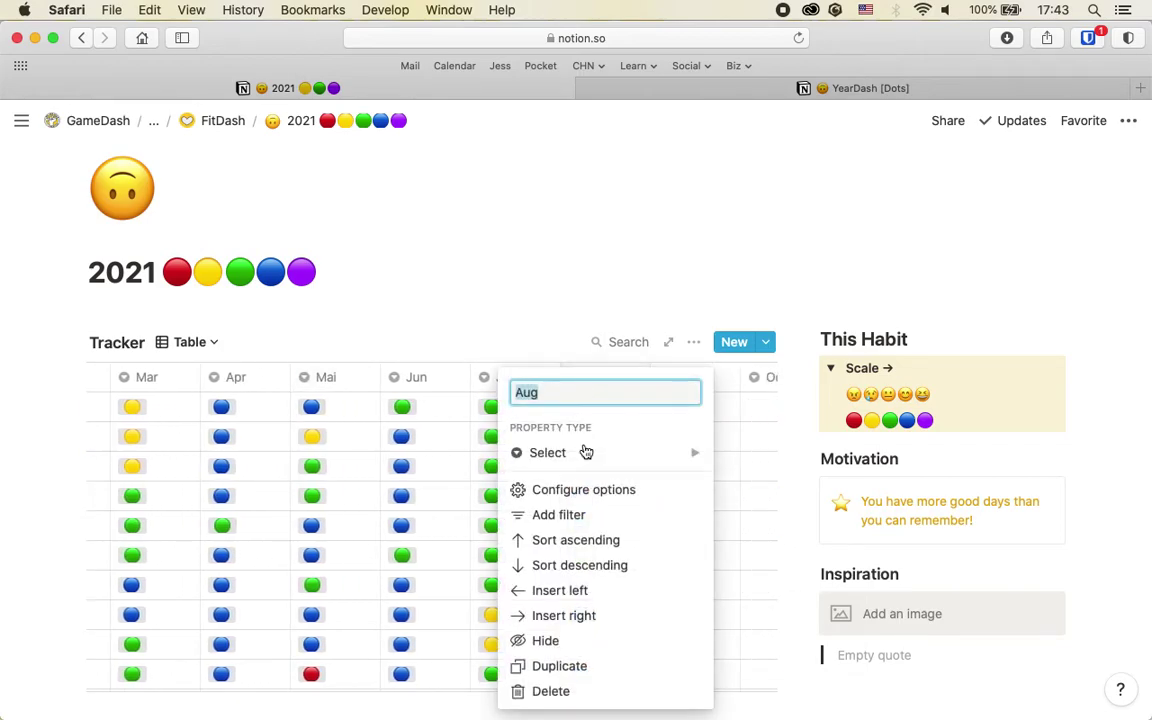
mouse_move(663, 460)
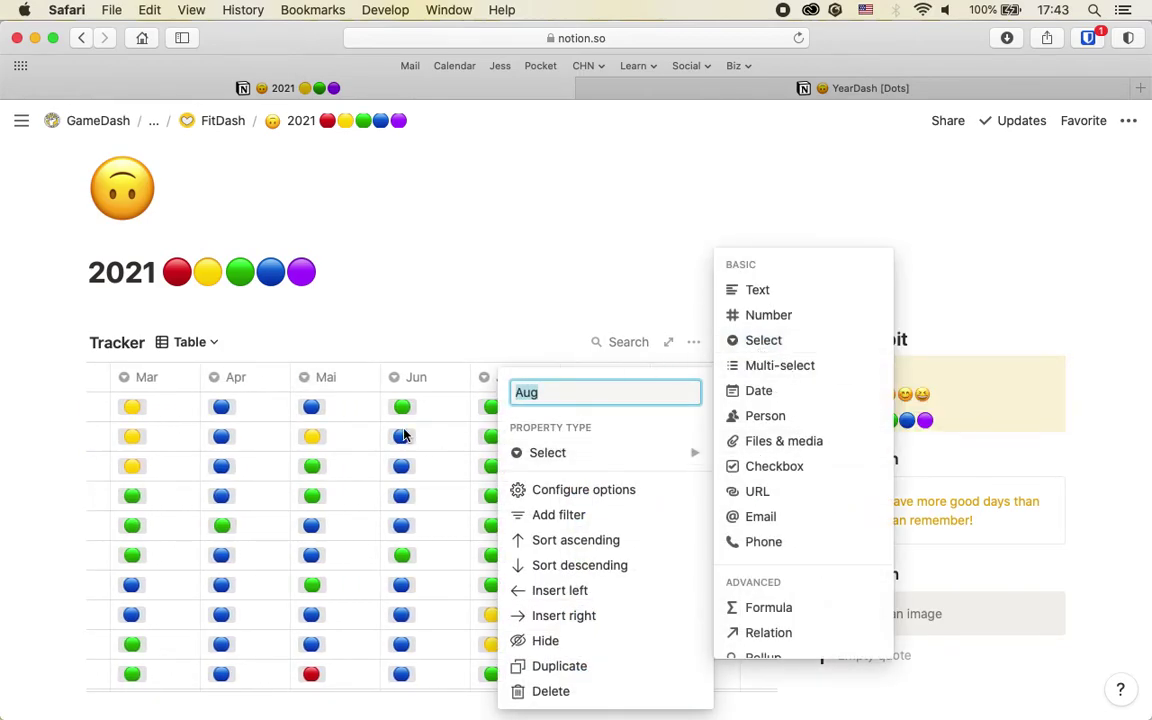
key("Escape")
scroll(405, 435, "left", 5)
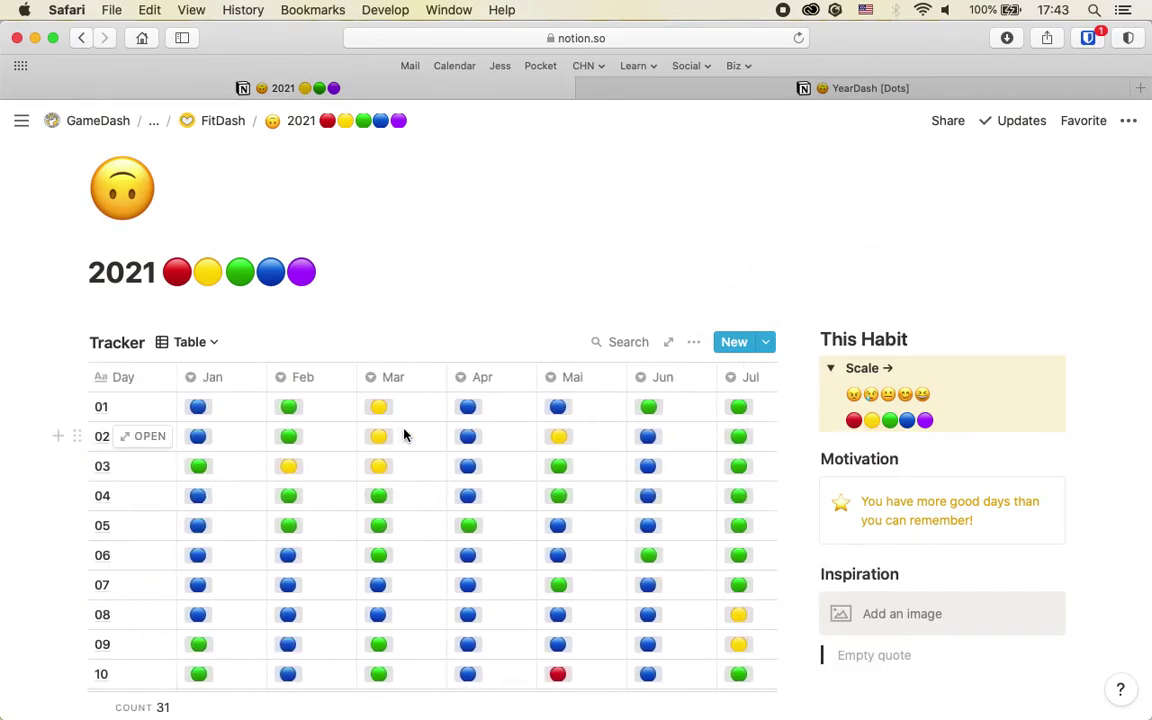
Examine the Tracker's day rows, pointing out the empty cells for Feb 29 to 31, Apr 31 and Jun 31
scroll(405, 435, "down", 10)
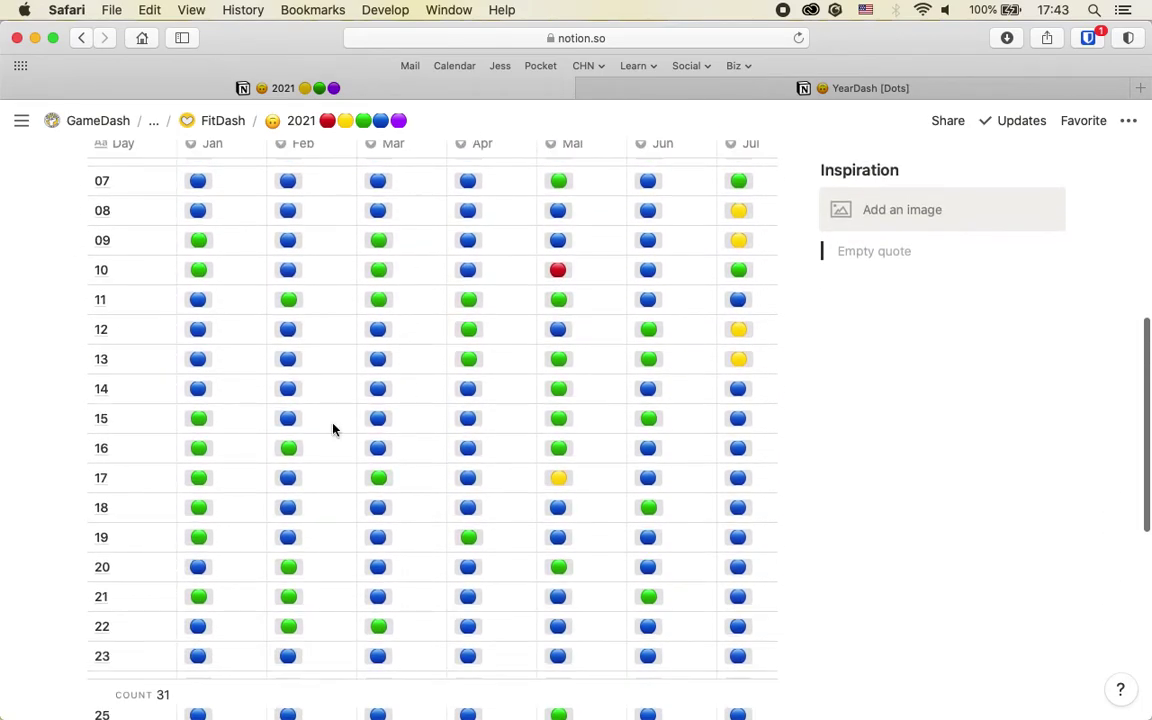
scroll(103, 556, "up", 15)
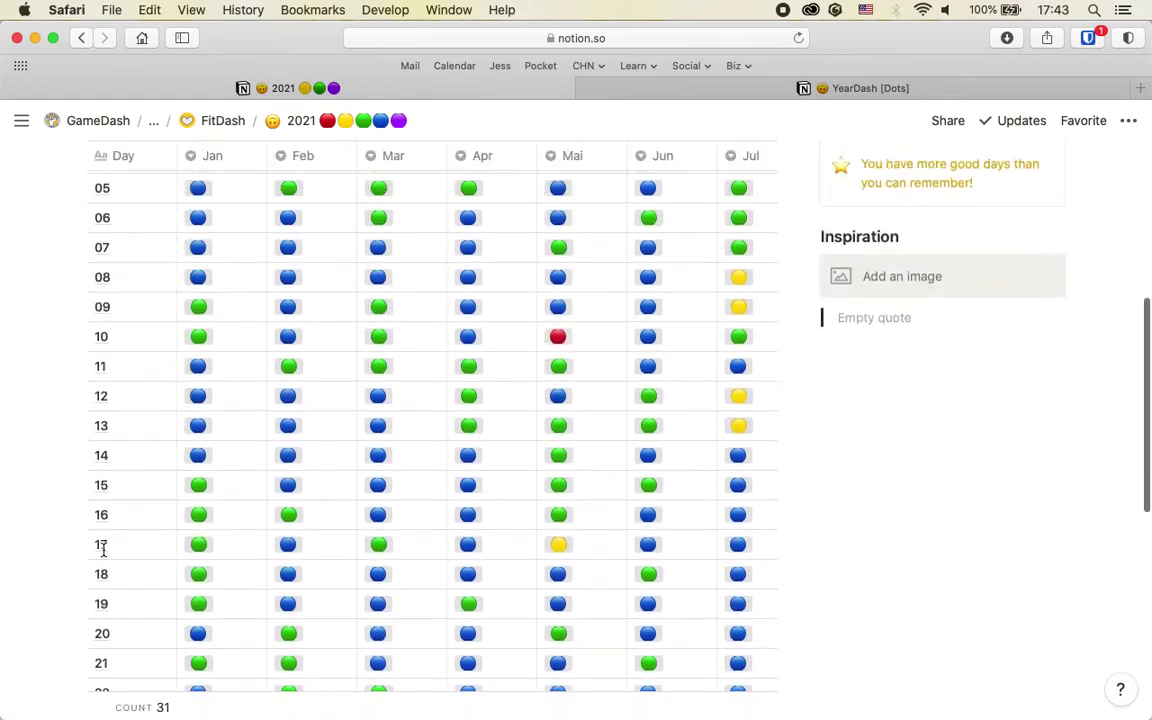
scroll(103, 549, "down", 5)
scroll(103, 549, "down", 5)
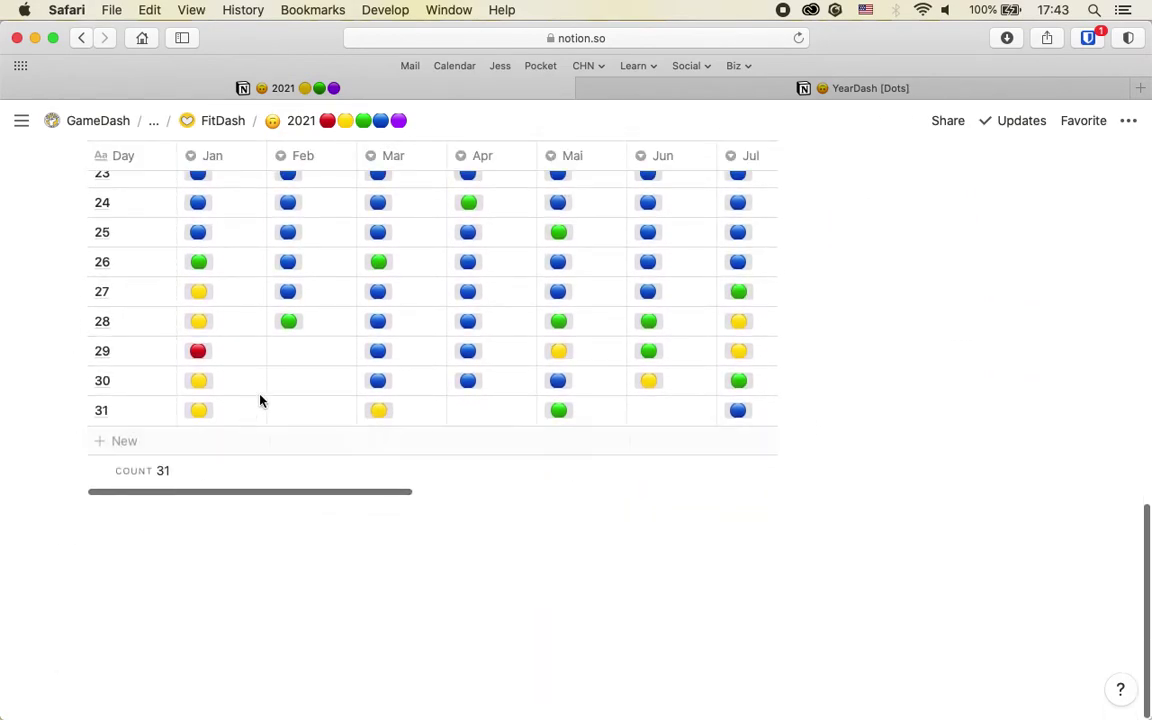
left_click_drag(302, 346, 321, 411)
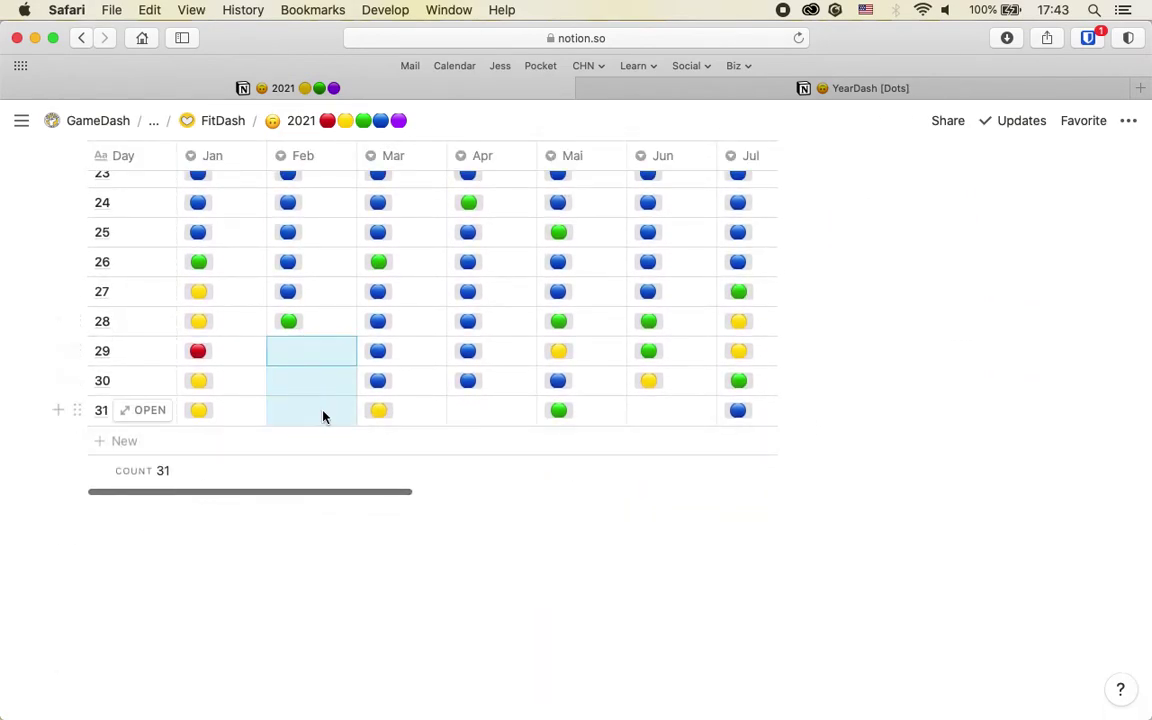
left_click(485, 411)
left_click(655, 418)
scroll(604, 393, "up", 10)
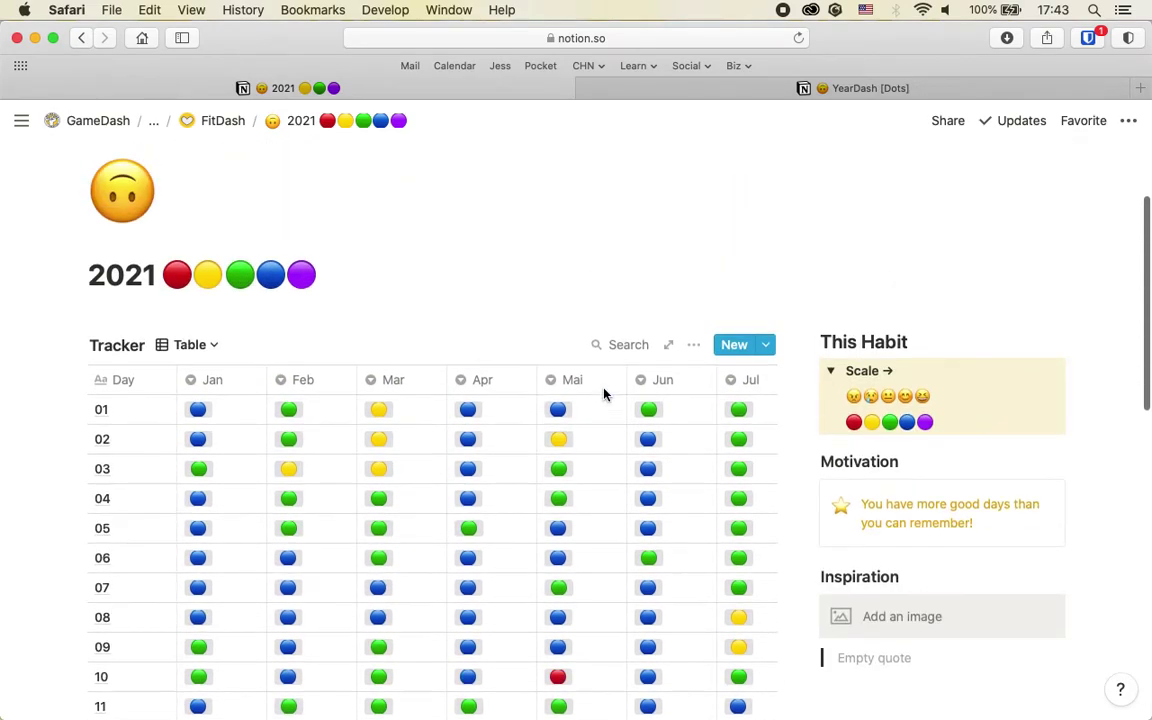
Compare the Tracker's monthly dot columns with the combined dots in the Average column
scroll(632, 558, "right", 10)
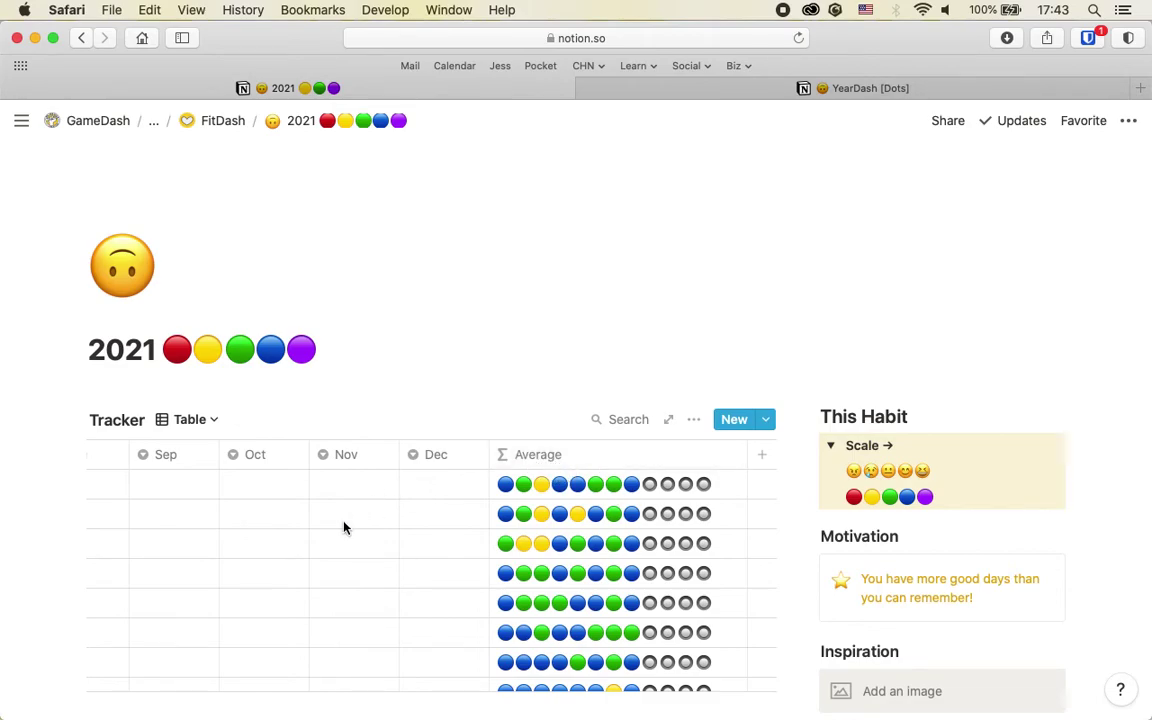
scroll(343, 527, "left", 10)
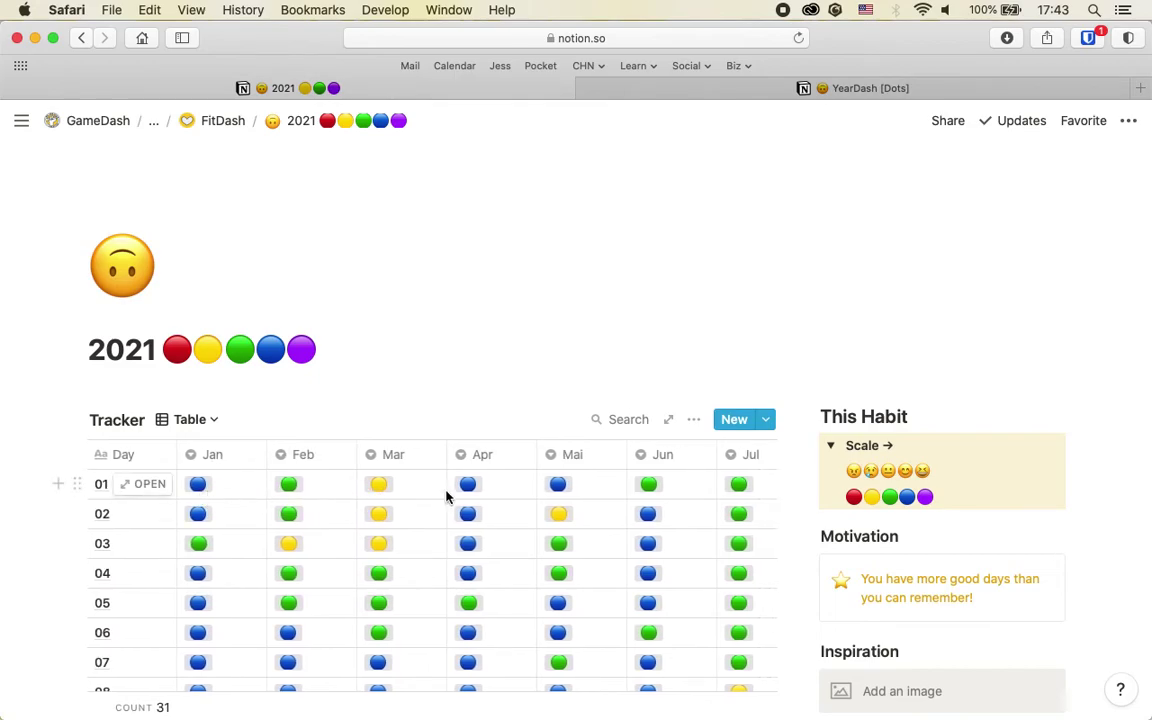
scroll(646, 500, "right", 10)
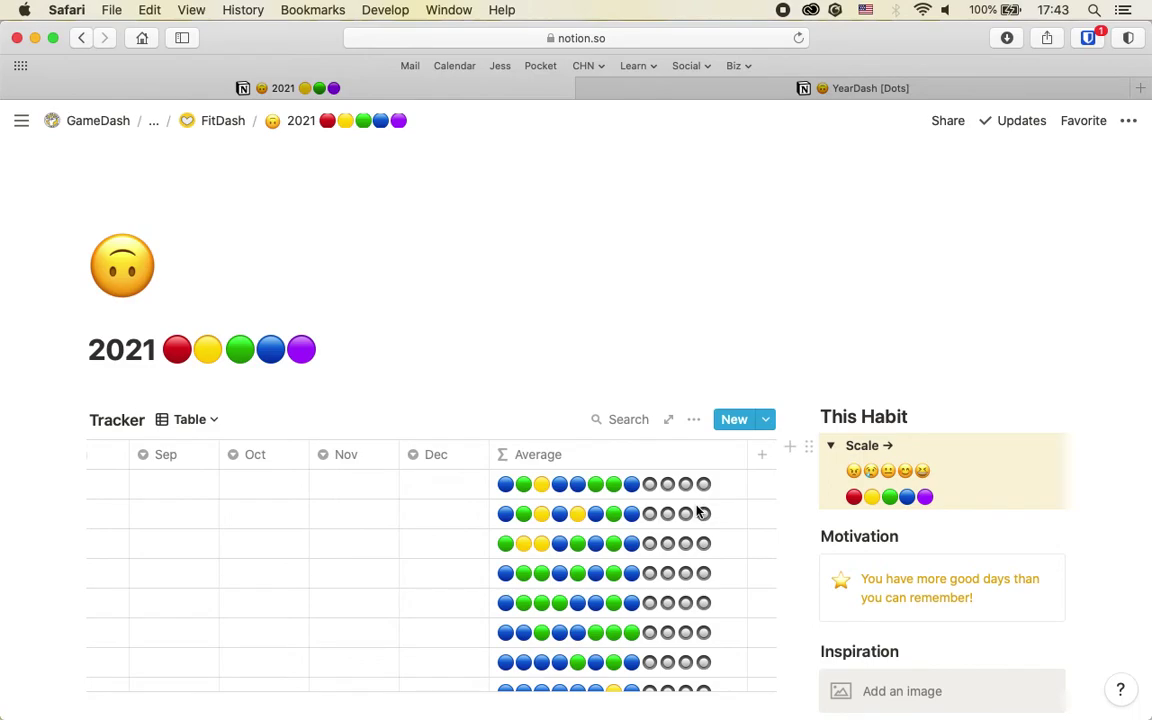
Show the 2021 Tracker in the grid-list view and review the dots for each day
left_click(213, 420)
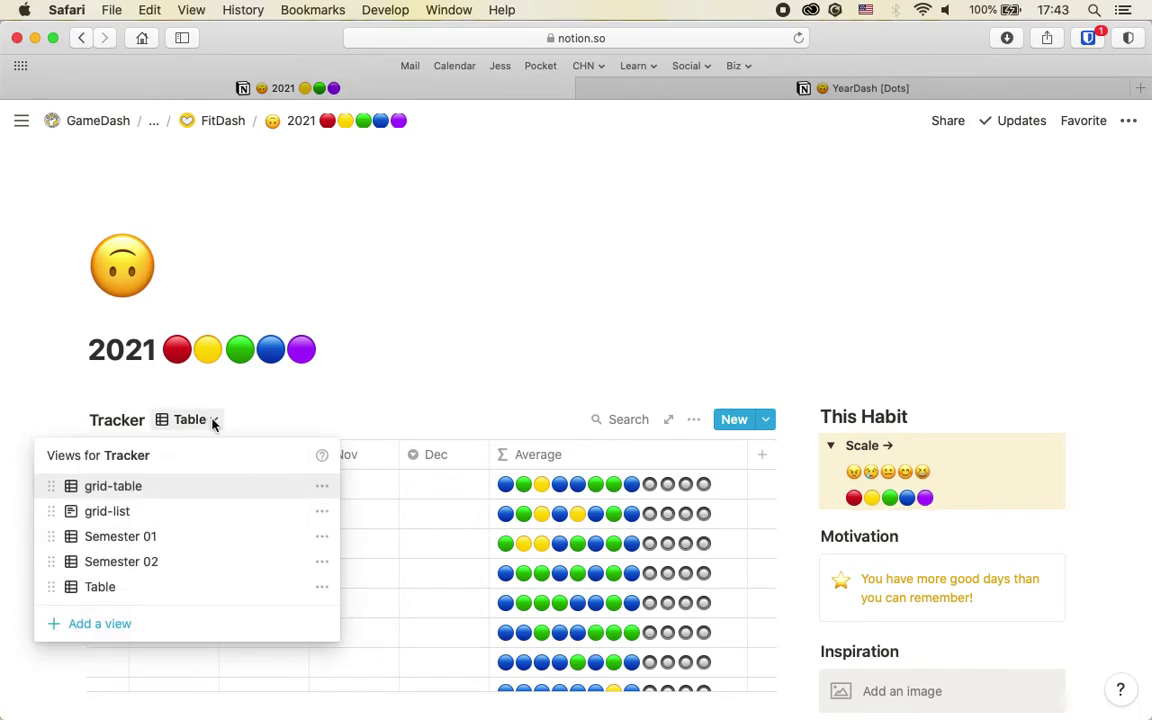
left_click(163, 512)
scroll(279, 413, "down", 3)
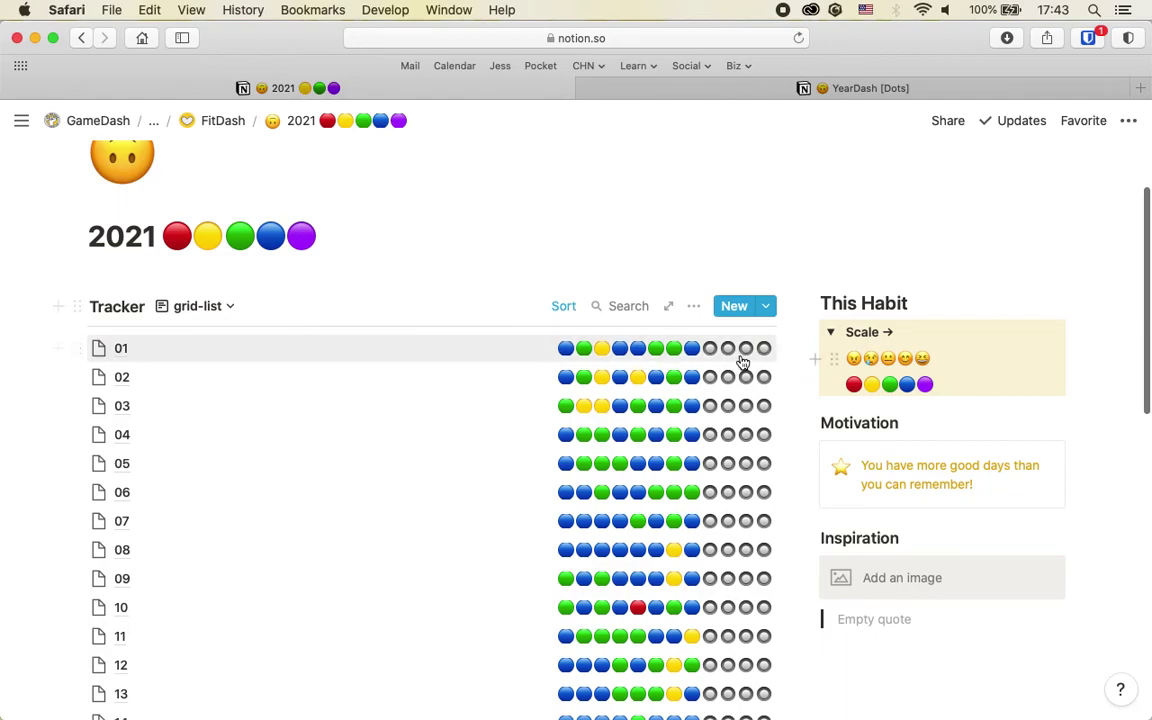
Try a narrower Tracker column, restore its width beside This Habit, and switch the Tracker to the grid-table view
left_click_drag(792, 363, 738, 380)
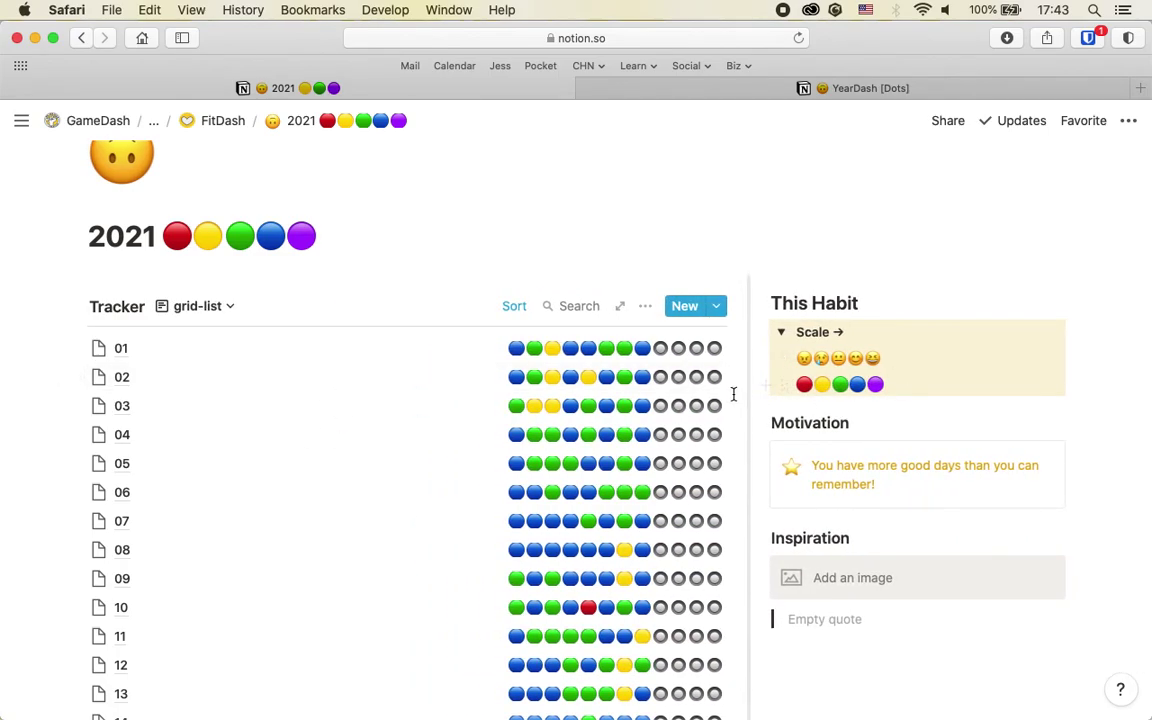
left_click_drag(751, 411, 808, 412)
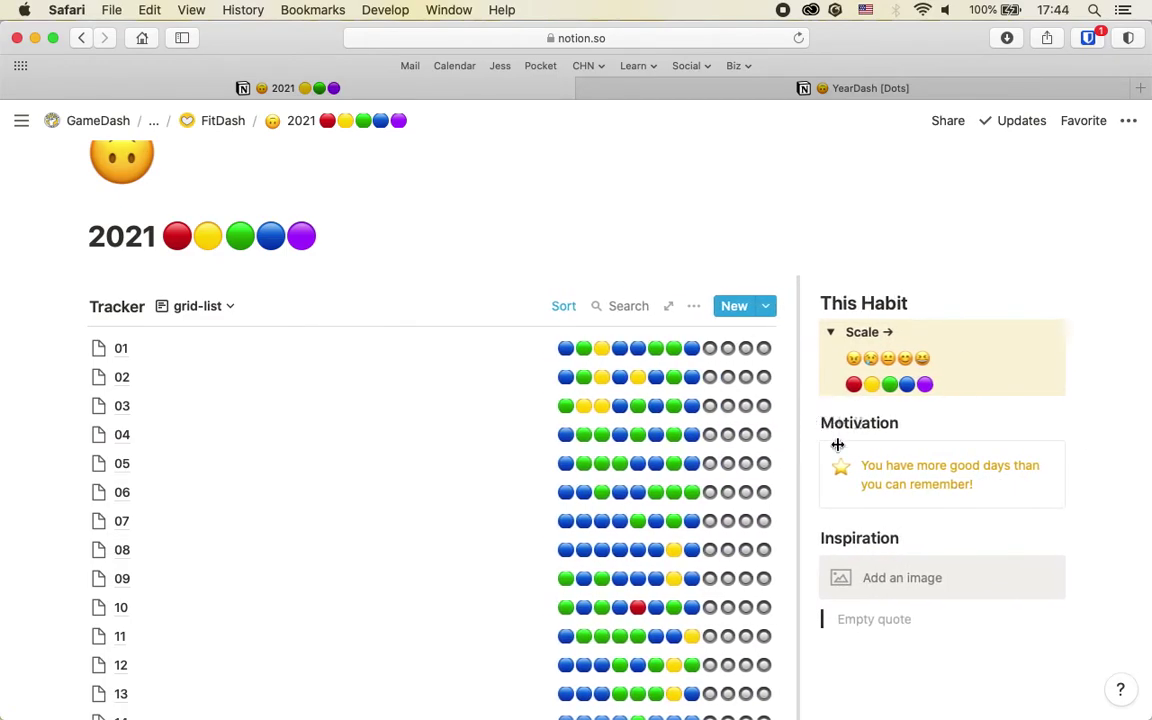
left_click(225, 310)
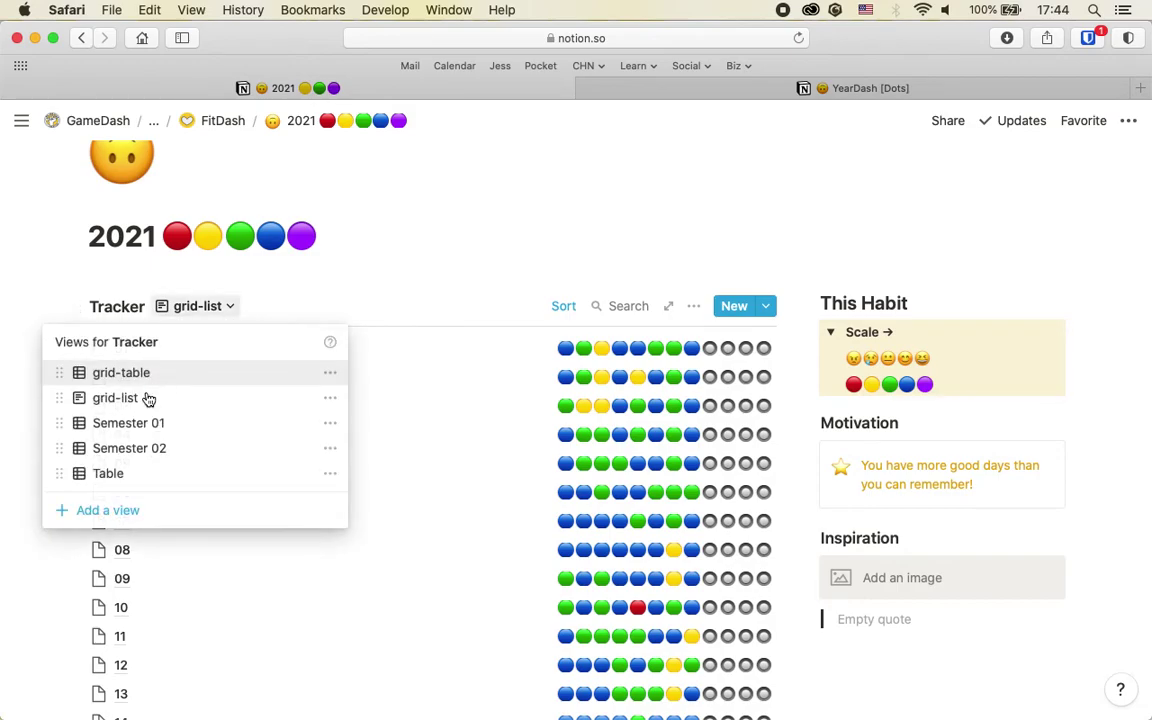
left_click(121, 373)
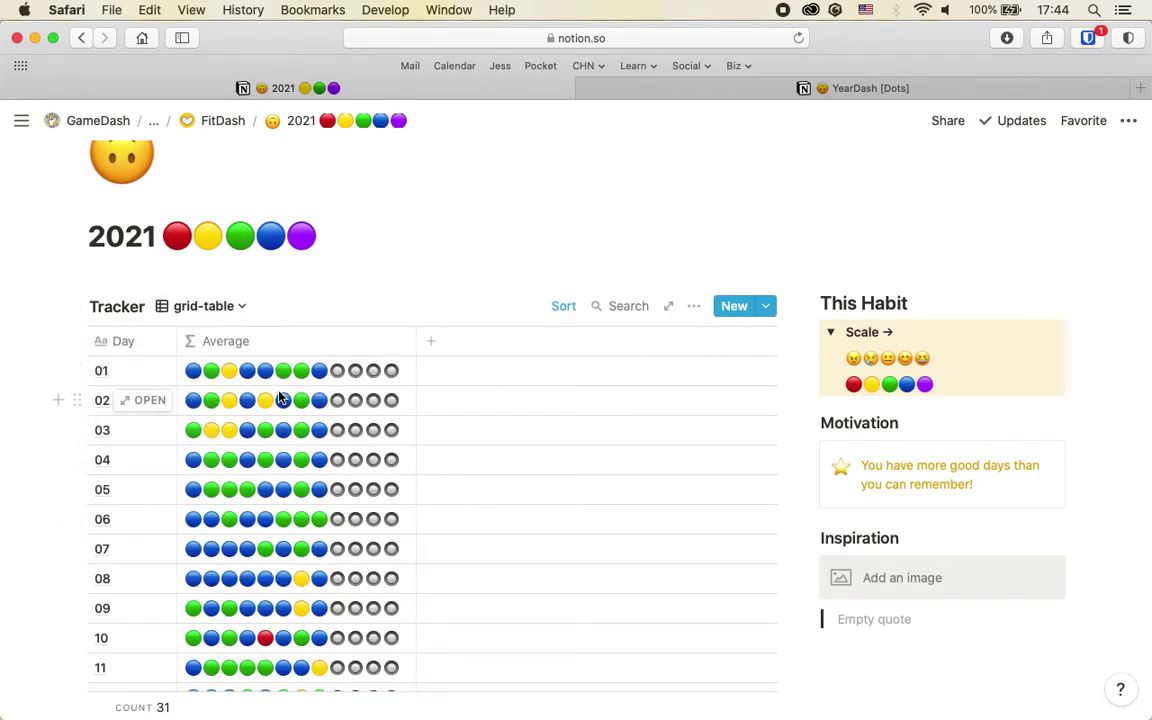
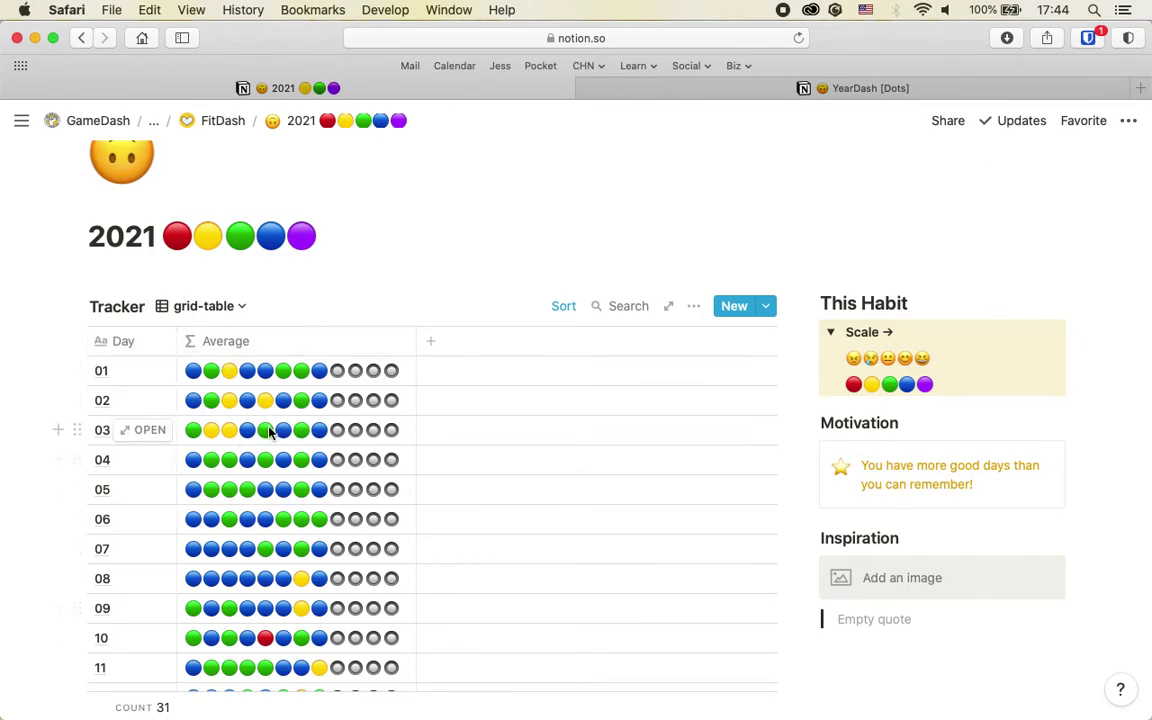
Open the Average formula for day 01 and examine the January part: its empty check, 🔘 placeholder and prop("Jan") fallback
left_click(320, 372)
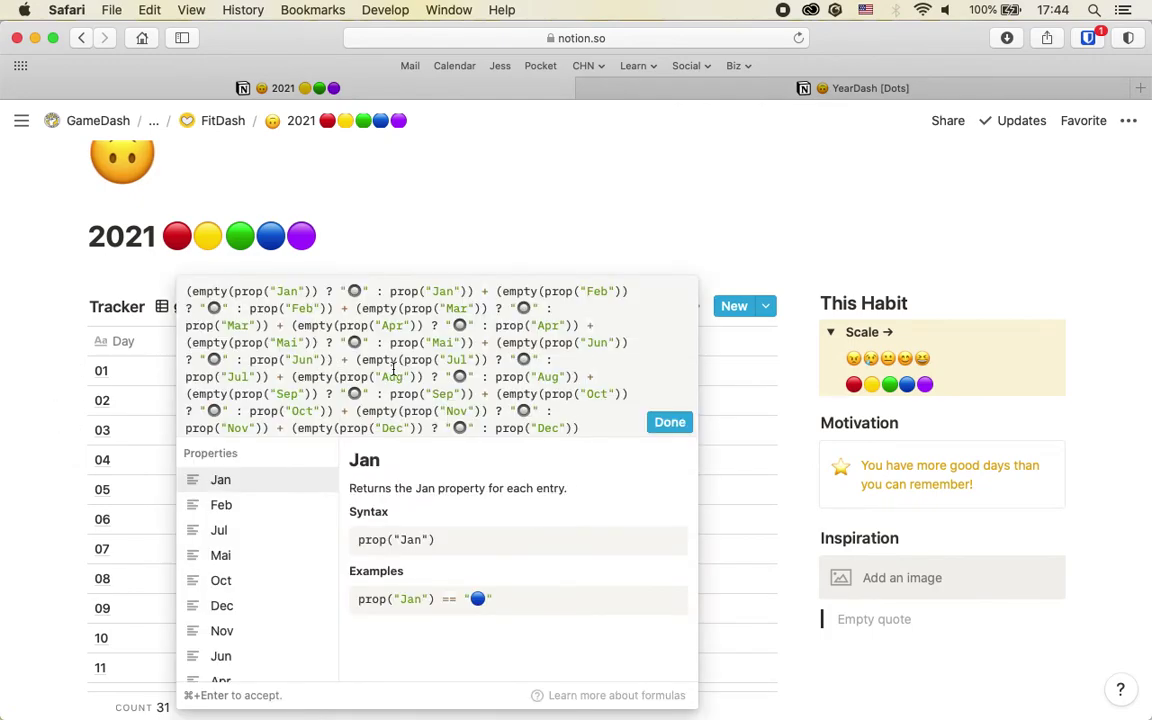
left_click(189, 291)
type("(")
left_click_drag(193, 298, 309, 300)
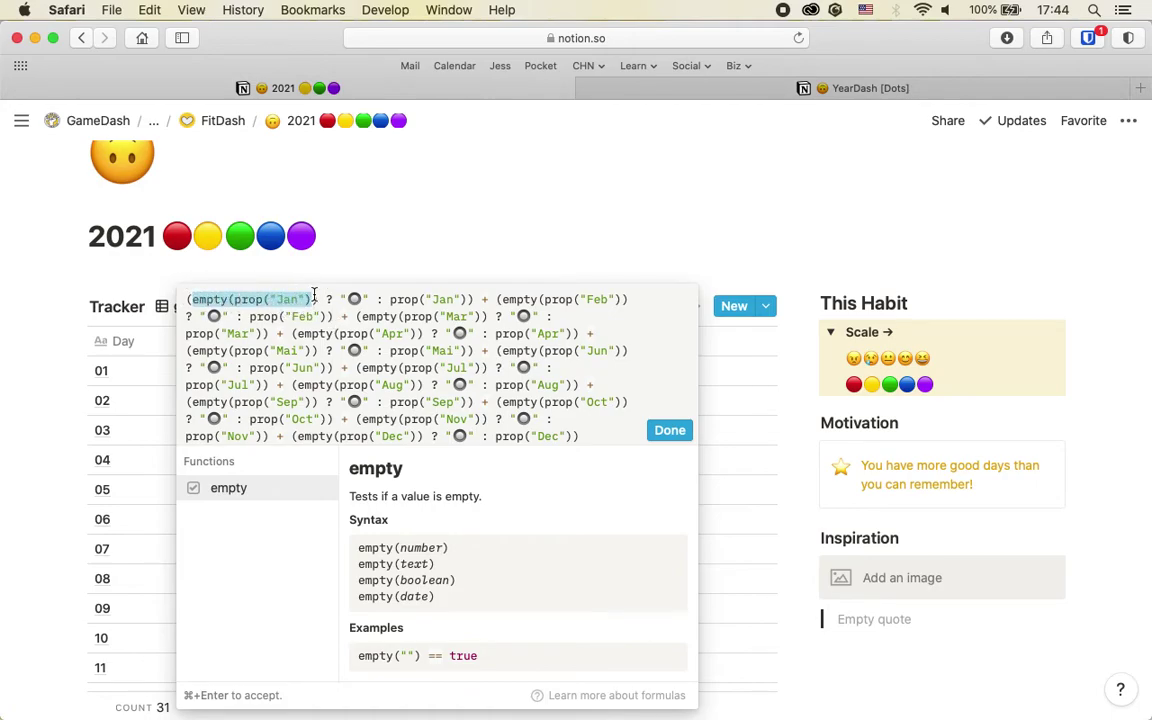
left_click(328, 298)
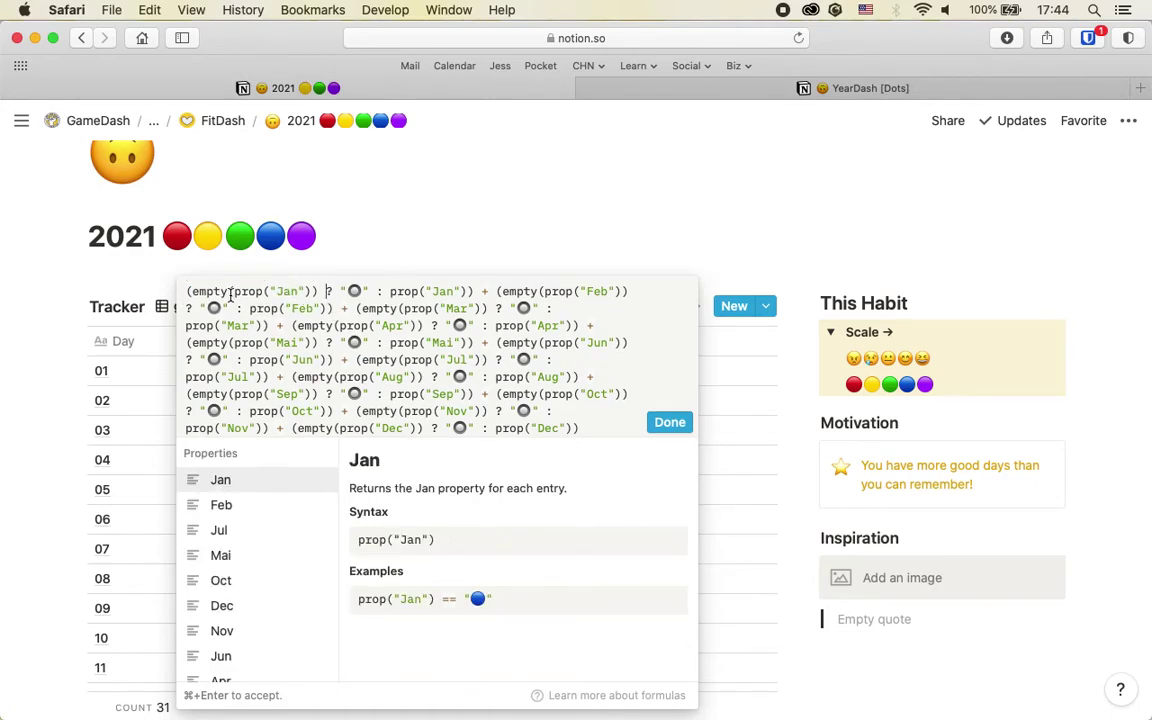
key("cmd+a")
double_click(217, 291)
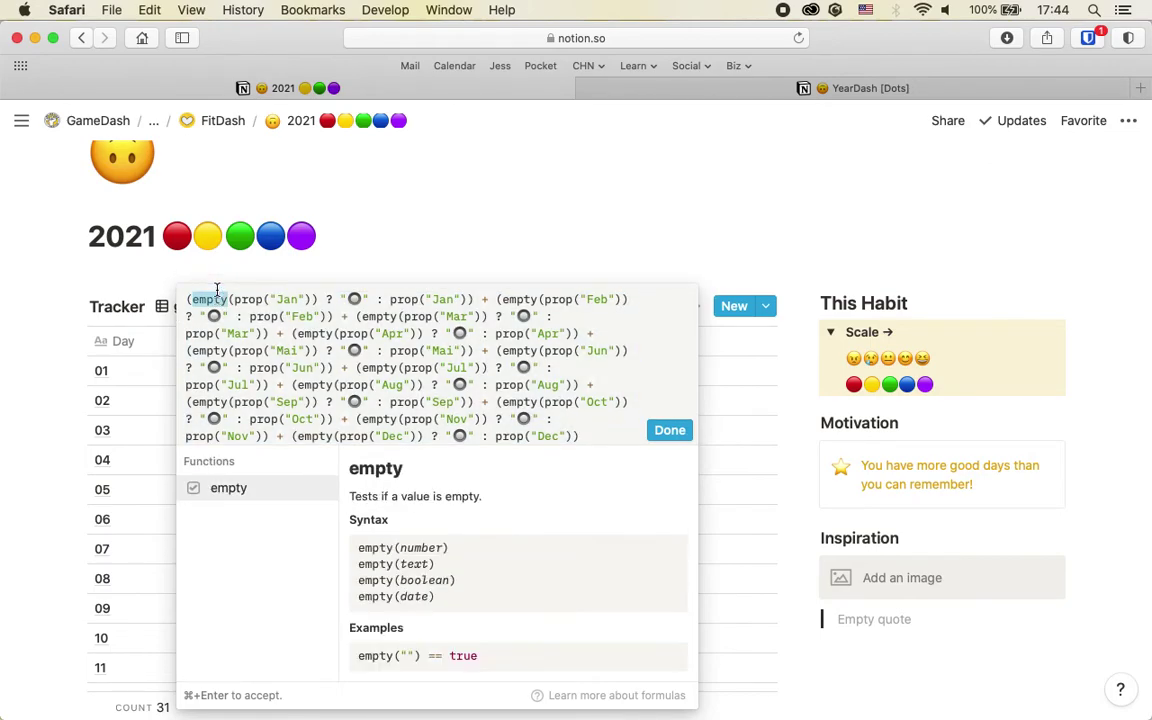
left_click(285, 293)
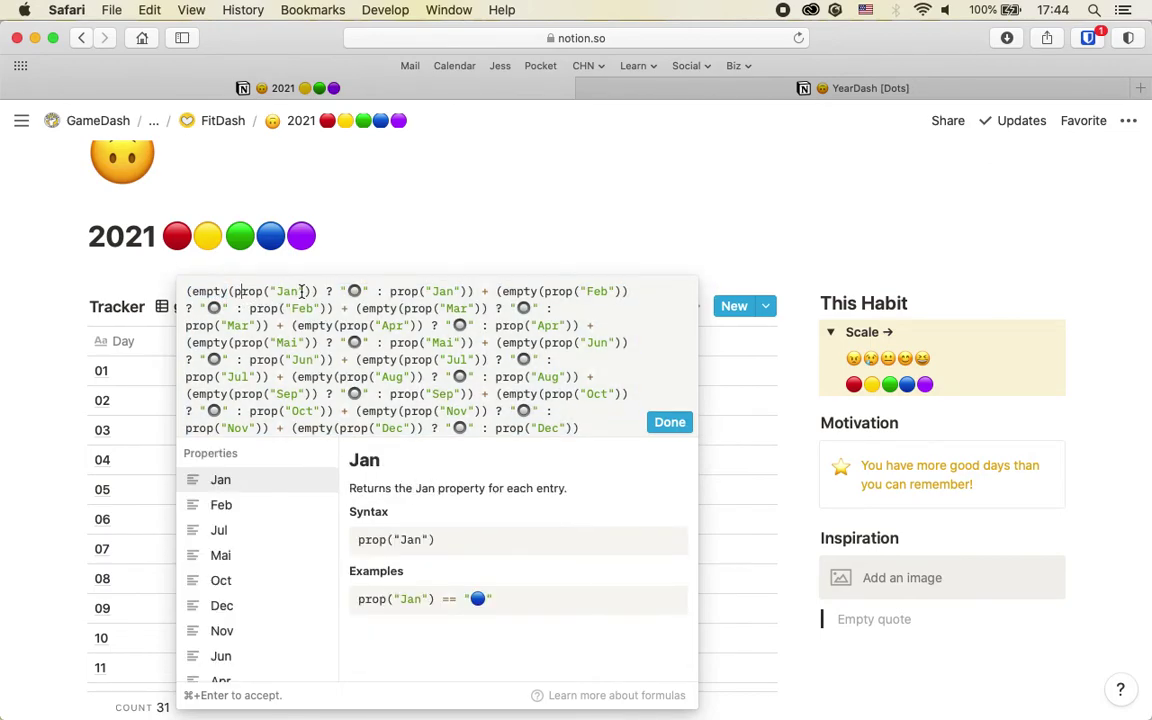
double_click(357, 291)
left_click_drag(391, 291, 471, 291)
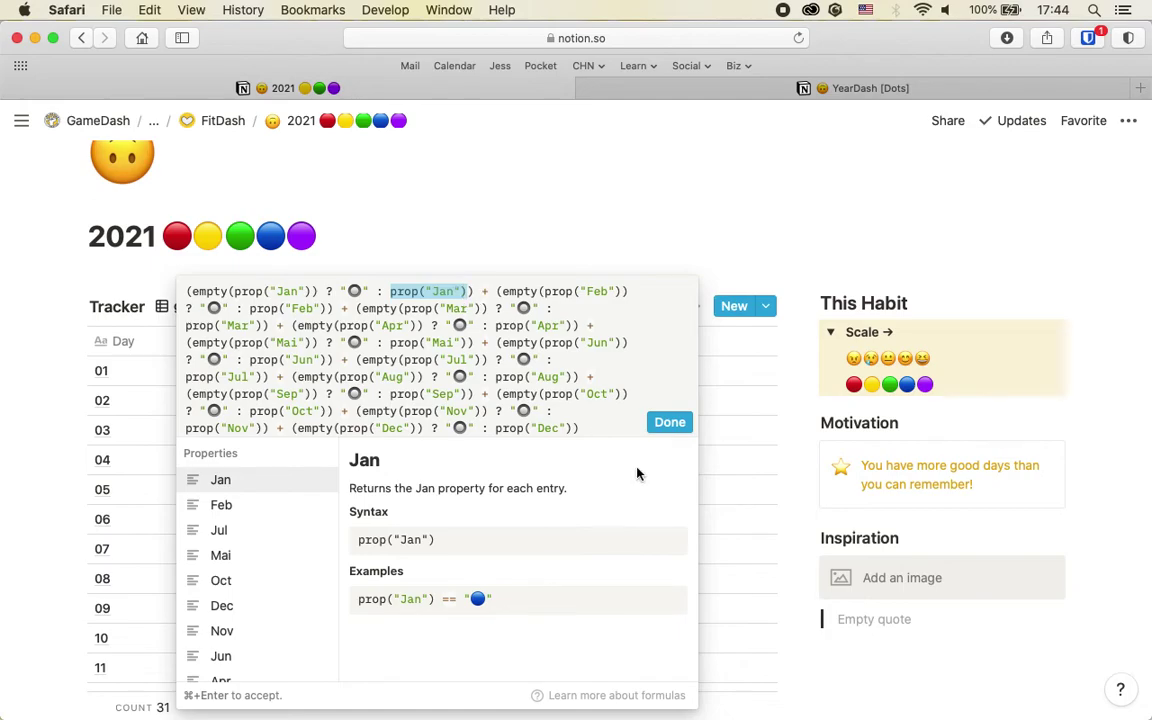
Examine the February part of the Average formula and the plus sign joining the months, and close the formula
left_click(500, 291)
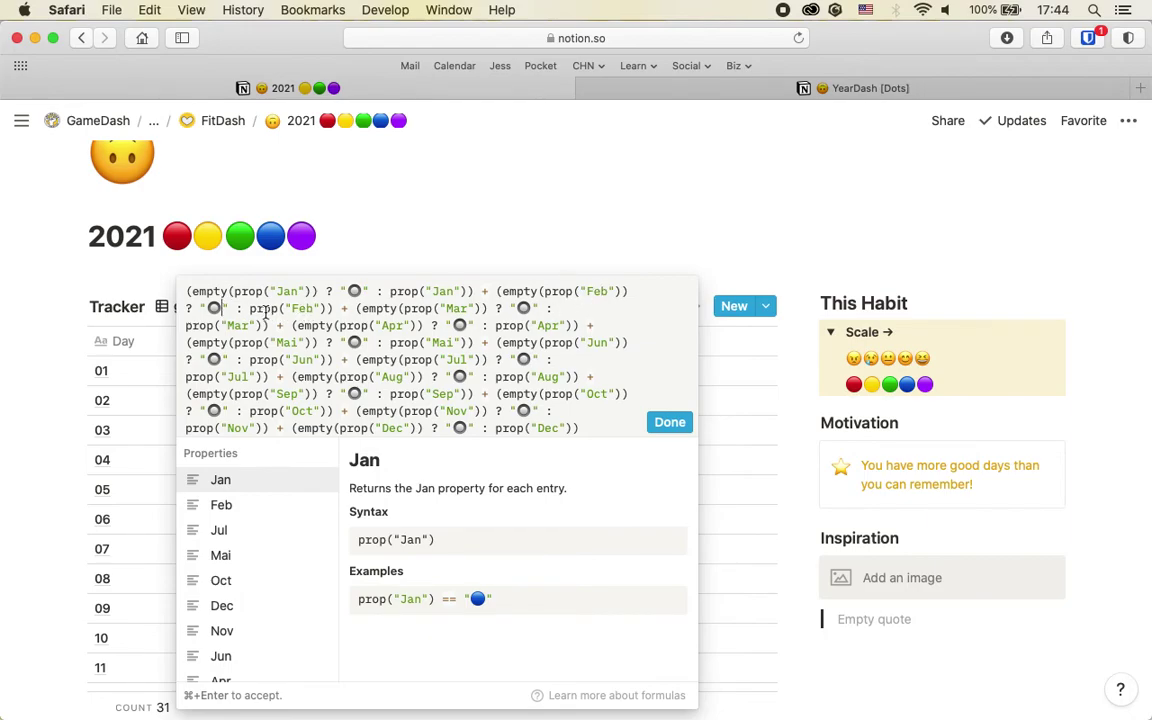
left_click_drag(285, 309, 313, 309)
left_click(482, 291)
left_click(460, 249)
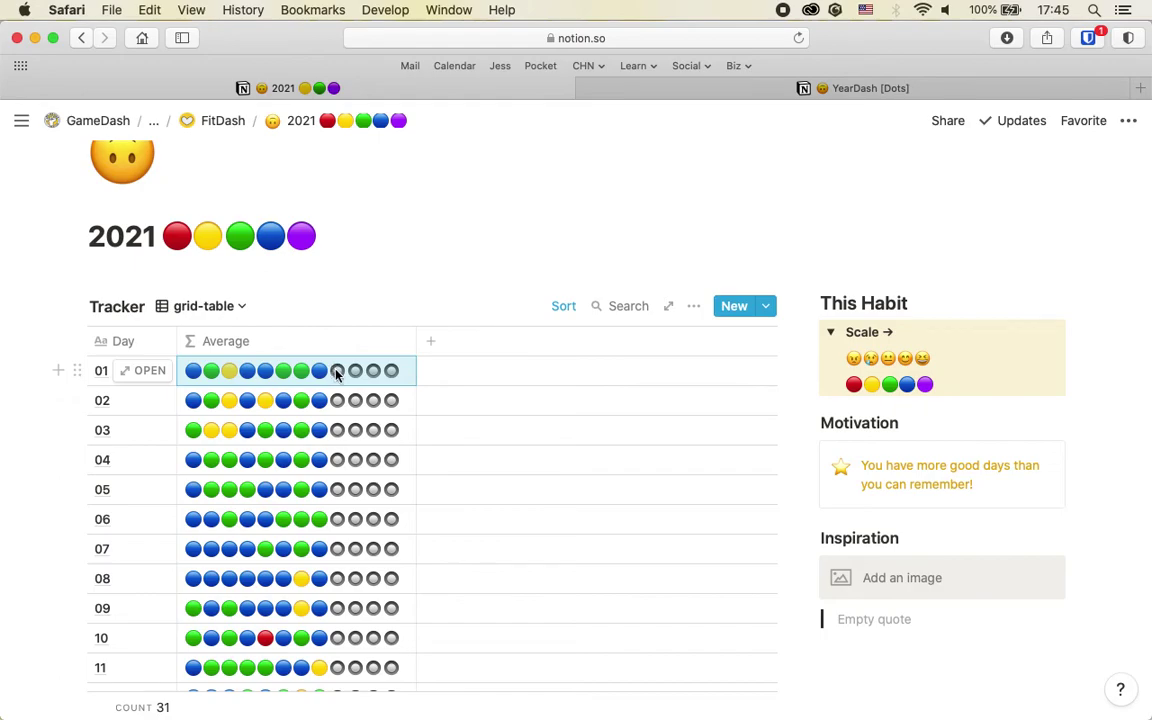
Go to the GameDash page and examine the dot formula of the first task under Missions
left_click(810, 95)
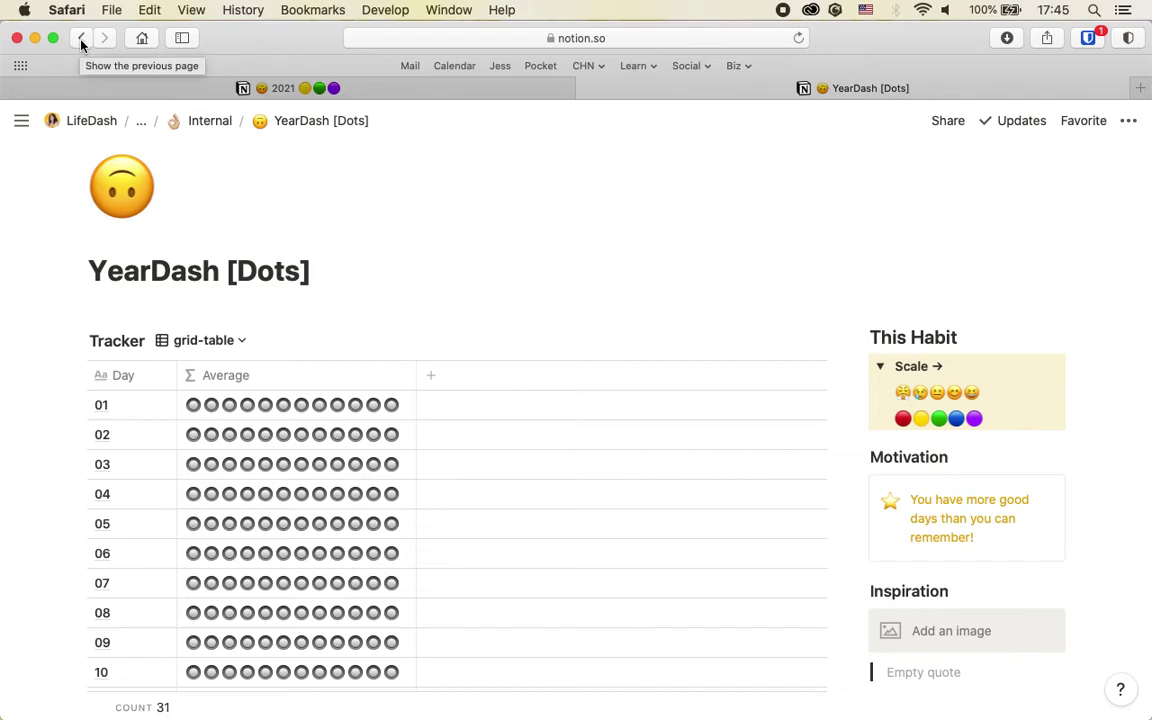
left_click(466, 86)
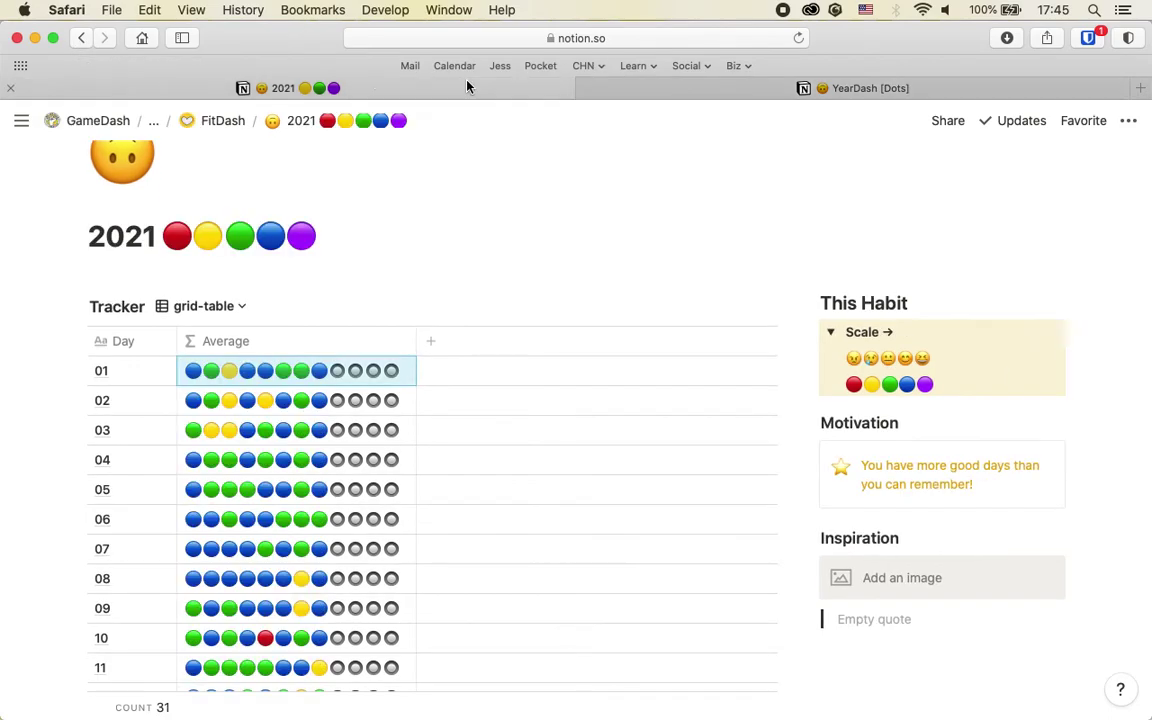
left_click(74, 122)
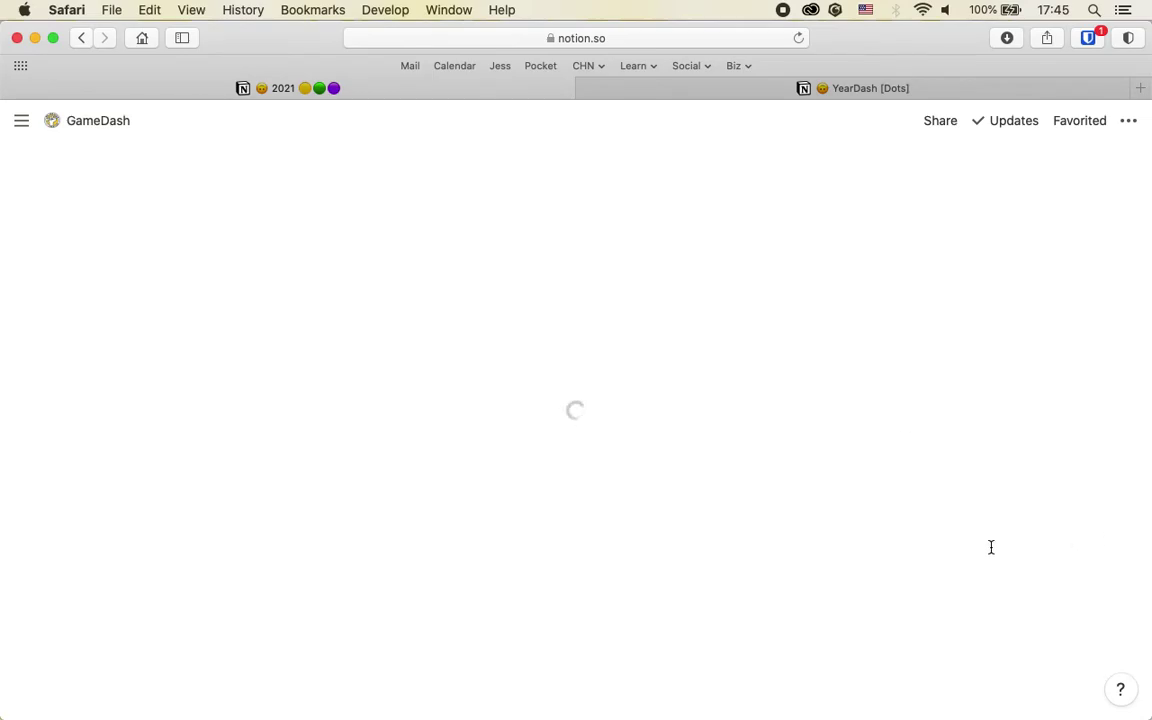
scroll(958, 563, "down", 5)
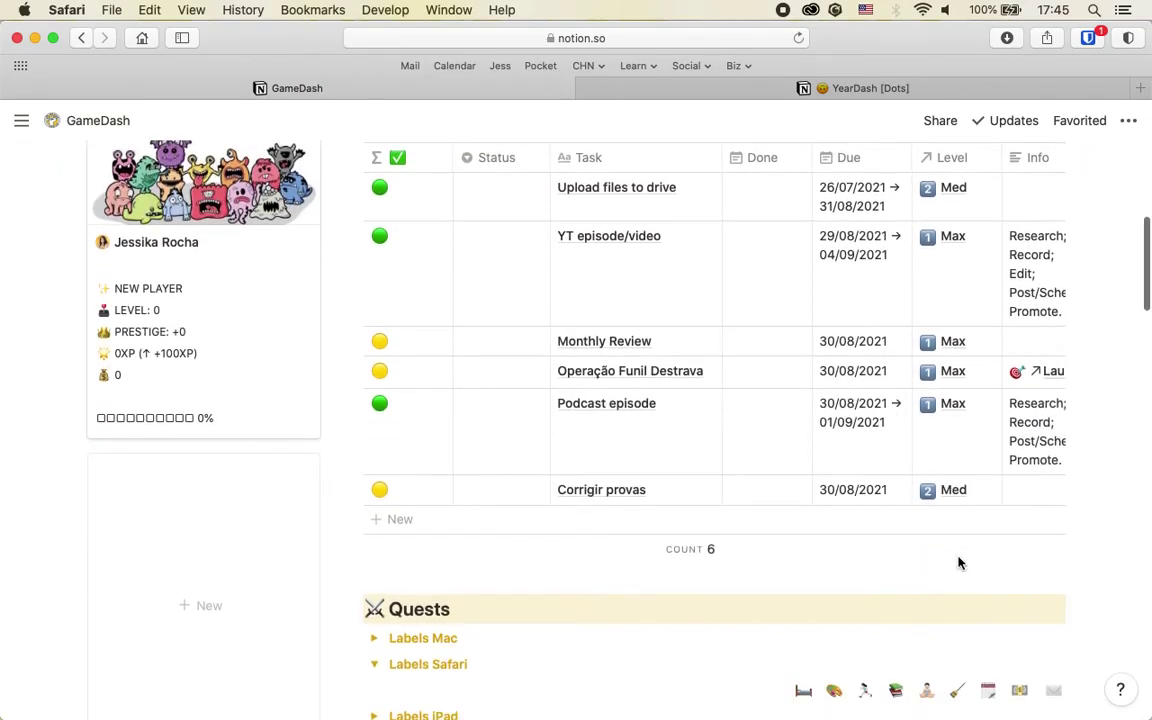
scroll(958, 563, "up", 1)
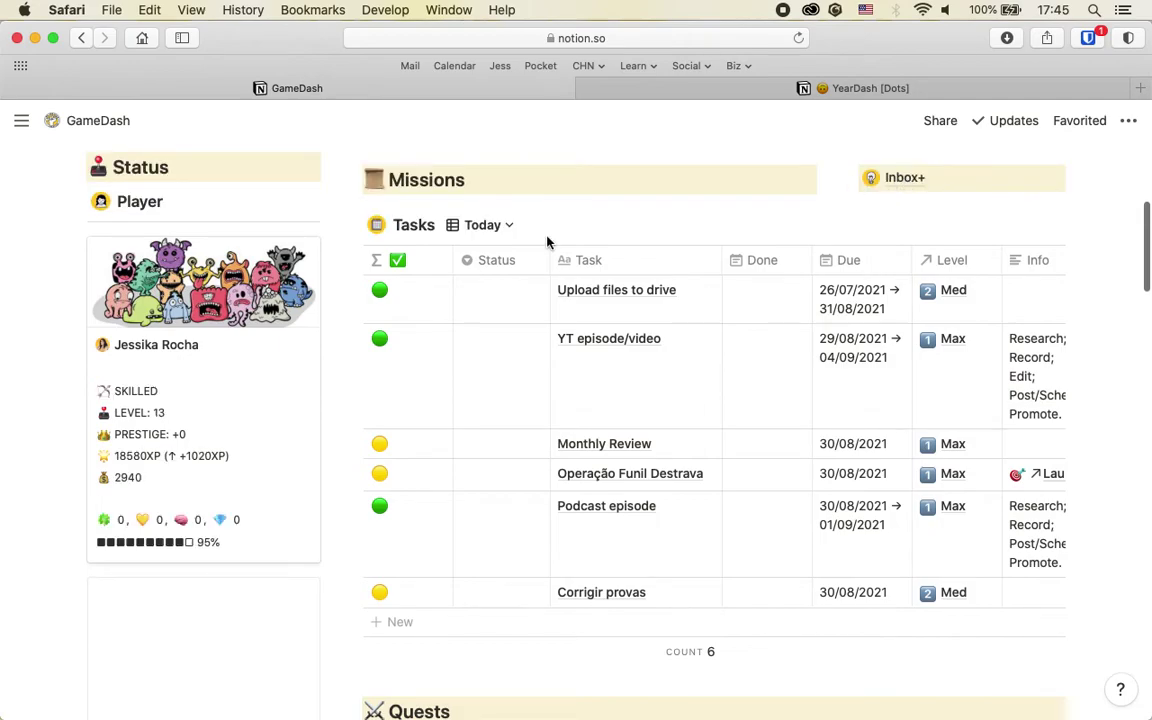
left_click(410, 300)
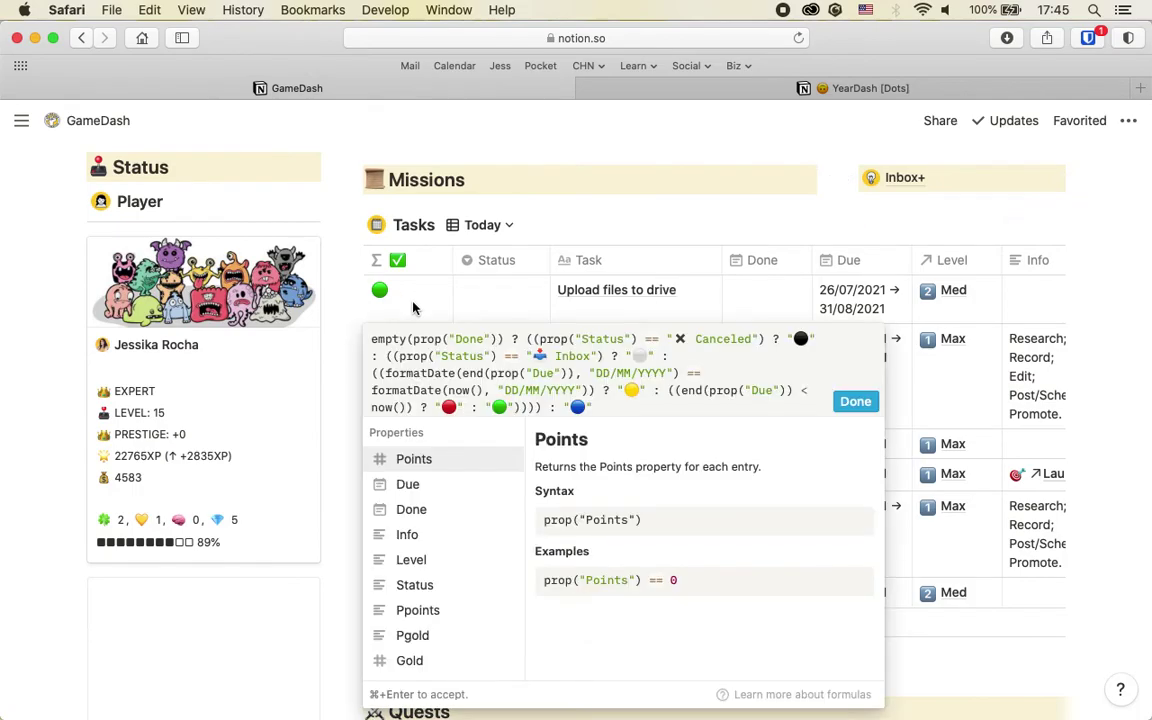
left_click(634, 355)
key("Escape")
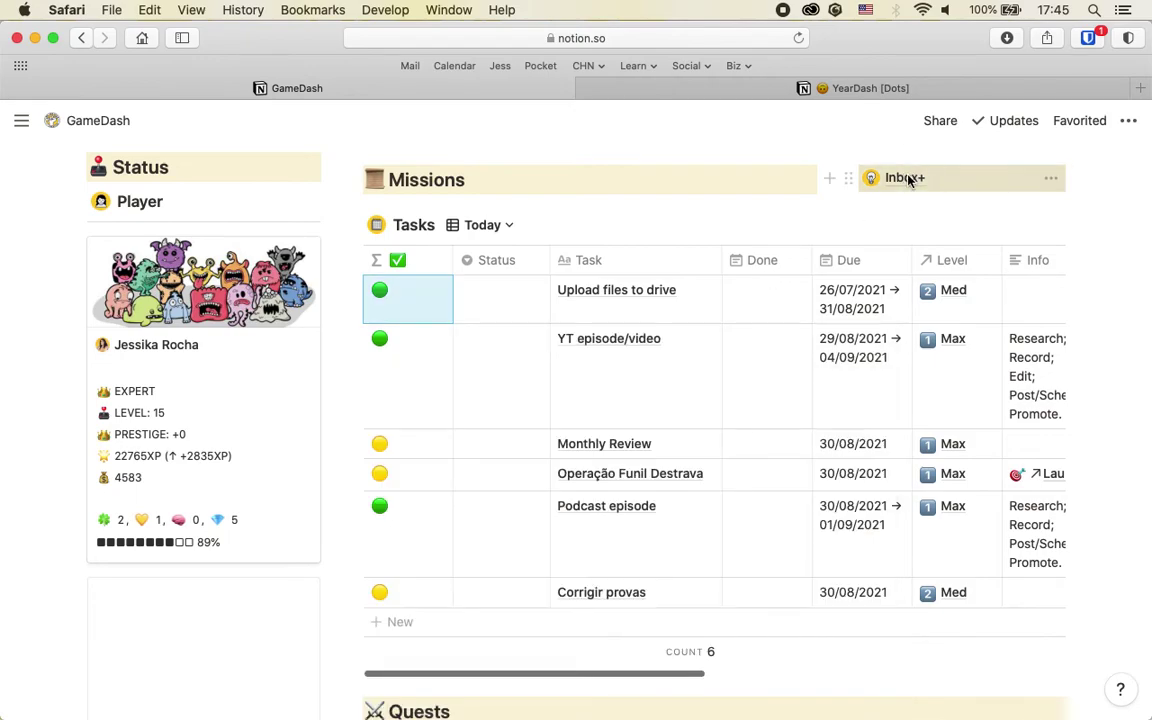
Open the Inbox+ page to view the dot of its Inbox task, and go back
left_click(905, 178)
scroll(167, 558, "down", 3)
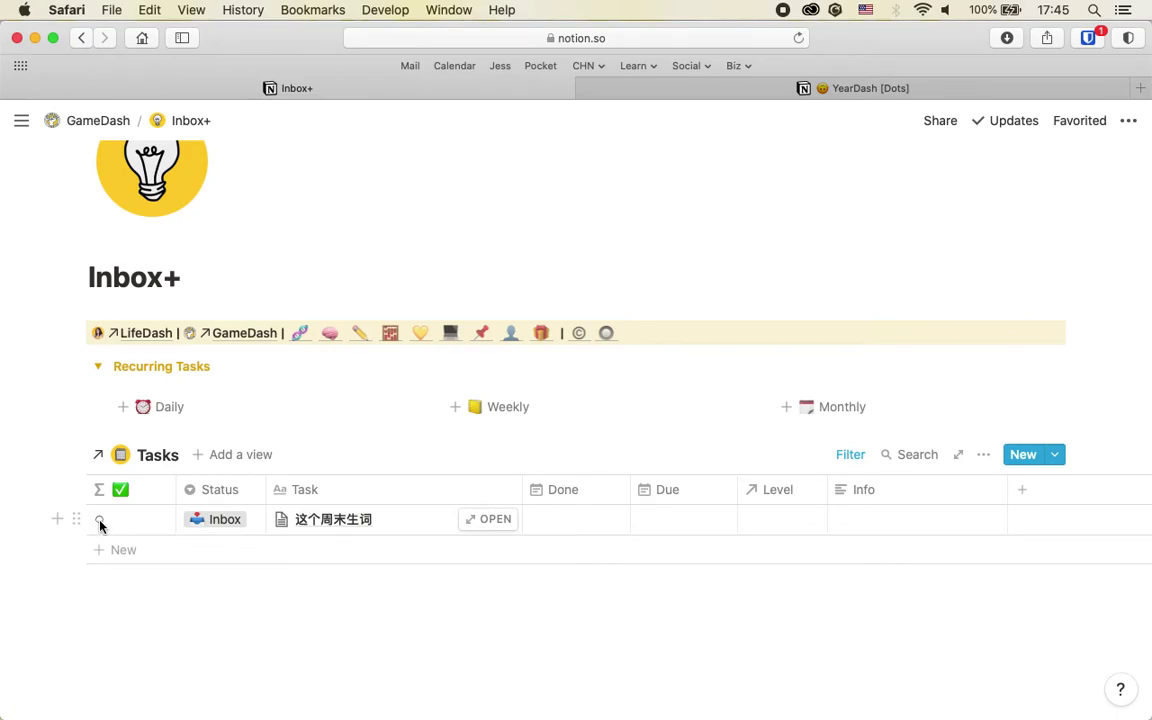
left_click(79, 40)
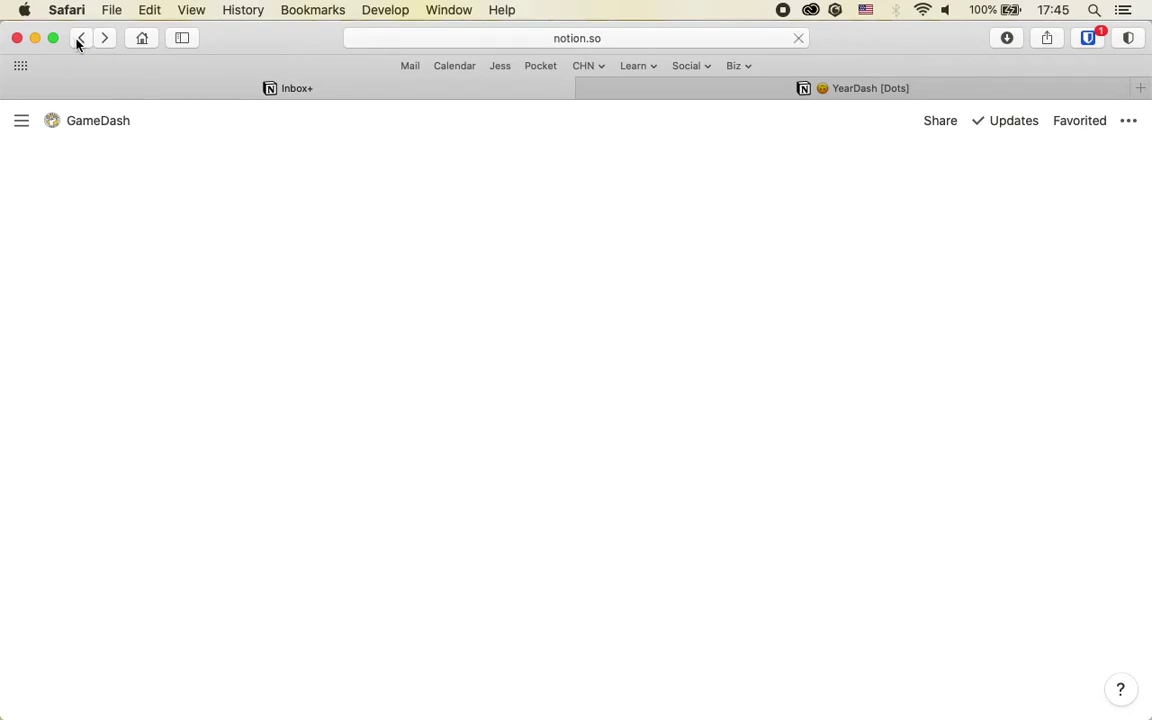
Switch to the YearDash [Dots] page and briefly open the Average formula of day 01
left_click(728, 87)
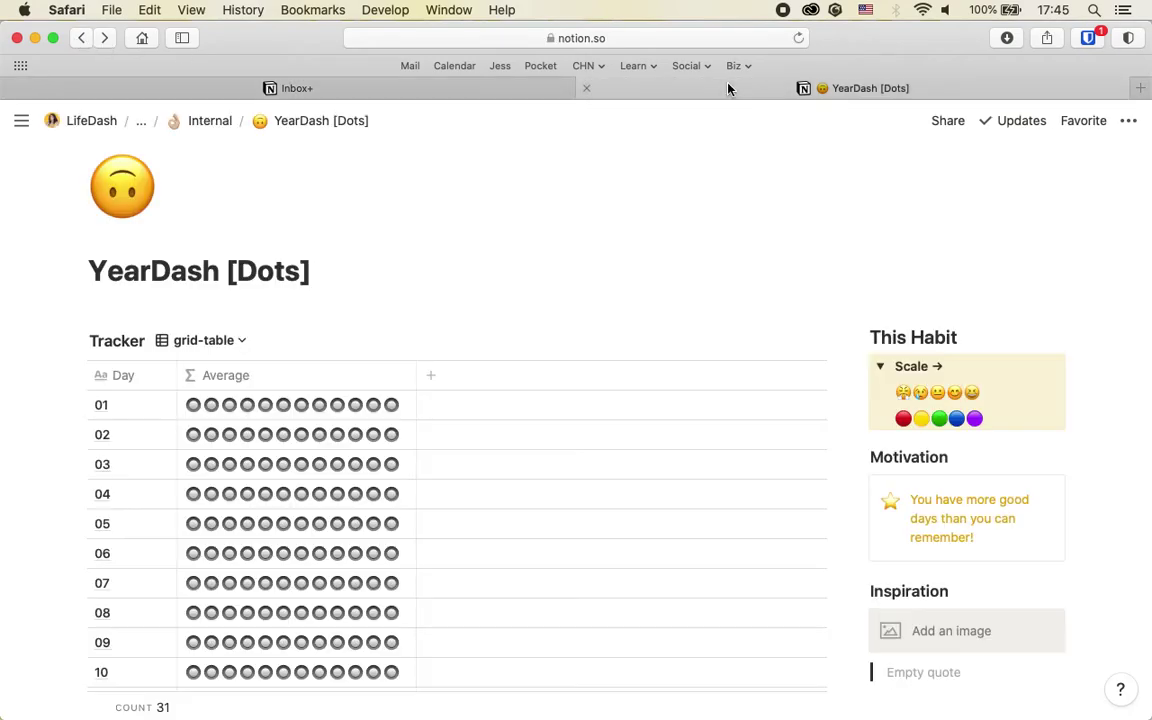
left_click(349, 416)
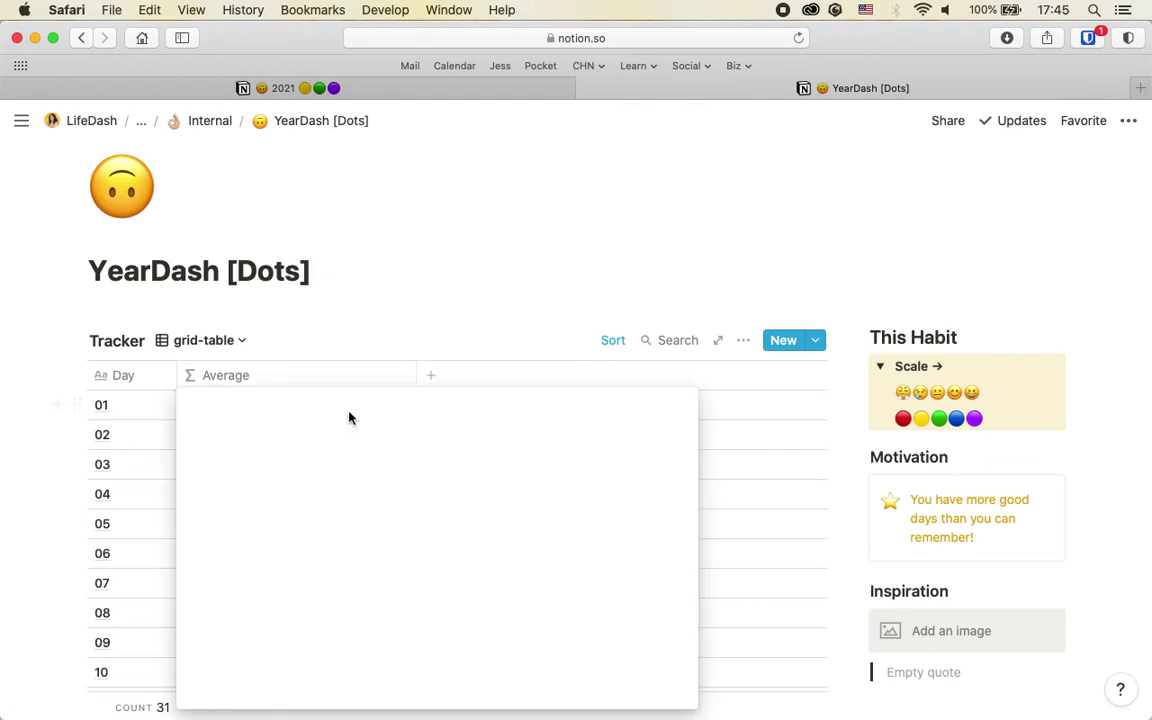
key("Escape")
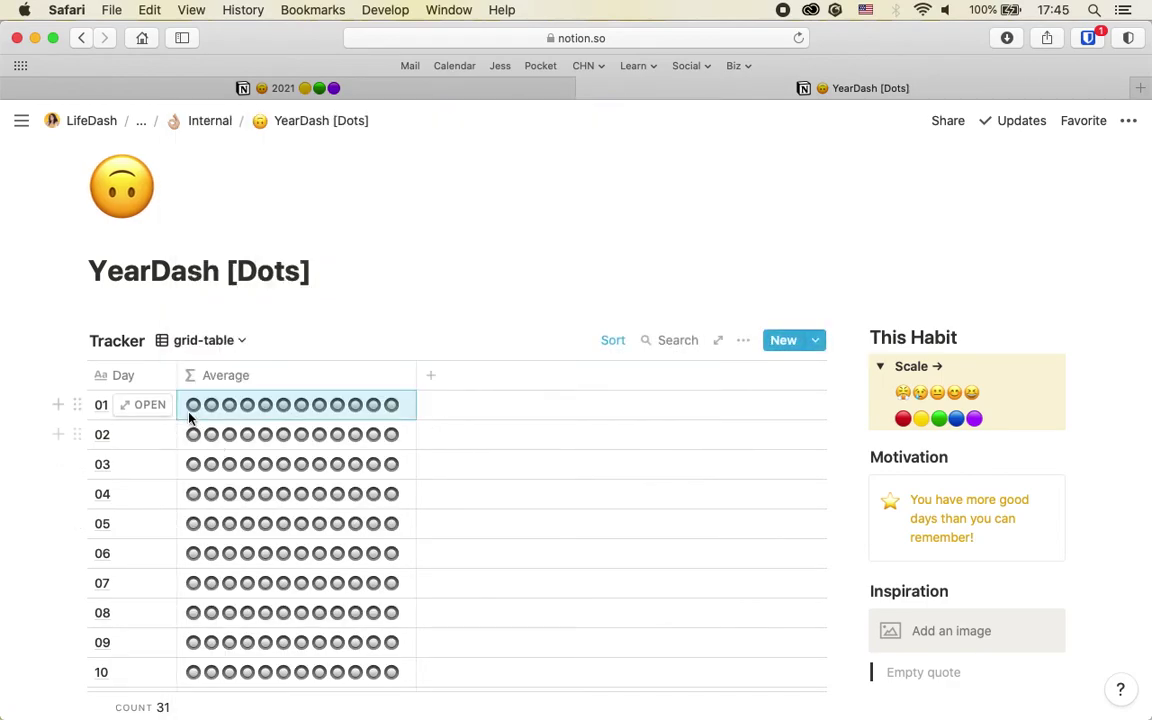
Return to the 2021 page and review the Average dots across the Tracker's days
key("ctrl+shift+Tab")
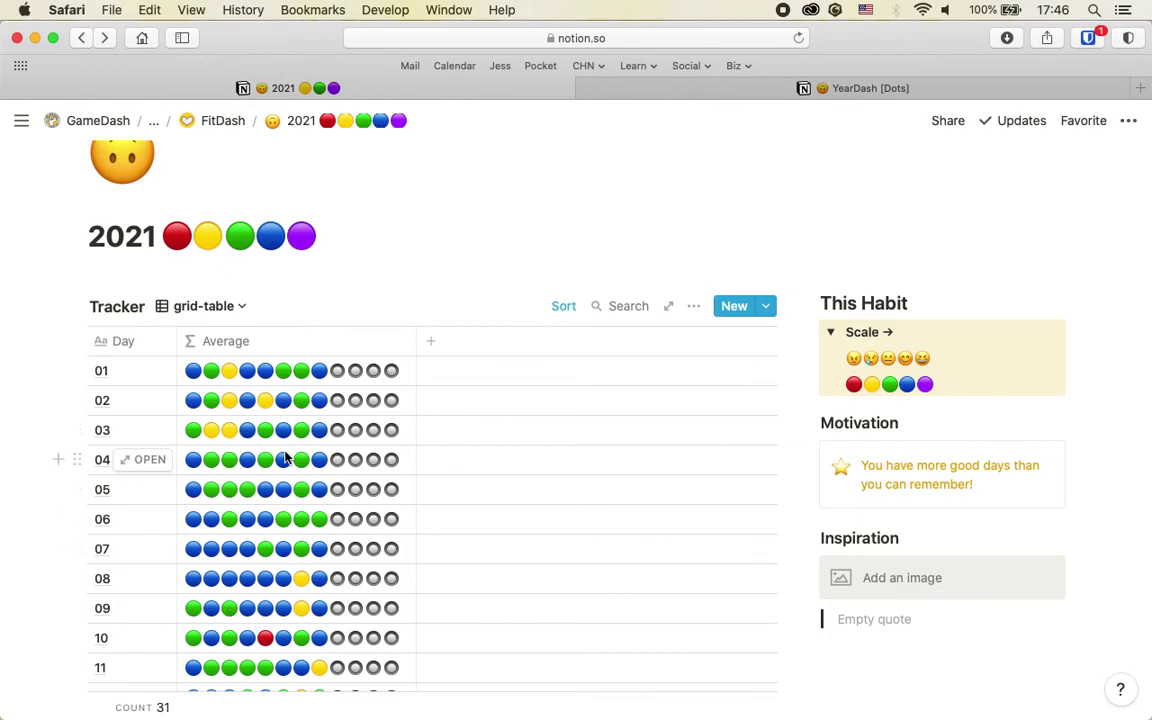
scroll(287, 457, "down", 10)
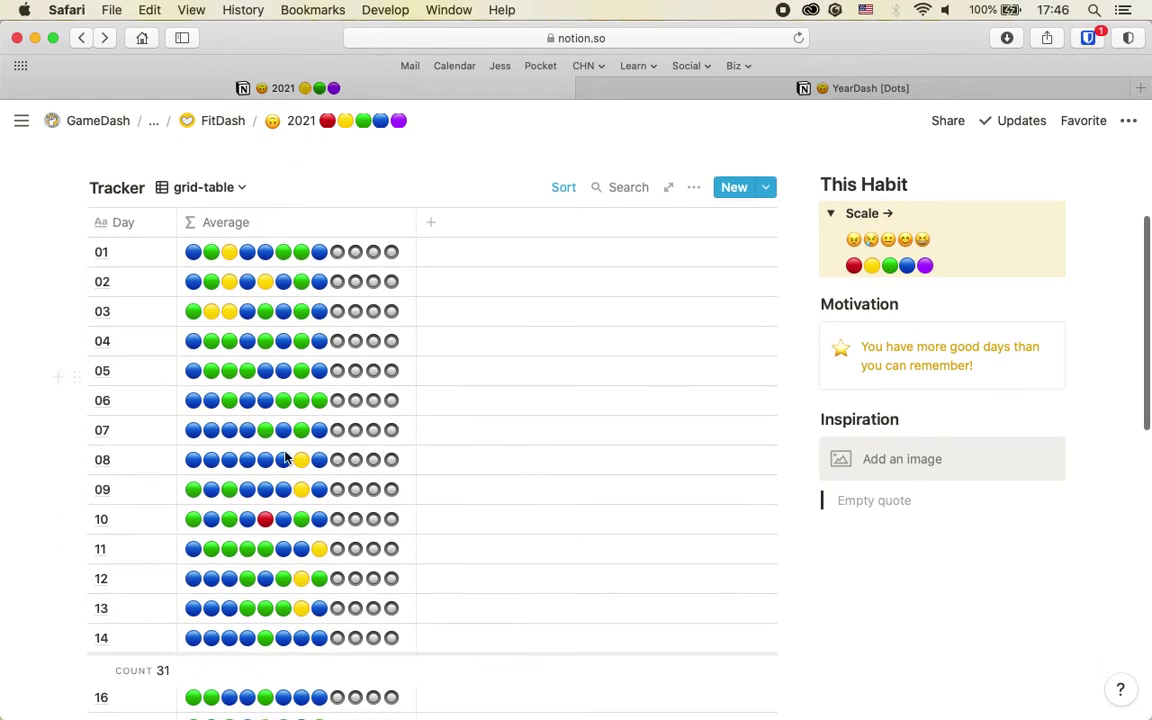
scroll(287, 457, "up", 7)
scroll(287, 457, "up", 5)
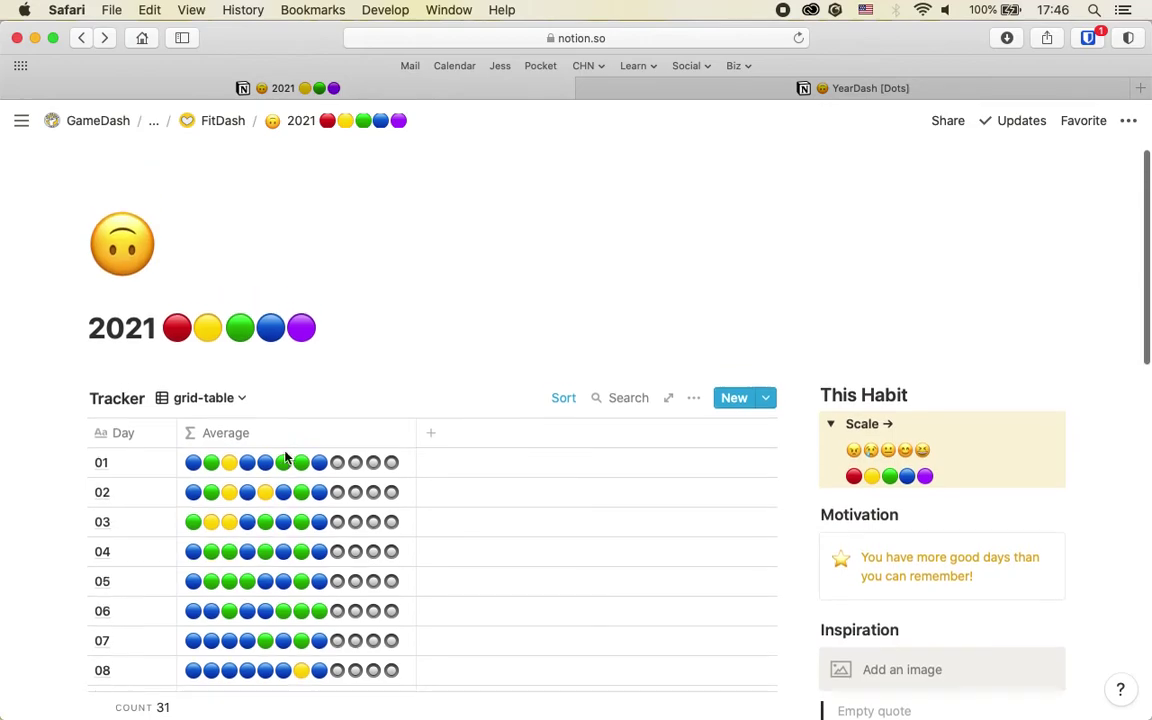
scroll(287, 400, "down", 2)
Reopen the Average formula in the 2021 Tracker, highlight its January expression and close it
left_click(285, 370)
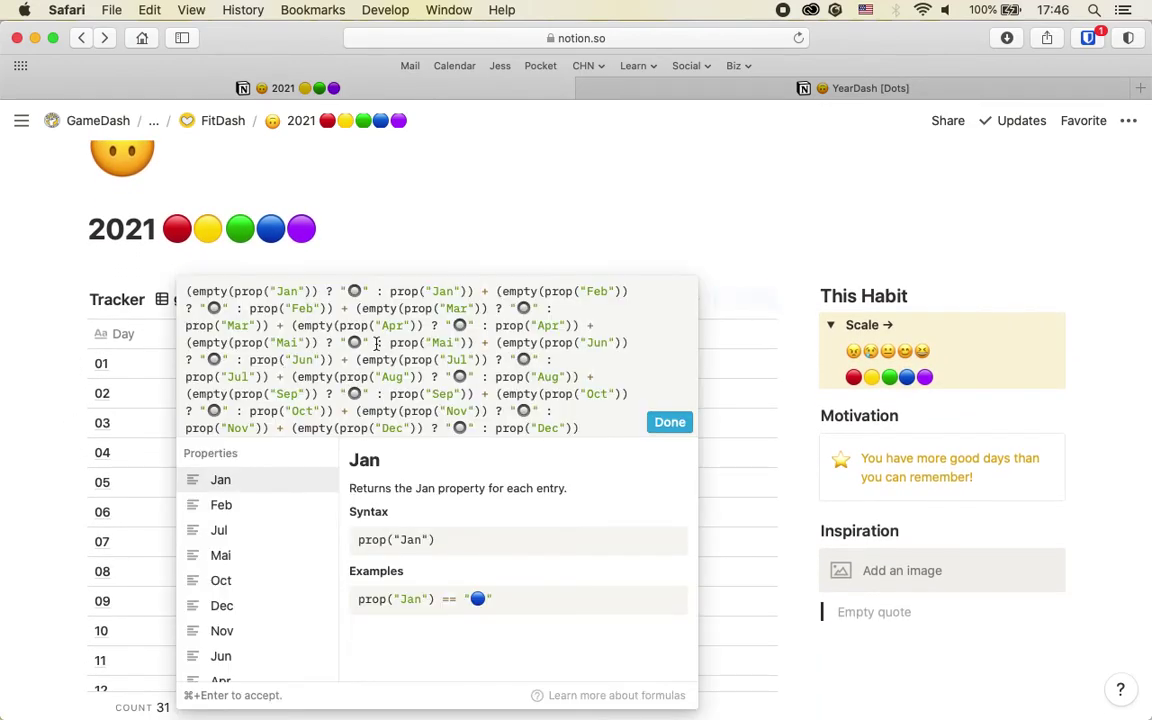
left_click_drag(186, 291, 585, 430)
left_click(369, 318)
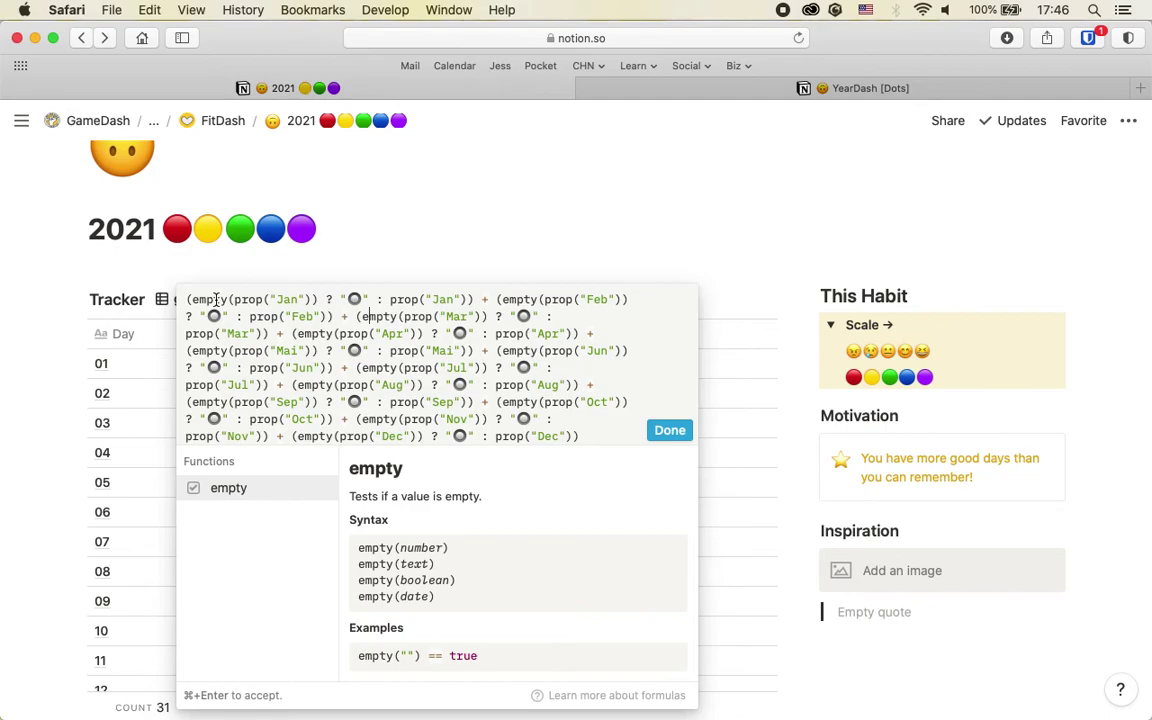
double_click(470, 301)
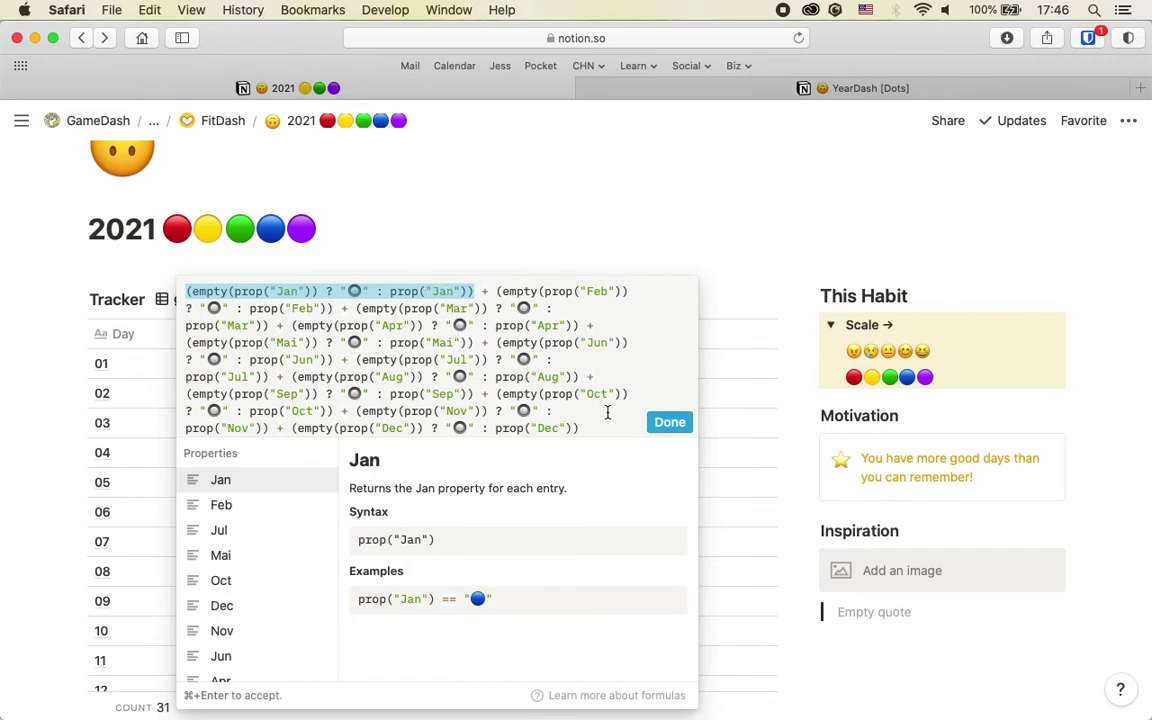
left_click(630, 229)
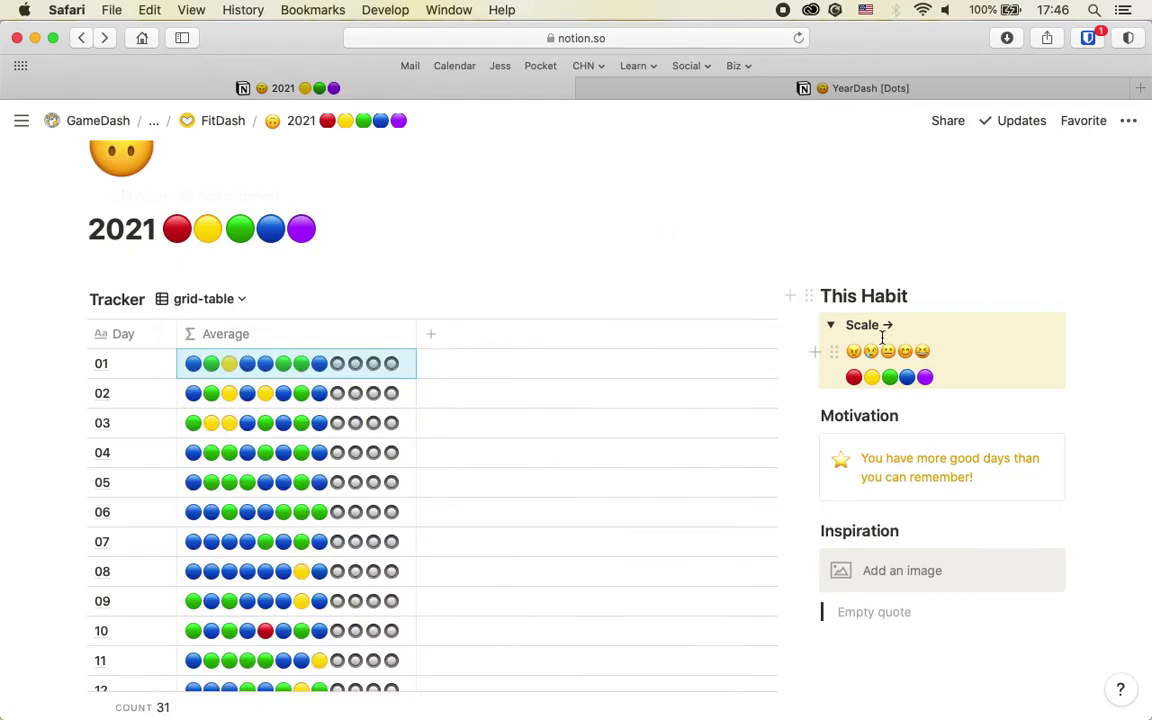
Highlight the row of face emojis under Scale in the This Habit section of the 2021 page
left_click(926, 351)
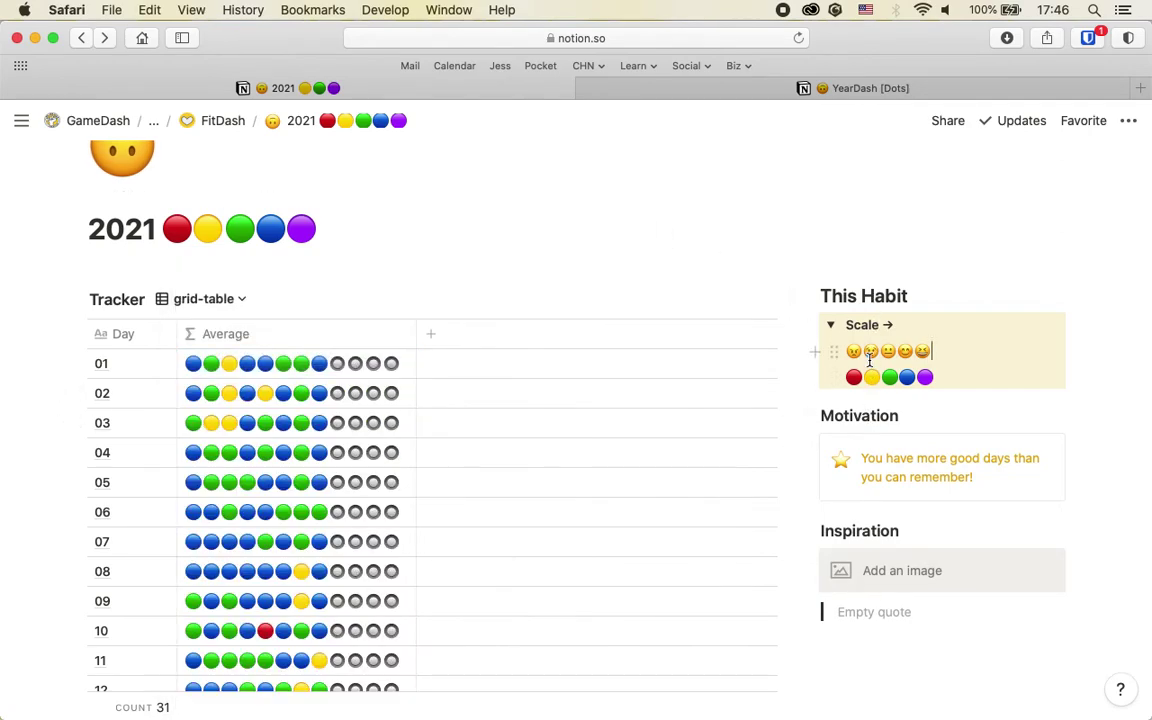
left_click_drag(848, 351, 929, 346)
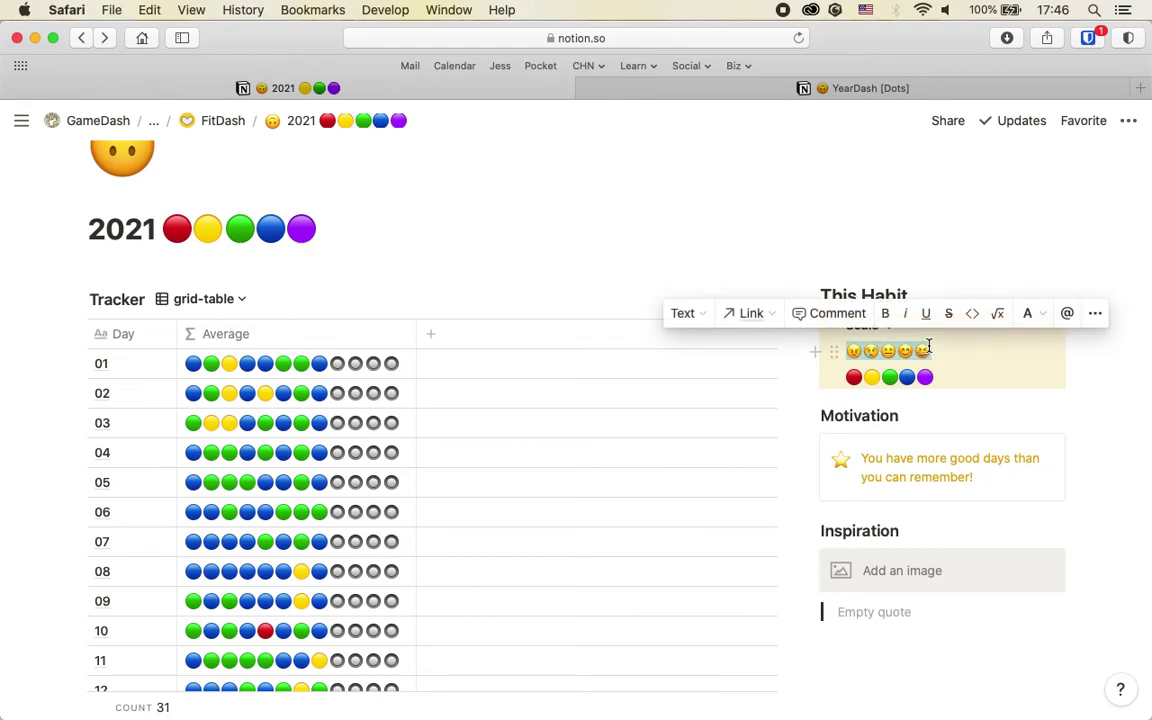
left_click(866, 351)
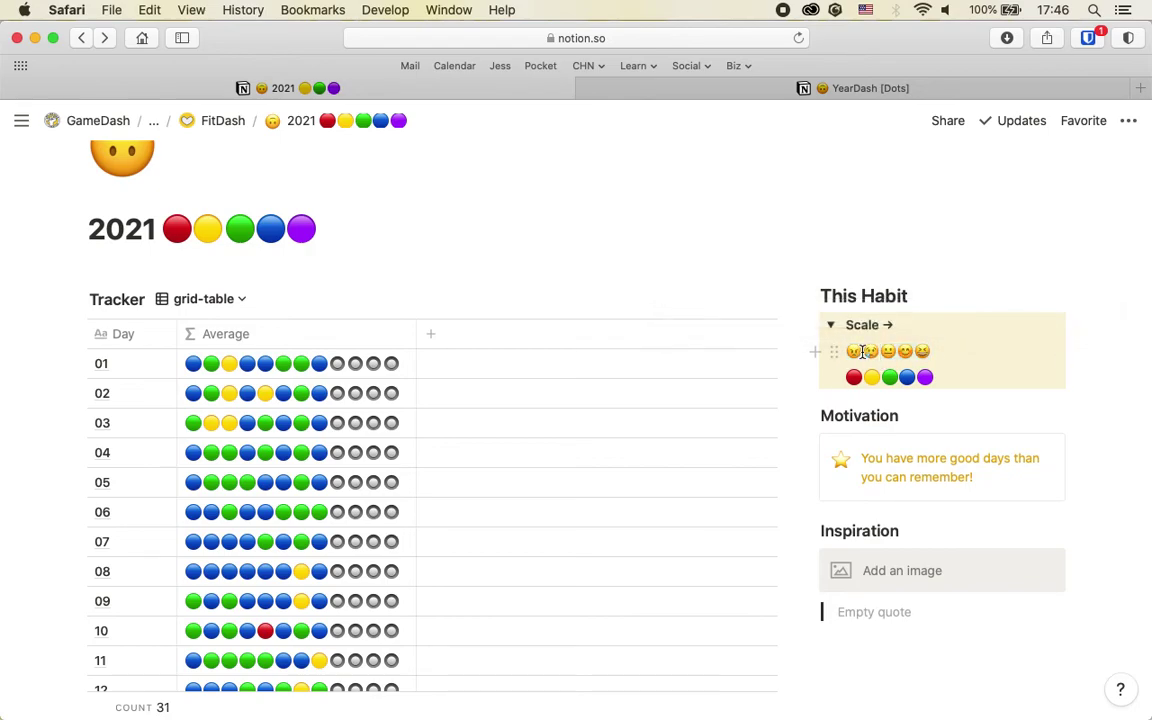
Highlight the row of coloured dots under Scale, then the matching dots in the 2021 page title
left_click_drag(851, 380, 925, 378)
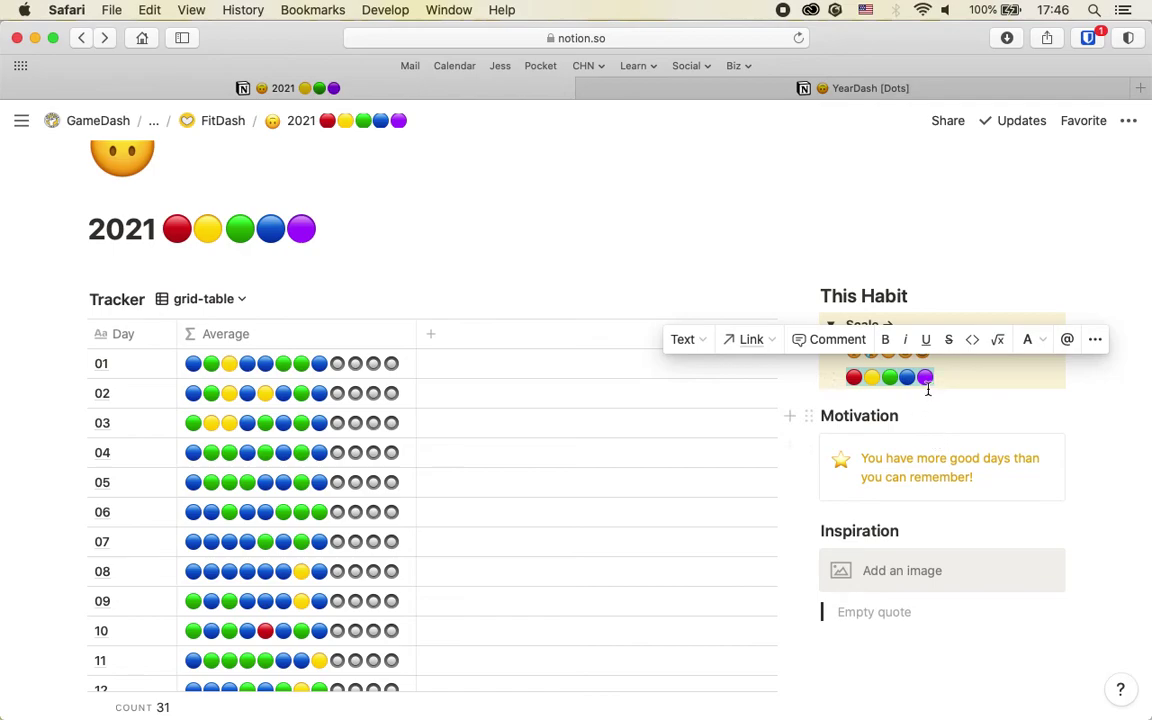
left_click(928, 390)
left_click_drag(168, 228, 317, 228)
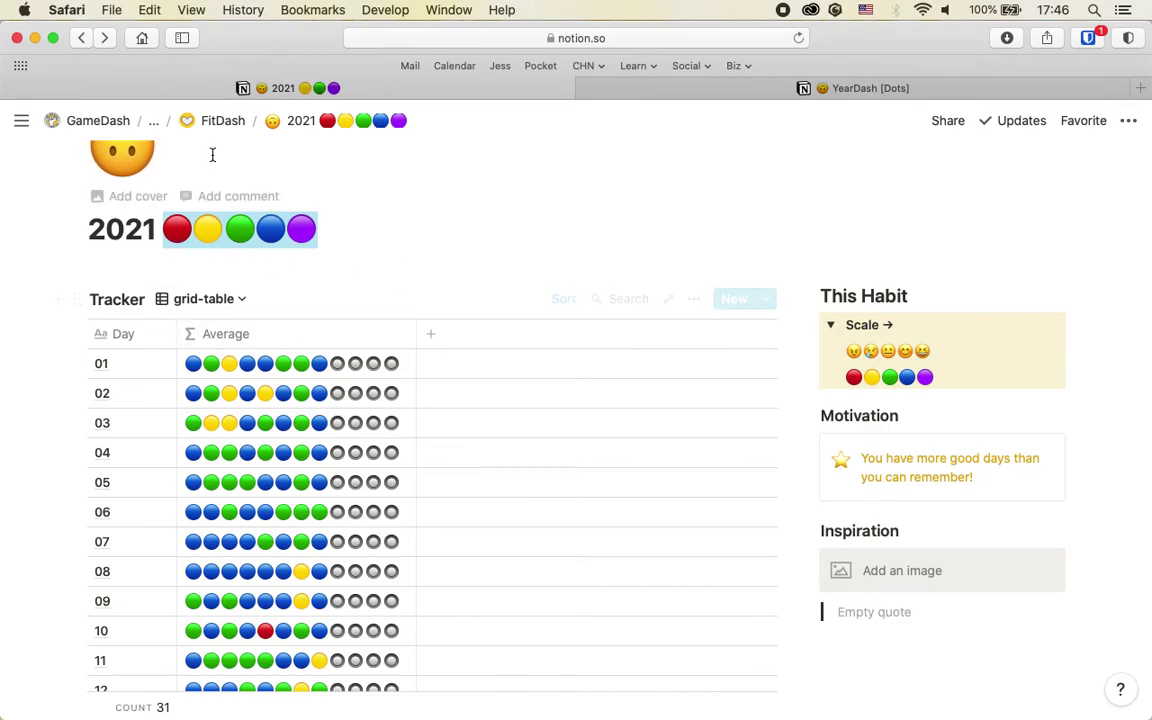
Open the GameDash page and review the Average dots for all days in its YearDots Tracker
left_click(68, 120)
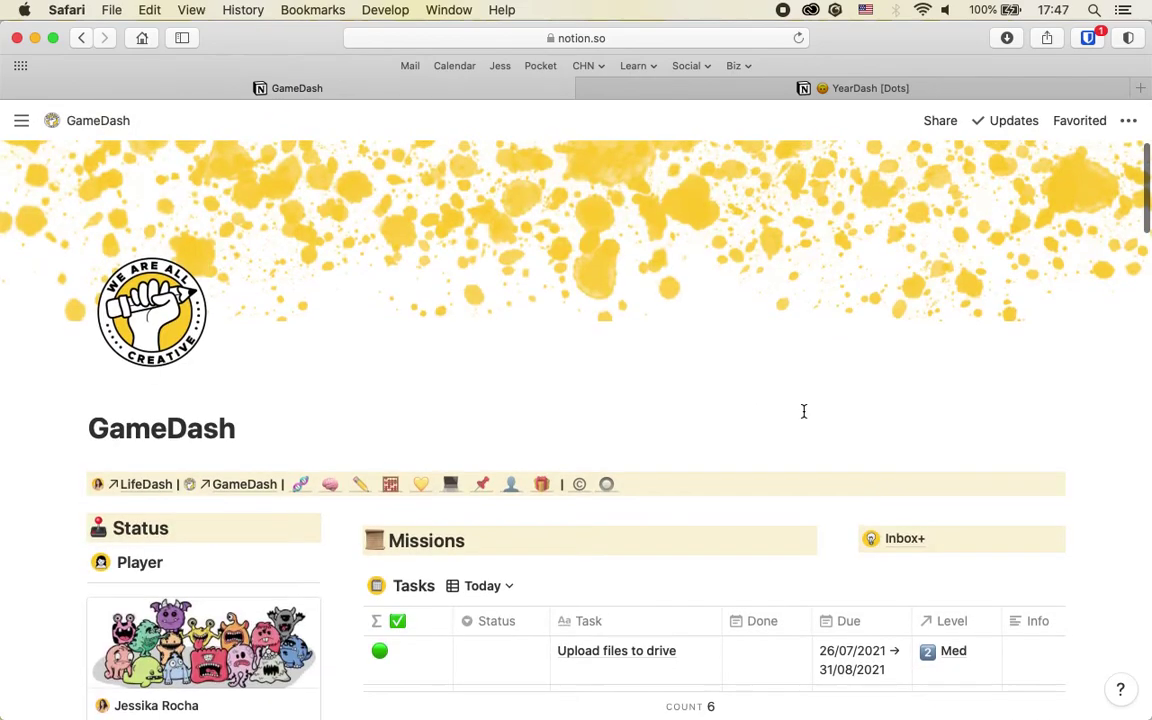
scroll(803, 411, "down", 20)
scroll(803, 411, "up", 3)
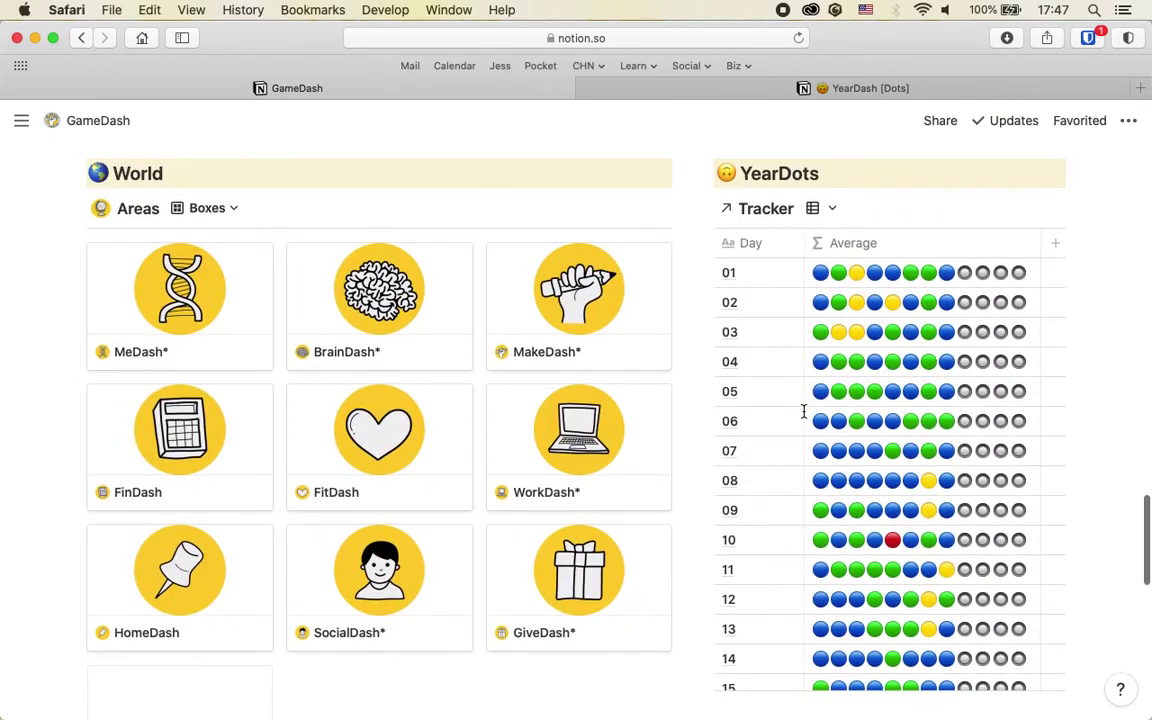
scroll(803, 411, "down", 10)
scroll(805, 416, "down", 1)
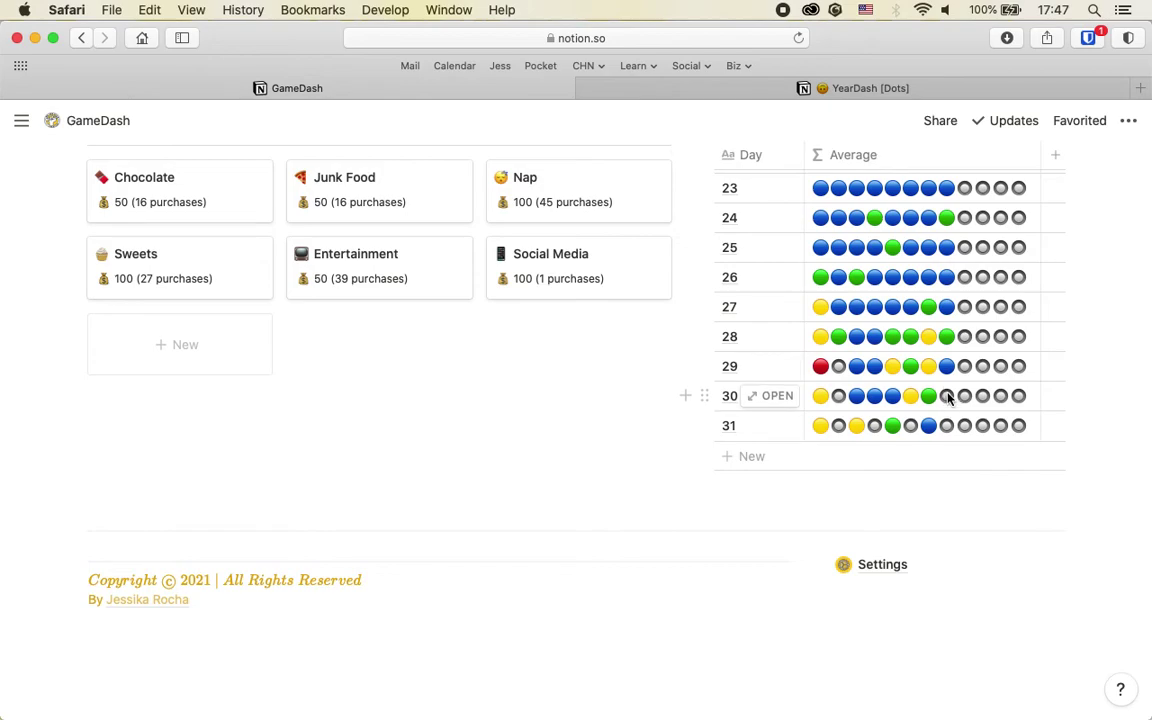
scroll(950, 393, "up", 10)
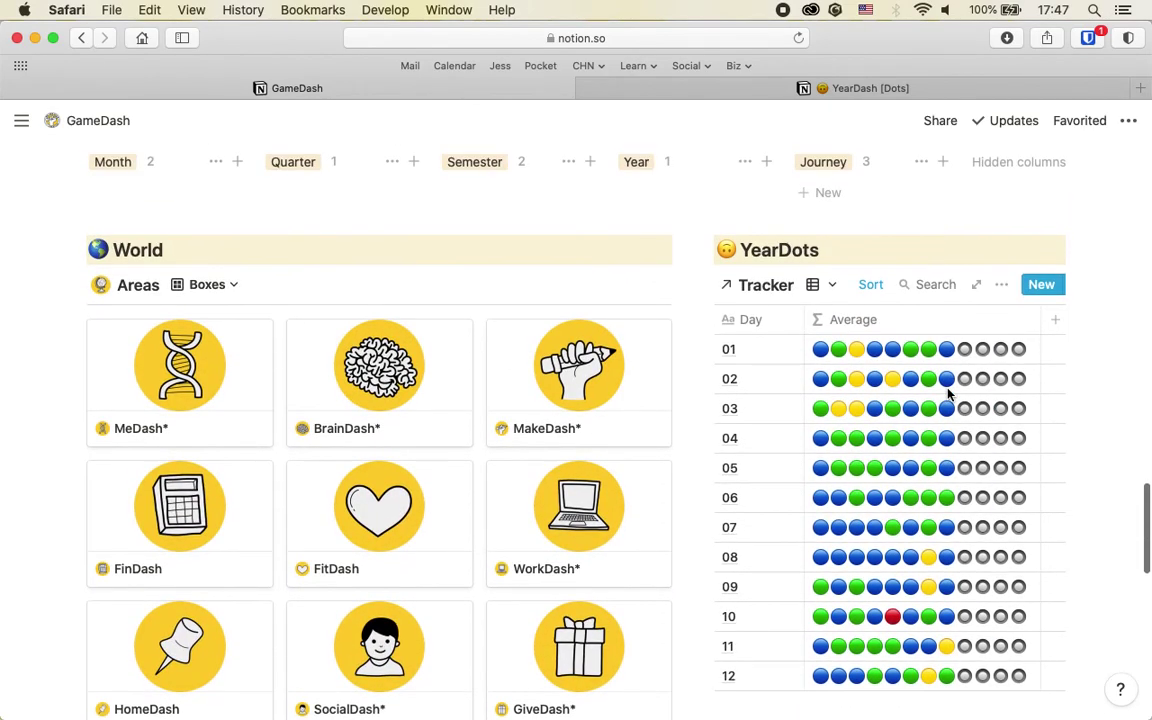
scroll(950, 393, "down", 10)
scroll(950, 393, "up", 9)
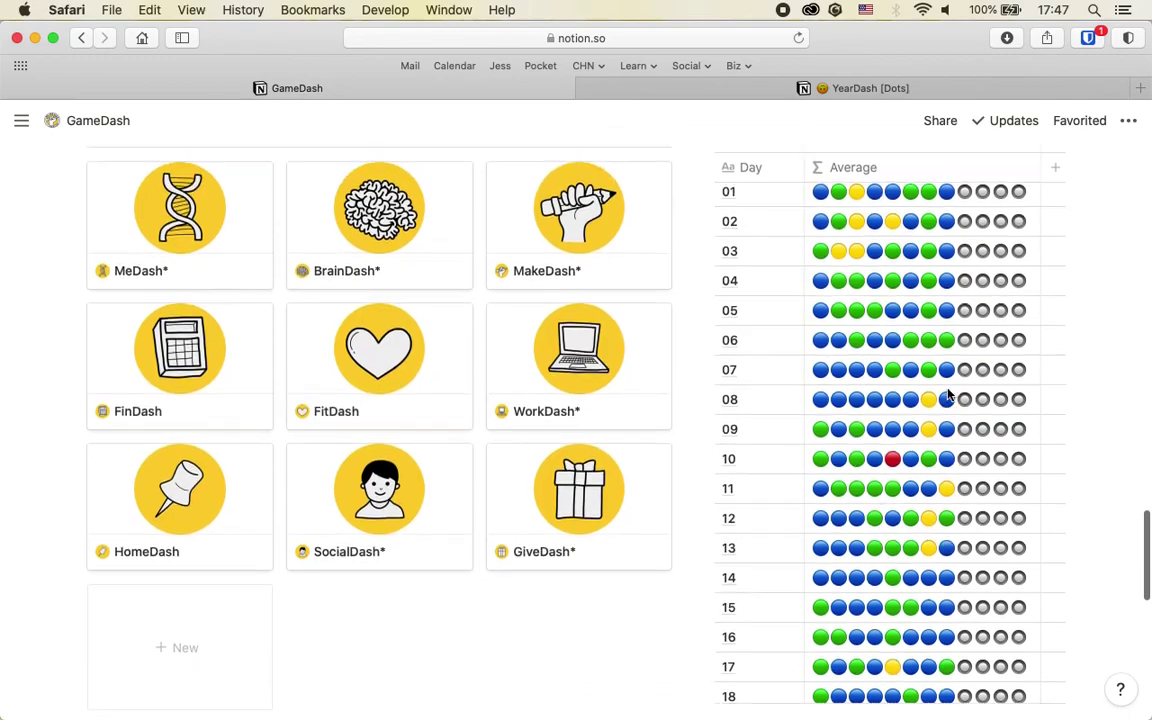
scroll(950, 393, "down", 10)
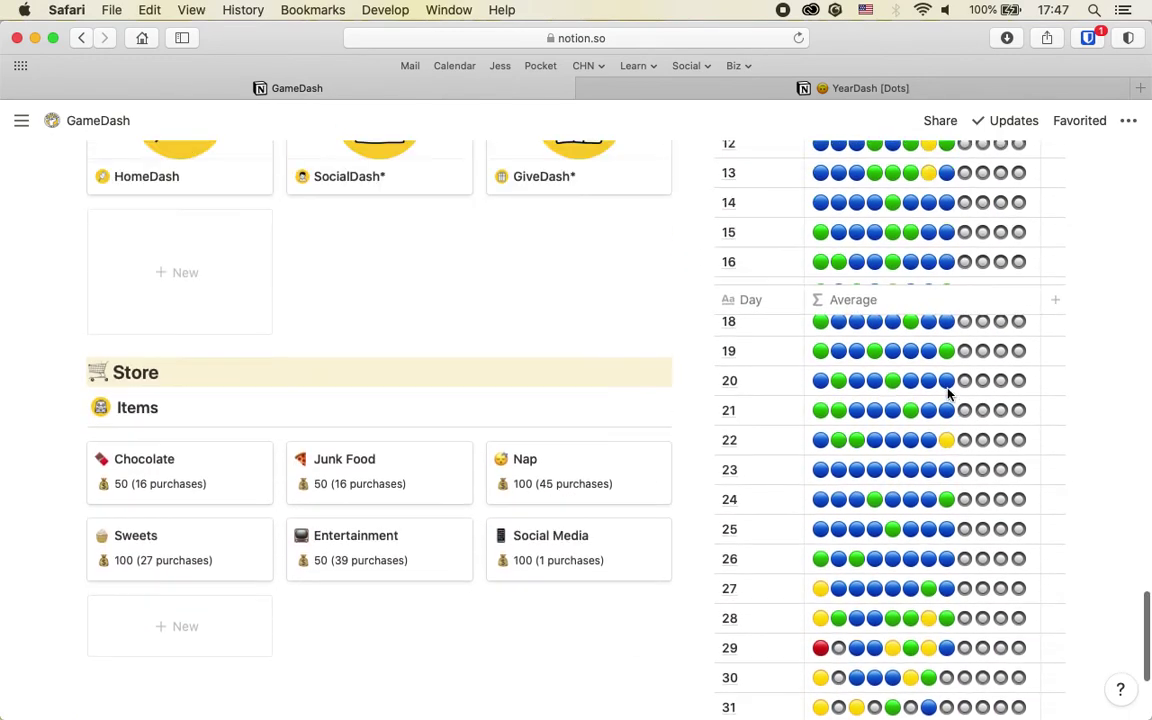
scroll(950, 393, "up", 3)
scroll(948, 393, "up", 8)
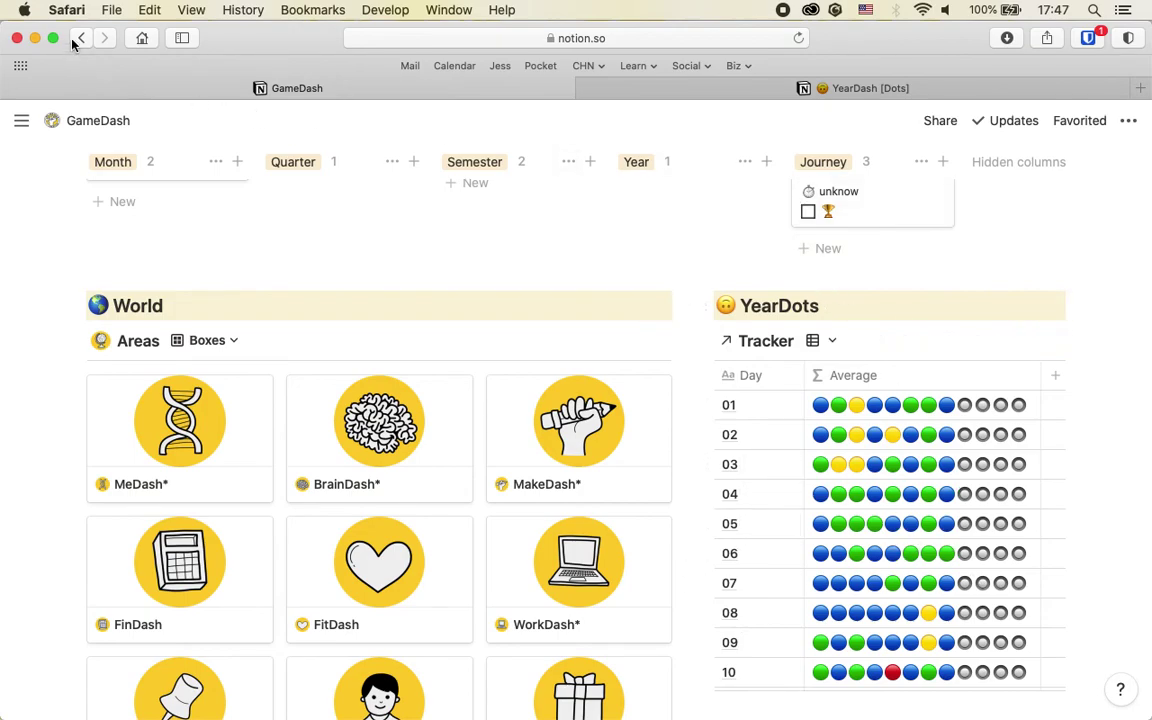
Return to the 2021 page and copy the five coloured dots from its title
left_click(160, 188)
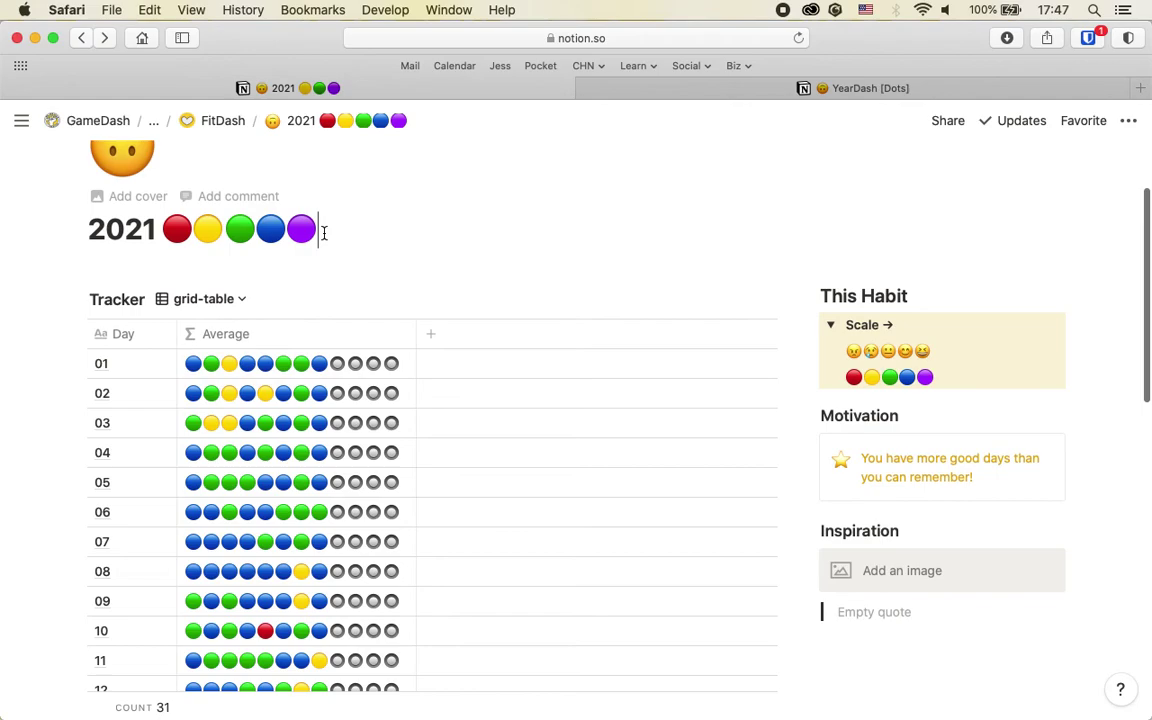
left_click_drag(324, 232, 162, 230)
key("super+c")
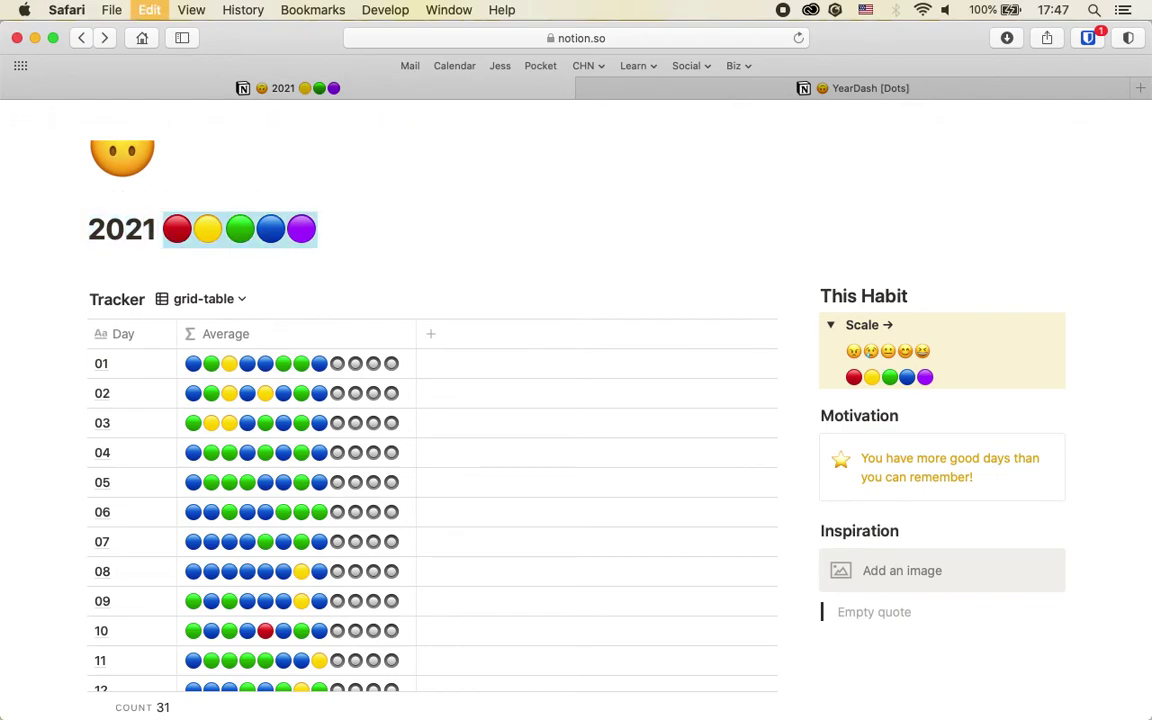
Go back to GameDash and paste the five coloured dots at the end of the YearDots heading
left_click(81, 37)
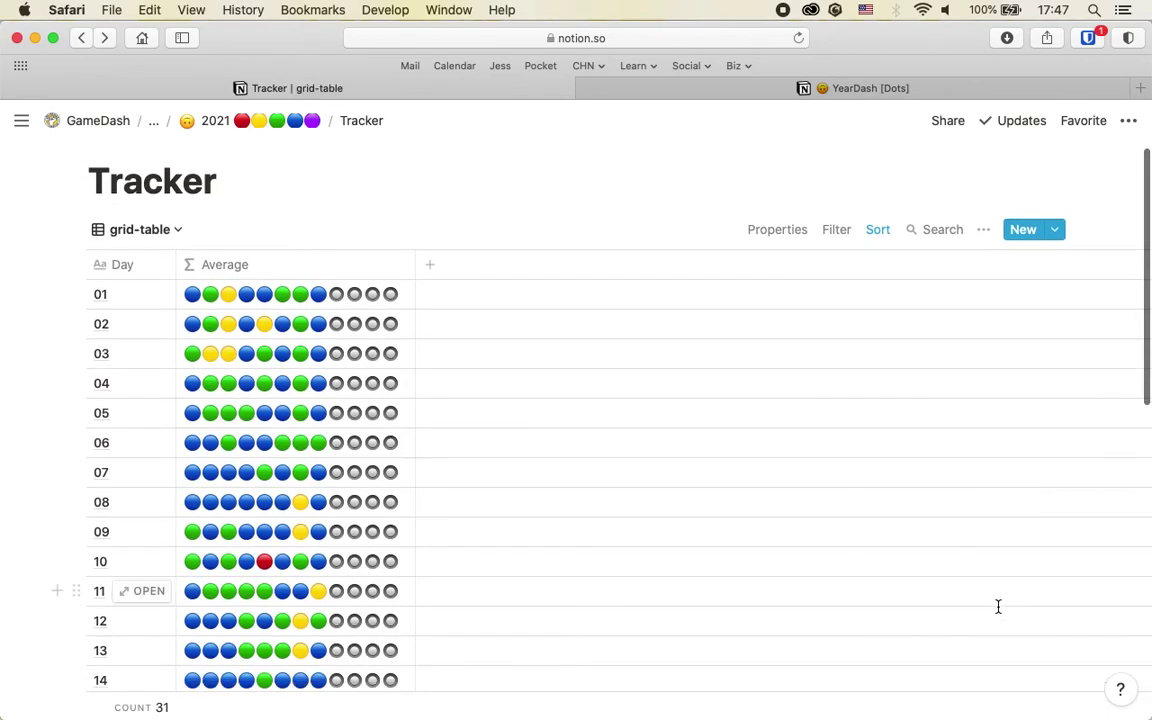
left_click(84, 121)
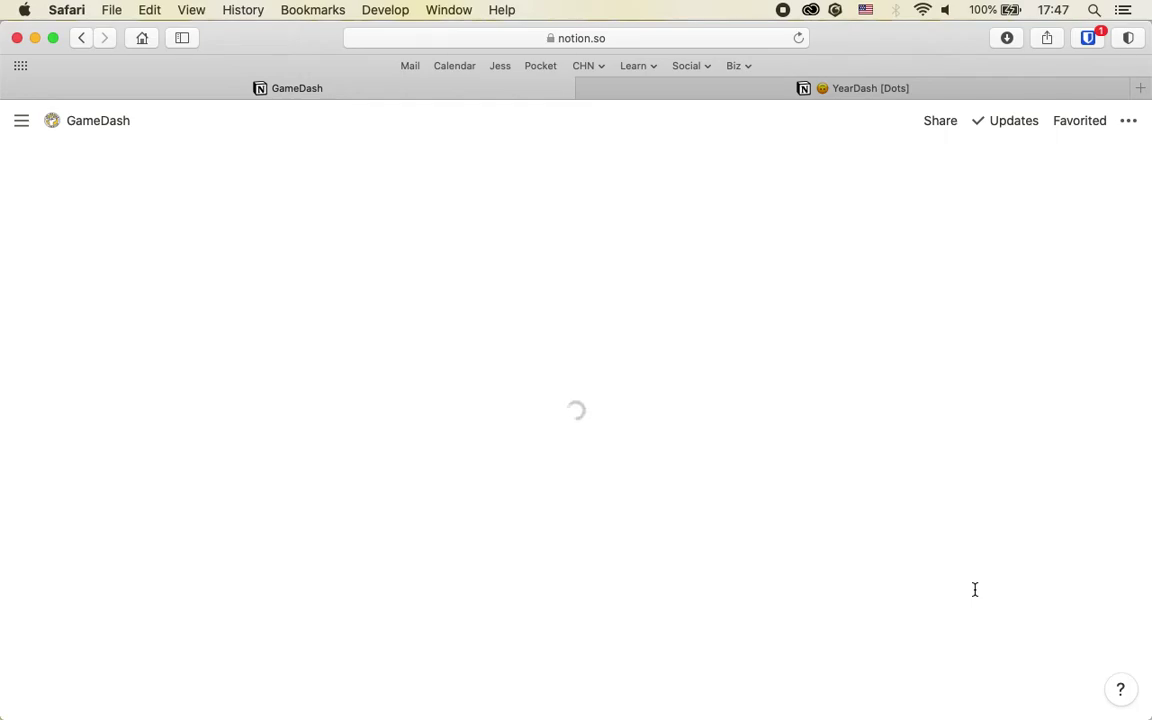
scroll(975, 595, "down", 15)
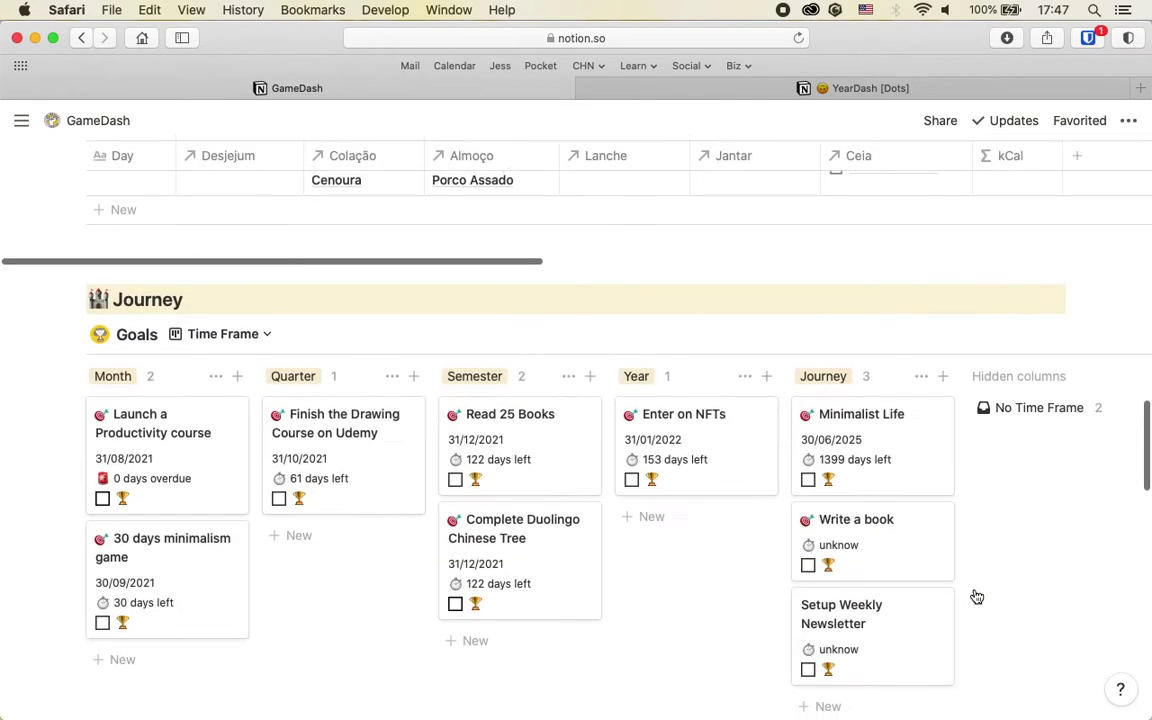
scroll(976, 596, "down", 10)
scroll(830, 293, "up", 2)
left_click(841, 304)
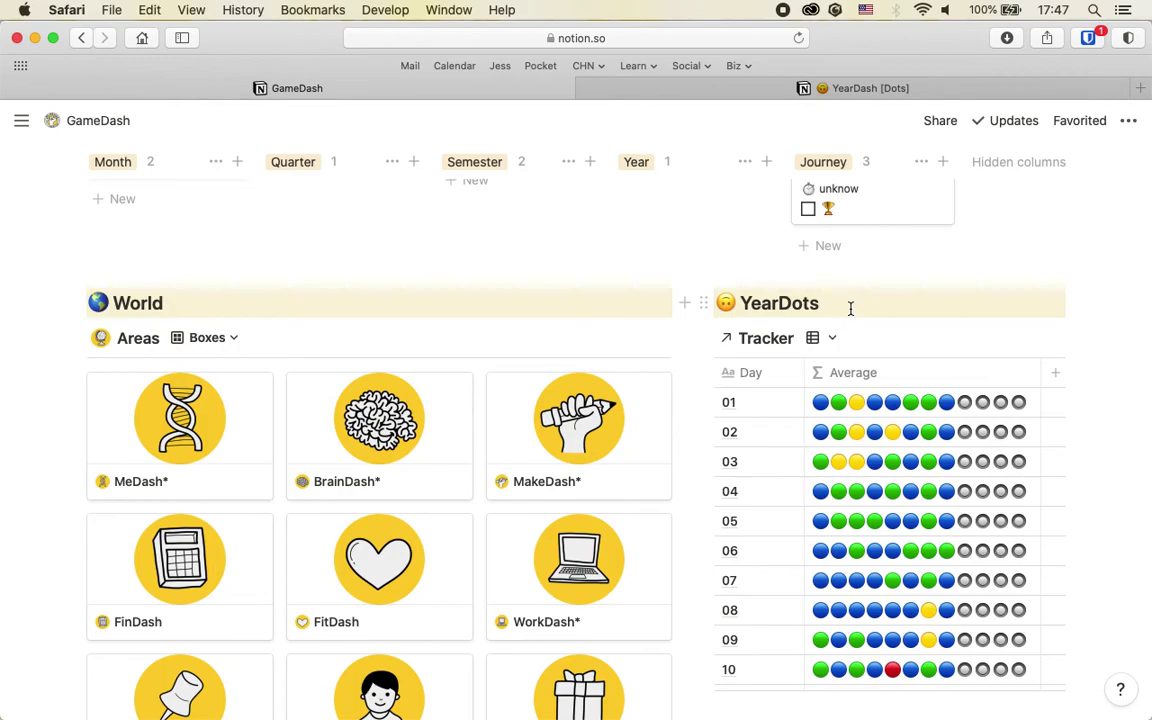
key("super+v")
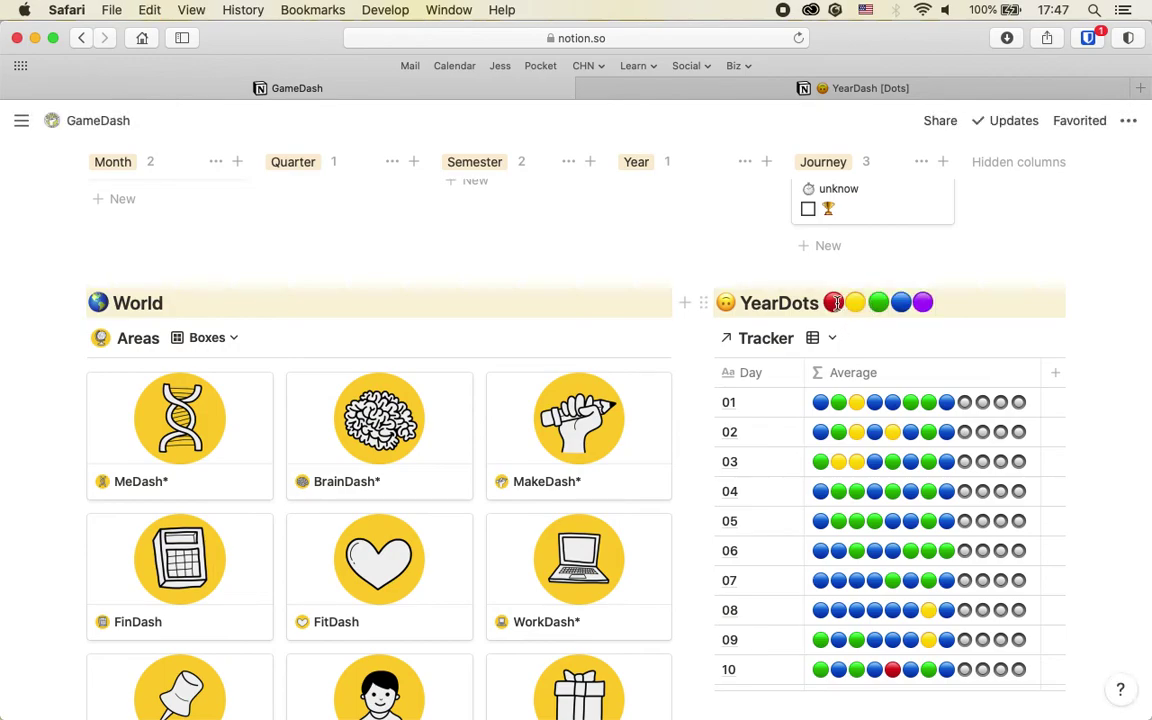
double_click(924, 302)
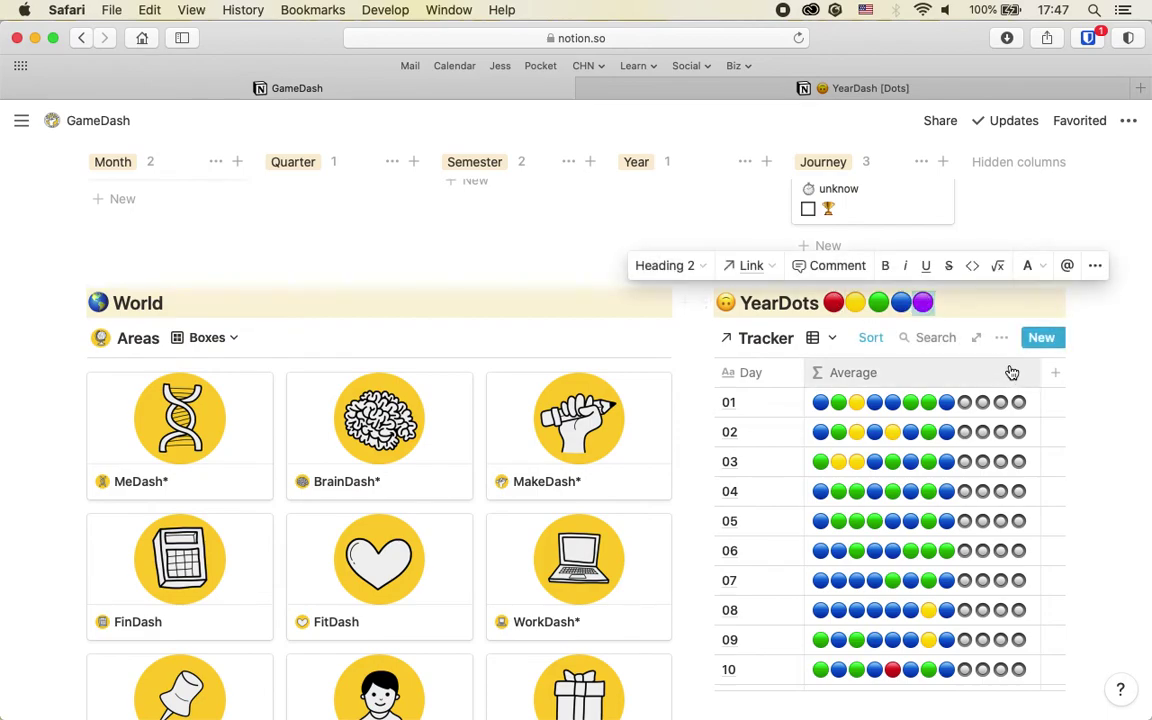
left_click(970, 312)
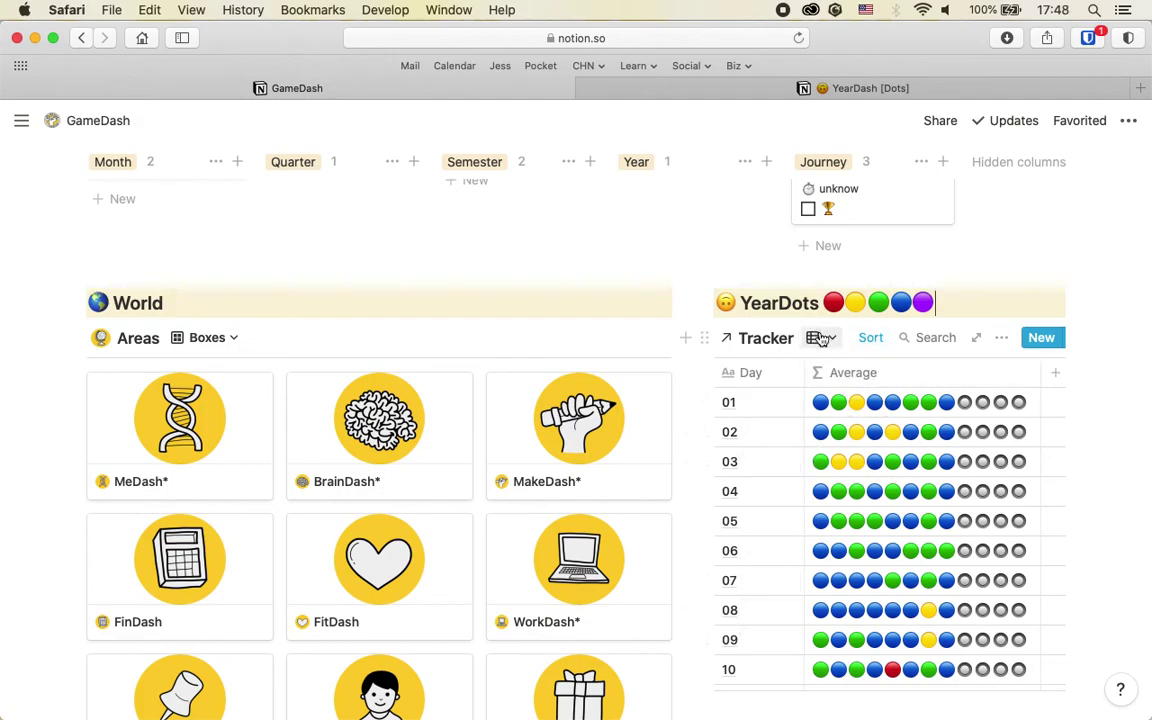
Switch the YearDots Tracker to the log view and briefly open the Aug dot options for day 30 without choosing one
left_click(813, 338)
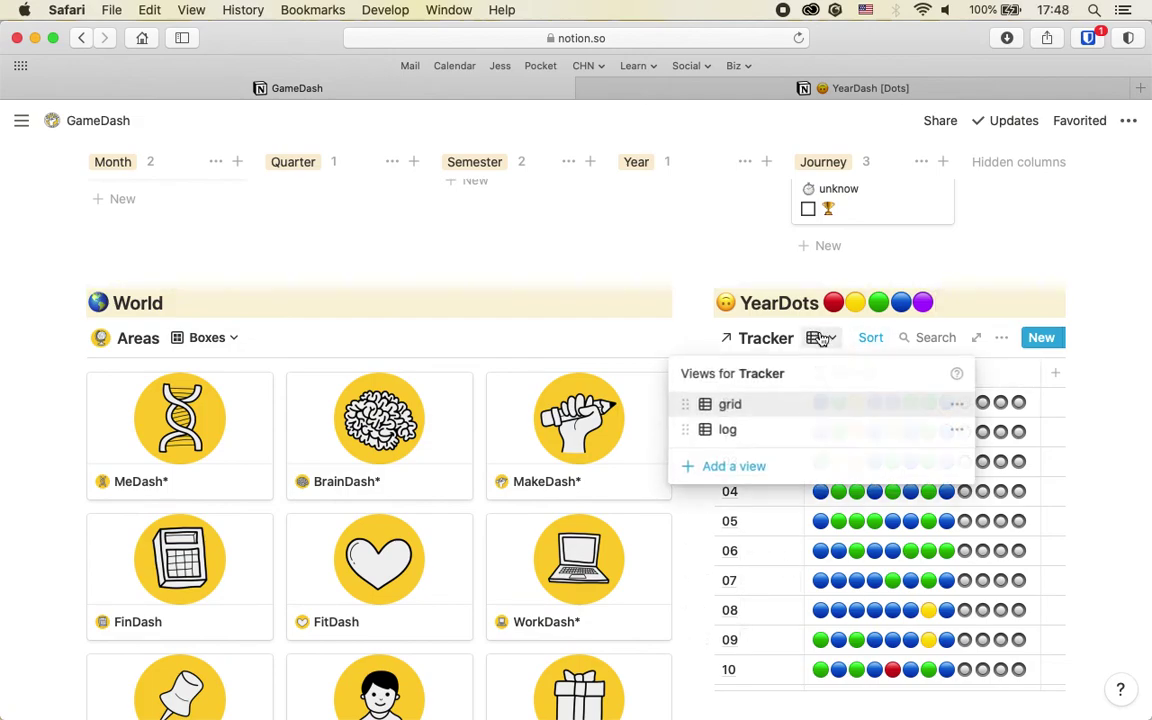
left_click(726, 429)
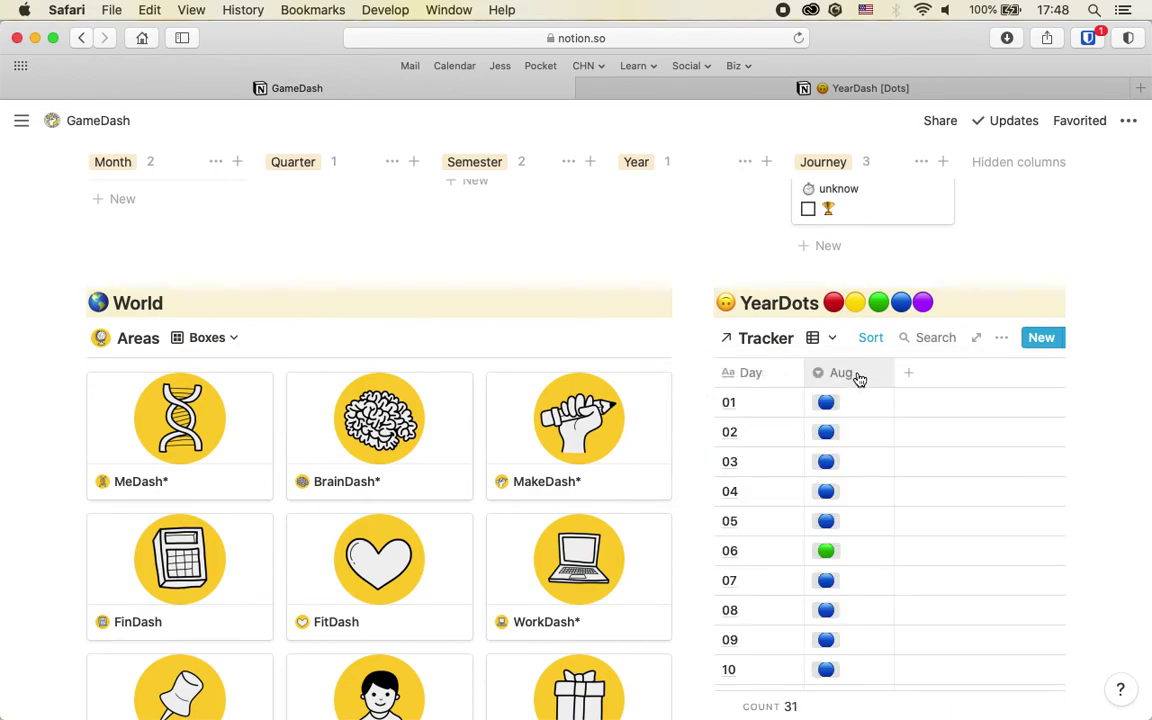
scroll(861, 496, "down", 10)
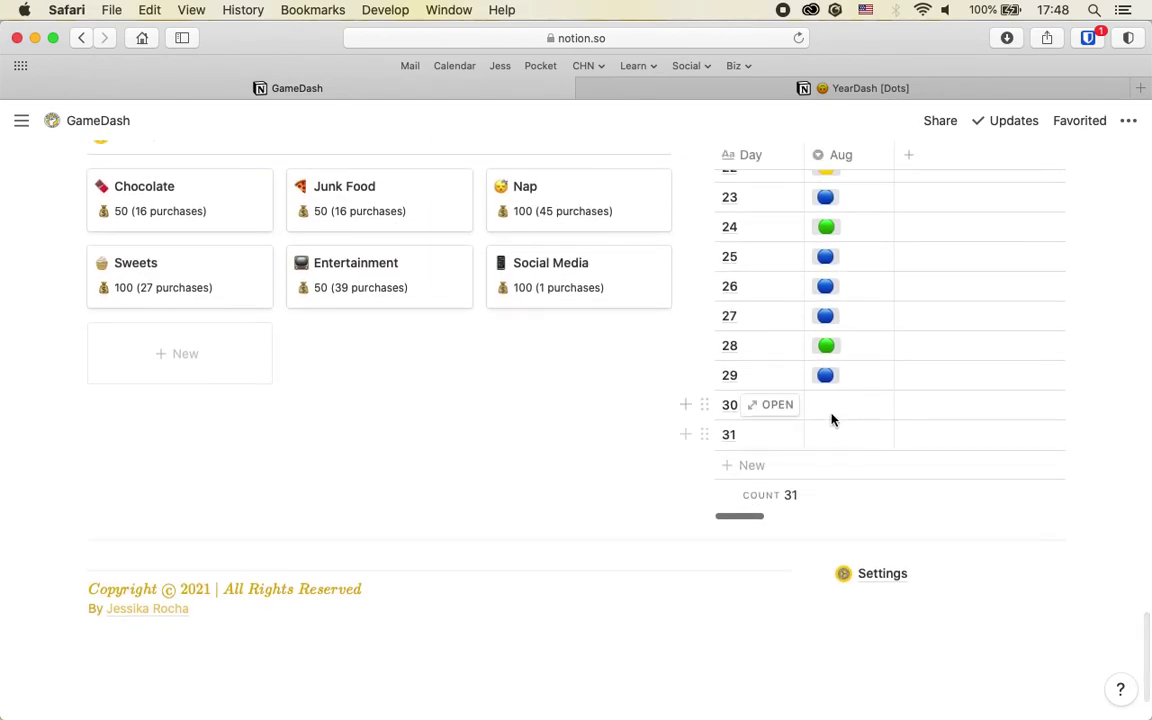
left_click(829, 408)
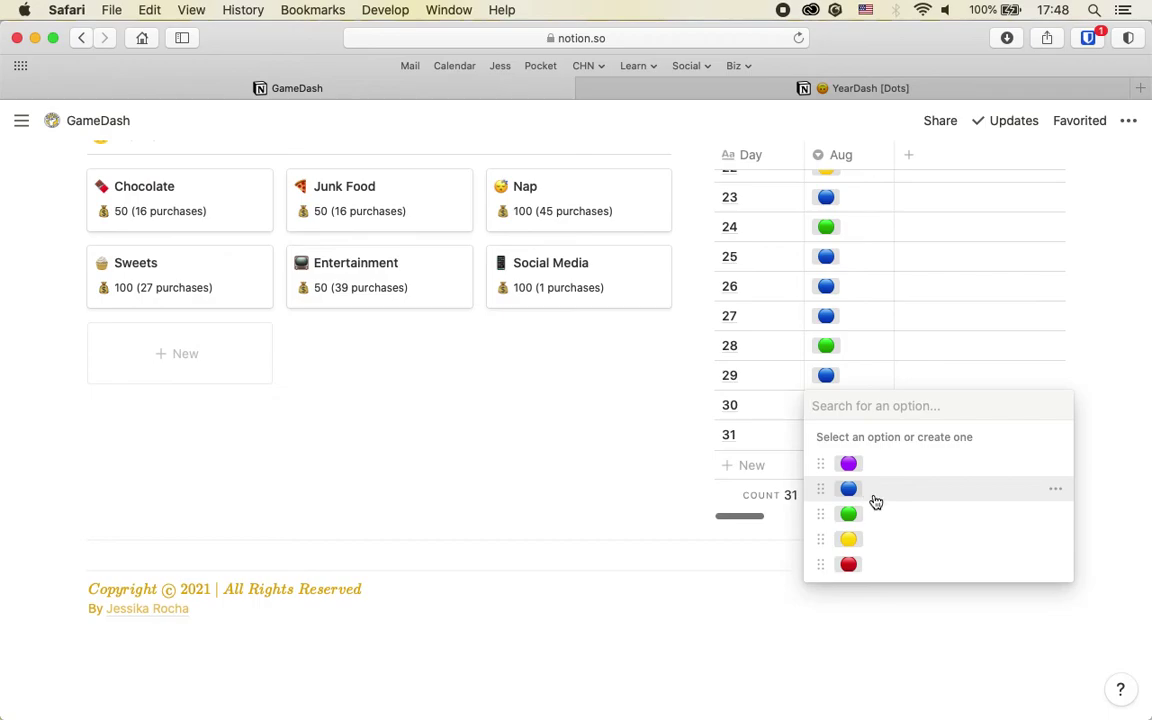
key("Escape")
scroll(846, 328, "up", 3)
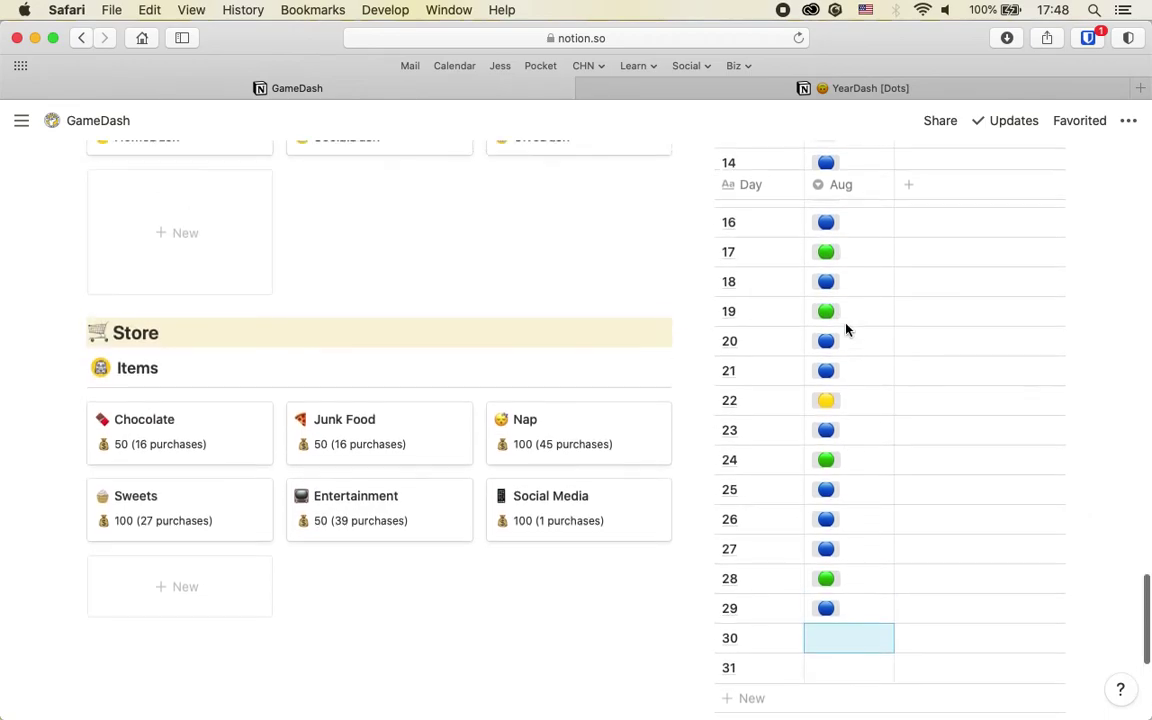
scroll(846, 328, "up", 10)
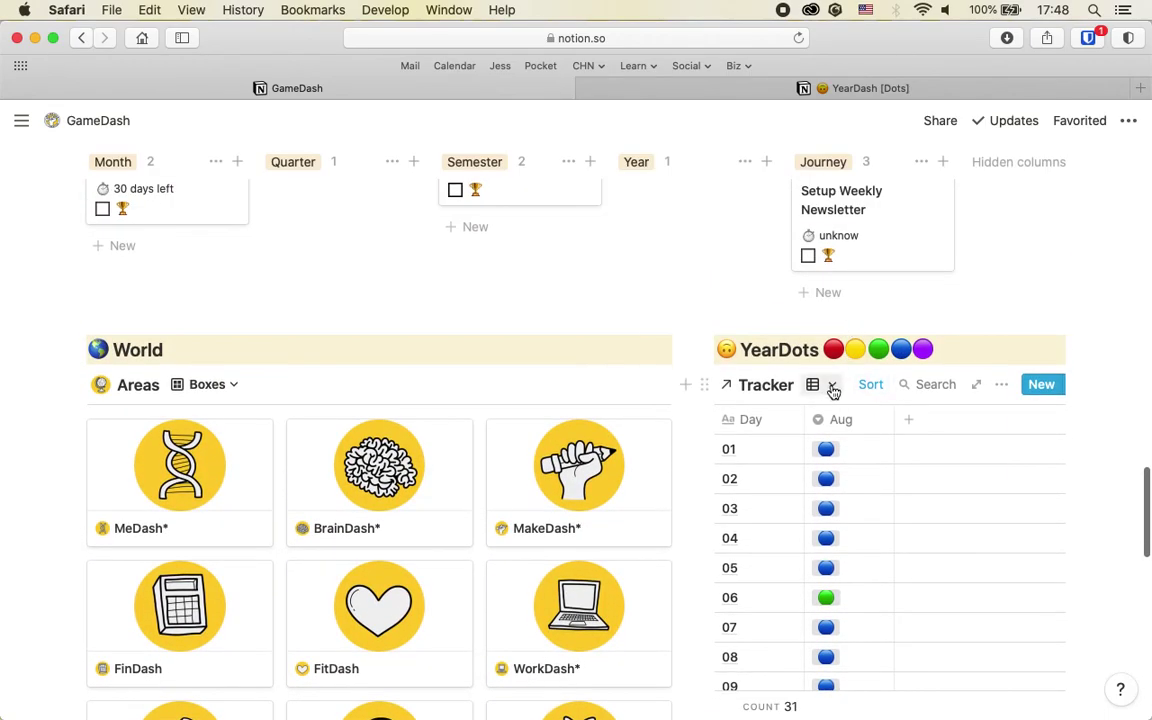
In the log view's properties, hide Aug and show Sep, and narrow the Sep column to the width Aug had
left_click(833, 390)
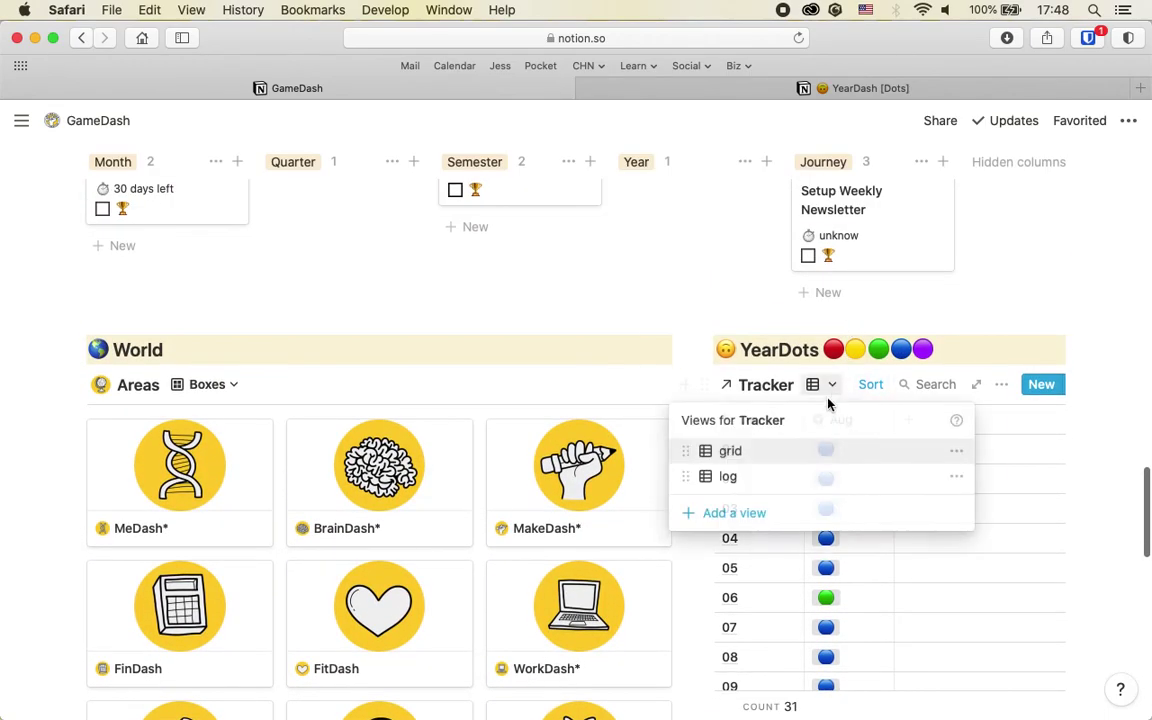
left_click(740, 479)
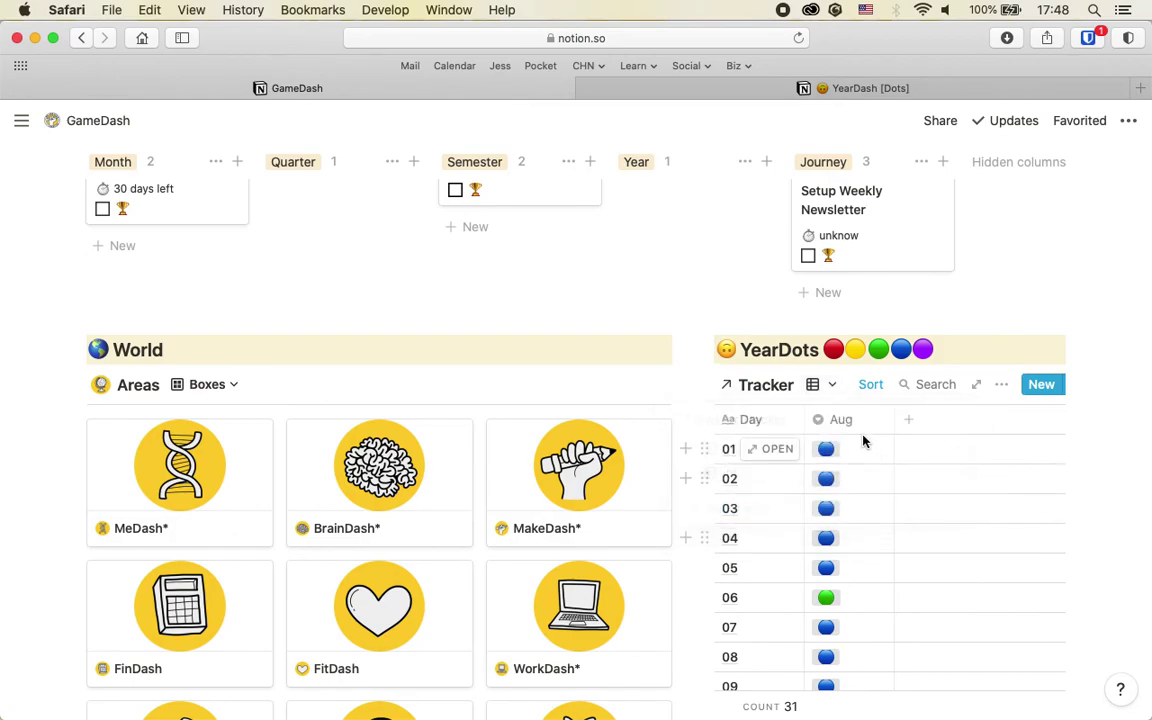
left_click(1001, 386)
left_click(998, 434)
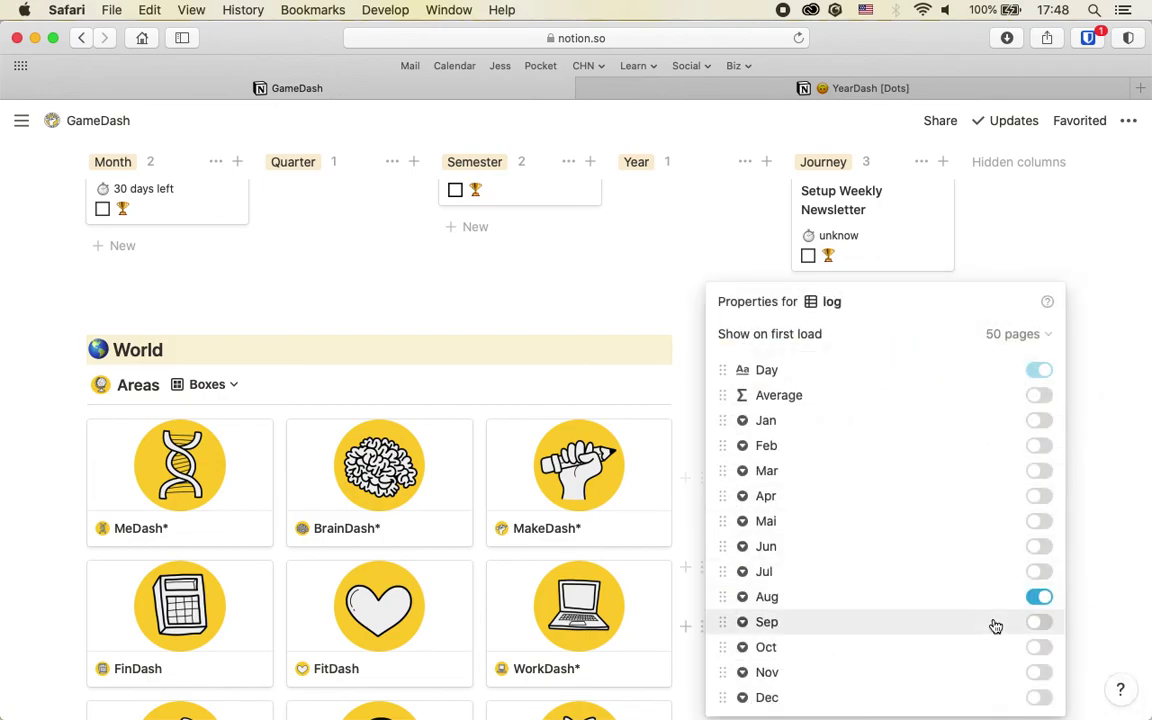
scroll(998, 622, "down", 1)
left_click(1040, 562)
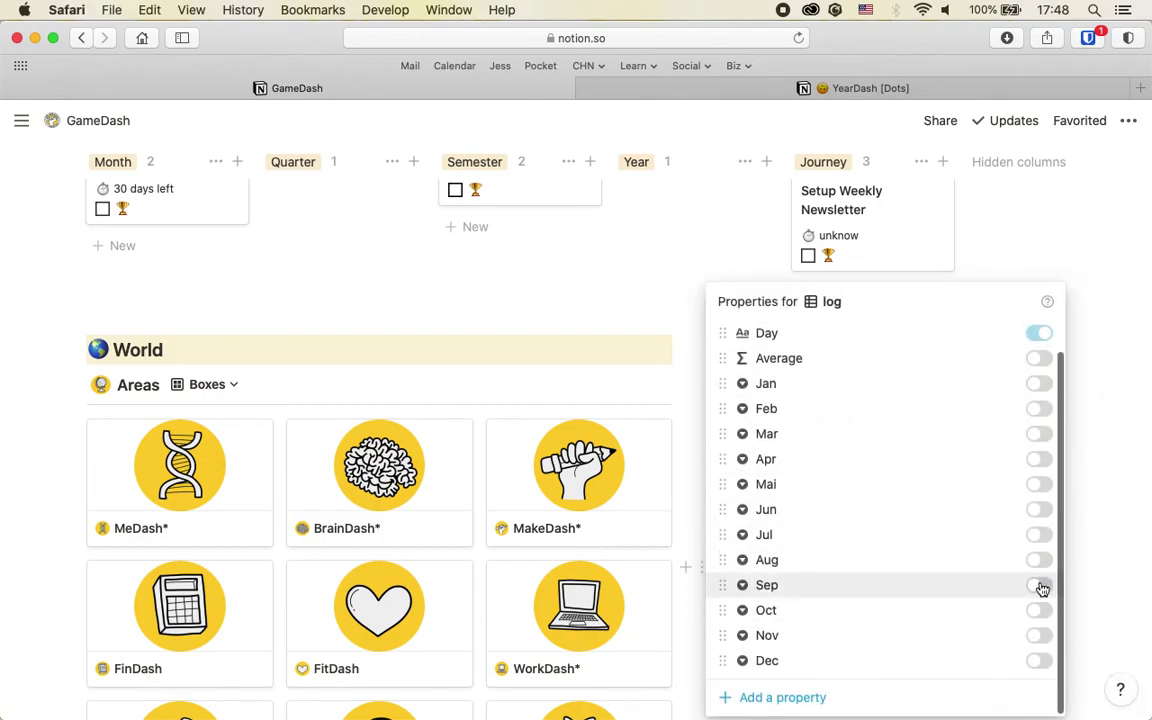
left_click(1040, 587)
left_click(1090, 501)
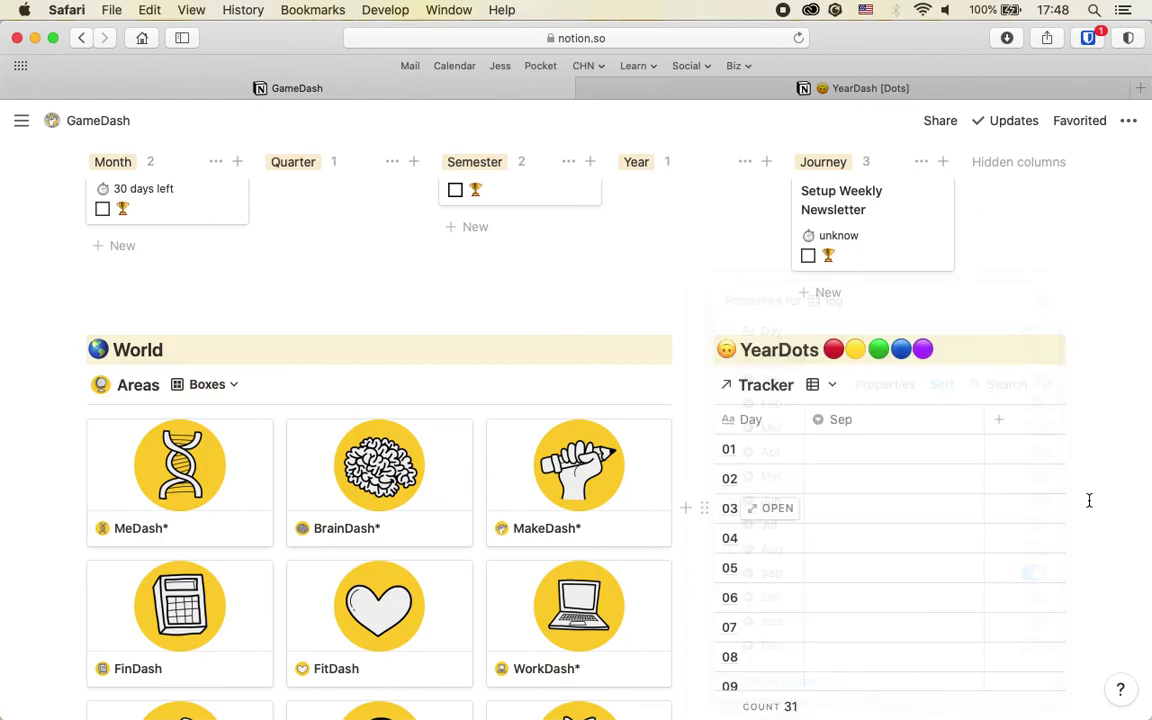
left_click_drag(985, 418, 846, 433)
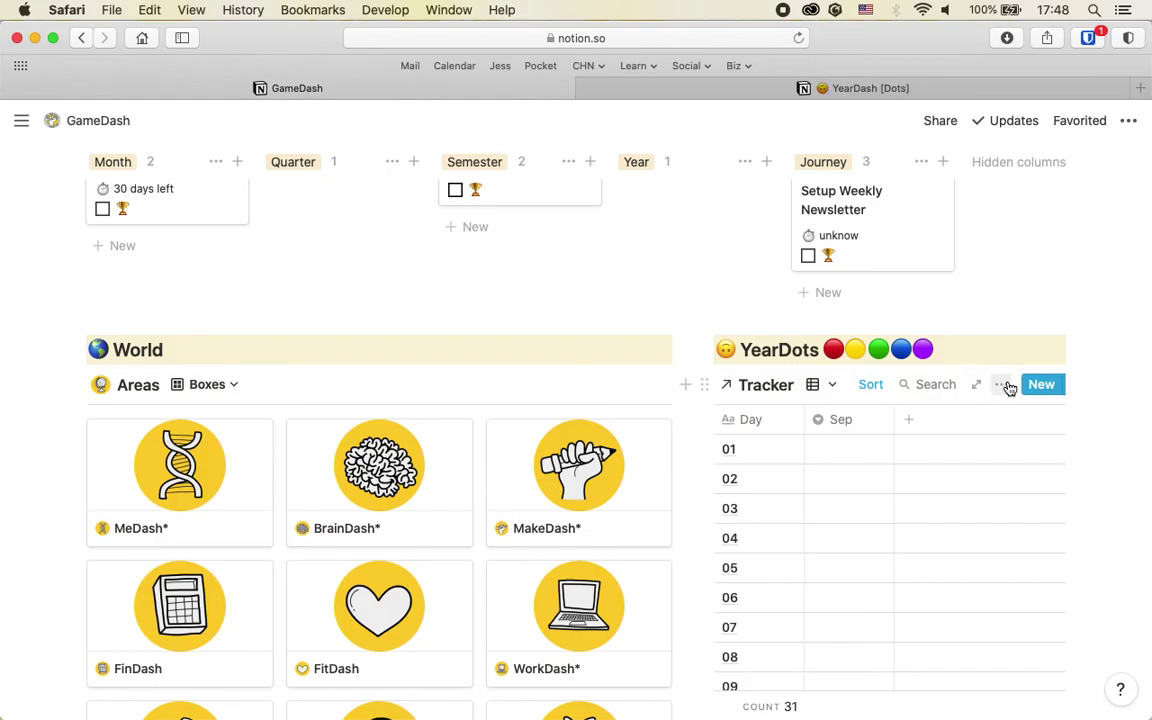
Undo the Sep column's narrowing and the switch from Aug to Sep in the log view
key("super+z")
key("super+z")
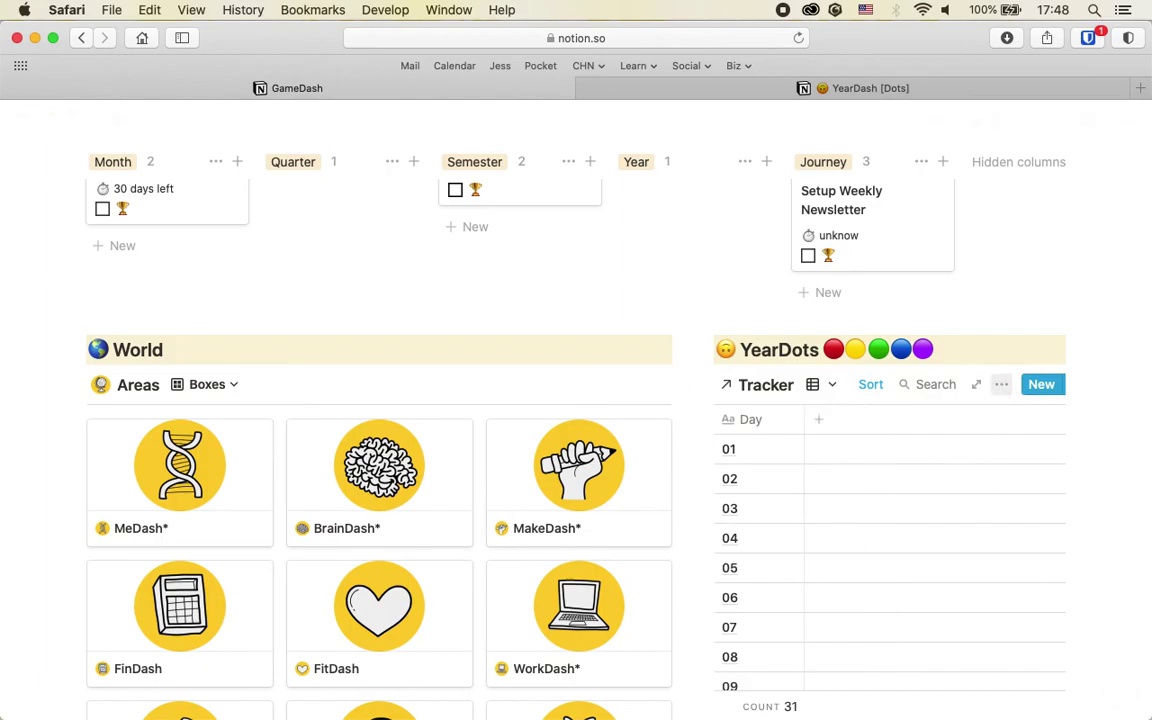
key("super+z")
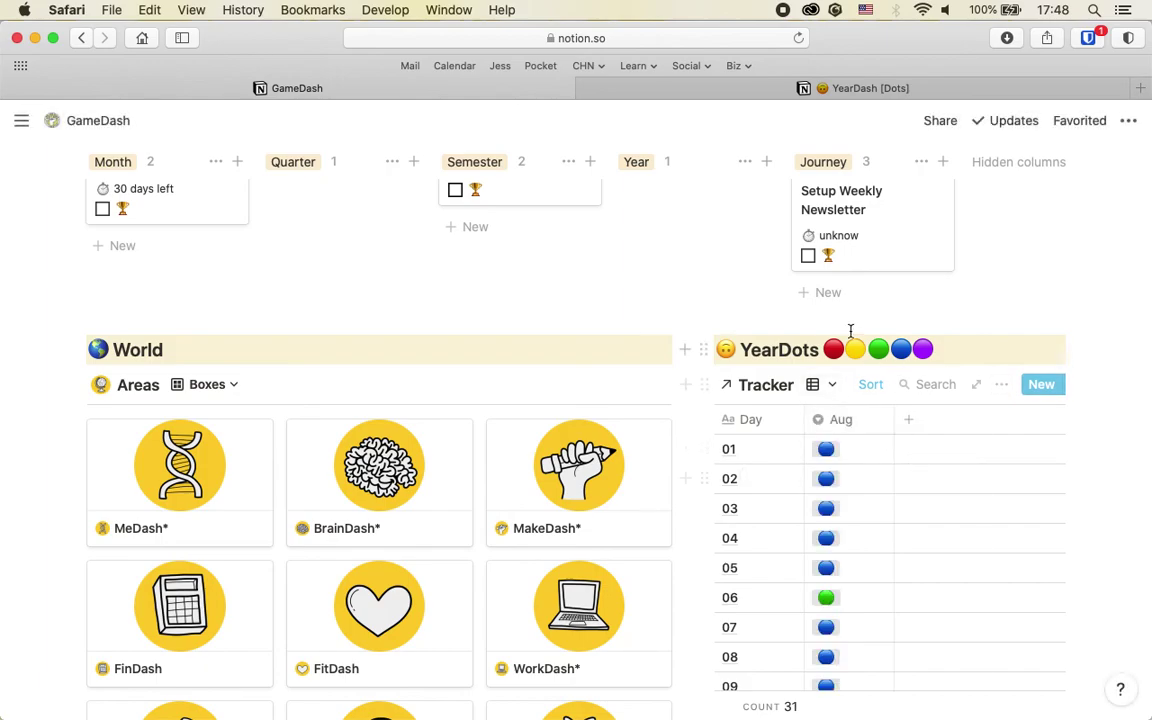
Switch the YearDots Tracker on GameDash from the log view to the grid view and look through its daily rows
scroll(854, 576, "down", 15)
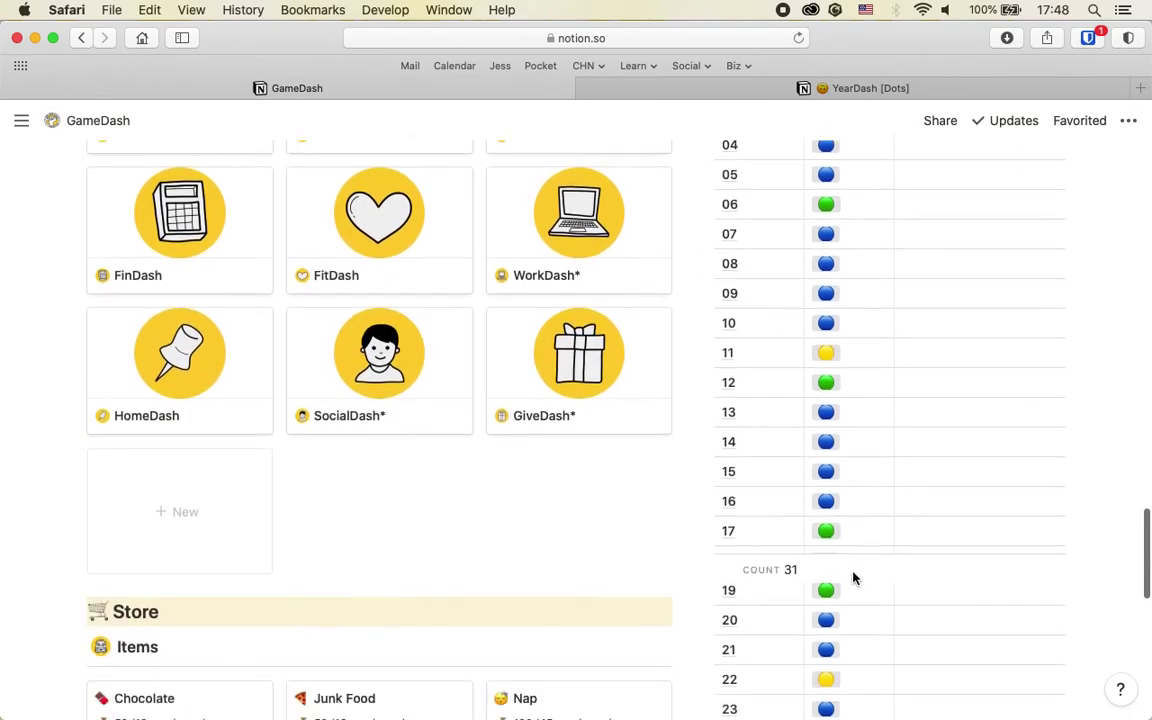
scroll(854, 578, "up", 15)
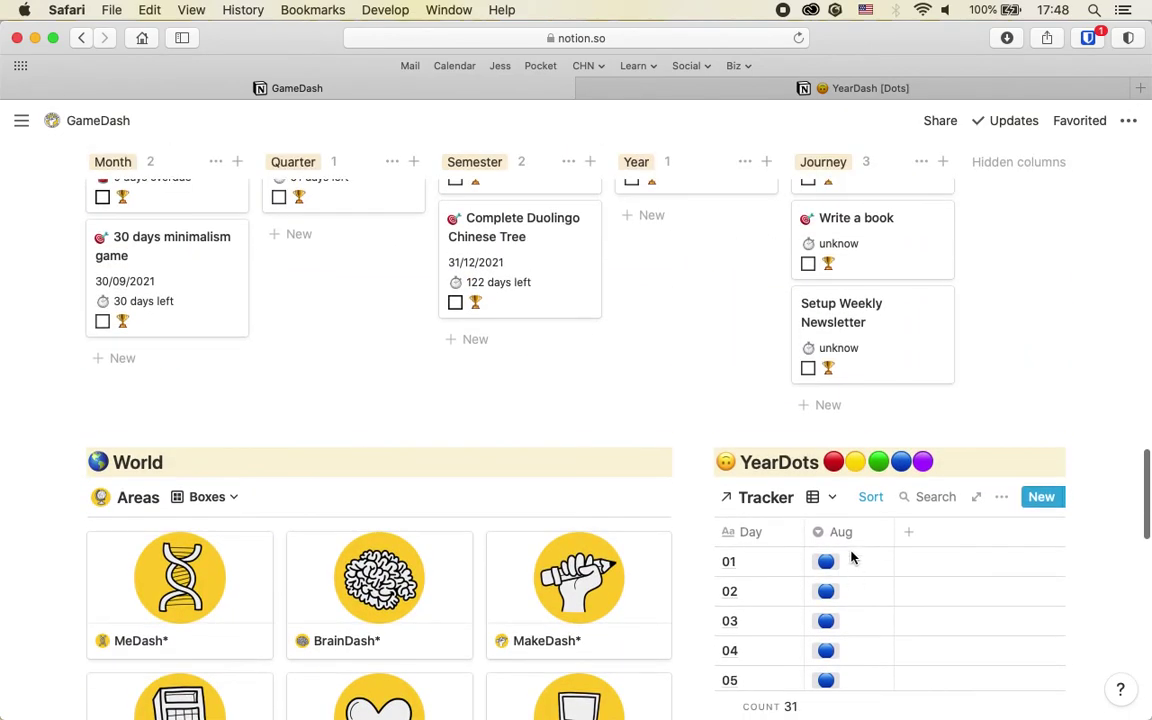
left_click(832, 500)
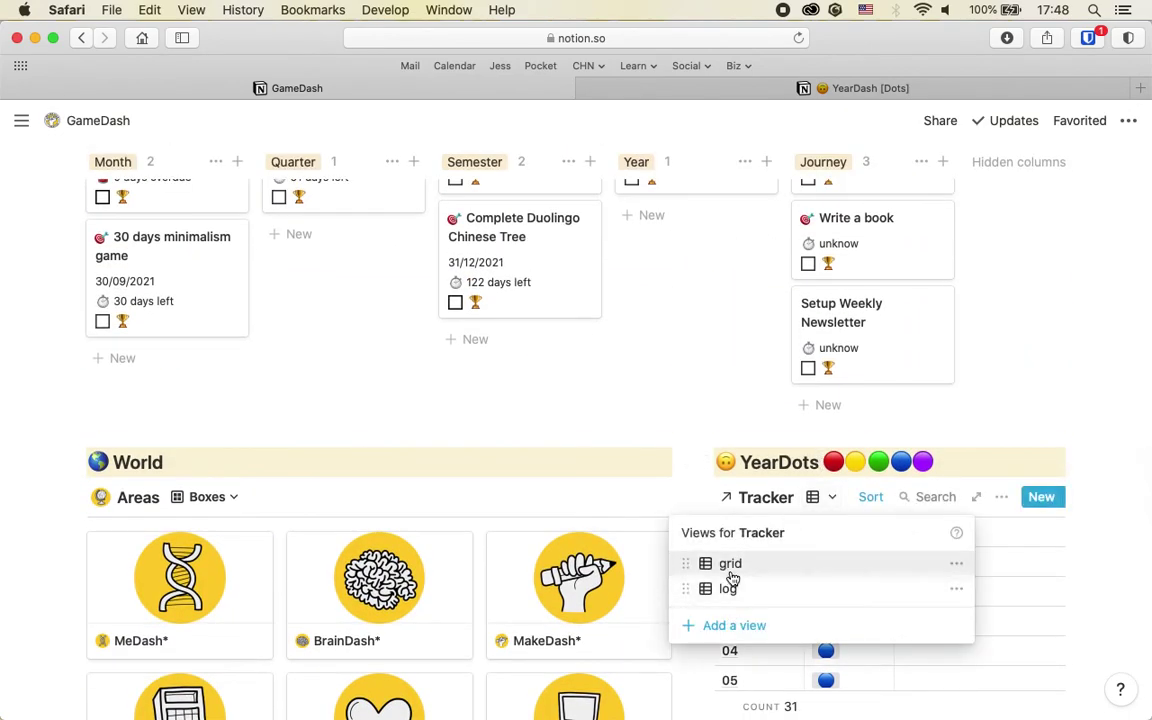
left_click(730, 564)
scroll(910, 550, "down", 10)
scroll(910, 553, "up", 7)
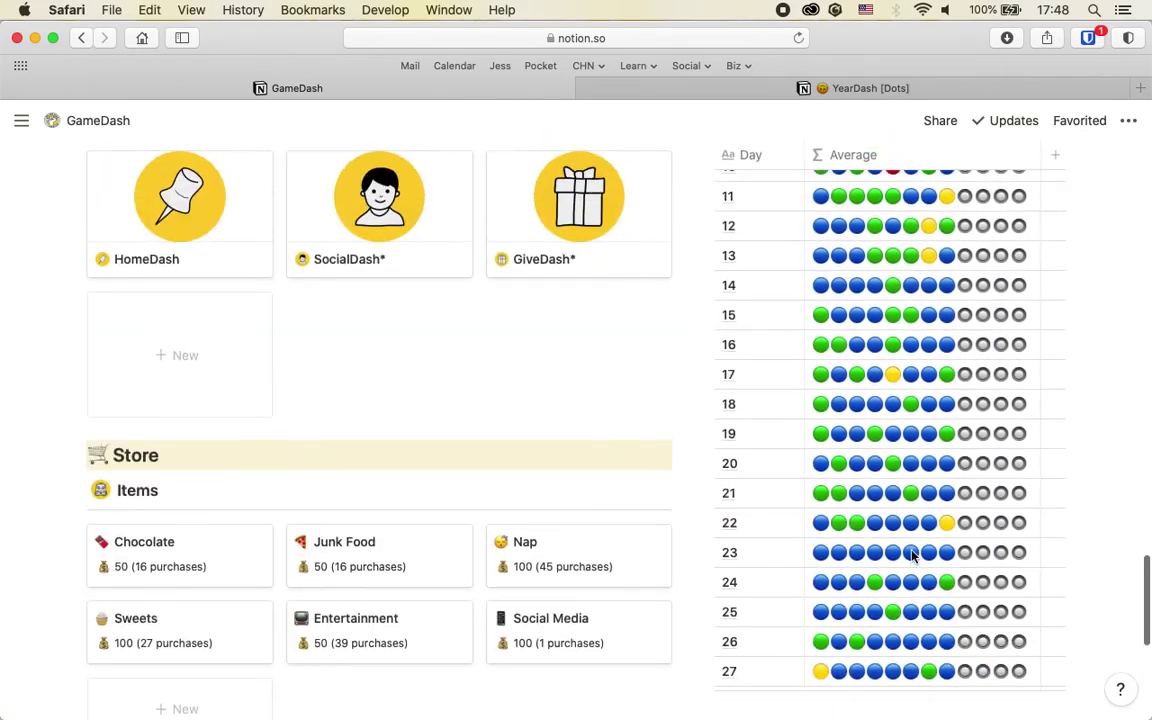
scroll(912, 557, "up", 5)
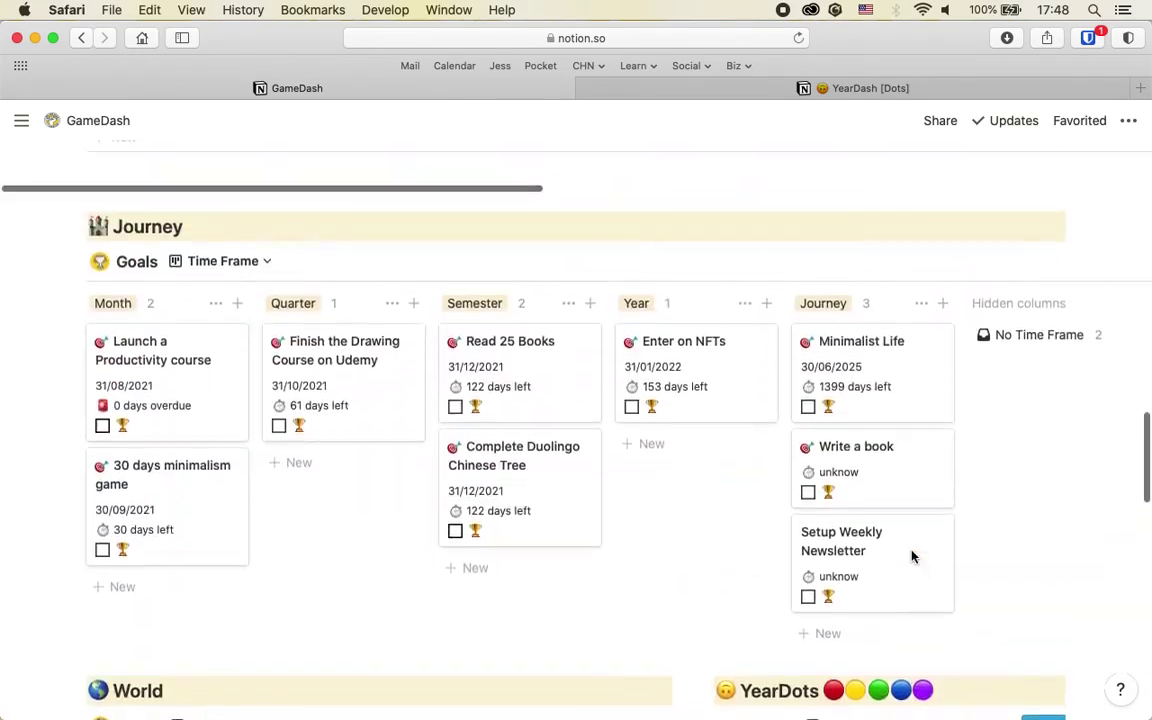
scroll(912, 557, "up", 10)
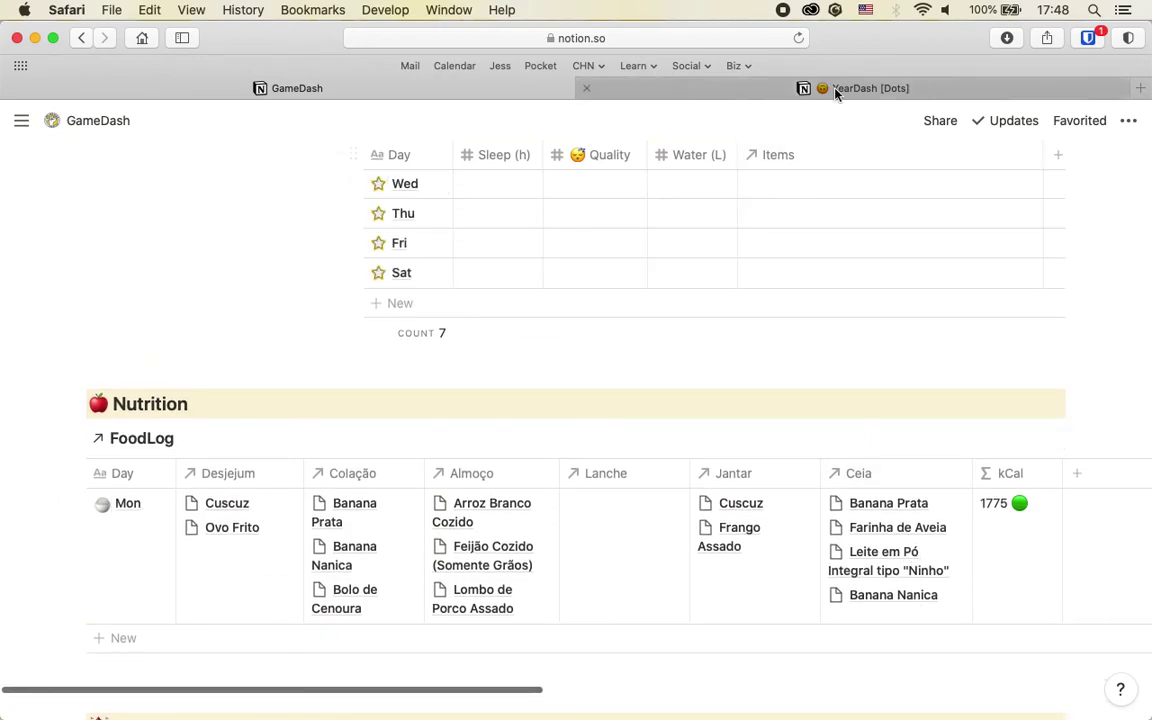
Leave GameDash for the YearDash [Dots] page and go through its parent page Internal to view the YearDash [CheckBoxes] tracker grid
left_click(751, 80)
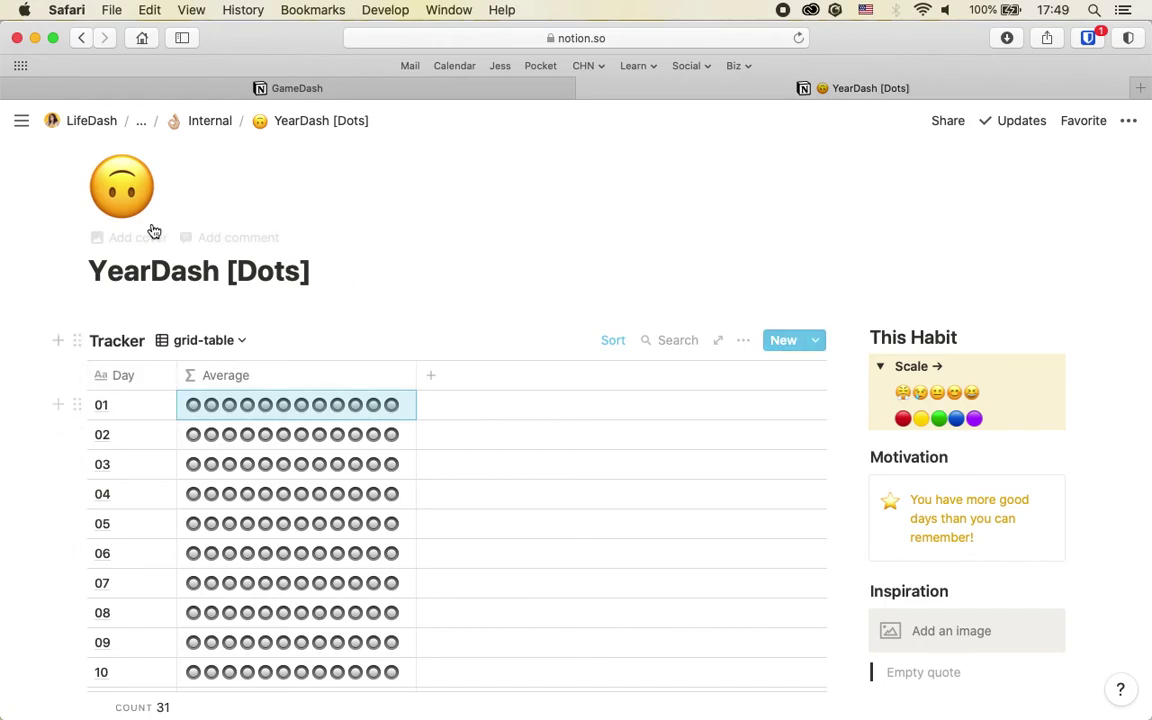
left_click(197, 124)
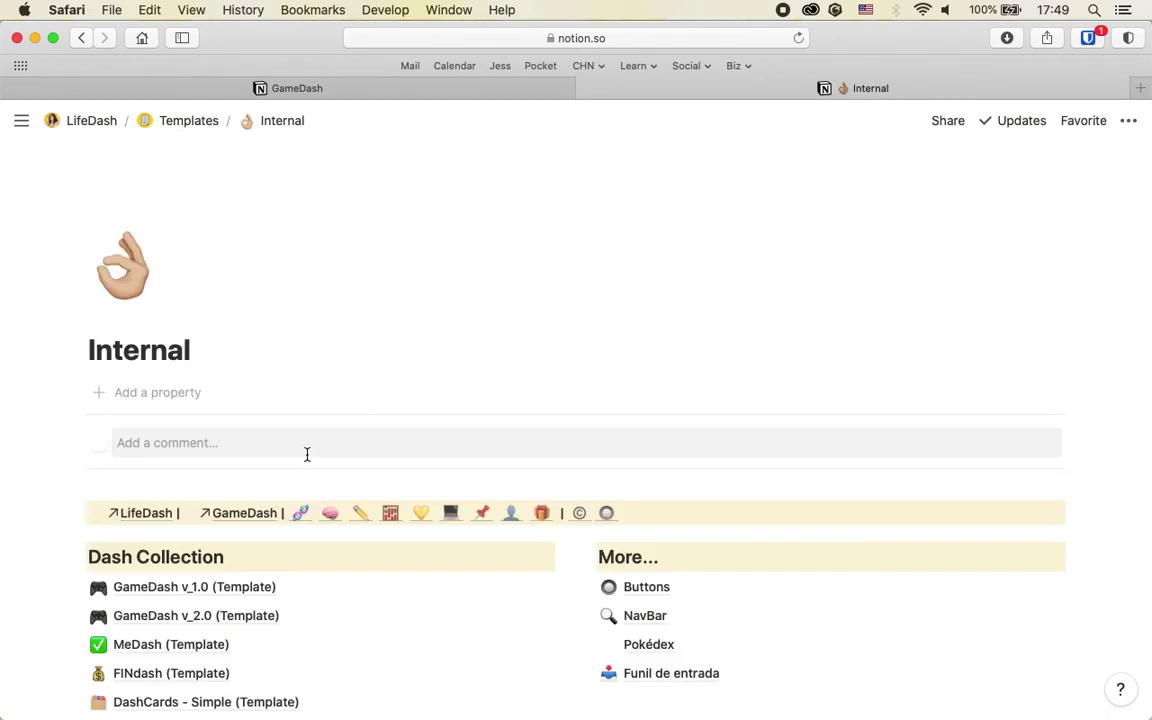
scroll(312, 552, "down", 5)
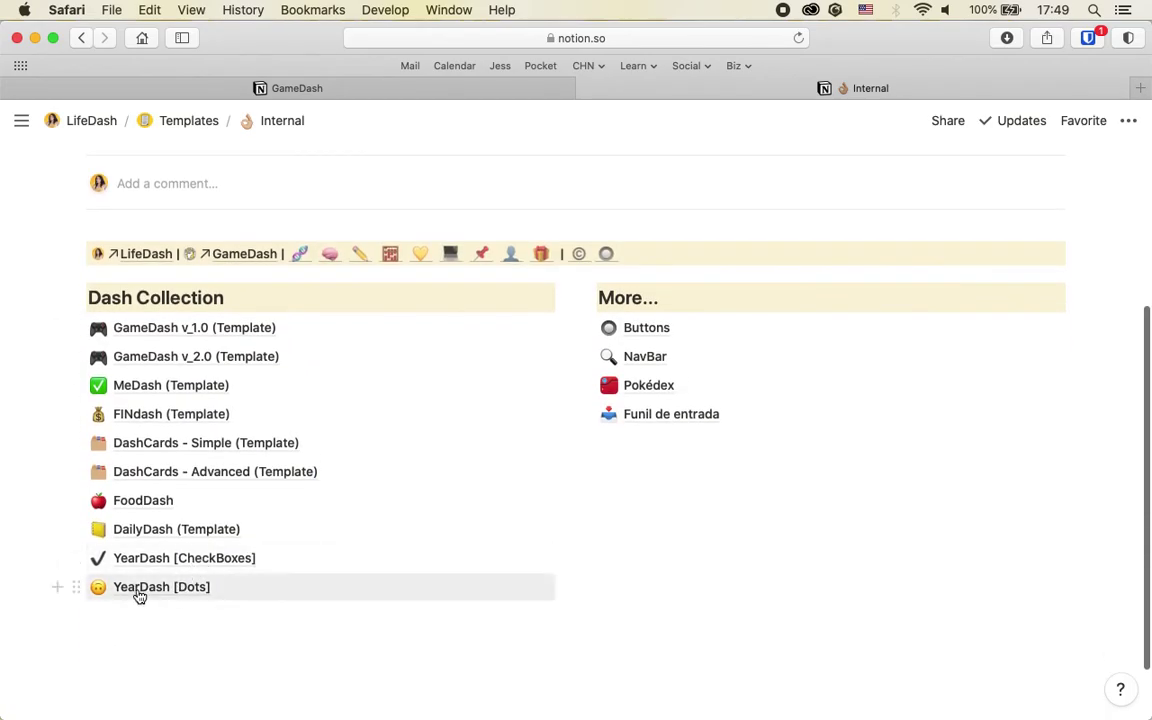
left_click(159, 558)
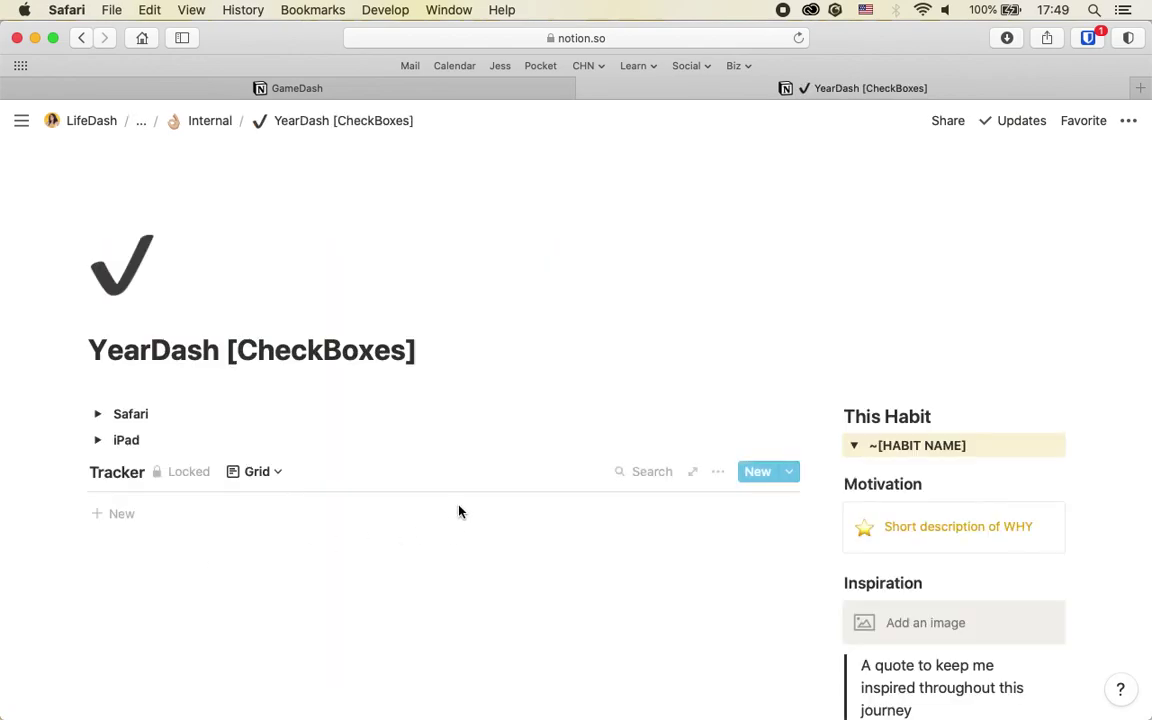
scroll(517, 490, "down", 3)
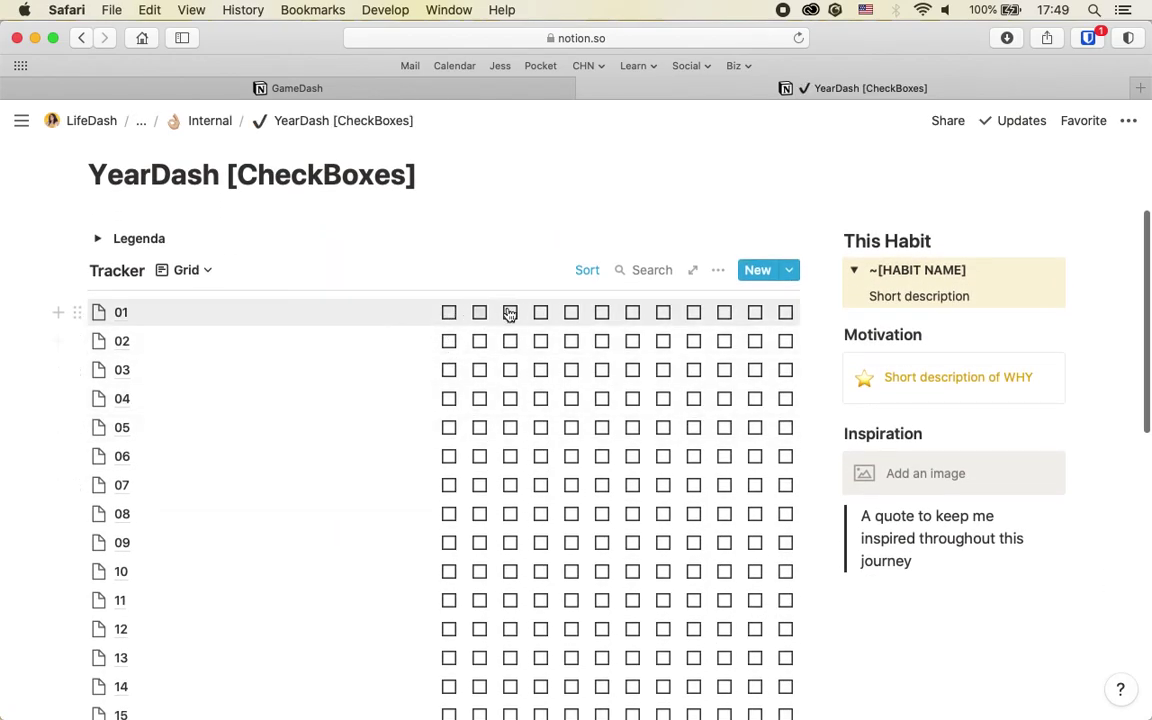